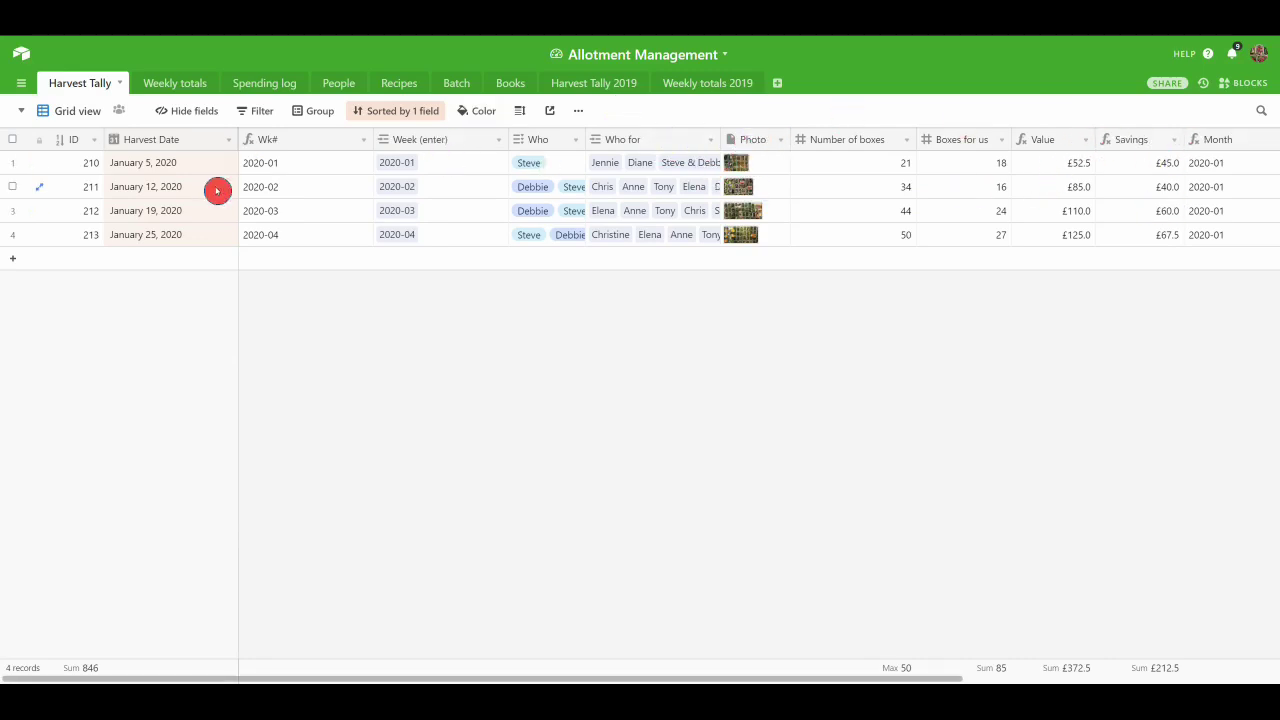
Switch the Harvest Tally table to its Gallery view.
{"action": "left_click", "coordinate": [82, 111]}
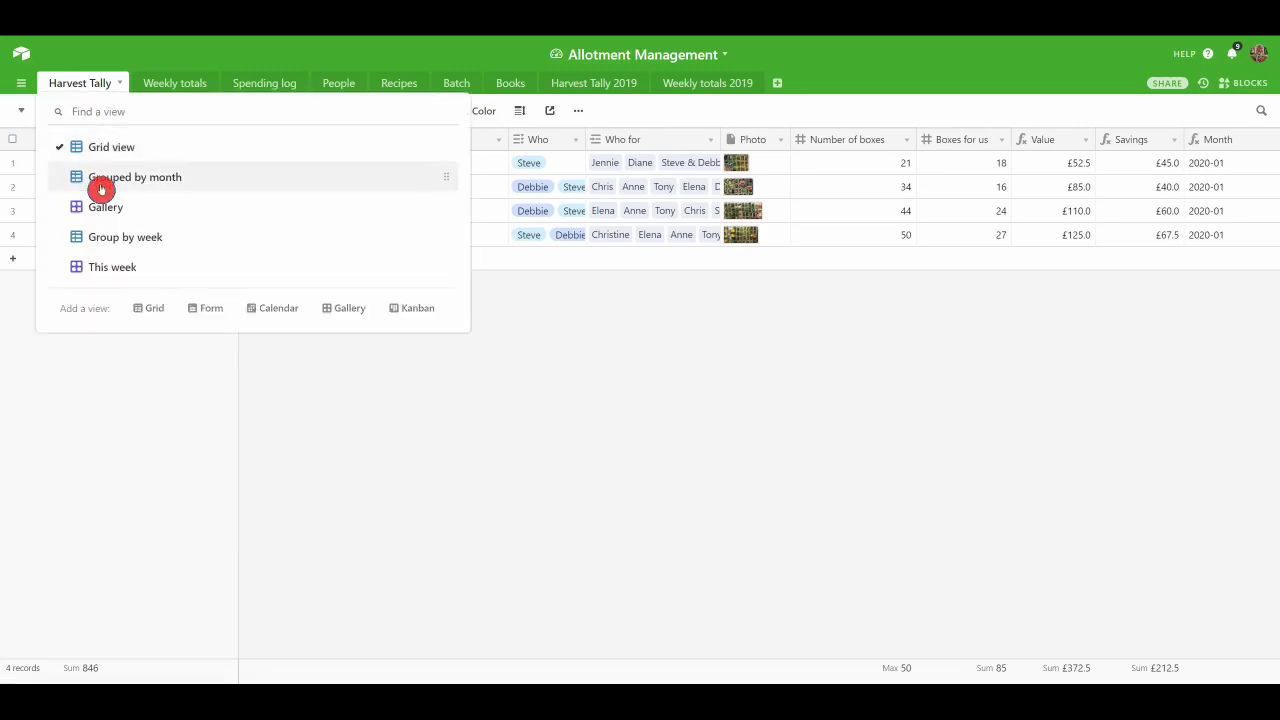
{"action": "left_click", "coordinate": [108, 214]}
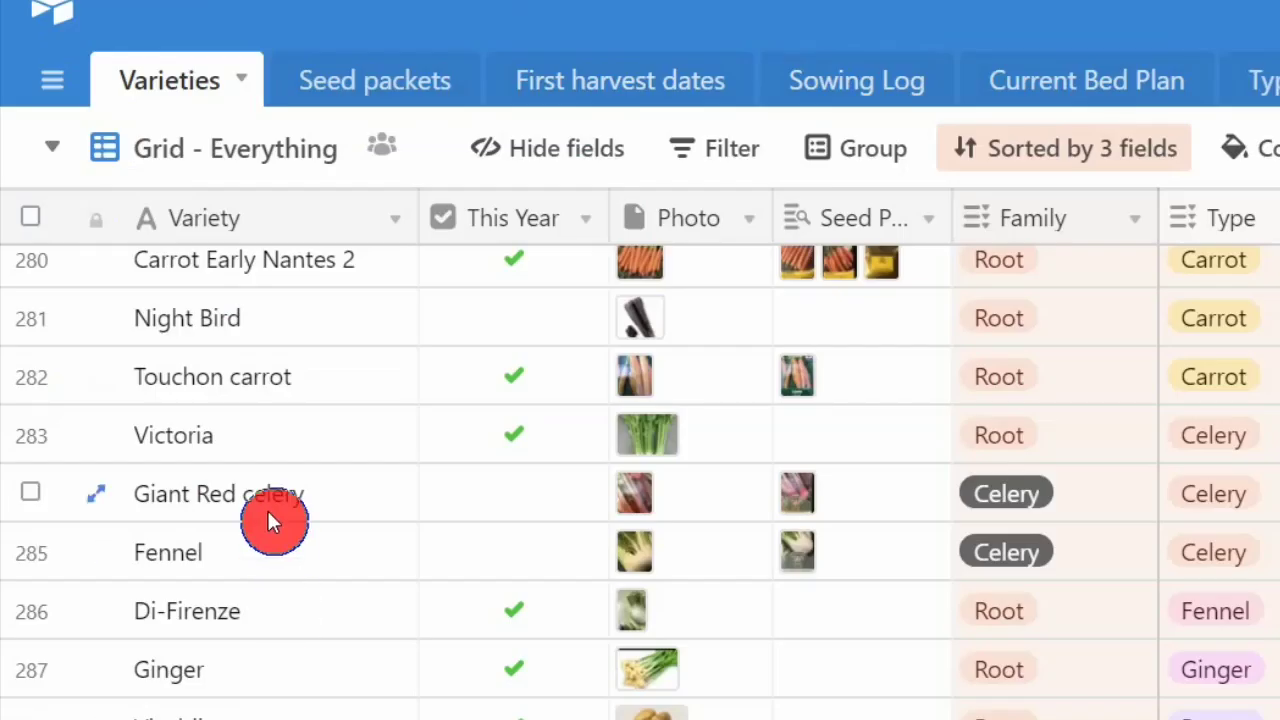
Enlarge the photo of the Red Ace beetroot in the Varieties grid, view it and close the preview.
{"action": "scroll", "coordinate": [111, 252], "scroll_direction": "up", "scroll_amount": 3}
{"action": "scroll", "coordinate": [267, 481], "scroll_direction": "up", "scroll_amount": 3}
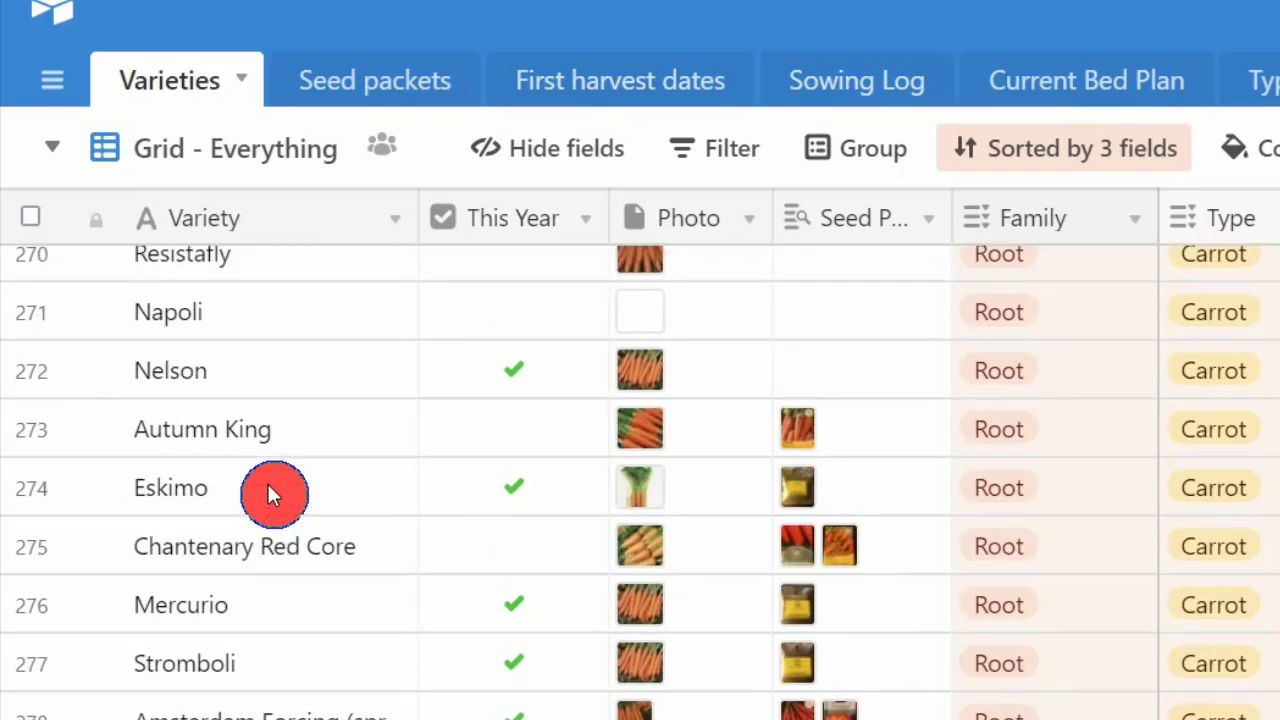
{"action": "scroll", "coordinate": [267, 481], "scroll_direction": "up", "scroll_amount": 3}
{"action": "scroll", "coordinate": [267, 481], "scroll_direction": "up", "scroll_amount": 2}
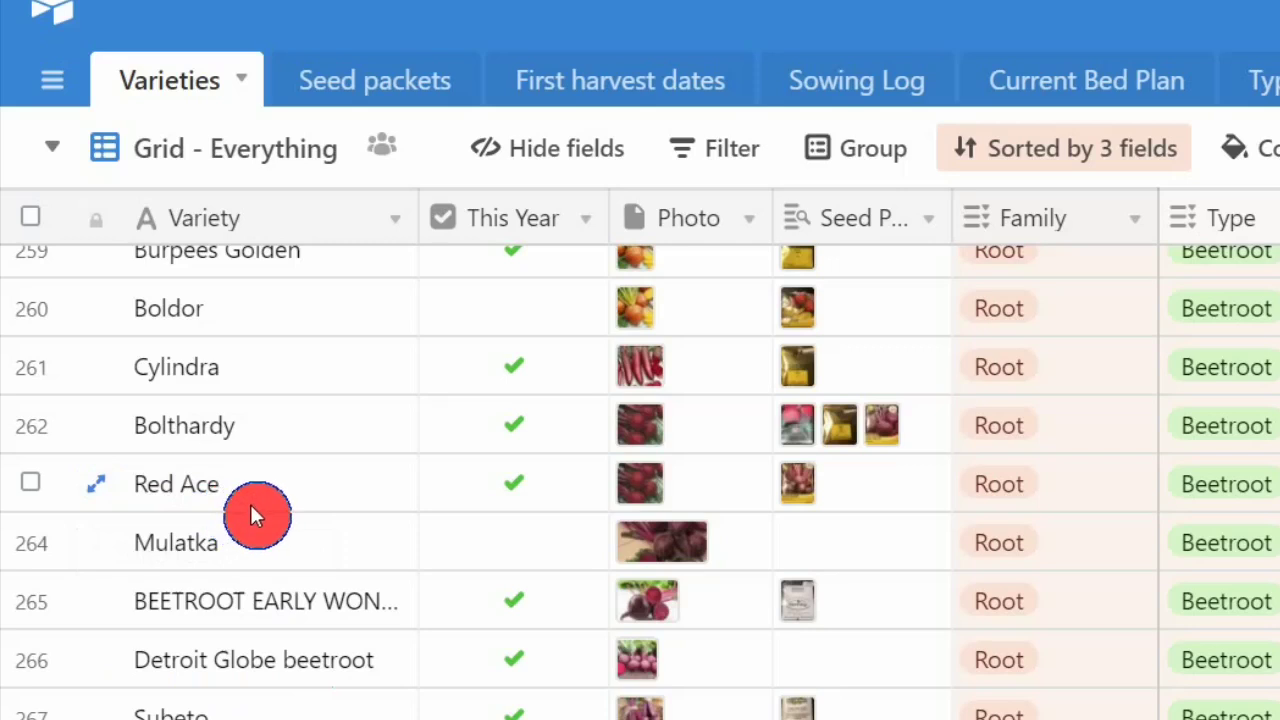
{"action": "left_click", "coordinate": [514, 480]}
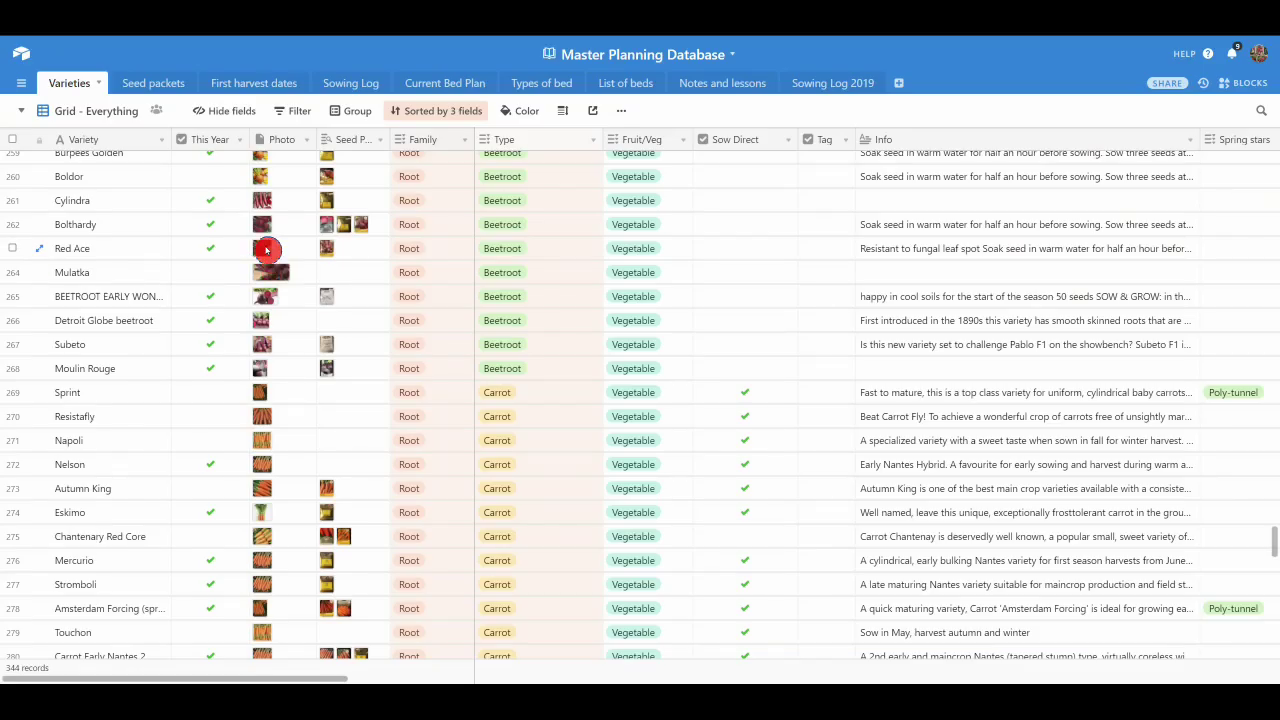
{"action": "left_click", "coordinate": [267, 250]}
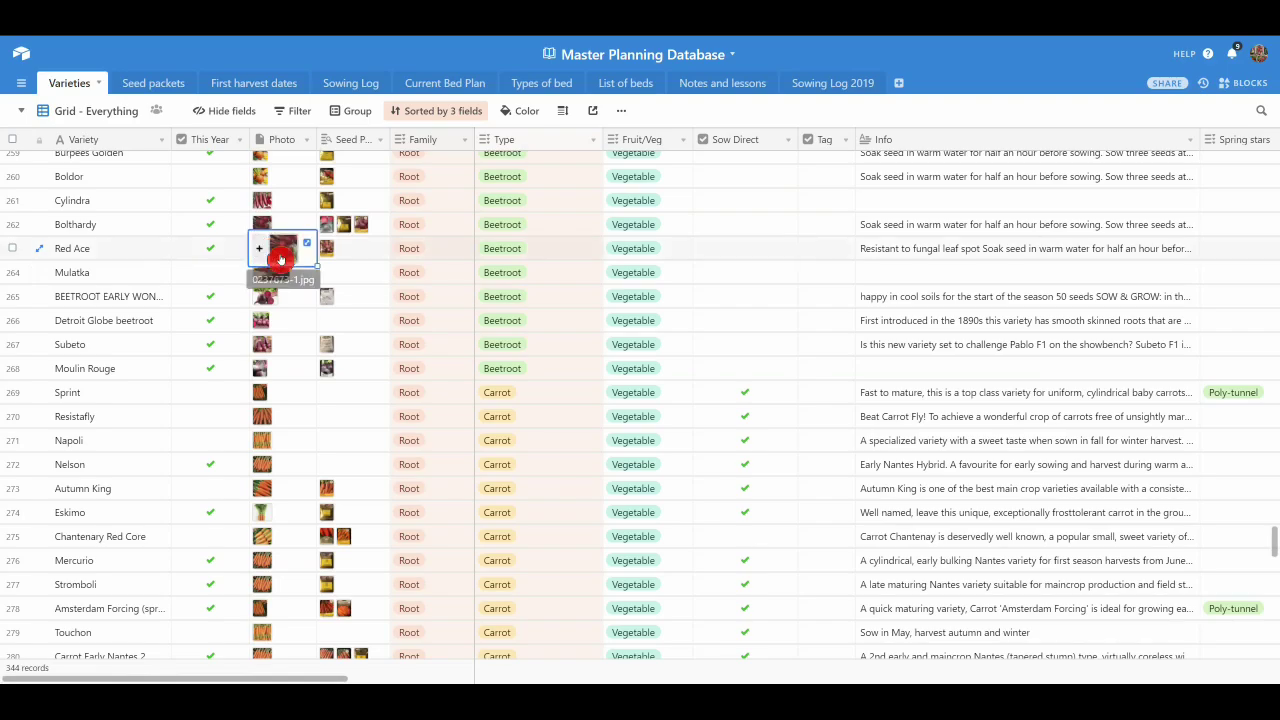
{"action": "left_click", "coordinate": [280, 256]}
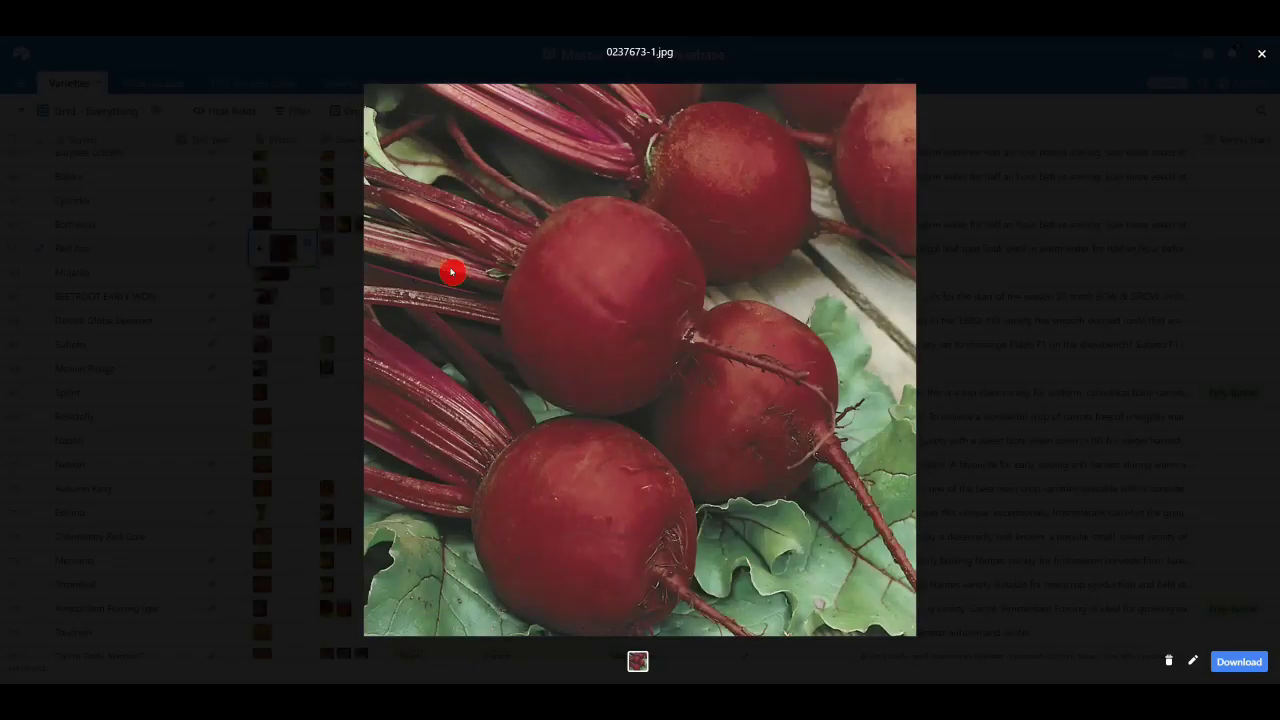
{"action": "left_click", "coordinate": [1263, 57]}
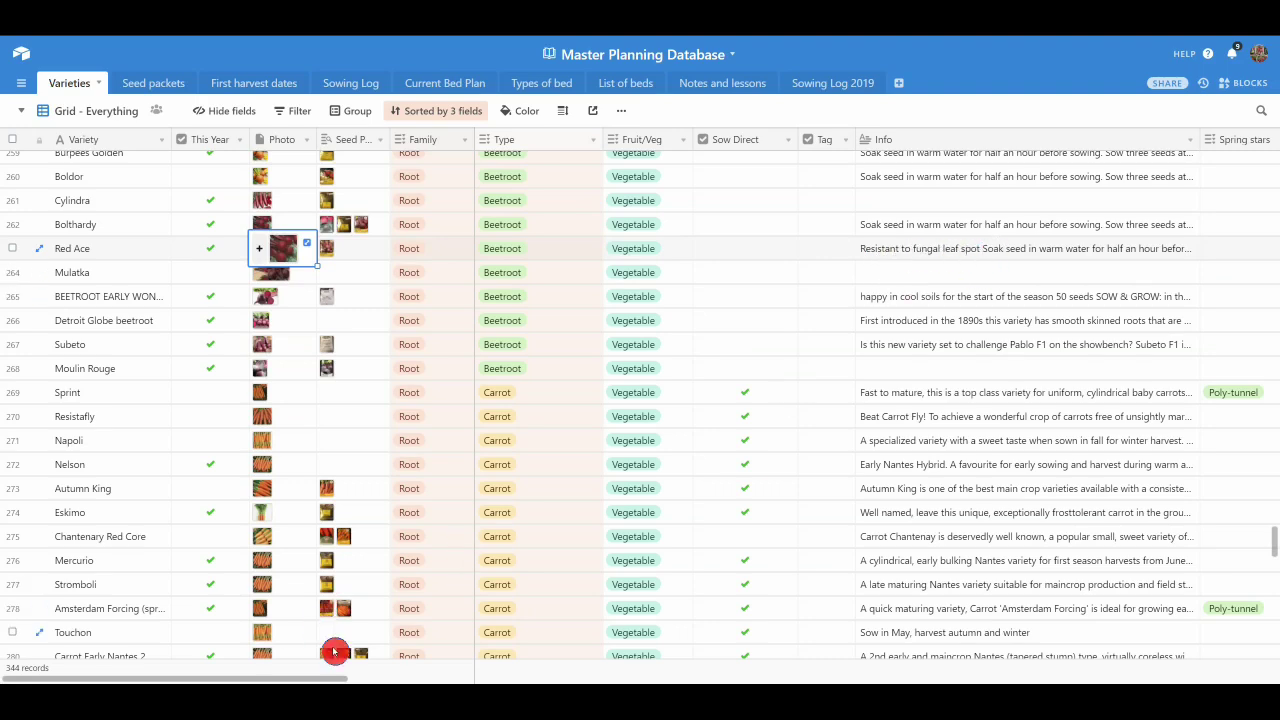
Switch the Varieties table to the Gallery - Everything view and look through the garlic, leek and onion cards.
{"action": "mouse_move", "coordinate": [316, 678]}
{"action": "left_mouse_down"}
{"action": "mouse_move", "coordinate": [685, 678]}
{"action": "mouse_move", "coordinate": [704, 719]}
{"action": "mouse_move", "coordinate": [1275, 719]}
{"action": "left_mouse_up"}
{"action": "left_click_drag", "start_coordinate": [776, 679], "coordinate": [88, 116]}
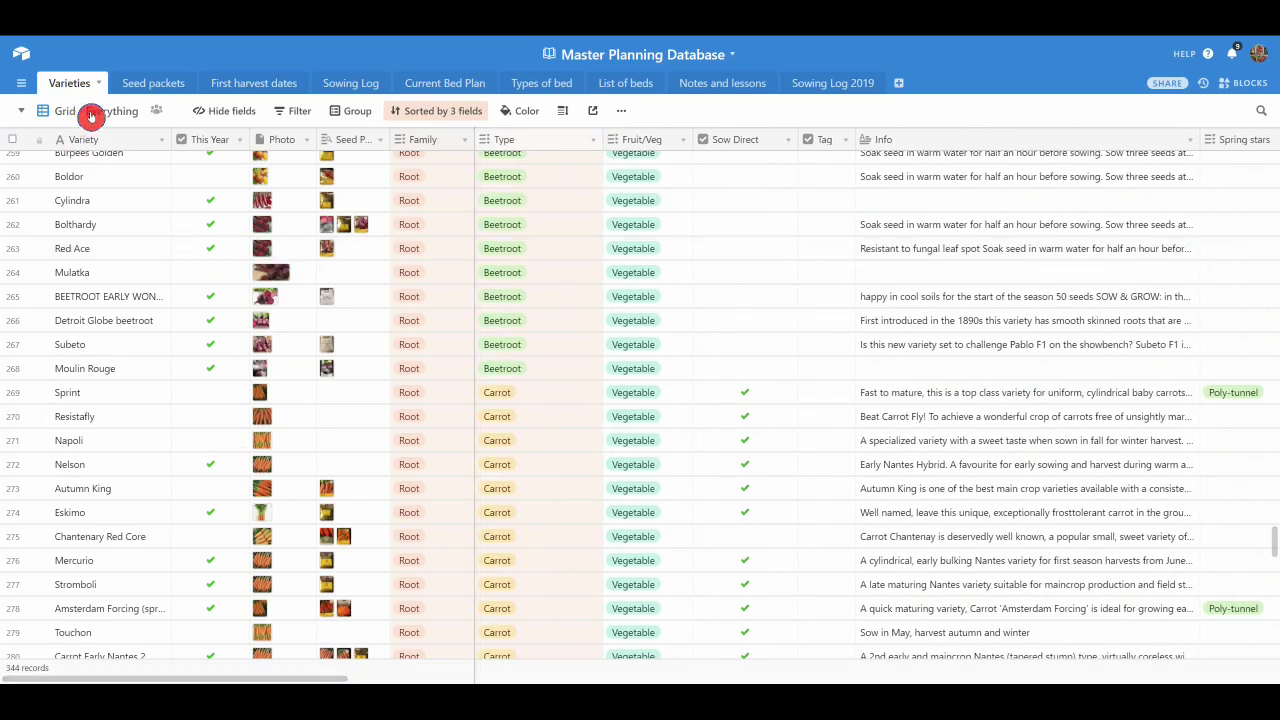
{"action": "left_click", "coordinate": [90, 113]}
{"action": "left_click", "coordinate": [118, 208]}
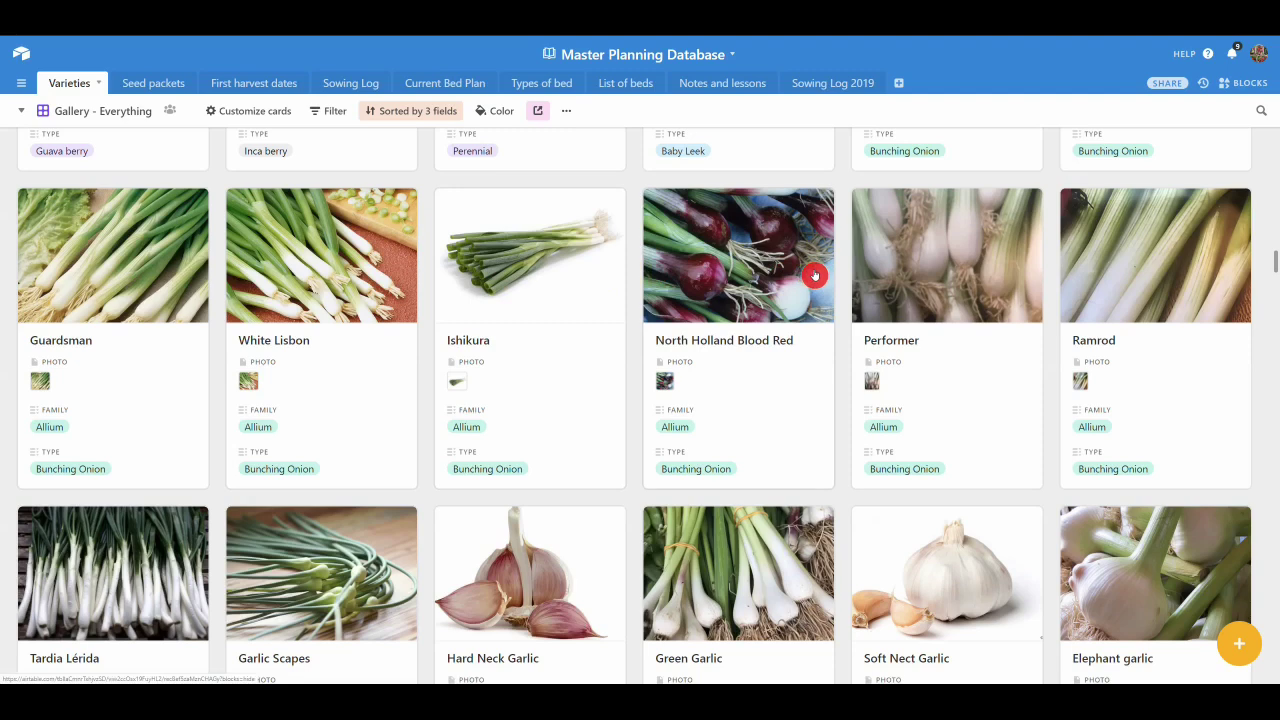
{"action": "scroll", "coordinate": [816, 273], "scroll_direction": "down", "scroll_amount": 2}
{"action": "scroll", "coordinate": [816, 273], "scroll_direction": "down", "scroll_amount": 5}
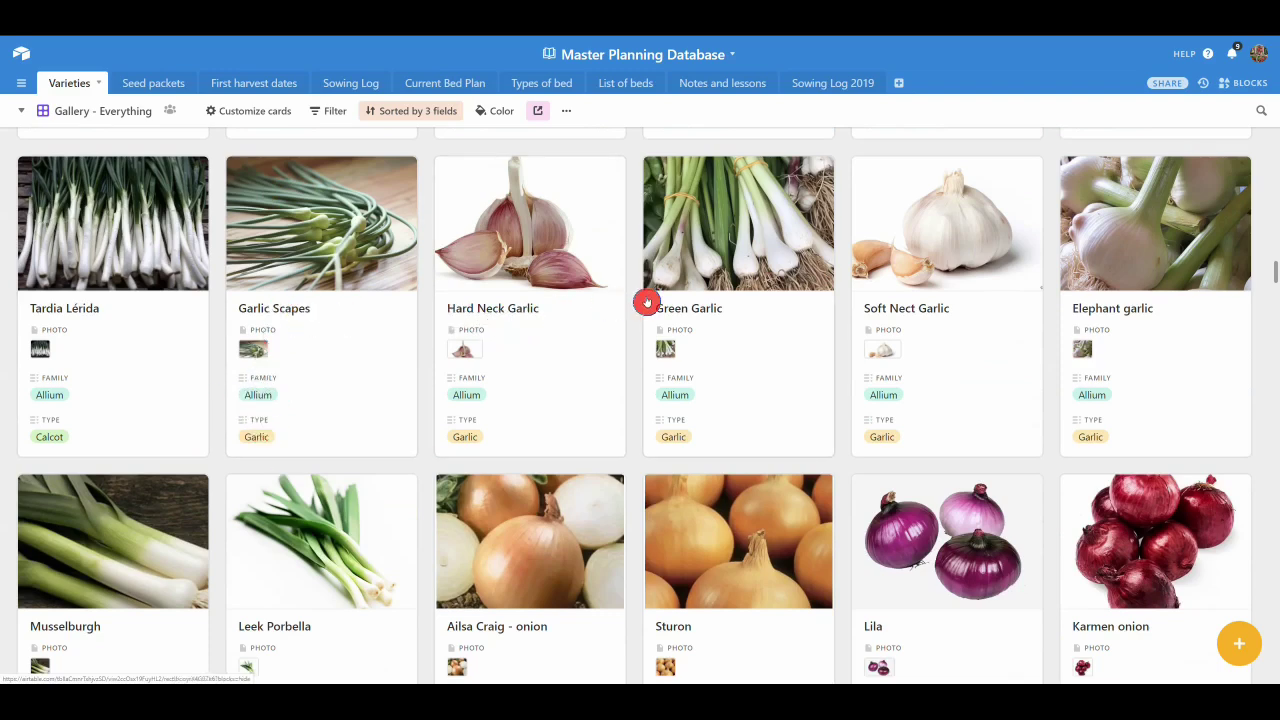
{"action": "scroll", "coordinate": [675, 369], "scroll_direction": "down", "scroll_amount": 2}
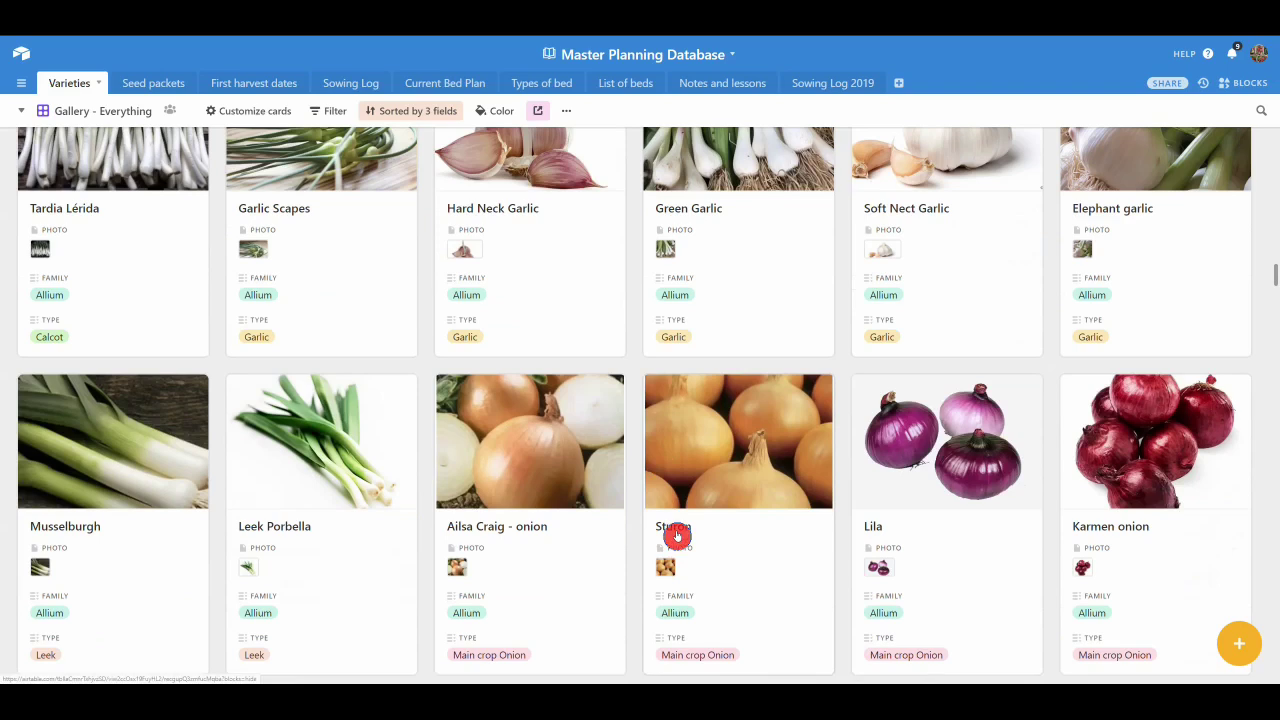
{"action": "scroll", "coordinate": [731, 529], "scroll_direction": "down", "scroll_amount": 1}
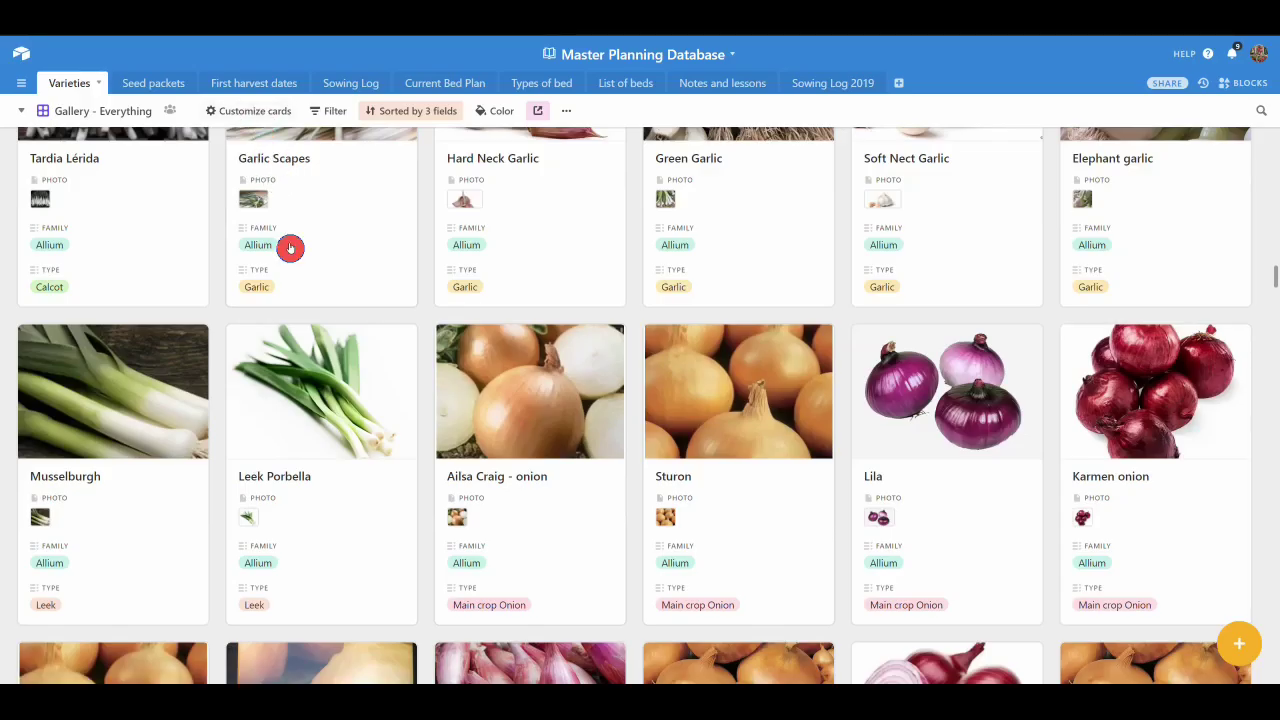
Customize the gallery cards to also show the Sowing and Harvest fields, and look over the updated cards.
{"action": "left_click", "coordinate": [249, 111]}
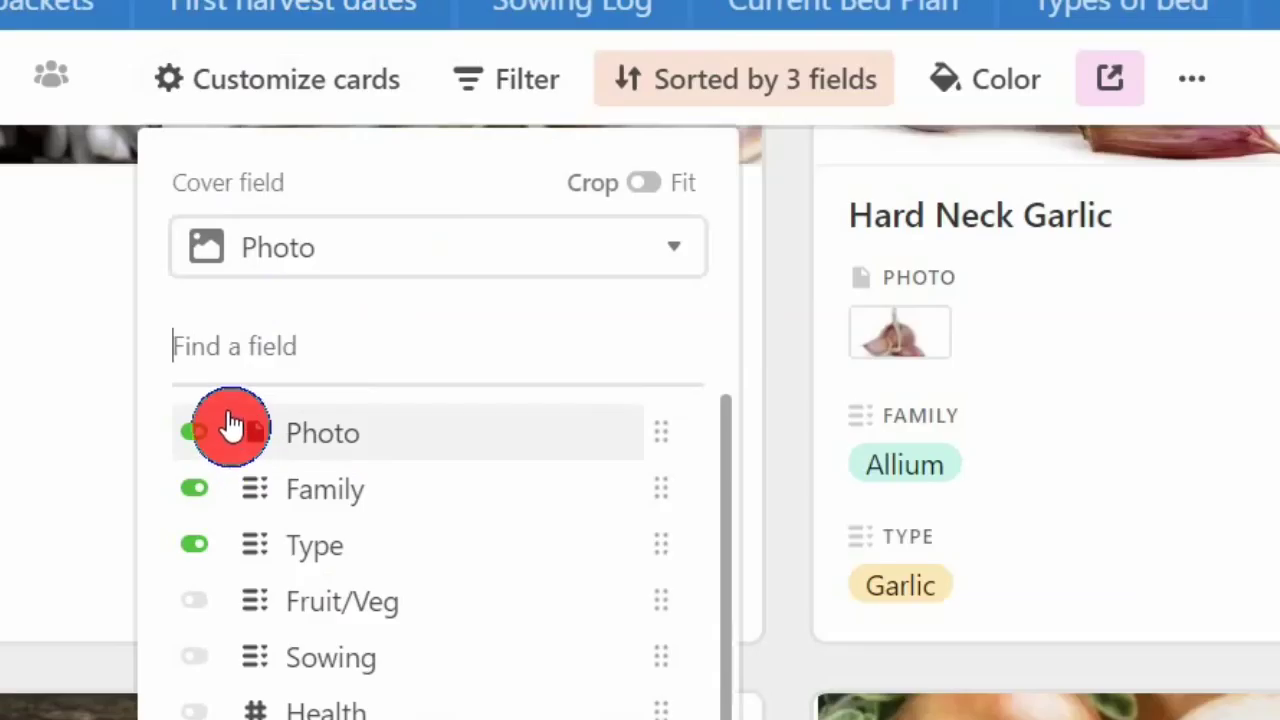
{"action": "left_click", "coordinate": [197, 658]}
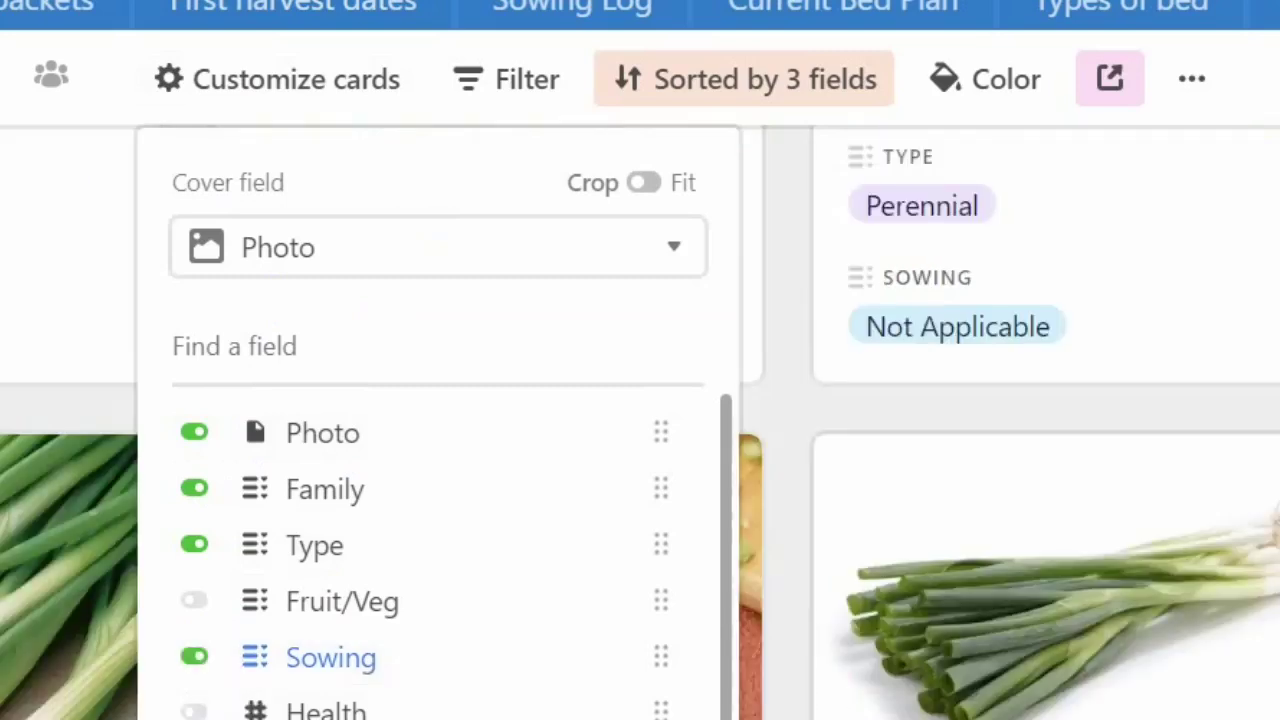
{"action": "left_click", "coordinate": [587, 565]}
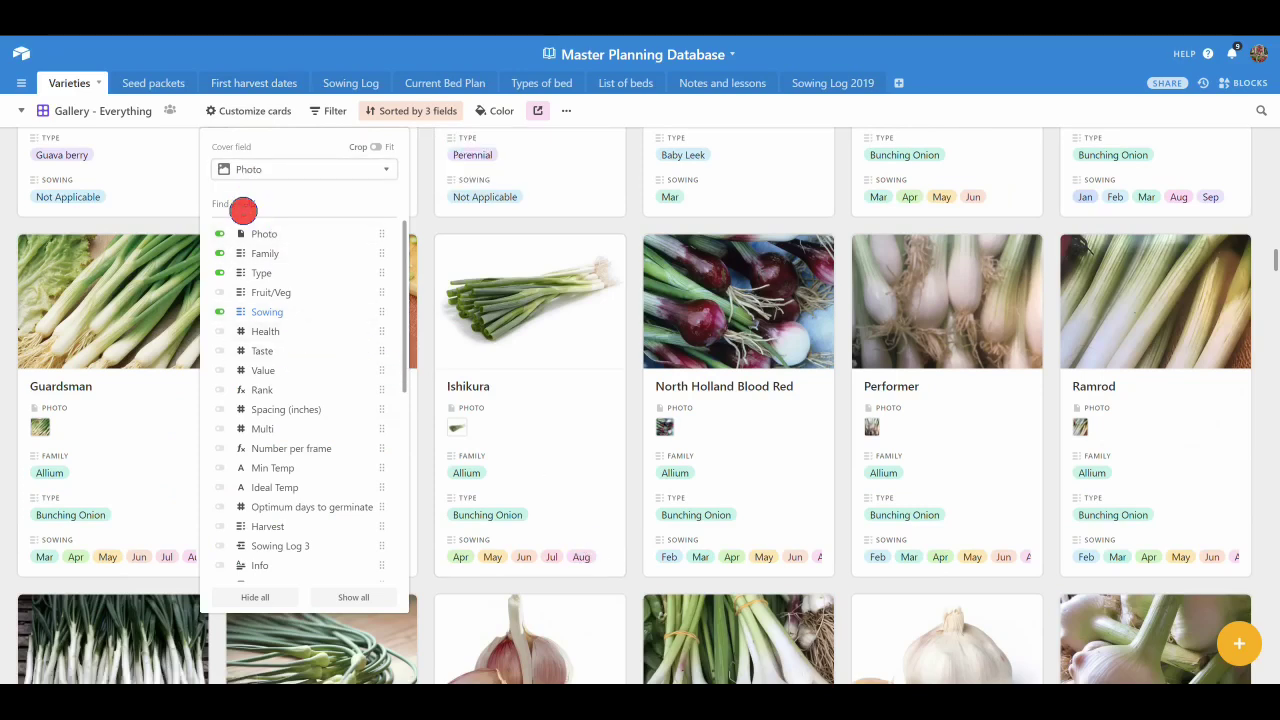
{"action": "type", "text": "h"}
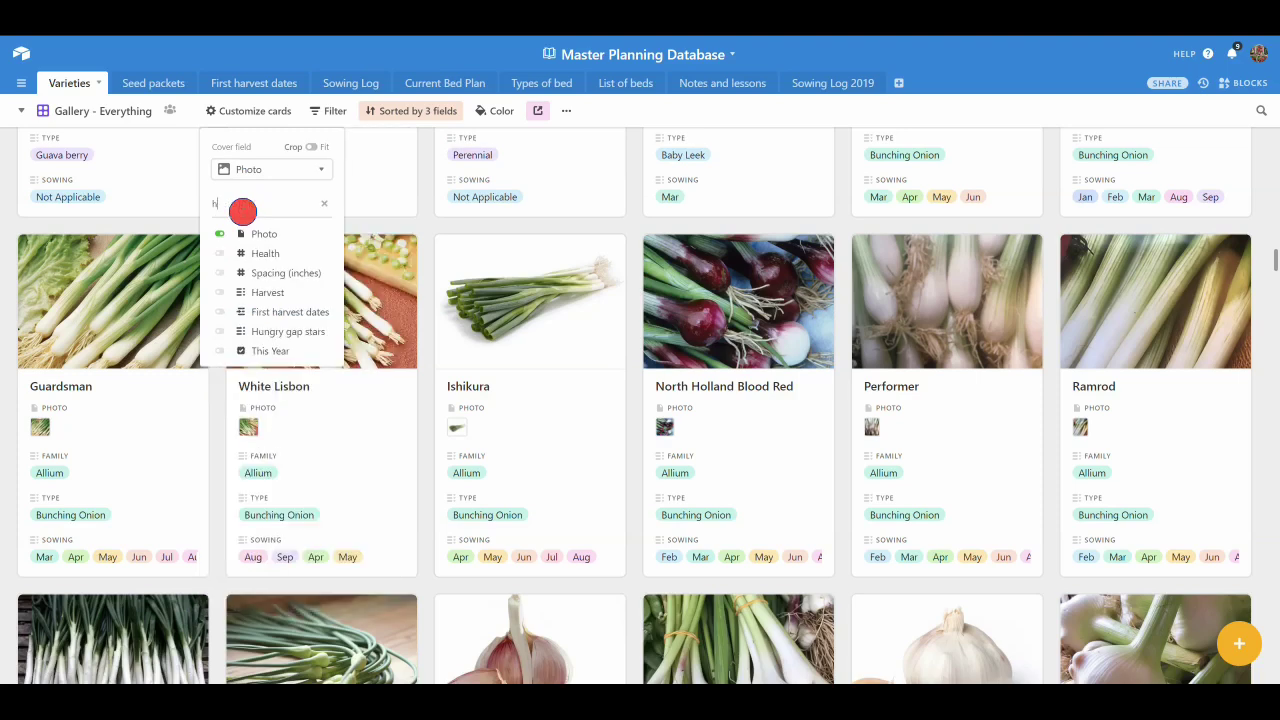
{"action": "left_click", "coordinate": [228, 298]}
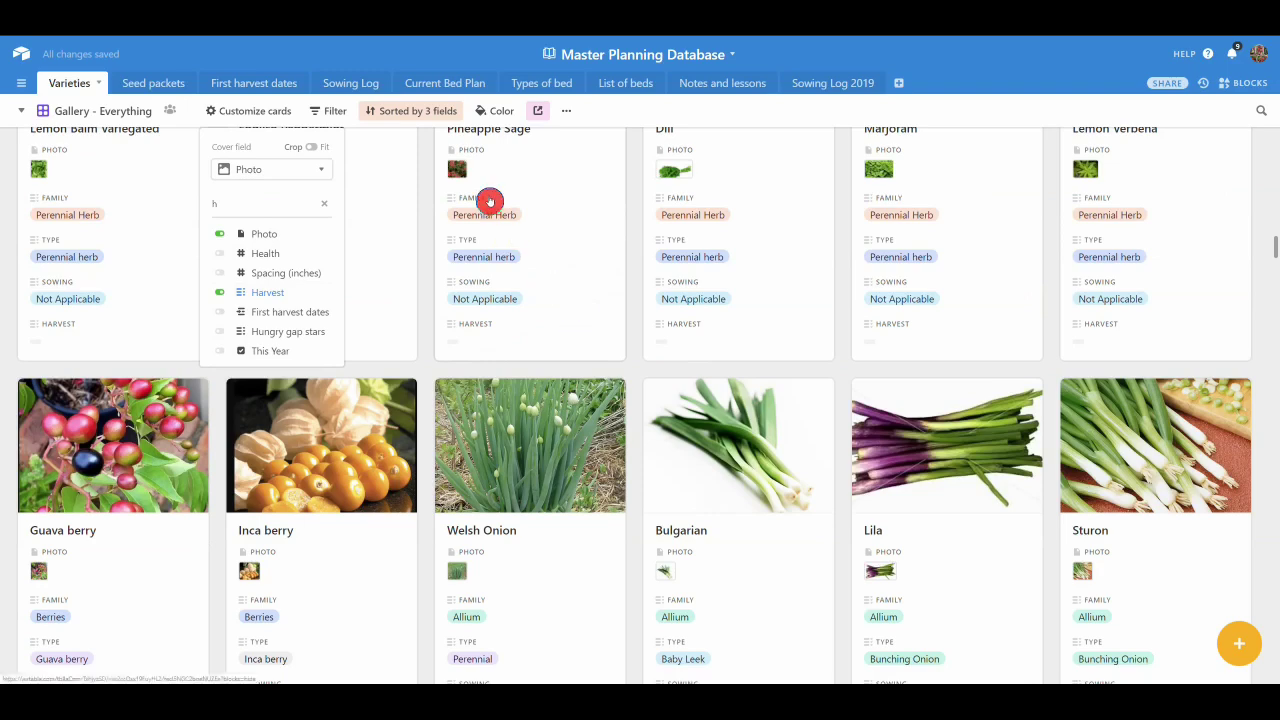
{"action": "left_click", "coordinate": [829, 109]}
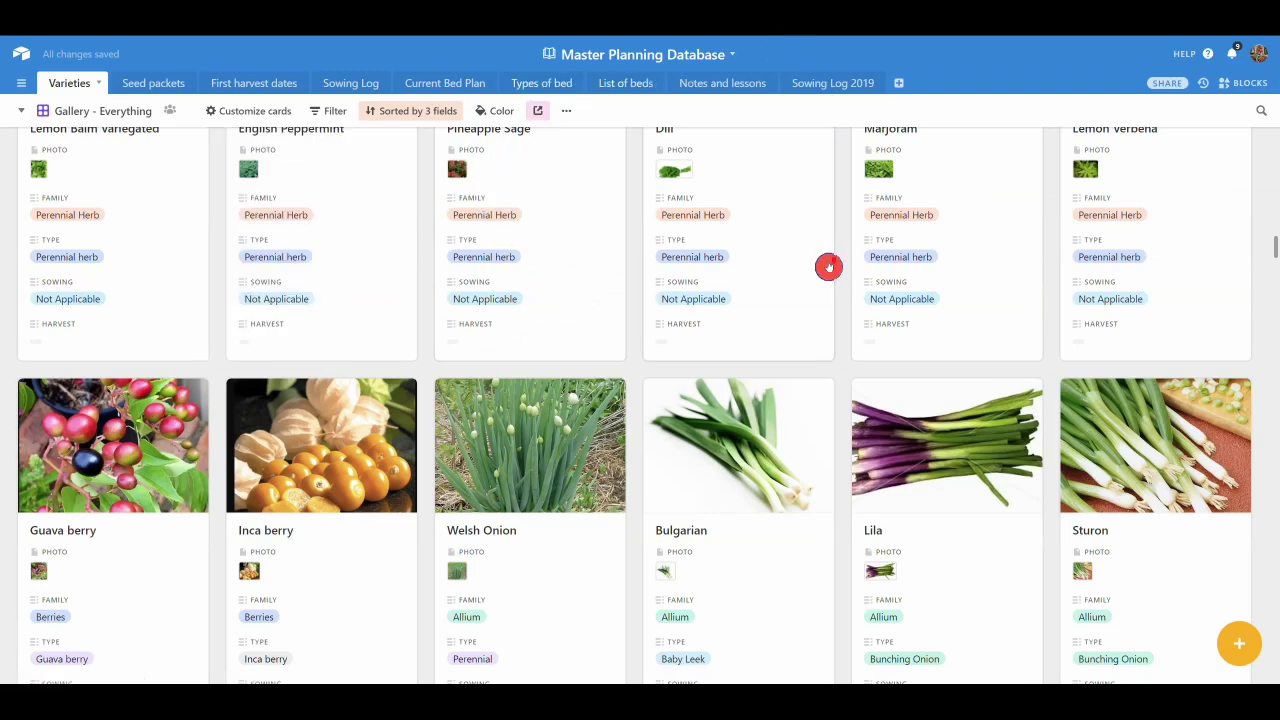
{"action": "scroll", "coordinate": [829, 267], "scroll_direction": "down", "scroll_amount": 3}
{"action": "scroll", "coordinate": [829, 267], "scroll_direction": "down", "scroll_amount": 2}
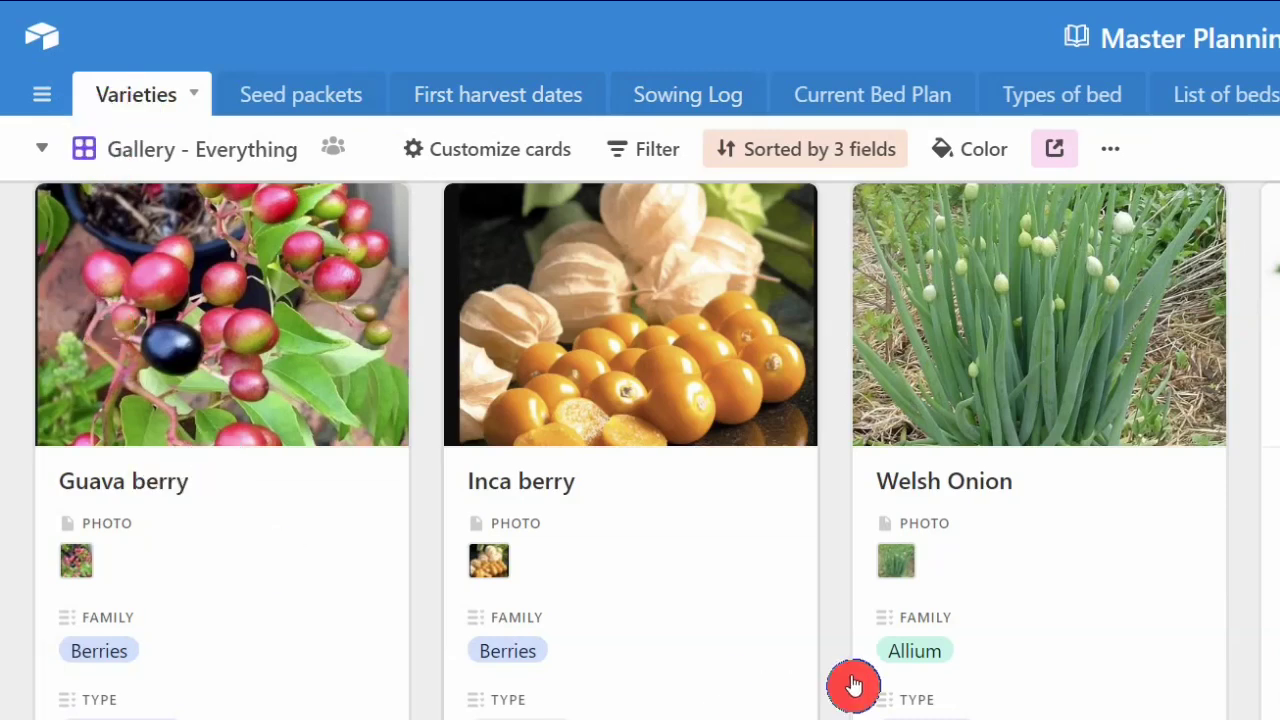
{"action": "scroll", "coordinate": [1063, 623], "scroll_direction": "down", "scroll_amount": 2}
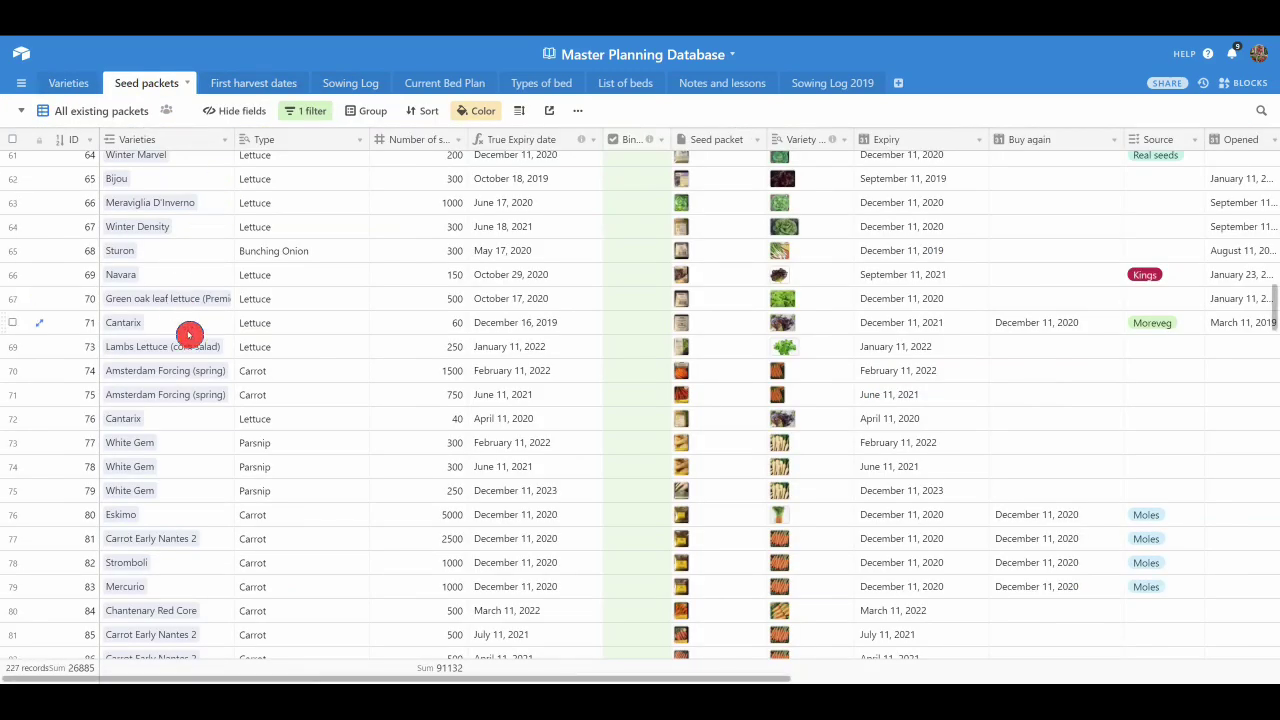
Open the linked Little Gem variety record from seed packet 60, review its photos and fields, and close it.
{"action": "scroll", "coordinate": [189, 334], "scroll_direction": "up", "scroll_amount": 3}
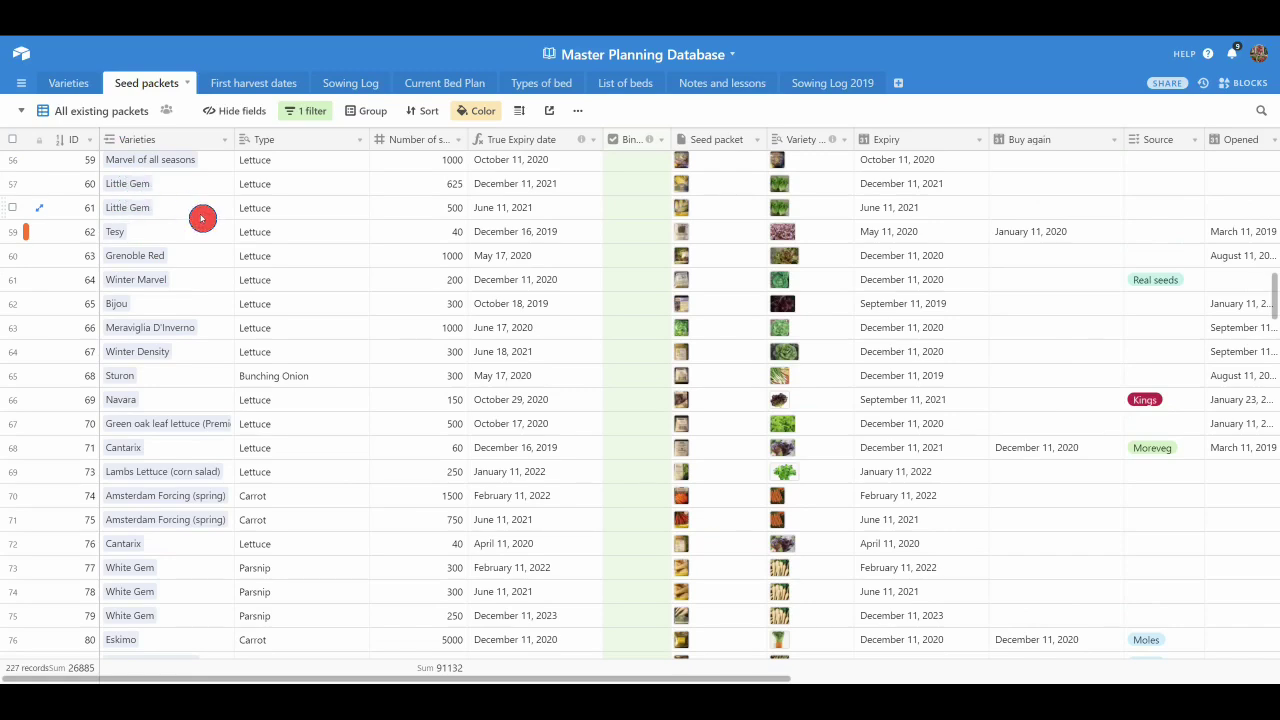
{"action": "scroll", "coordinate": [202, 218], "scroll_direction": "up", "scroll_amount": 3}
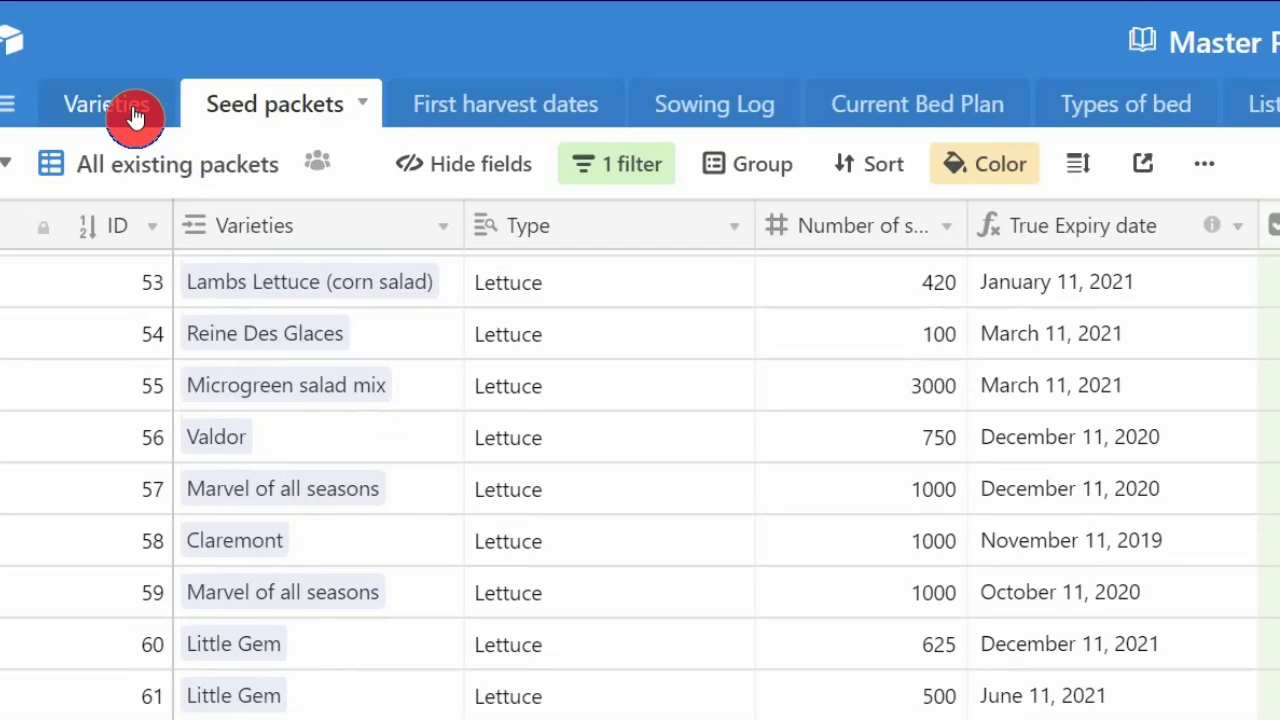
{"action": "left_click", "coordinate": [227, 644]}
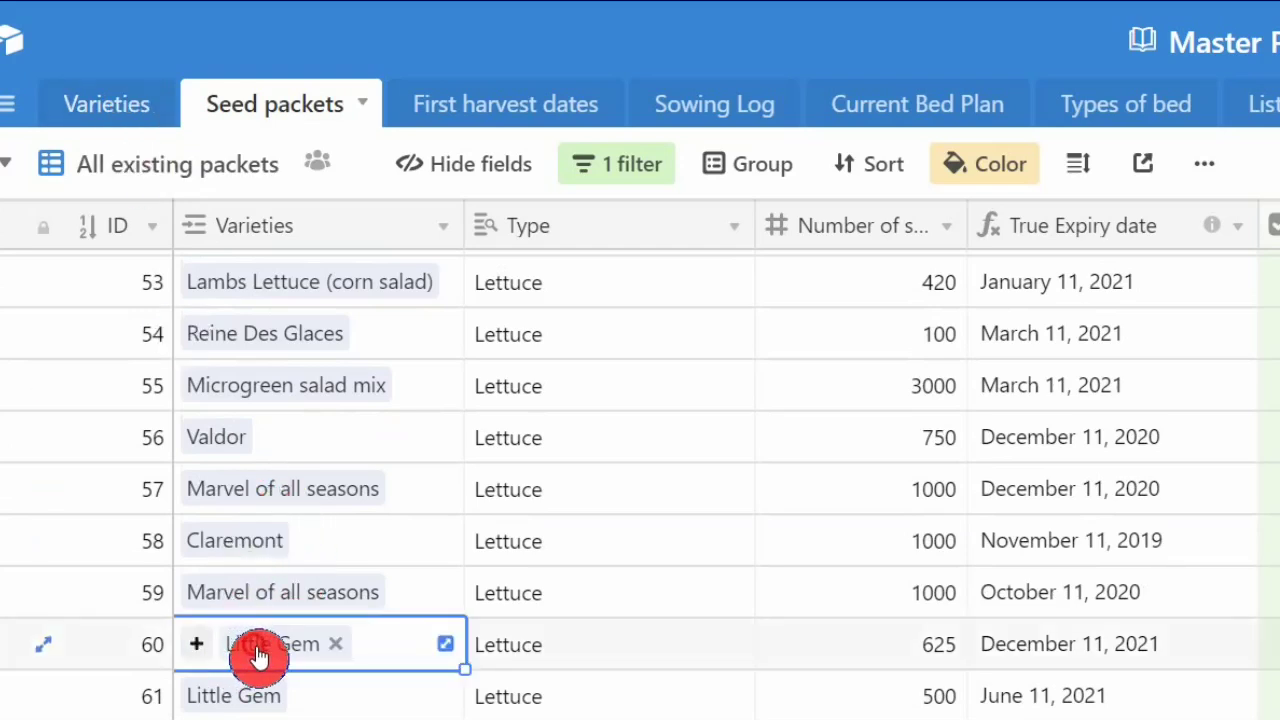
{"action": "left_click", "coordinate": [232, 646]}
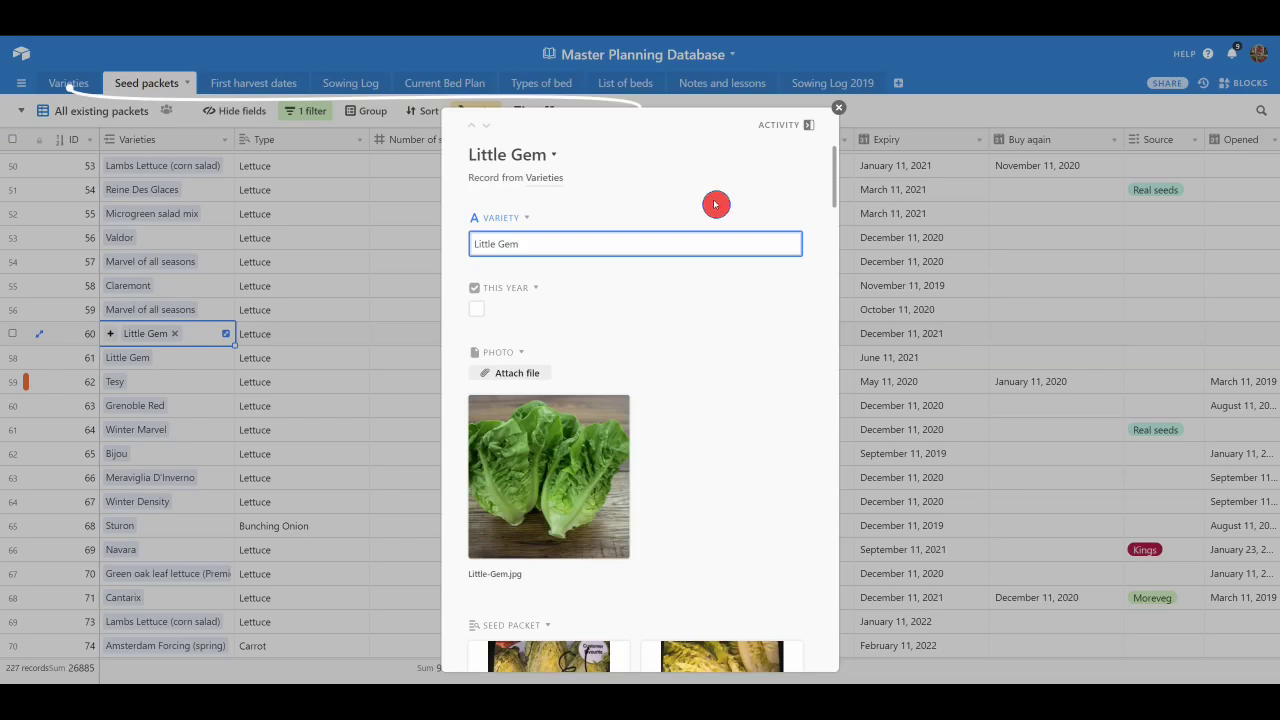
{"action": "scroll", "coordinate": [715, 204], "scroll_direction": "down", "scroll_amount": 5}
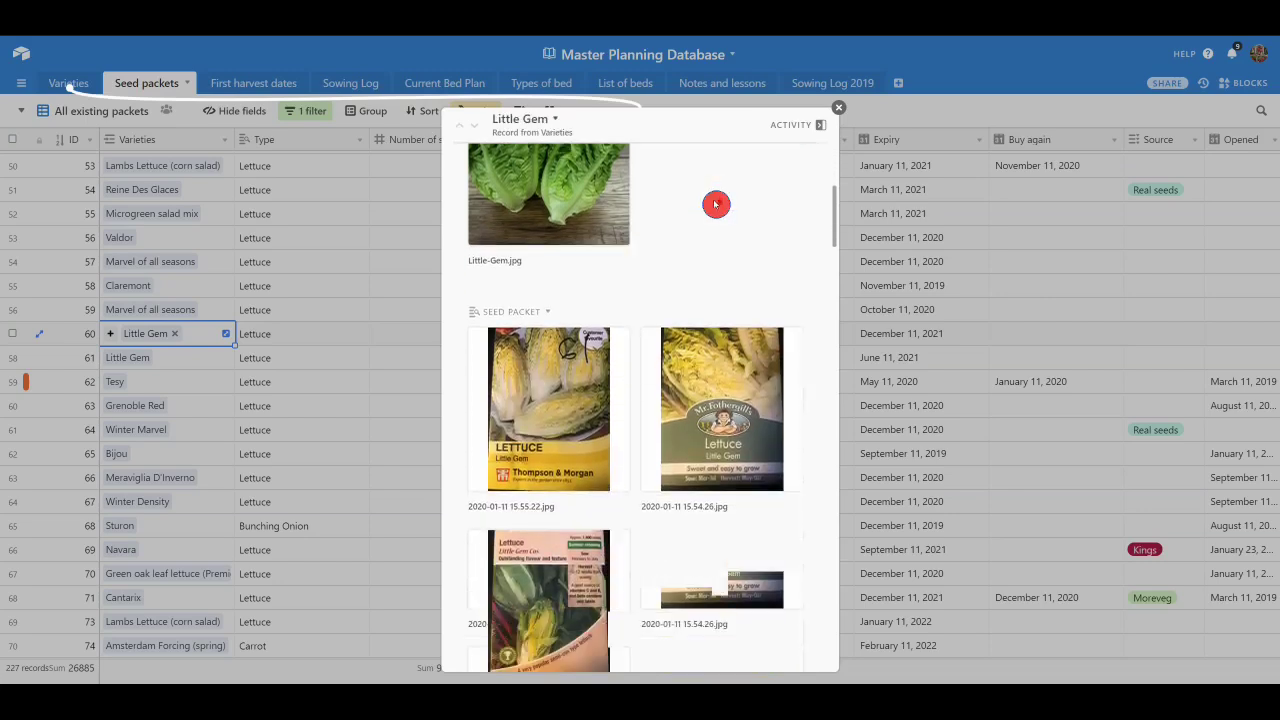
{"action": "scroll", "coordinate": [715, 204], "scroll_direction": "down", "scroll_amount": 3}
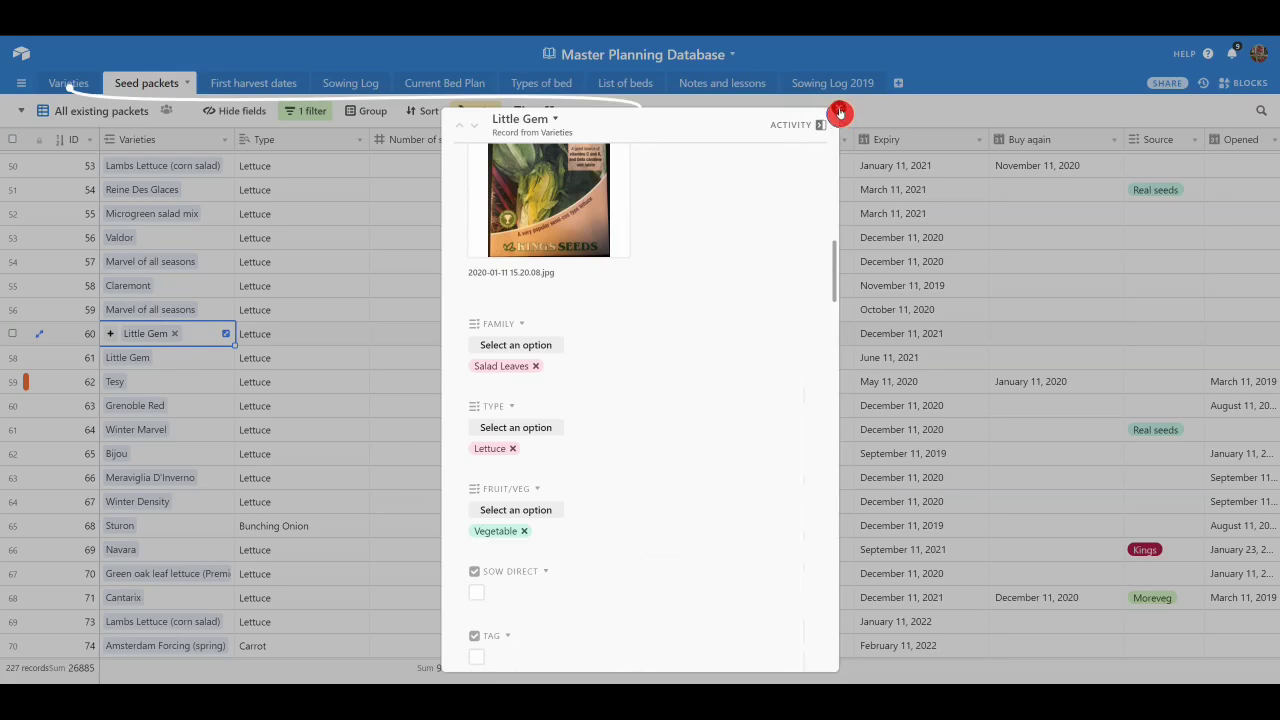
{"action": "left_click", "coordinate": [839, 112]}
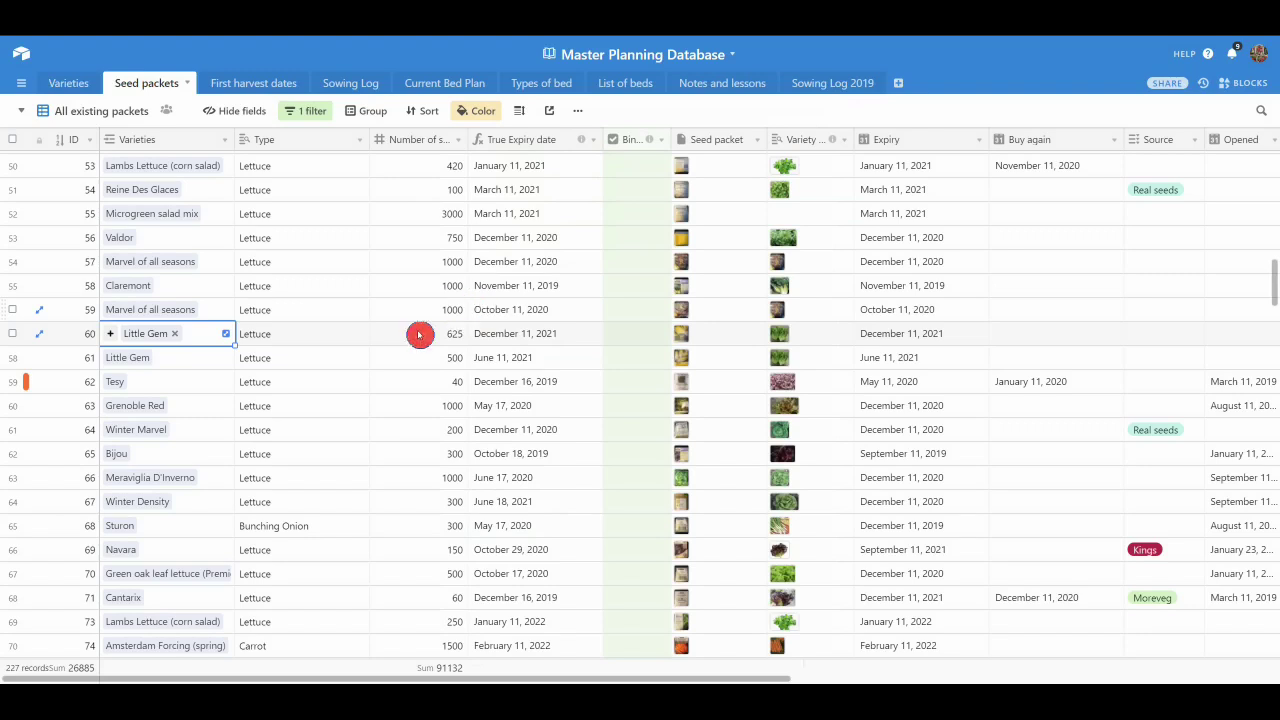
View the seed packets in the Buy view and in the Seeds expiring soon gallery, examining the expiry dates.
{"action": "left_click", "coordinate": [102, 114]}
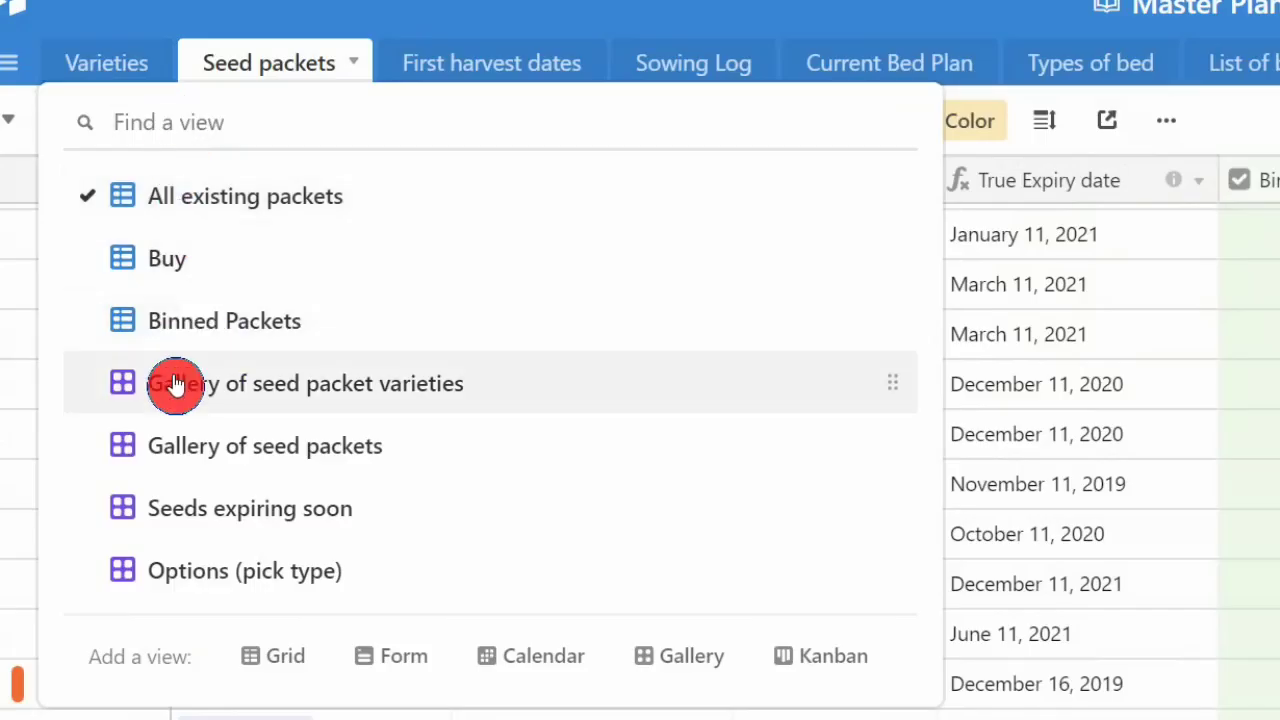
{"action": "left_click", "coordinate": [167, 265]}
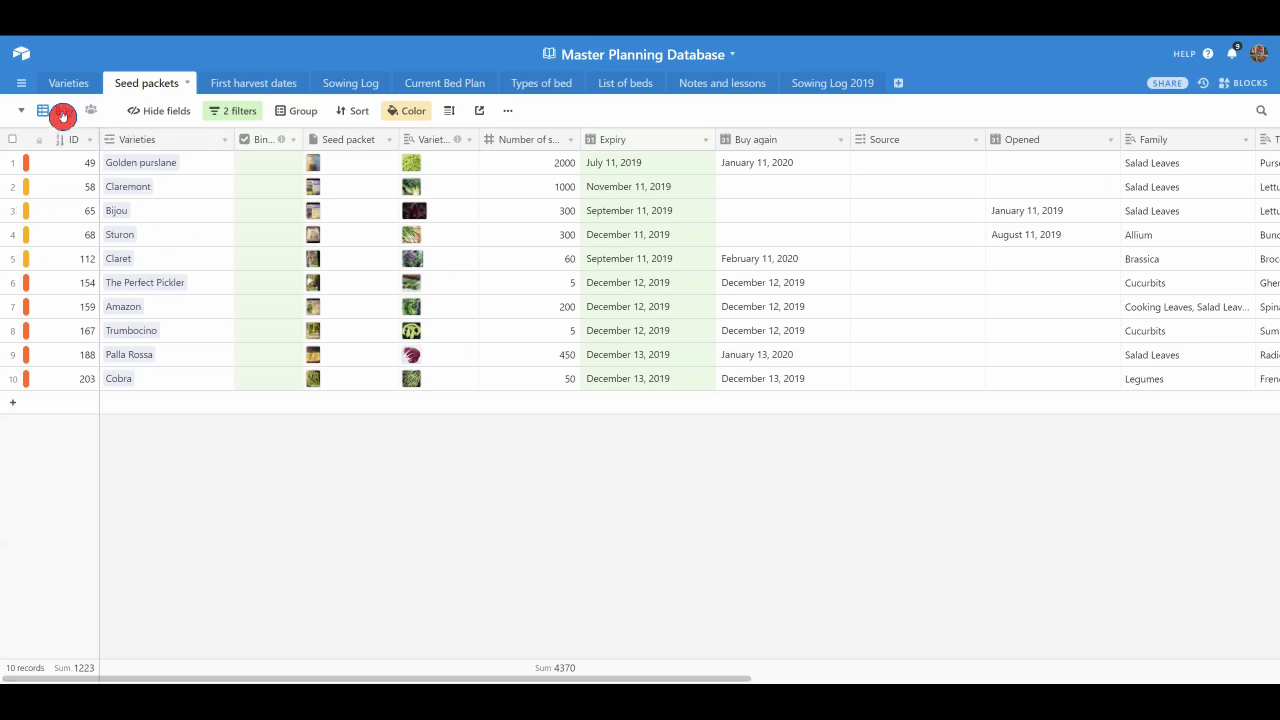
{"action": "left_click", "coordinate": [62, 114]}
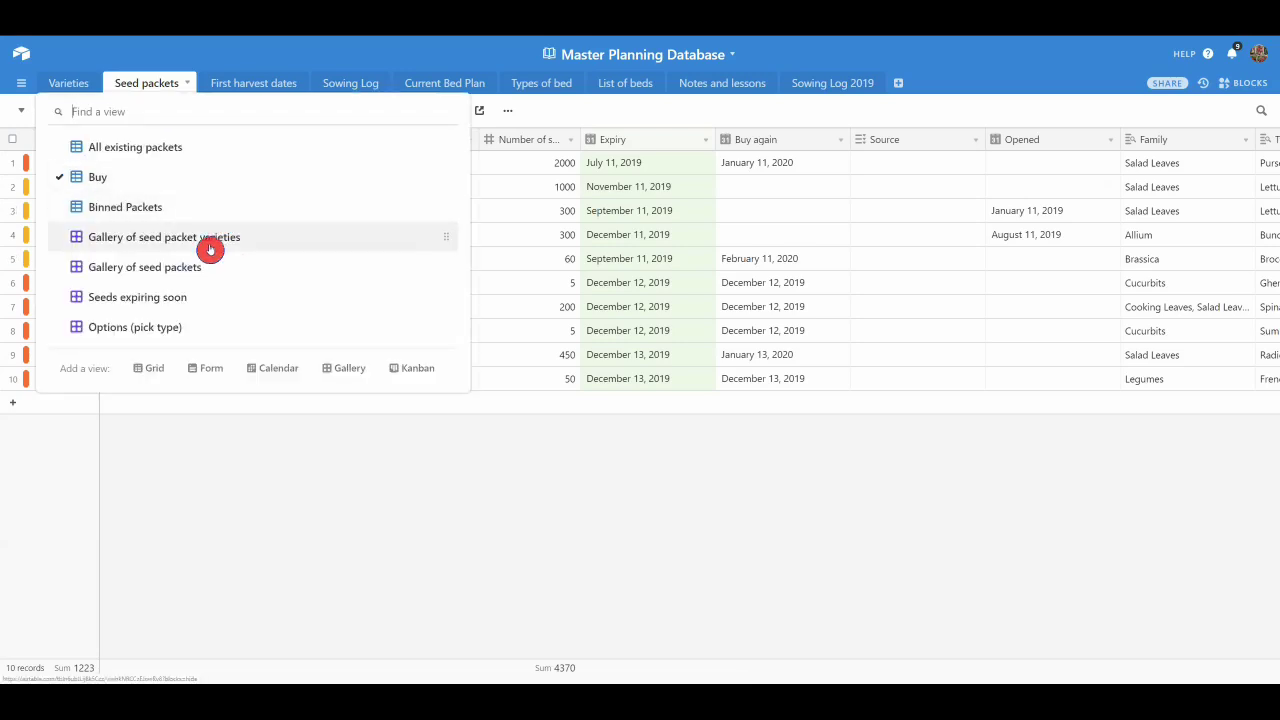
{"action": "left_click", "coordinate": [158, 299]}
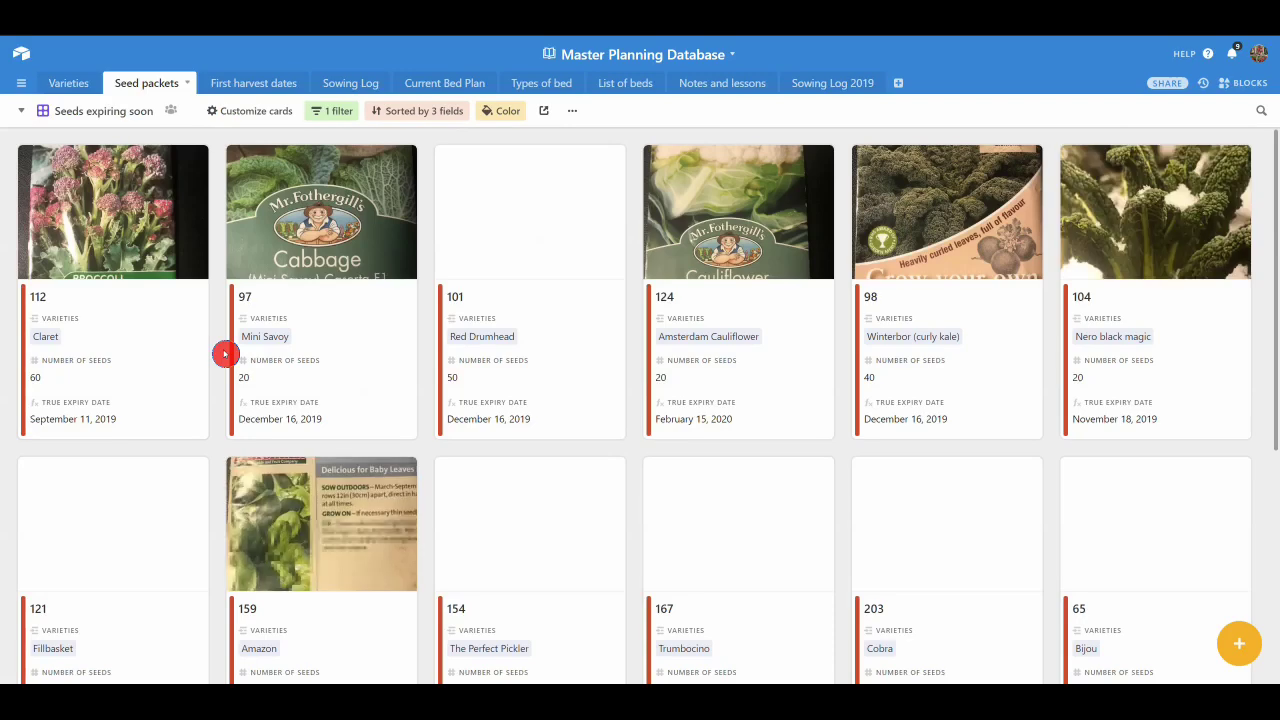
{"action": "scroll", "coordinate": [726, 347], "scroll_direction": "down", "scroll_amount": 3}
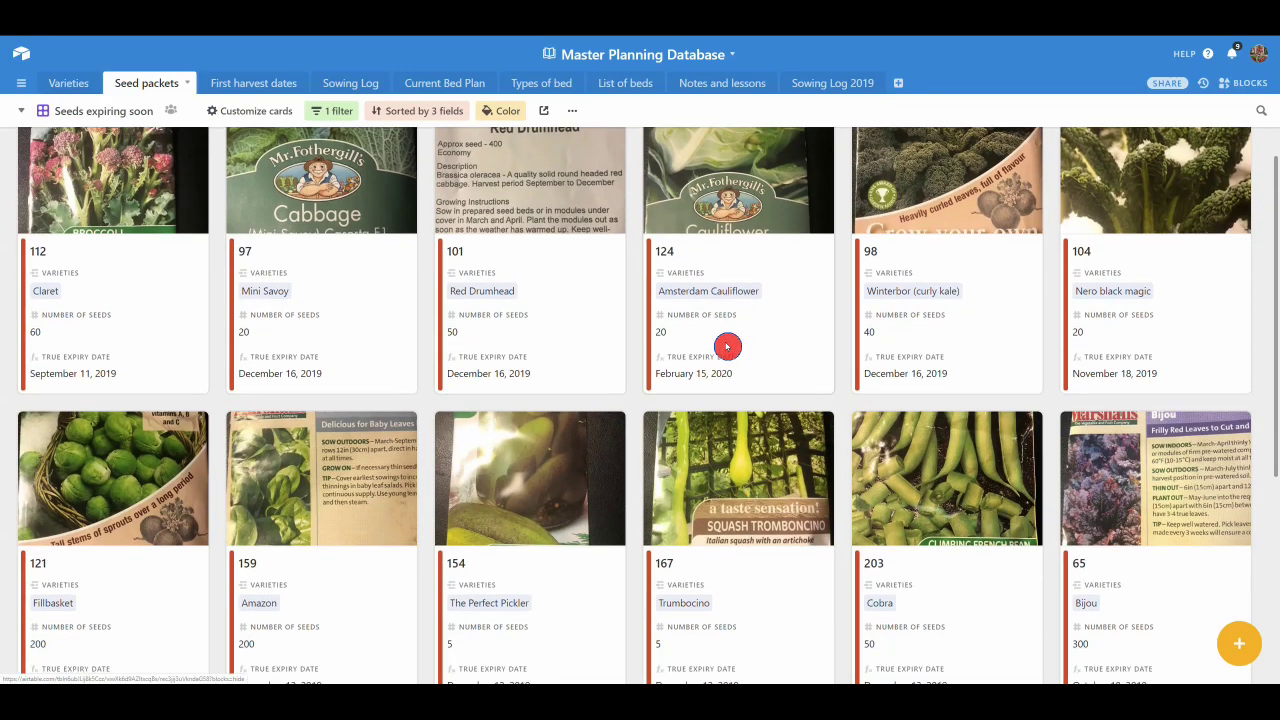
{"action": "scroll", "coordinate": [727, 347], "scroll_direction": "down", "scroll_amount": 1}
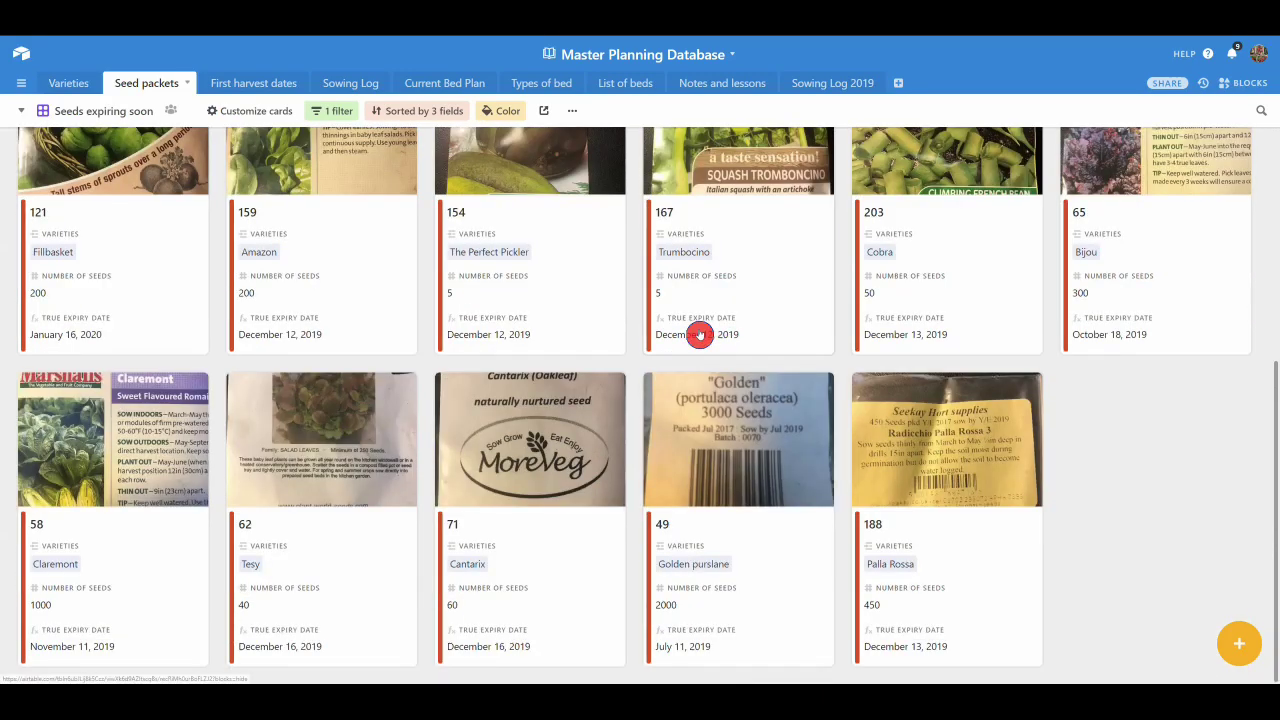
Switch the seed packets to the Gallery of seed packet varieties view and look through the beetroot, pepper, bean and herb cards.
{"action": "left_click", "coordinate": [96, 112]}
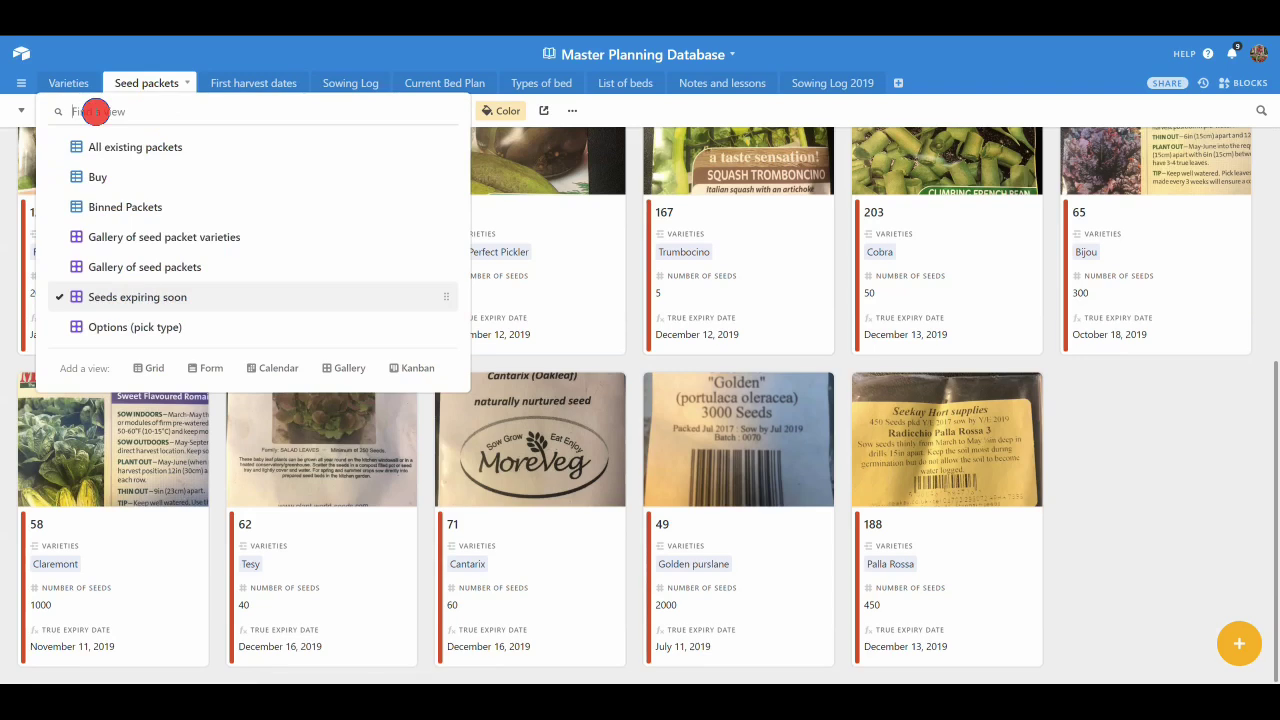
{"action": "left_click", "coordinate": [156, 243]}
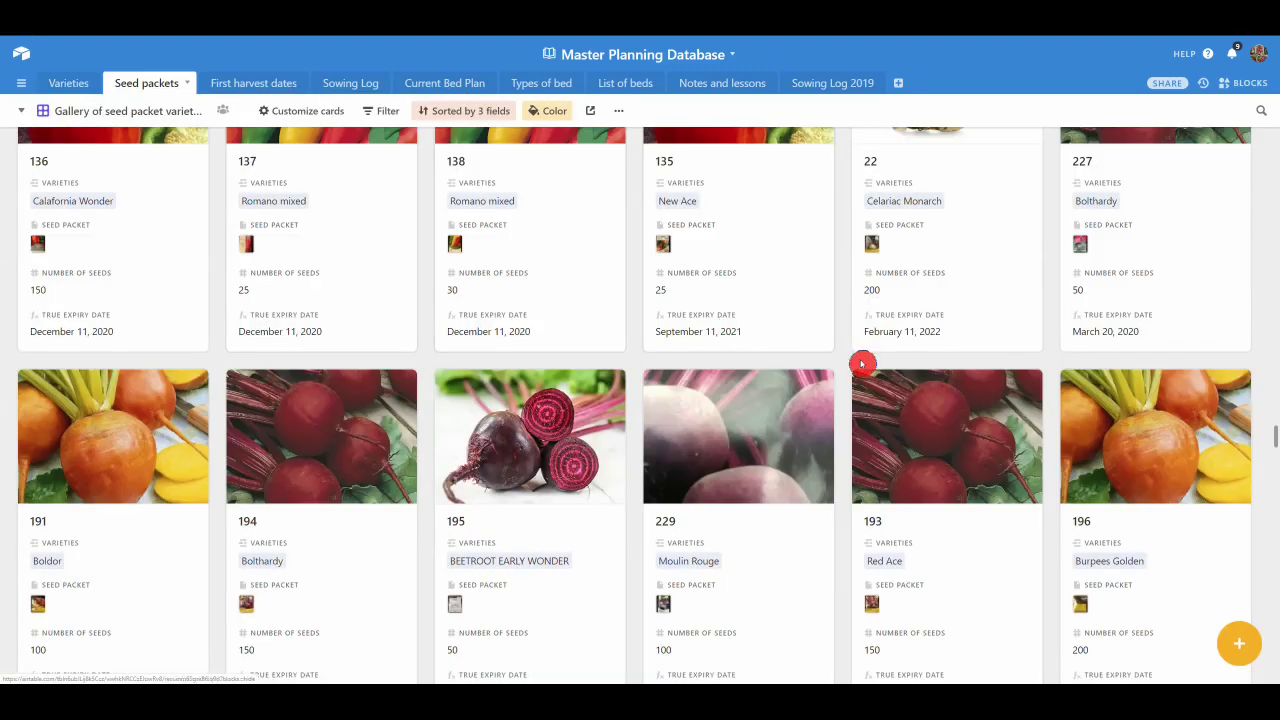
{"action": "scroll", "coordinate": [861, 364], "scroll_direction": "up", "scroll_amount": 5}
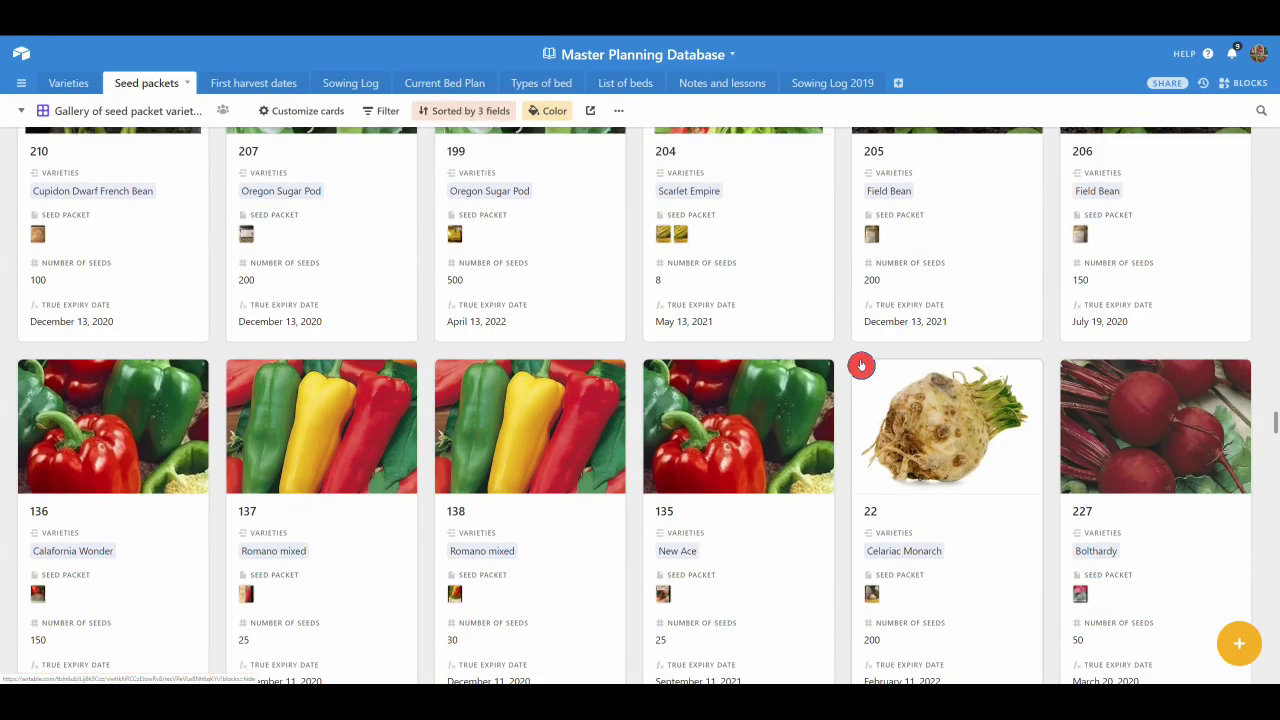
{"action": "scroll", "coordinate": [861, 364], "scroll_direction": "up", "scroll_amount": 3}
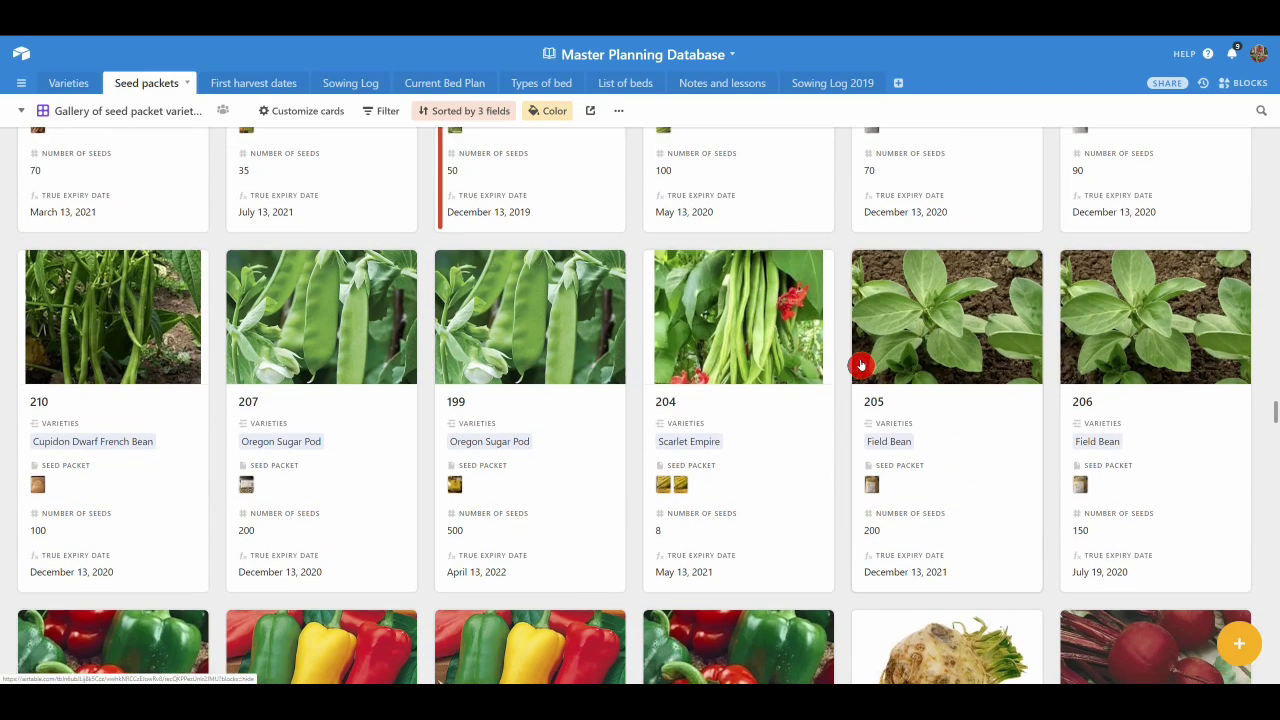
{"action": "scroll", "coordinate": [861, 364], "scroll_direction": "up", "scroll_amount": 5}
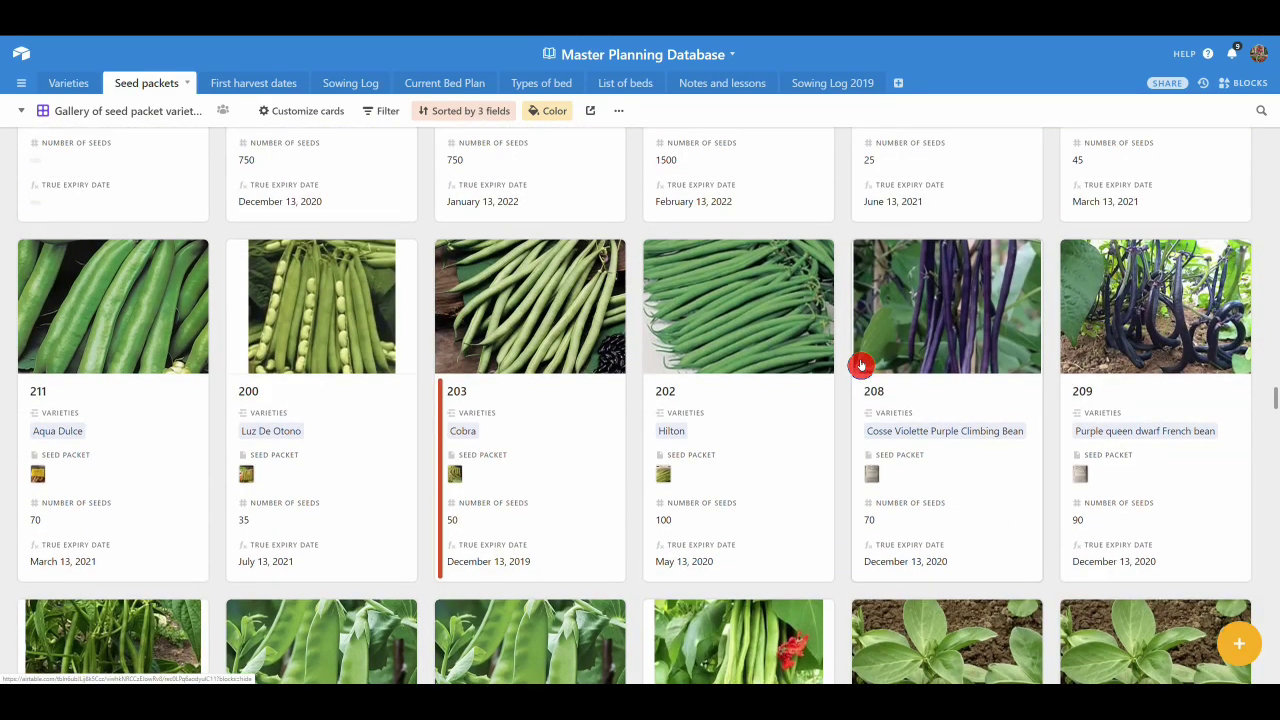
{"action": "scroll", "coordinate": [861, 364], "scroll_direction": "up", "scroll_amount": 1}
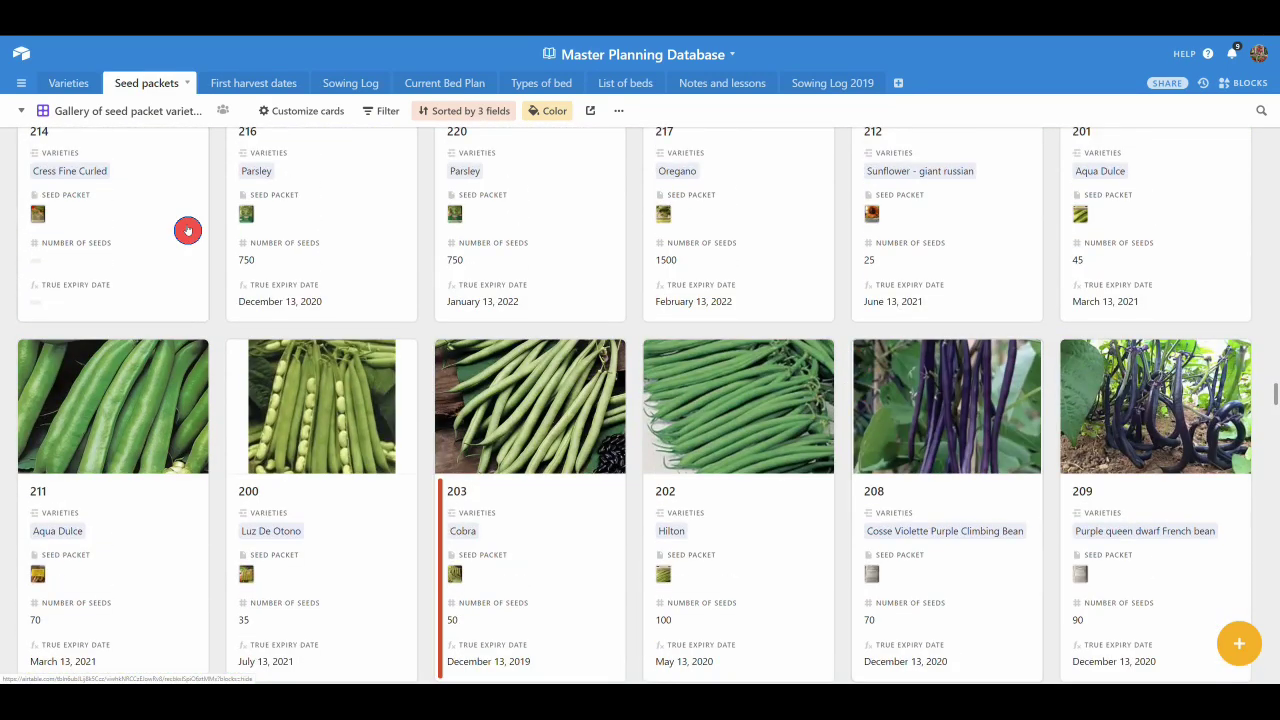
{"action": "scroll", "coordinate": [240, 215], "scroll_direction": "up", "scroll_amount": 1}
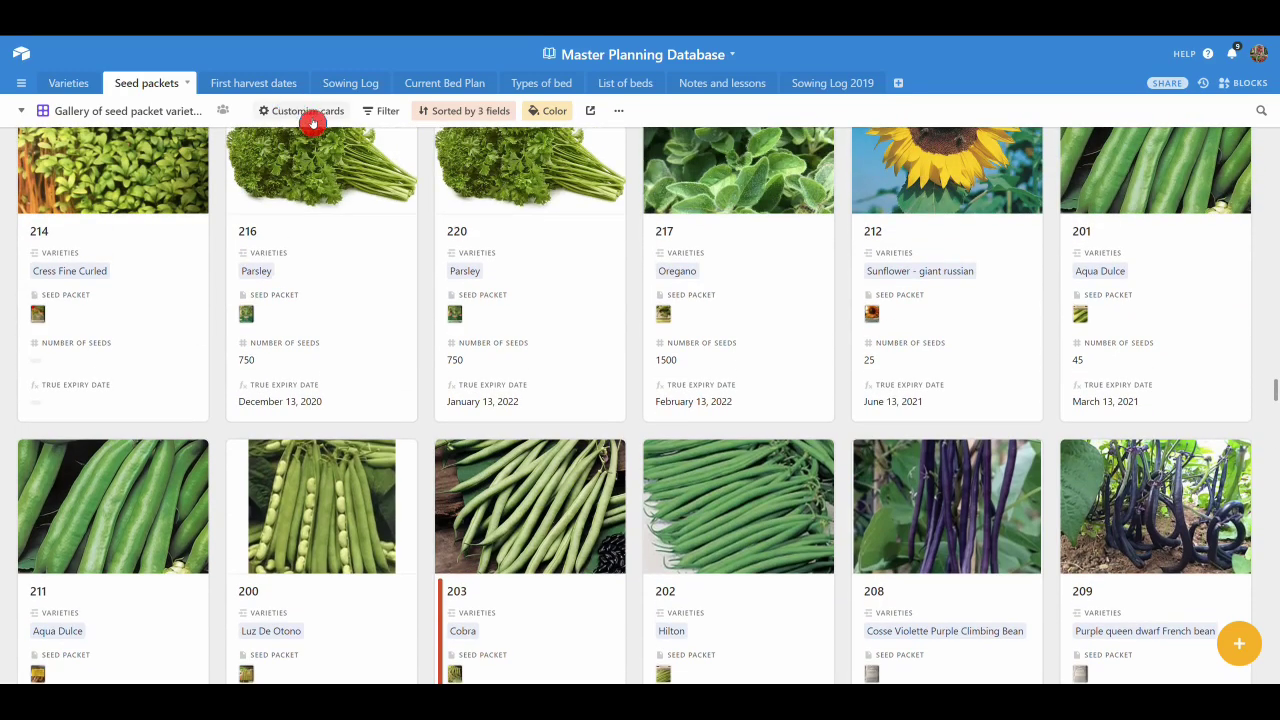
Temporarily show the Buy again field on the seed packet cards, review its dates, and hide the field again.
{"action": "left_click", "coordinate": [310, 115]}
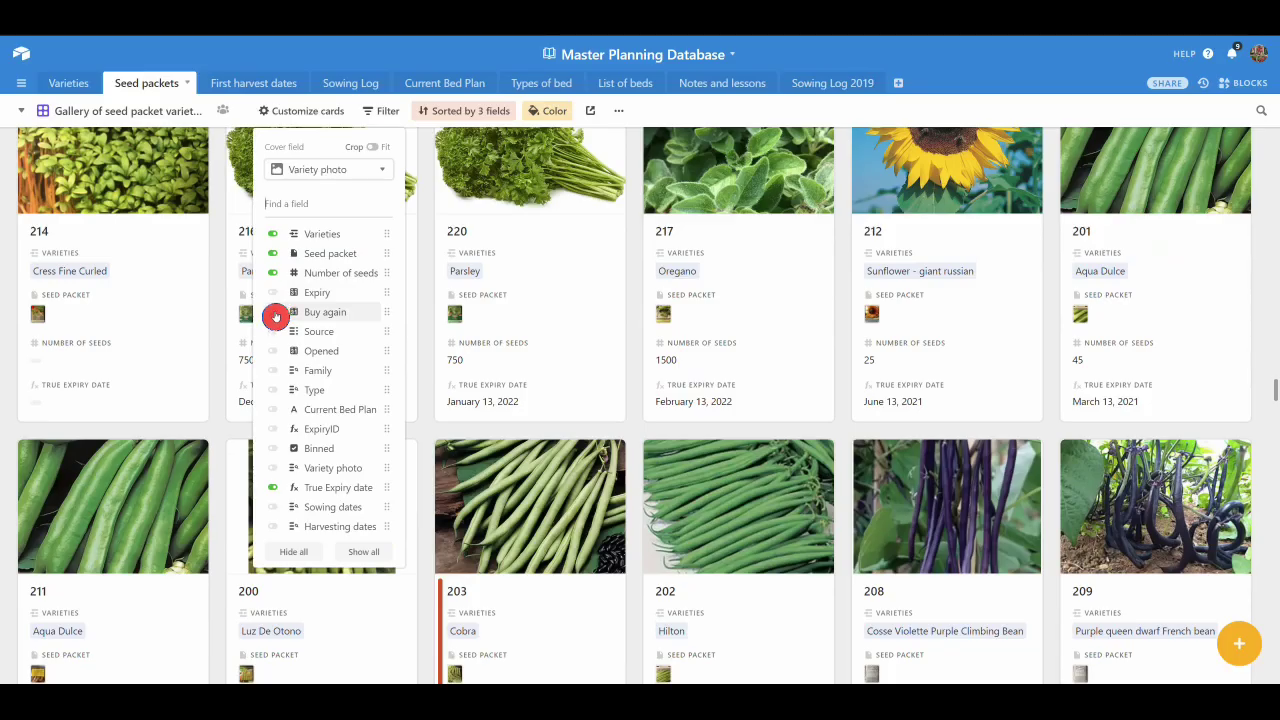
{"action": "left_click", "coordinate": [273, 312]}
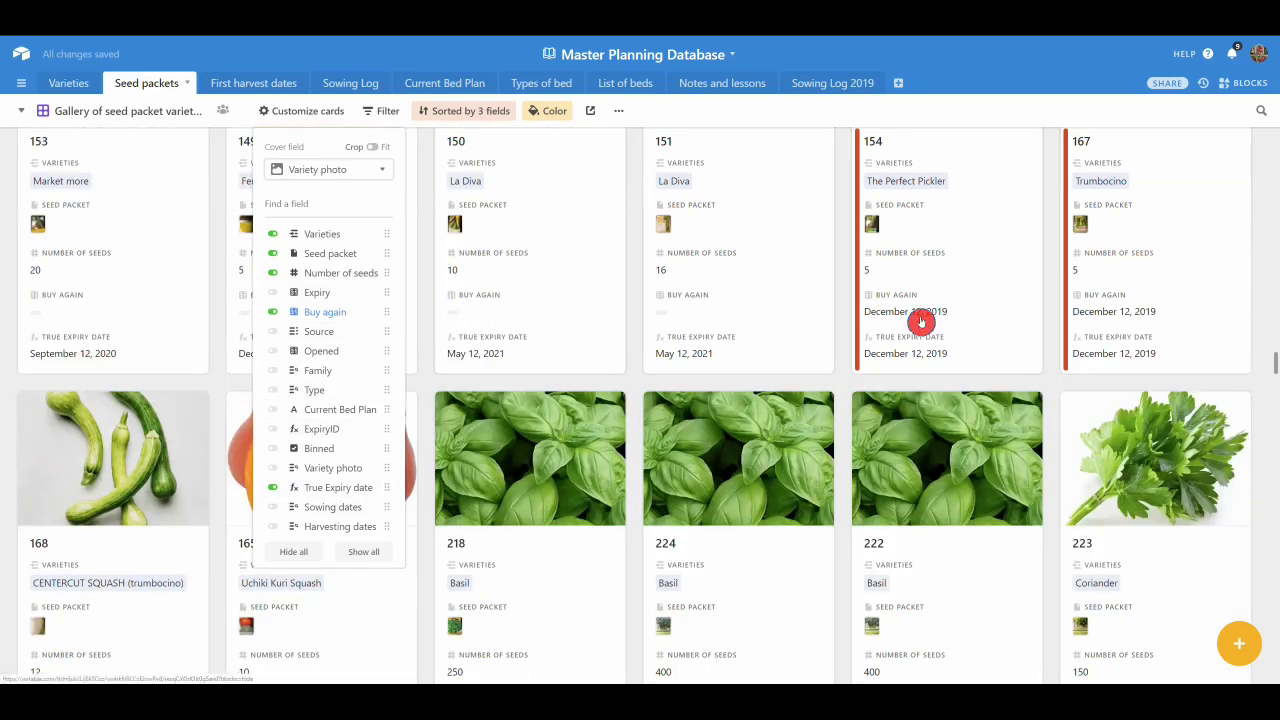
{"action": "scroll", "coordinate": [964, 319], "scroll_direction": "down", "scroll_amount": 1}
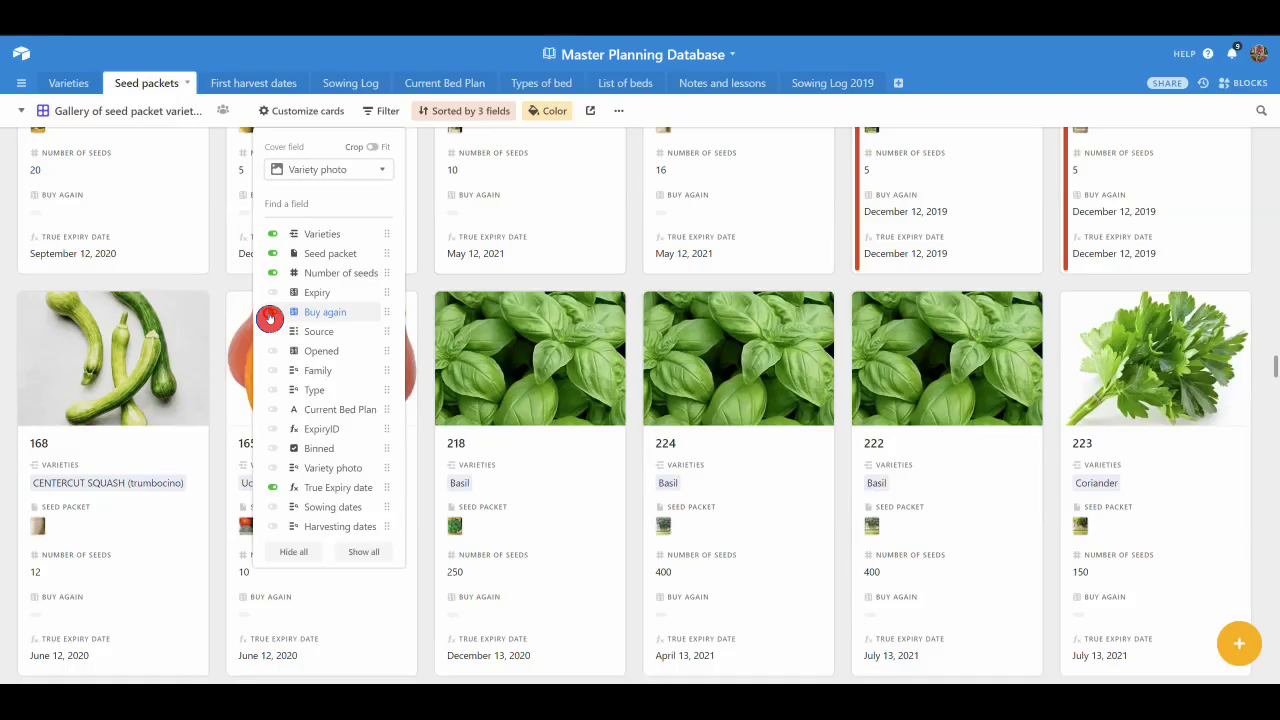
{"action": "left_click", "coordinate": [270, 312]}
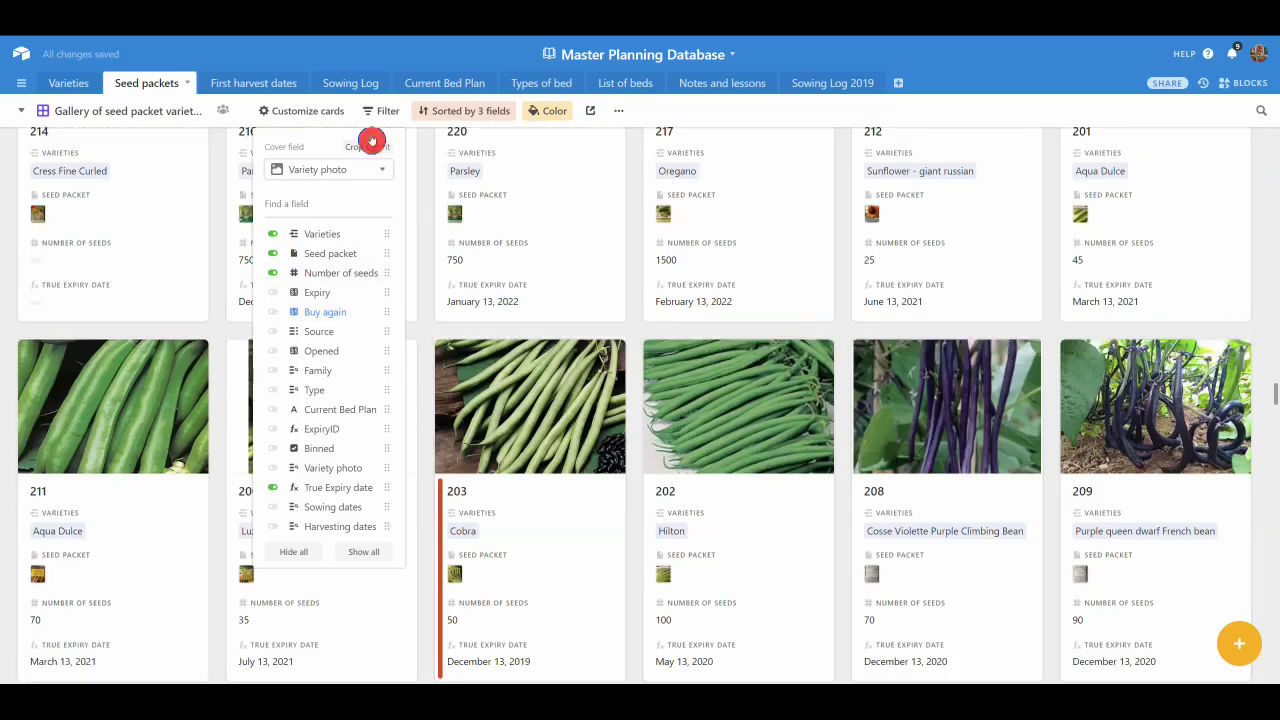
{"action": "left_click", "coordinate": [358, 60]}
Add a record to the First harvest dates table, linked to the Sturon bunching onion variety, with location Low tunnel.
{"action": "left_click", "coordinate": [250, 83]}
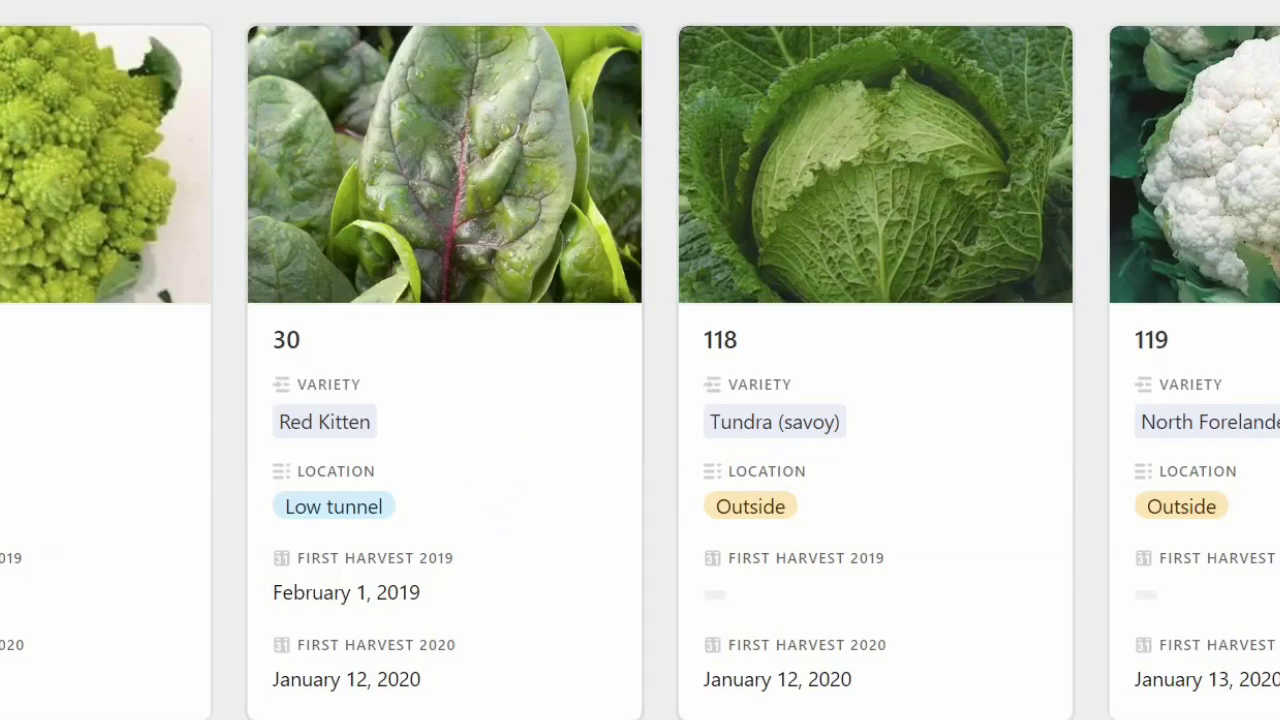
{"action": "left_click", "coordinate": [1240, 643]}
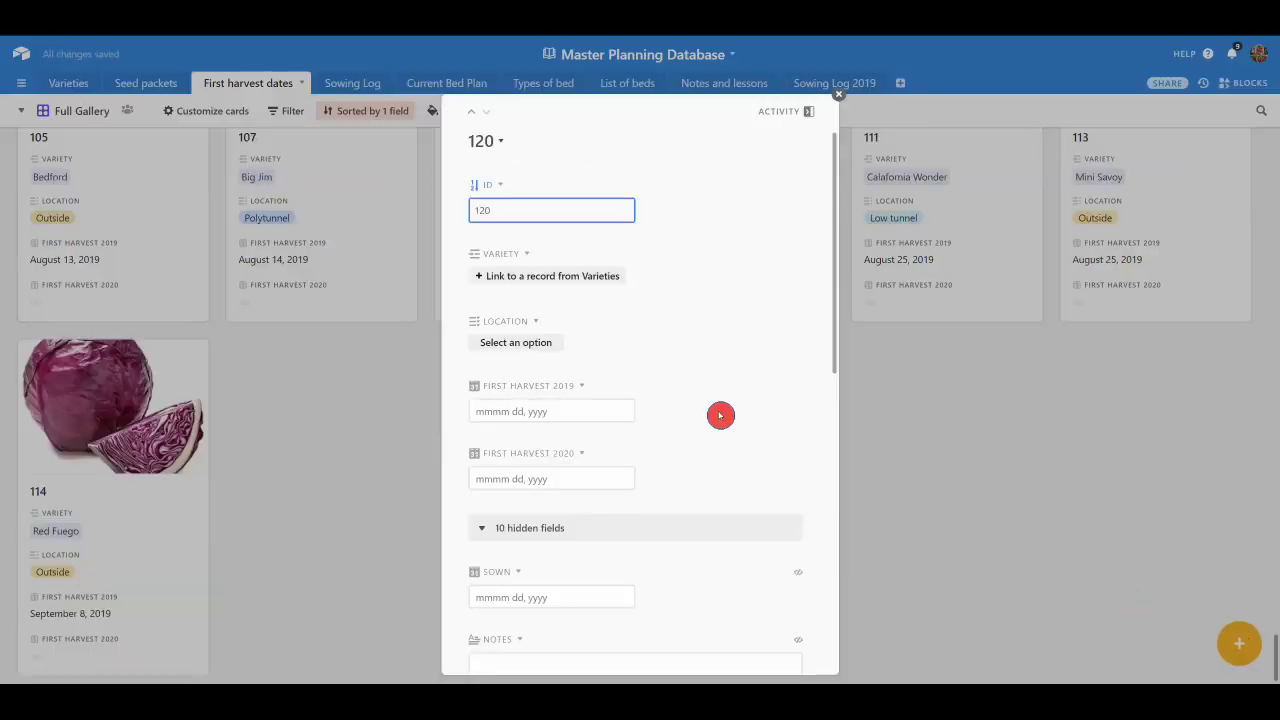
{"action": "left_click", "coordinate": [529, 280]}
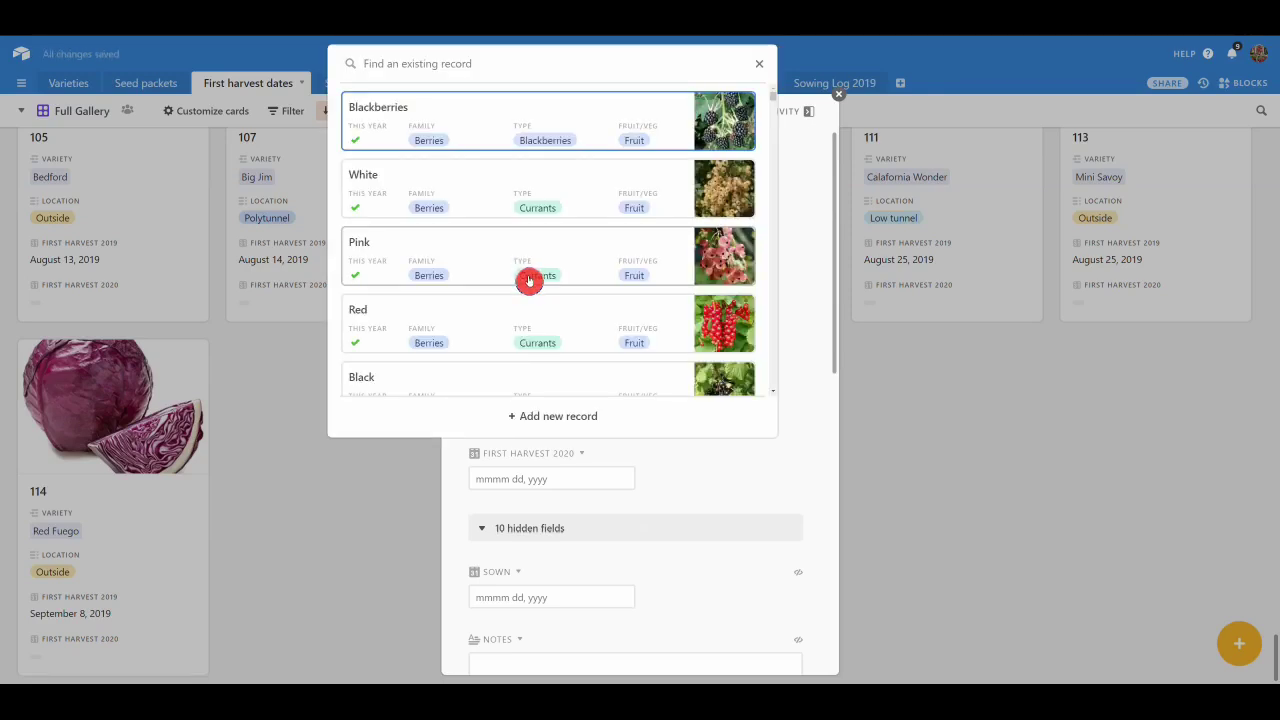
{"action": "type", "text": "stur"}
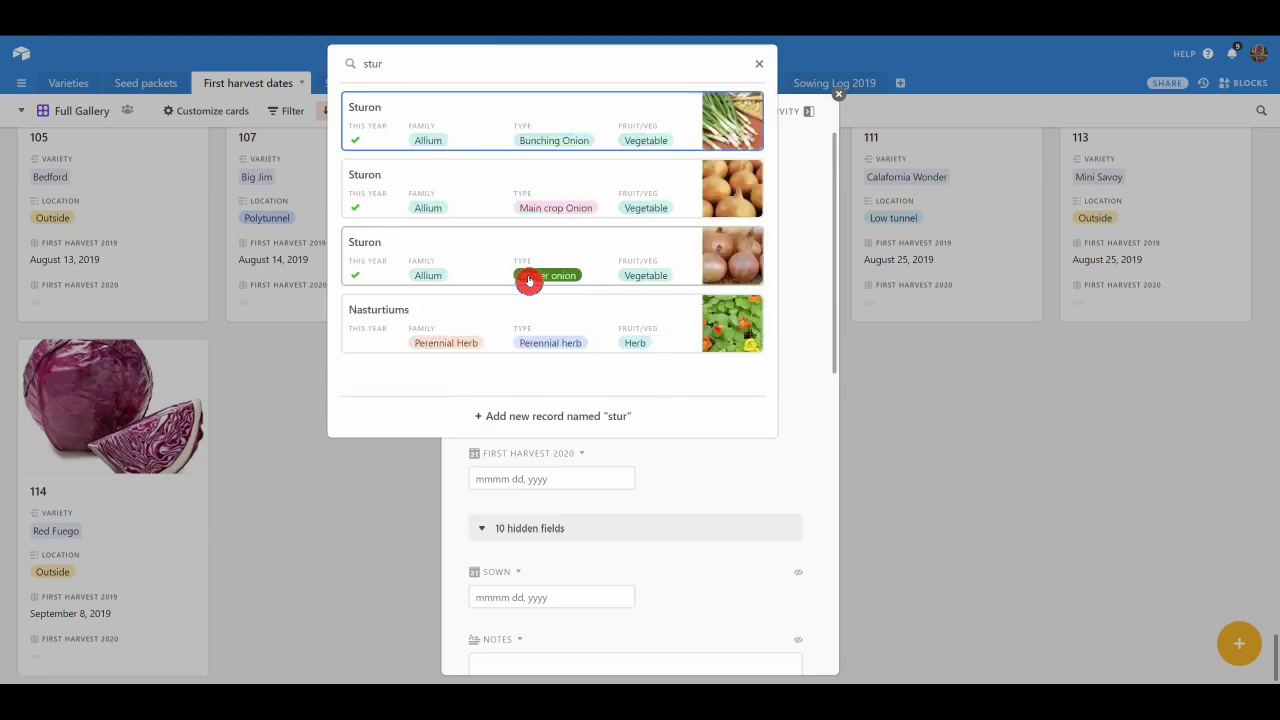
{"action": "left_click", "coordinate": [471, 117]}
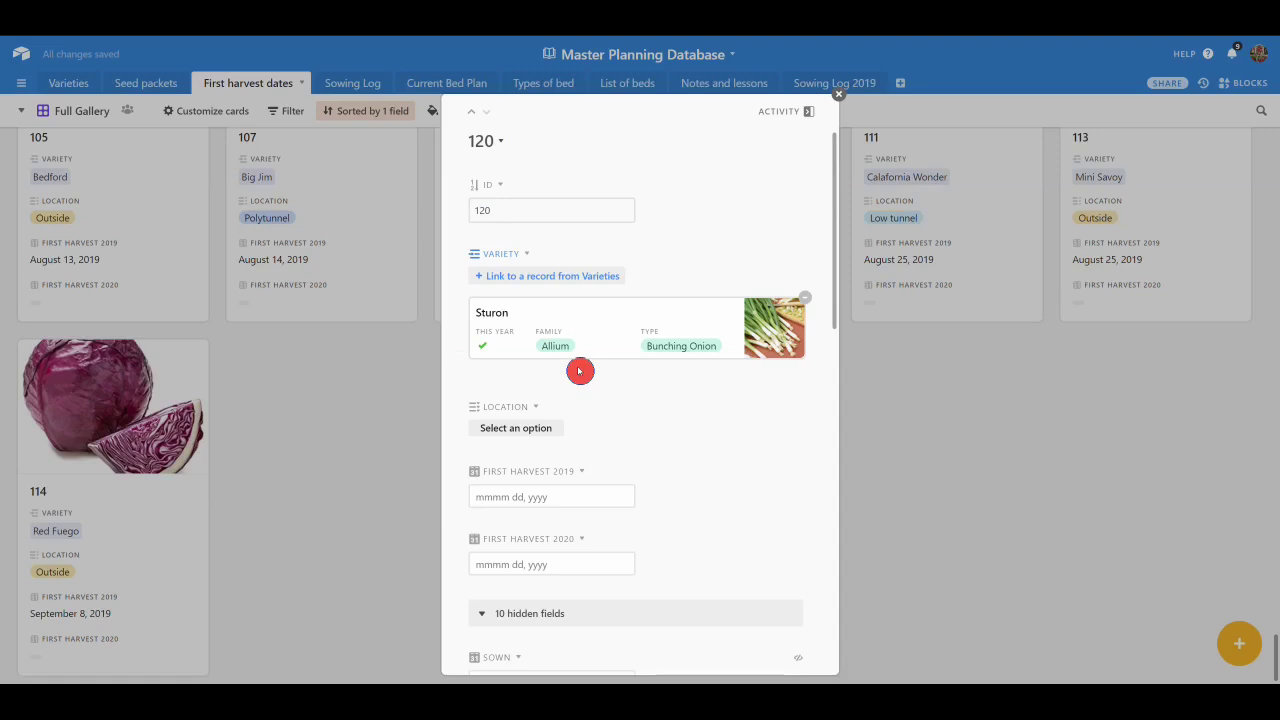
{"action": "left_click", "coordinate": [511, 429]}
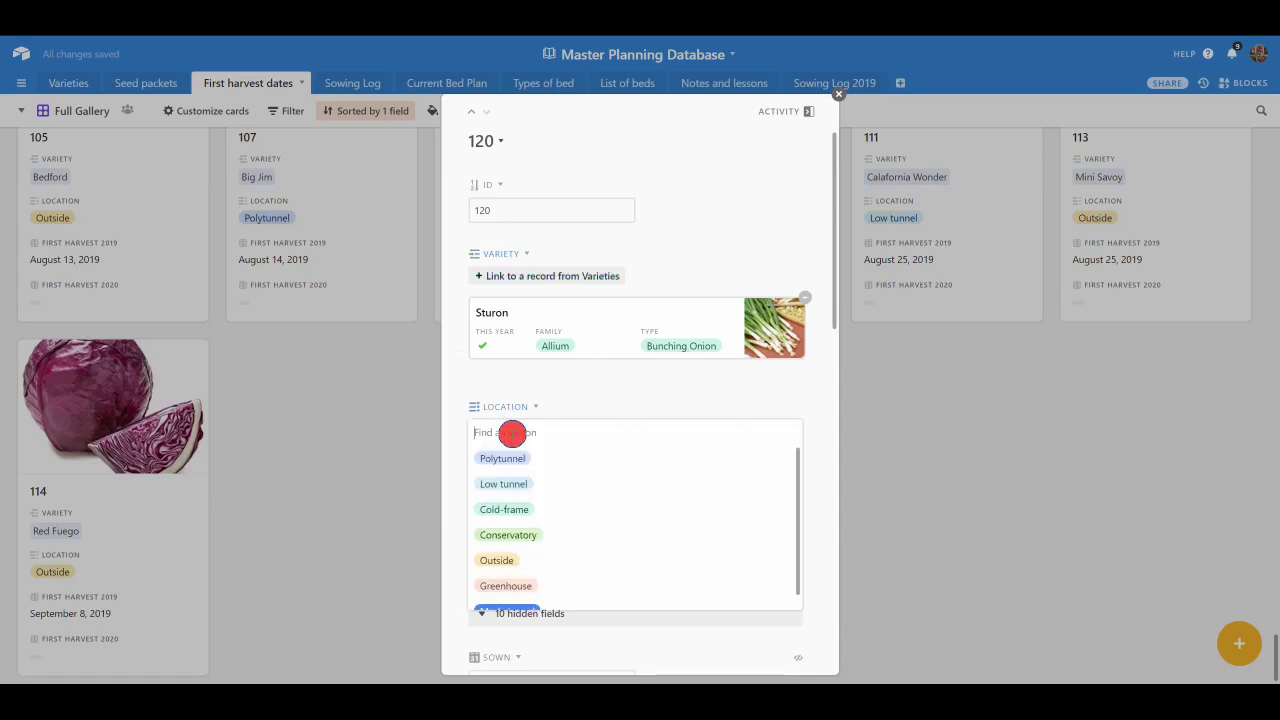
{"action": "left_click", "coordinate": [514, 486]}
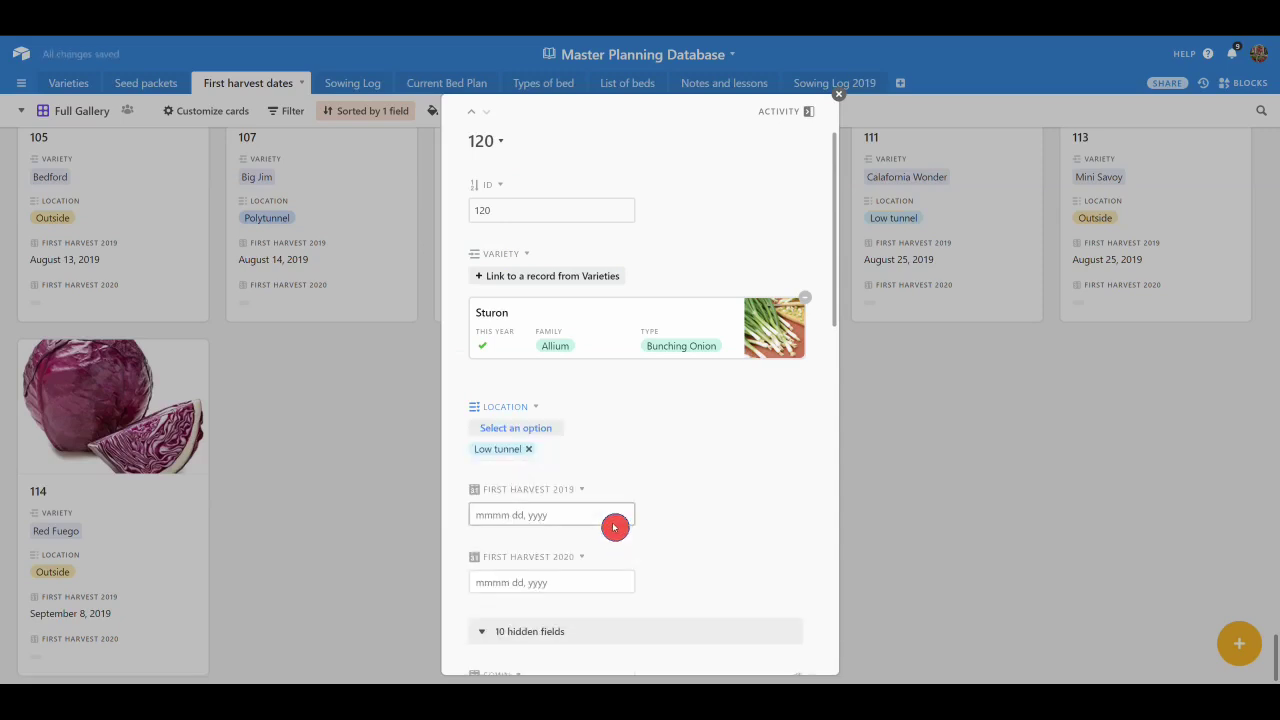
{"action": "left_click", "coordinate": [515, 513]}
{"action": "left_click", "coordinate": [555, 491]}
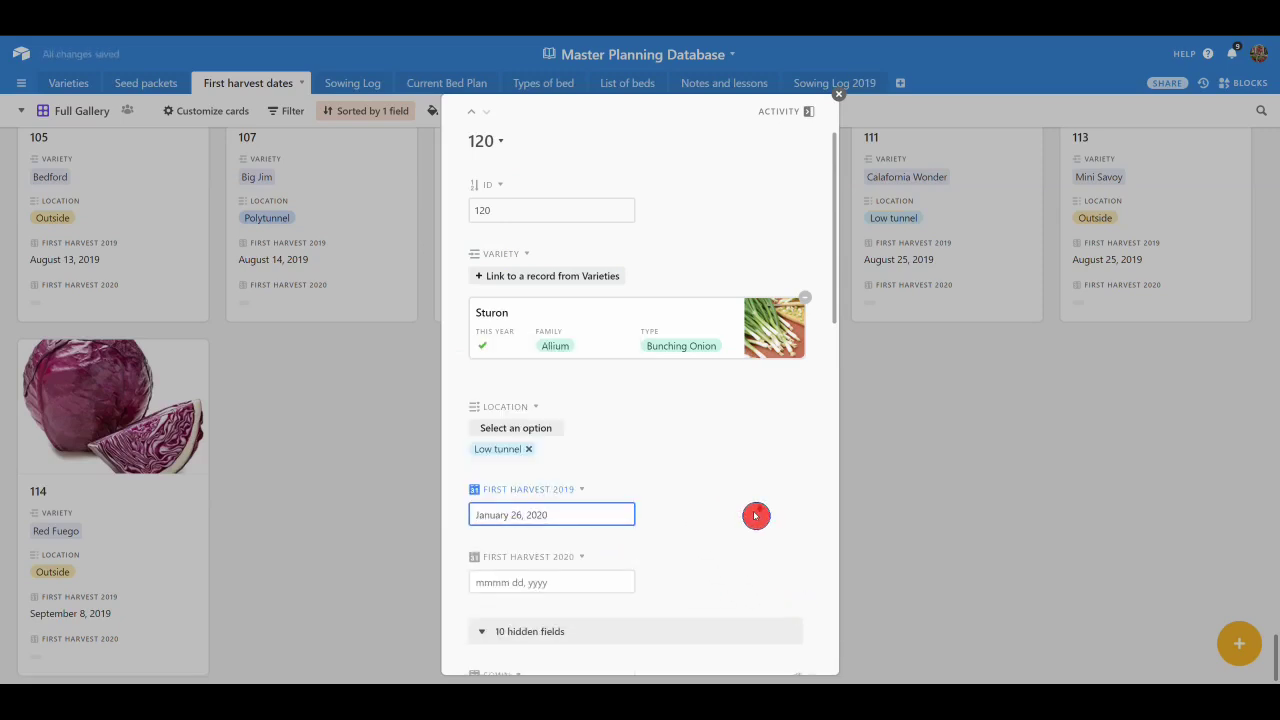
{"action": "scroll", "coordinate": [754, 514], "scroll_direction": "down", "scroll_amount": 1}
{"action": "left_click", "coordinate": [560, 464]}
{"action": "left_click_drag", "start_coordinate": [528, 463], "coordinate": [423, 455]}
{"action": "key", "text": "BackSpace"}
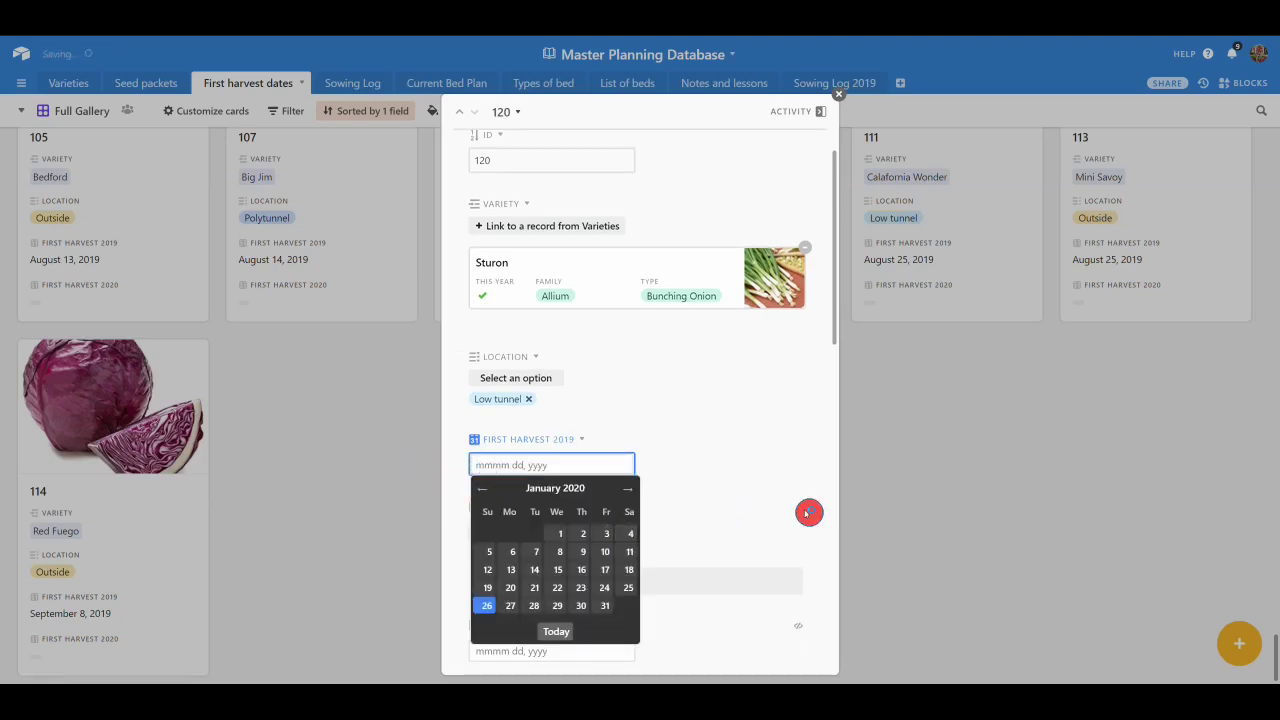
{"action": "left_click", "coordinate": [808, 512]}
Set the new record's First Harvest 2020 date to January 26, 2020 and its Sown date to August 21, 2019, and close the record.
{"action": "left_click", "coordinate": [517, 532]}
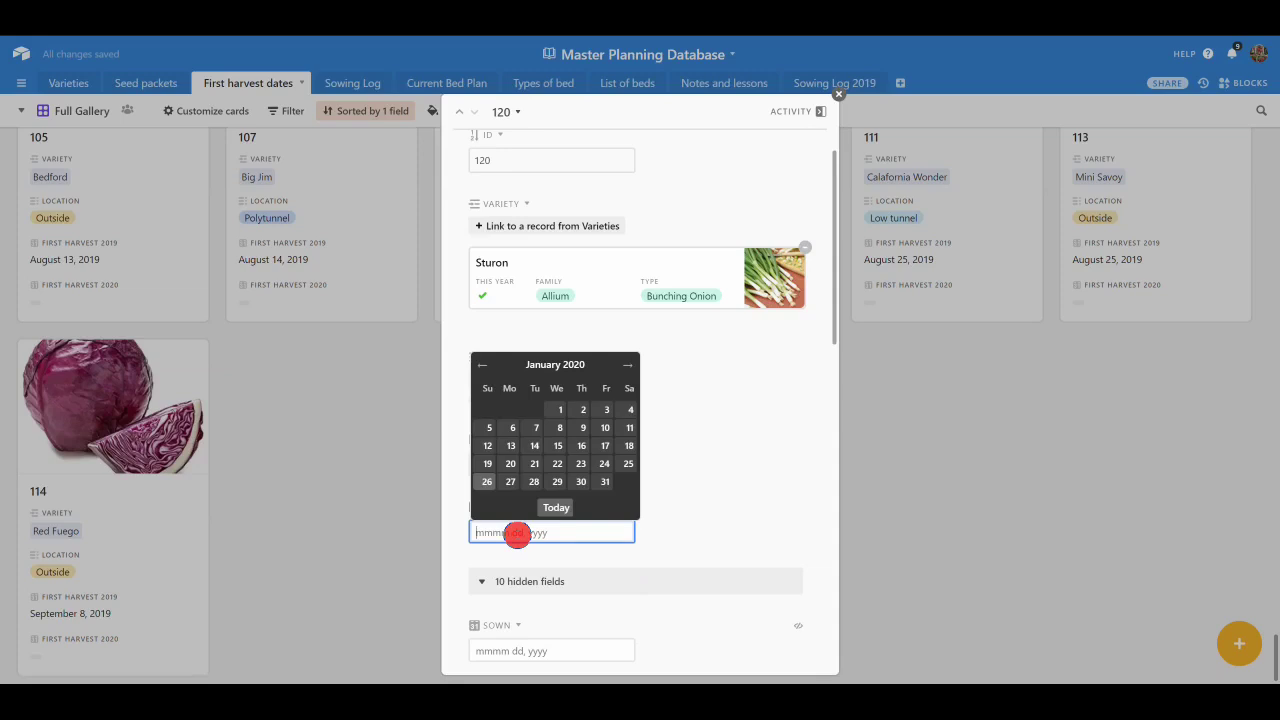
{"action": "left_click", "coordinate": [556, 508]}
{"action": "scroll", "coordinate": [749, 503], "scroll_direction": "down", "scroll_amount": 1}
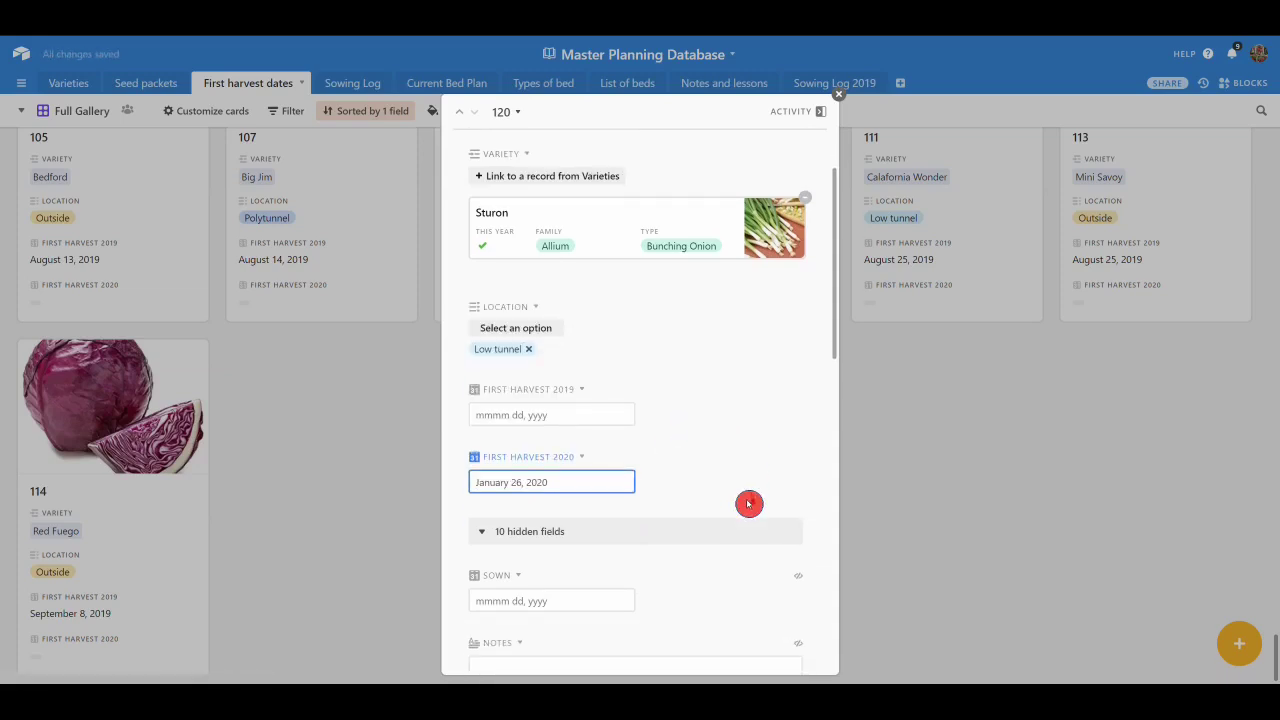
{"action": "scroll", "coordinate": [749, 503], "scroll_direction": "down", "scroll_amount": 2}
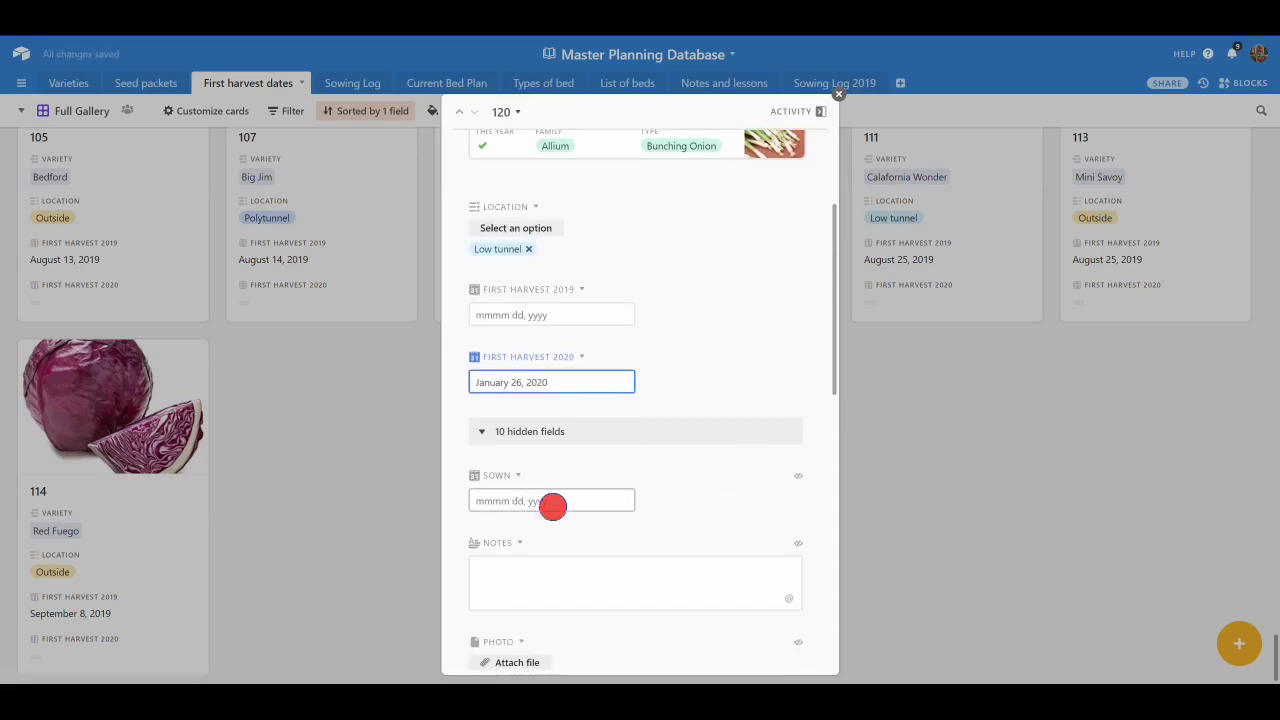
{"action": "left_click", "coordinate": [568, 498]}
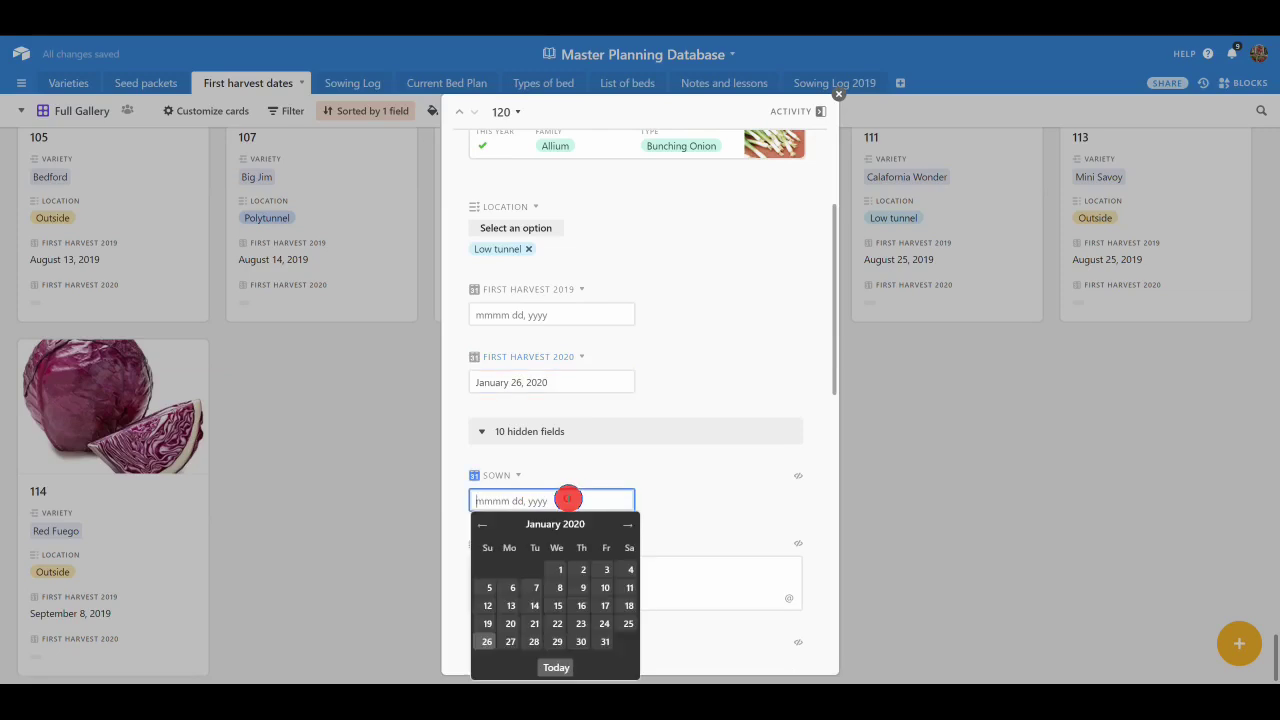
{"action": "left_click", "coordinate": [482, 527]}
{"action": "left_click", "coordinate": [483, 528]}
{"action": "left_click", "coordinate": [484, 529]}
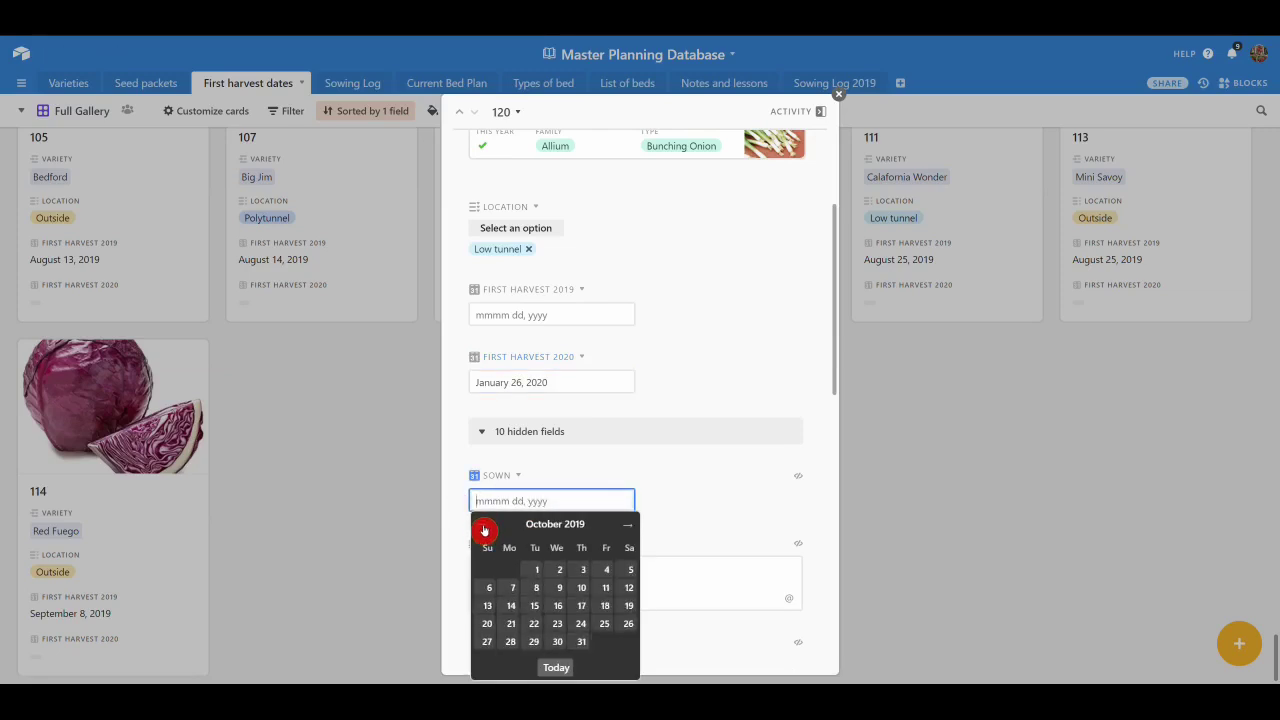
{"action": "left_click", "coordinate": [484, 529]}
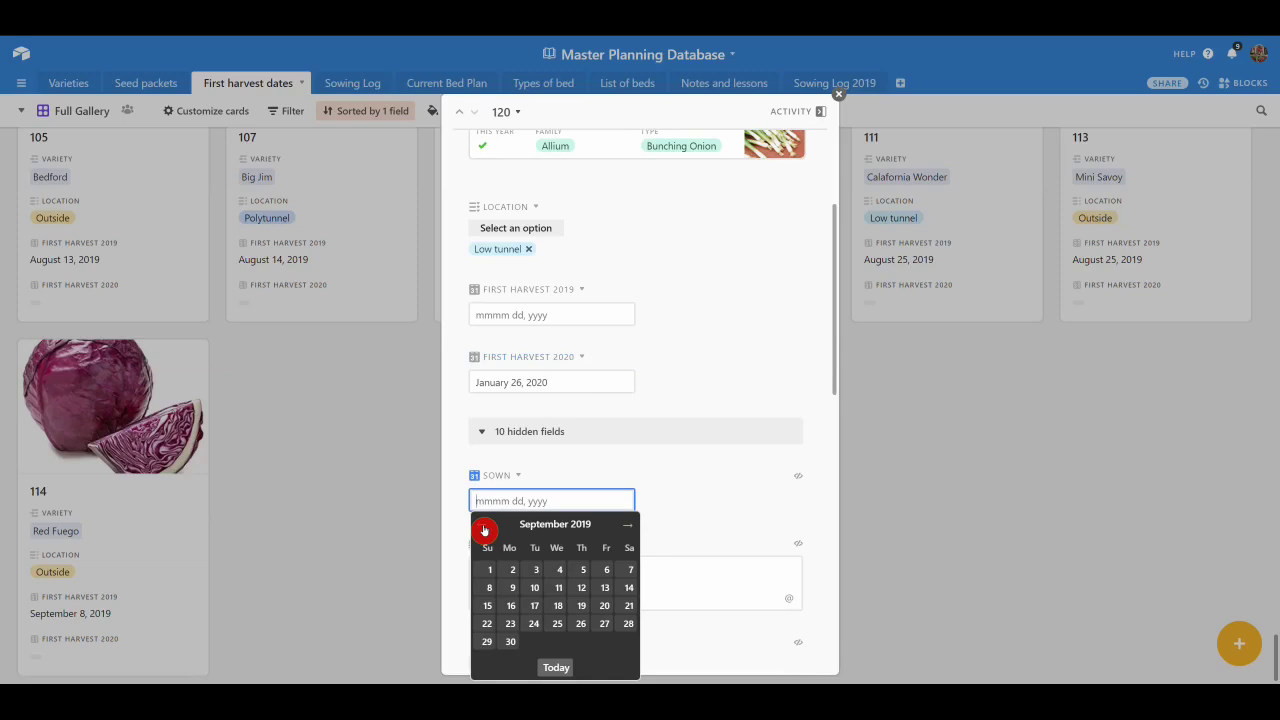
{"action": "left_click", "coordinate": [484, 529]}
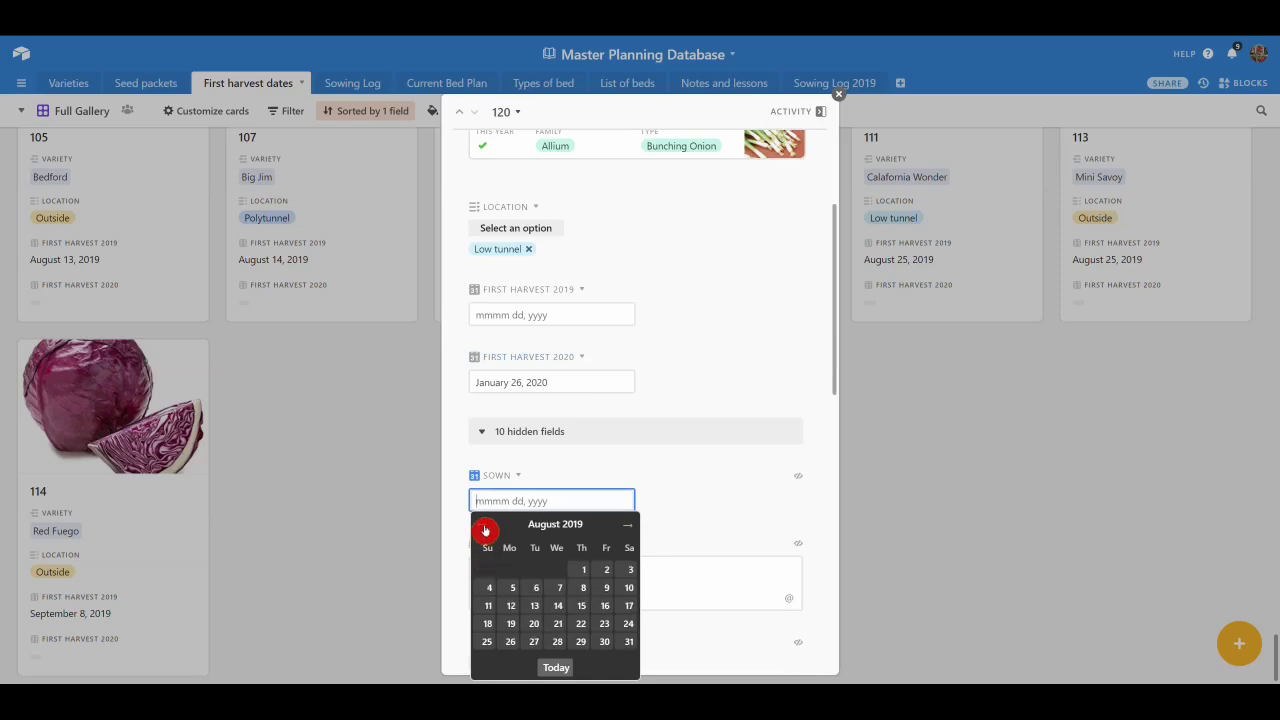
{"action": "left_click", "coordinate": [557, 625]}
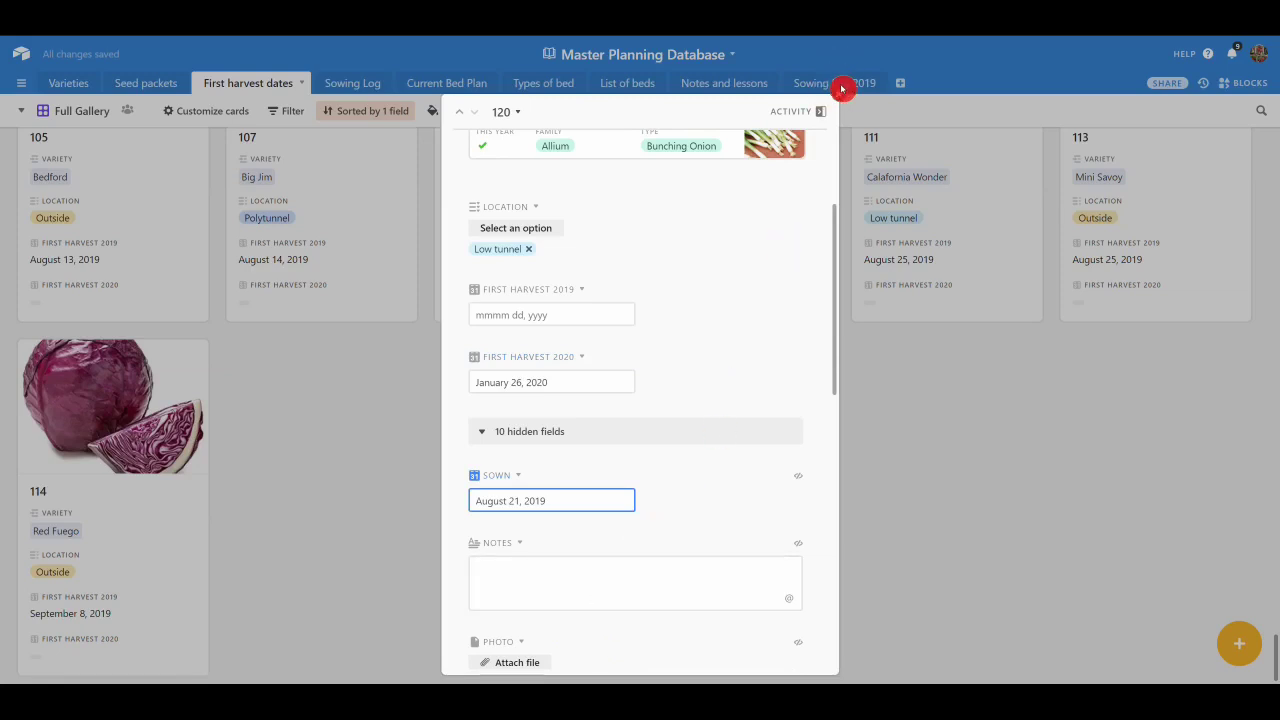
{"action": "left_click", "coordinate": [842, 95]}
Look back through the Full Gallery of first harvest cards, from the September and August 2019 crops to those harvested in May and June.
{"action": "scroll", "coordinate": [477, 551], "scroll_direction": "up", "scroll_amount": 2}
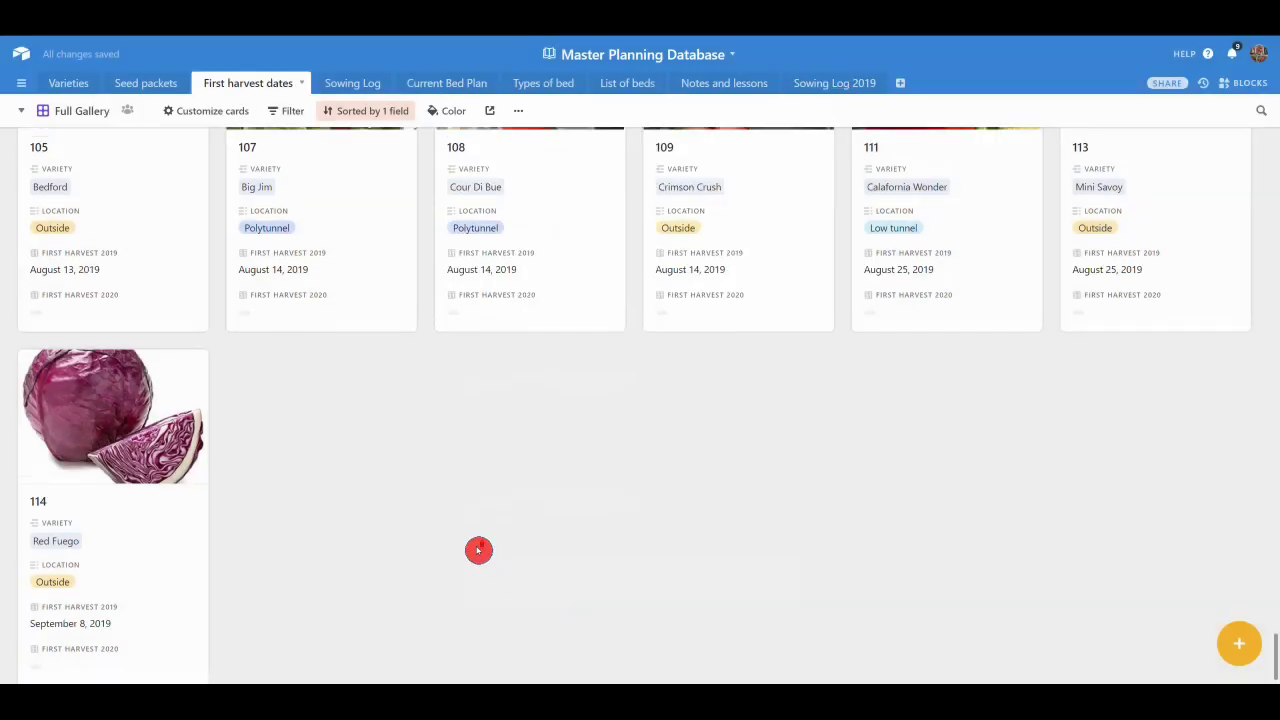
{"action": "scroll", "coordinate": [478, 551], "scroll_direction": "up", "scroll_amount": 4}
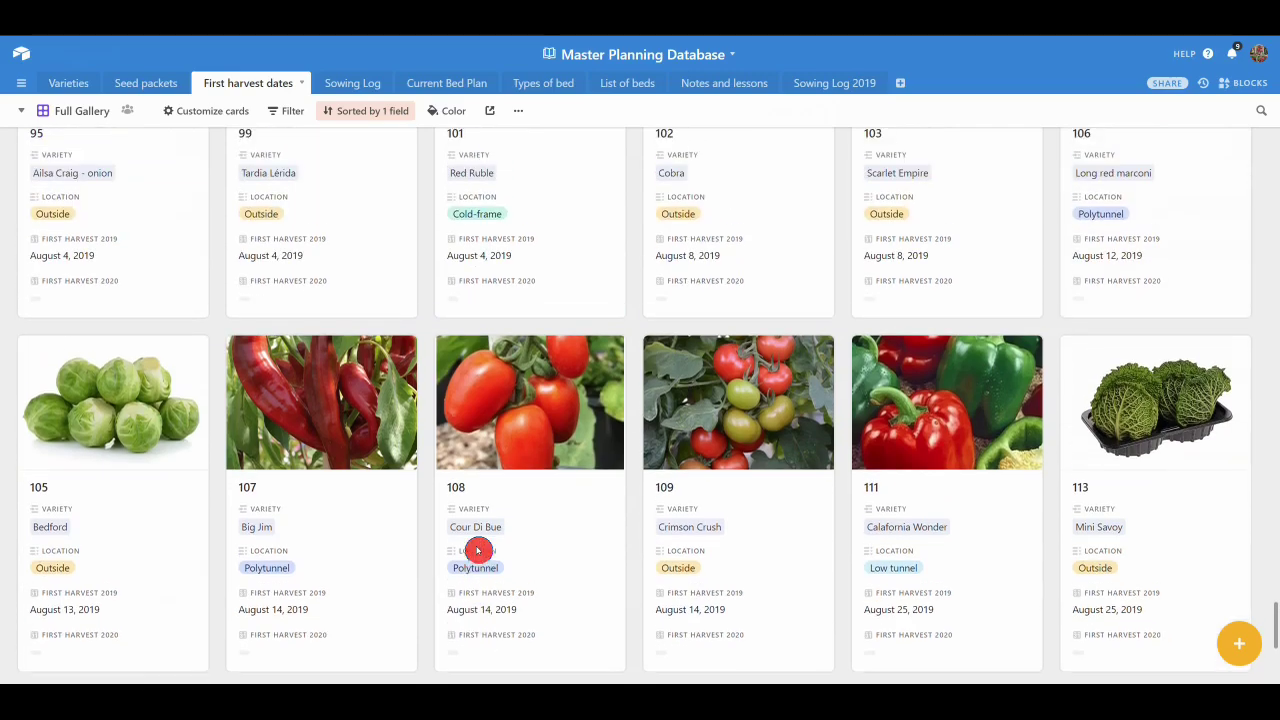
{"action": "scroll", "coordinate": [477, 551], "scroll_direction": "up", "scroll_amount": 3}
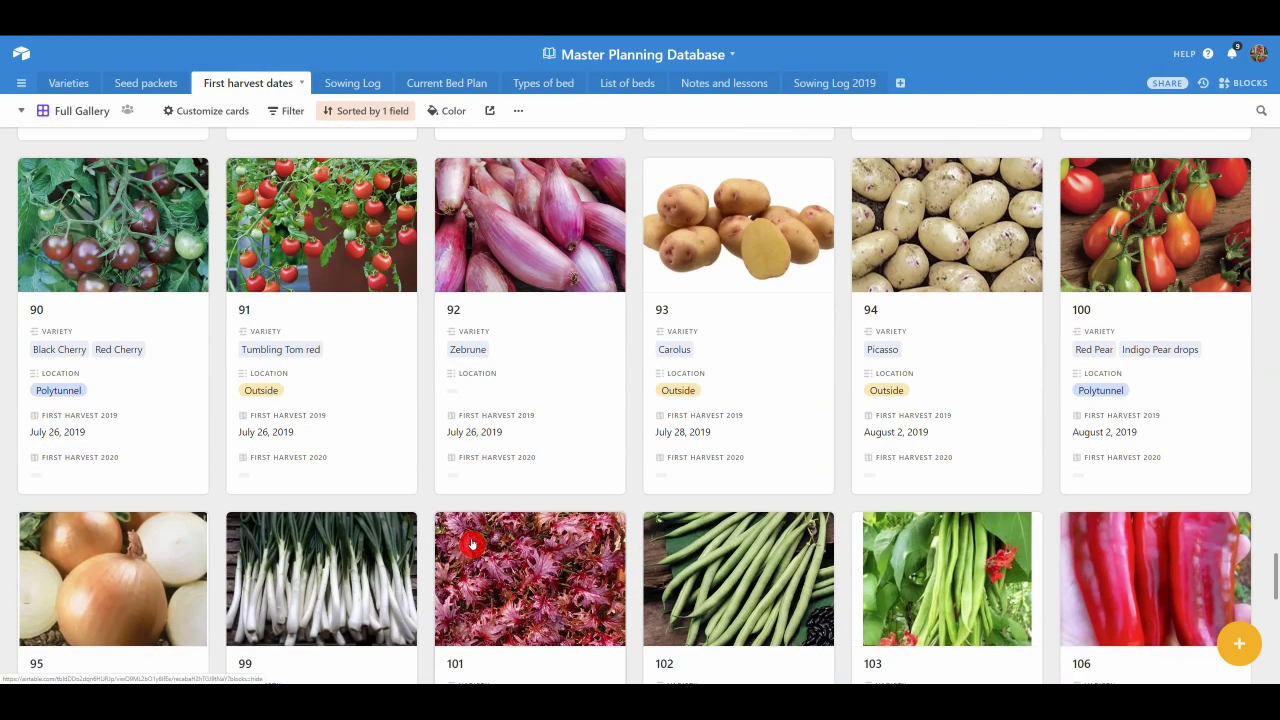
{"action": "scroll", "coordinate": [471, 543], "scroll_direction": "up", "scroll_amount": 2}
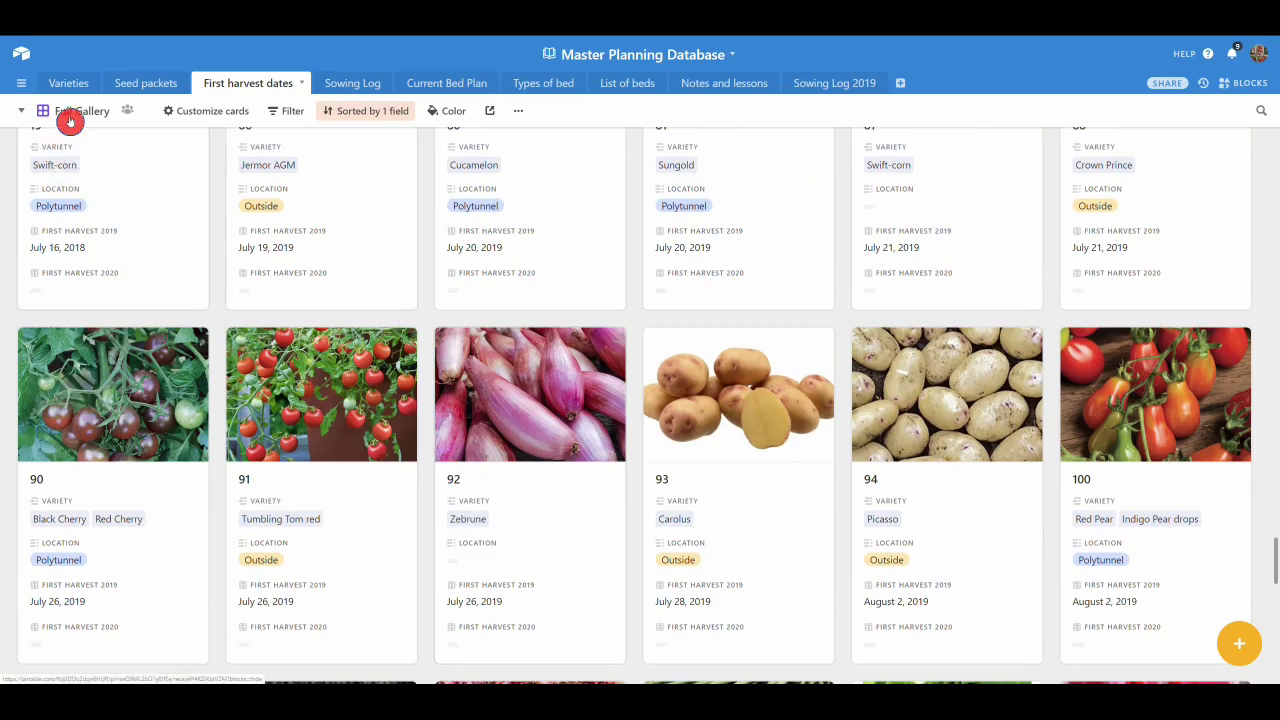
{"action": "scroll", "coordinate": [541, 250], "scroll_direction": "up", "scroll_amount": 4}
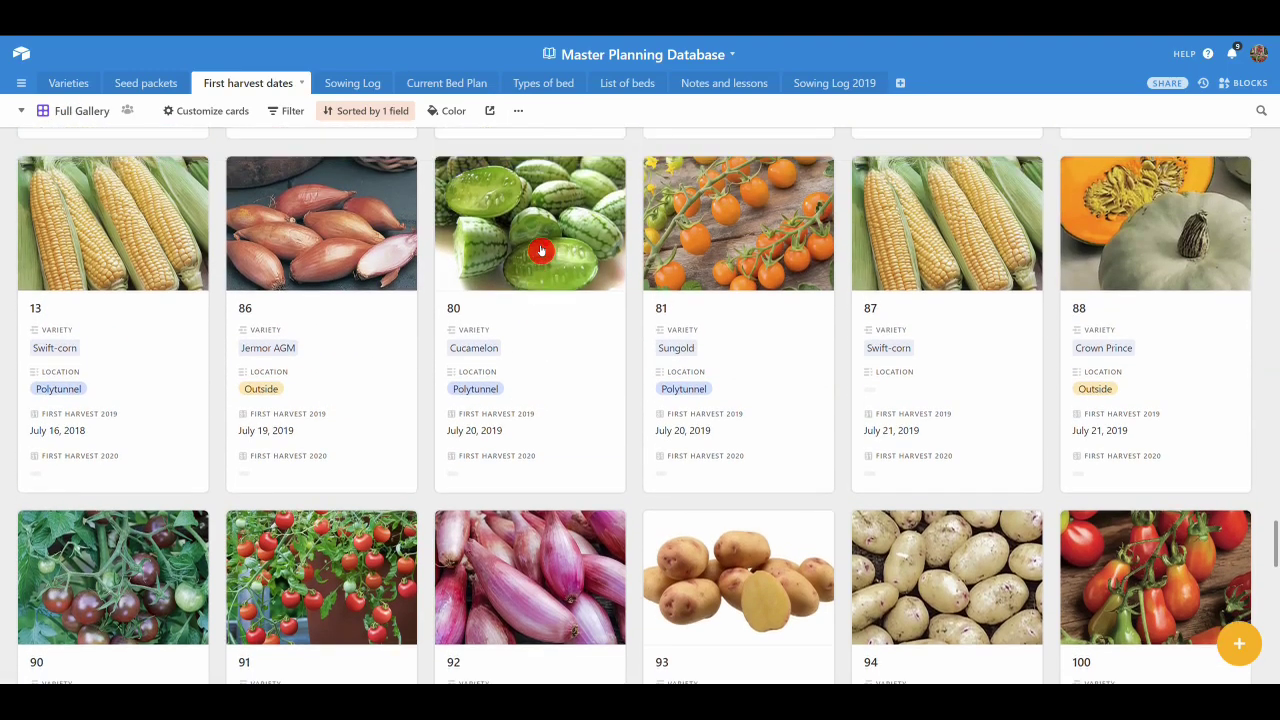
{"action": "scroll", "coordinate": [541, 250], "scroll_direction": "up", "scroll_amount": 5}
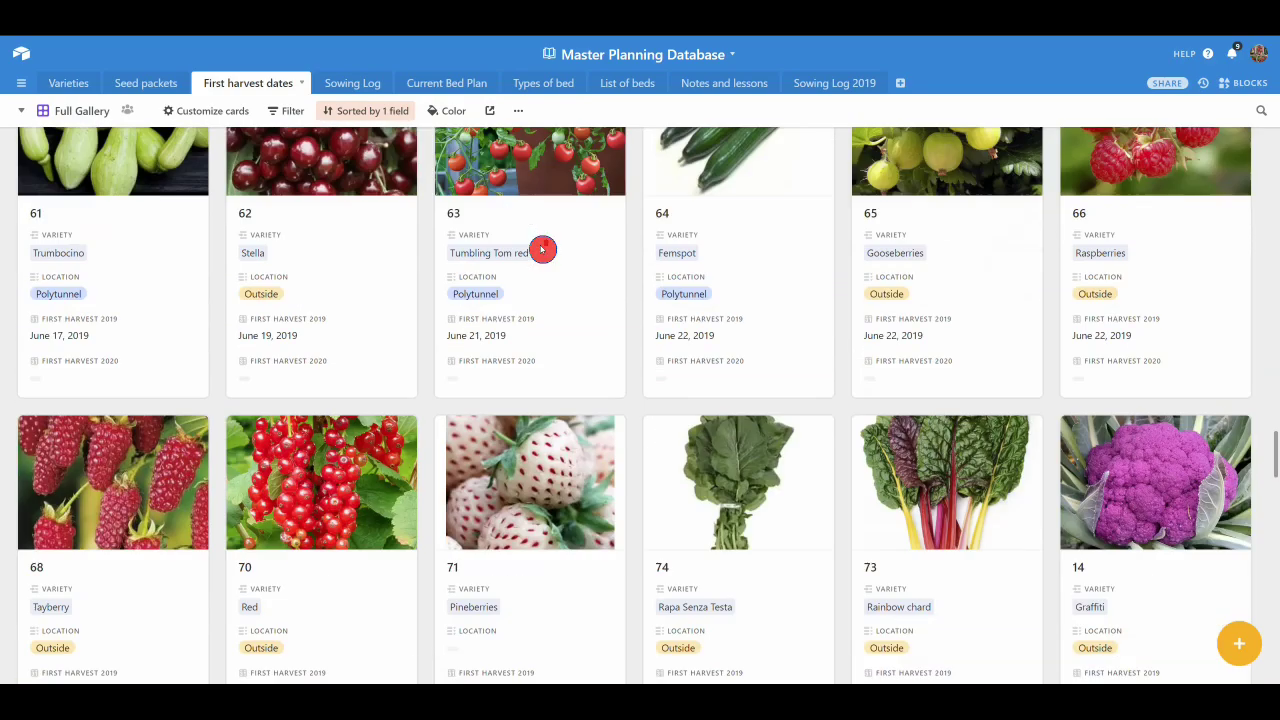
{"action": "scroll", "coordinate": [541, 250], "scroll_direction": "up", "scroll_amount": 5}
{"action": "right_click", "coordinate": [541, 249]}
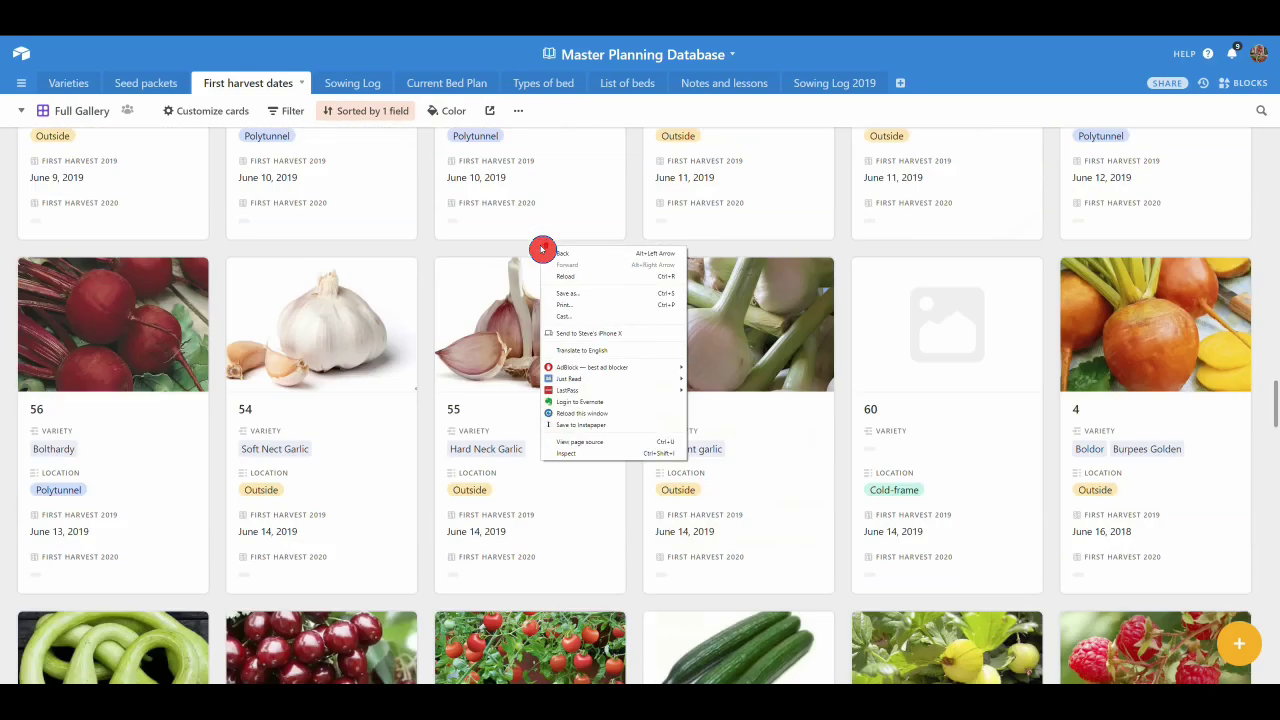
{"action": "left_click", "coordinate": [457, 209]}
{"action": "scroll", "coordinate": [455, 210], "scroll_direction": "up", "scroll_amount": 5}
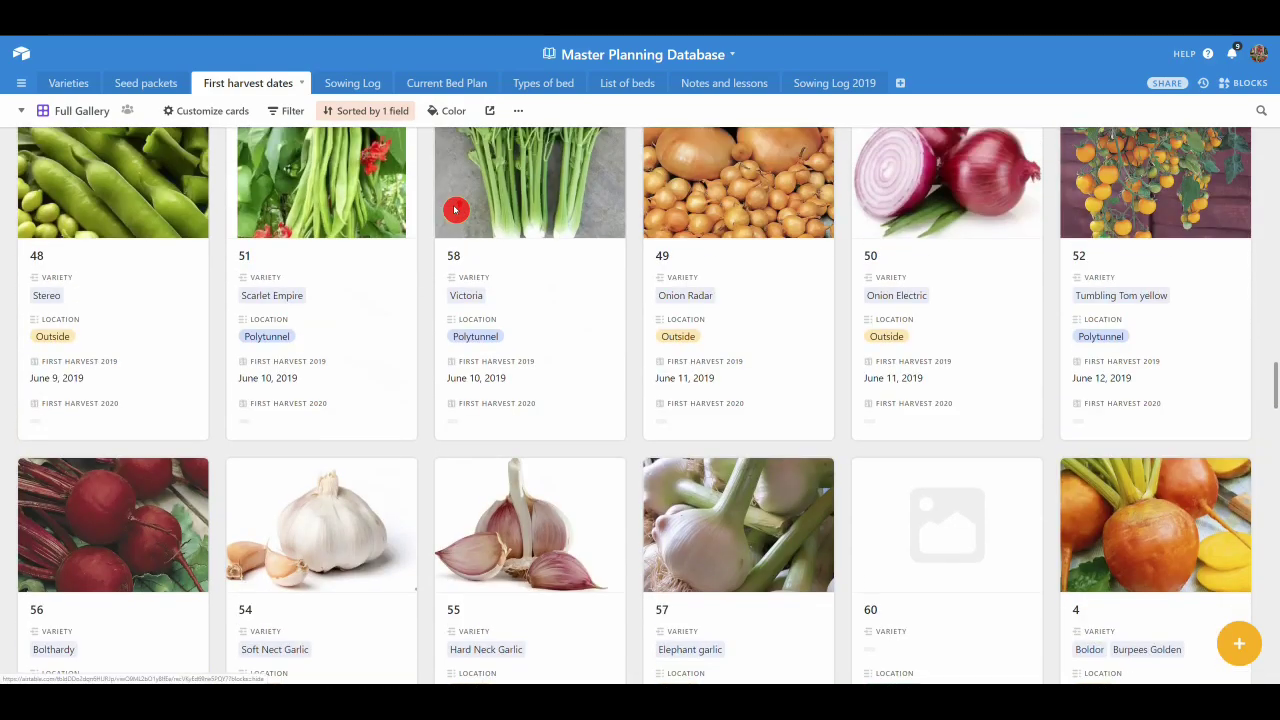
{"action": "scroll", "coordinate": [455, 210], "scroll_direction": "up", "scroll_amount": 5}
{"action": "scroll", "coordinate": [1000, 290], "scroll_direction": "up", "scroll_amount": 1}
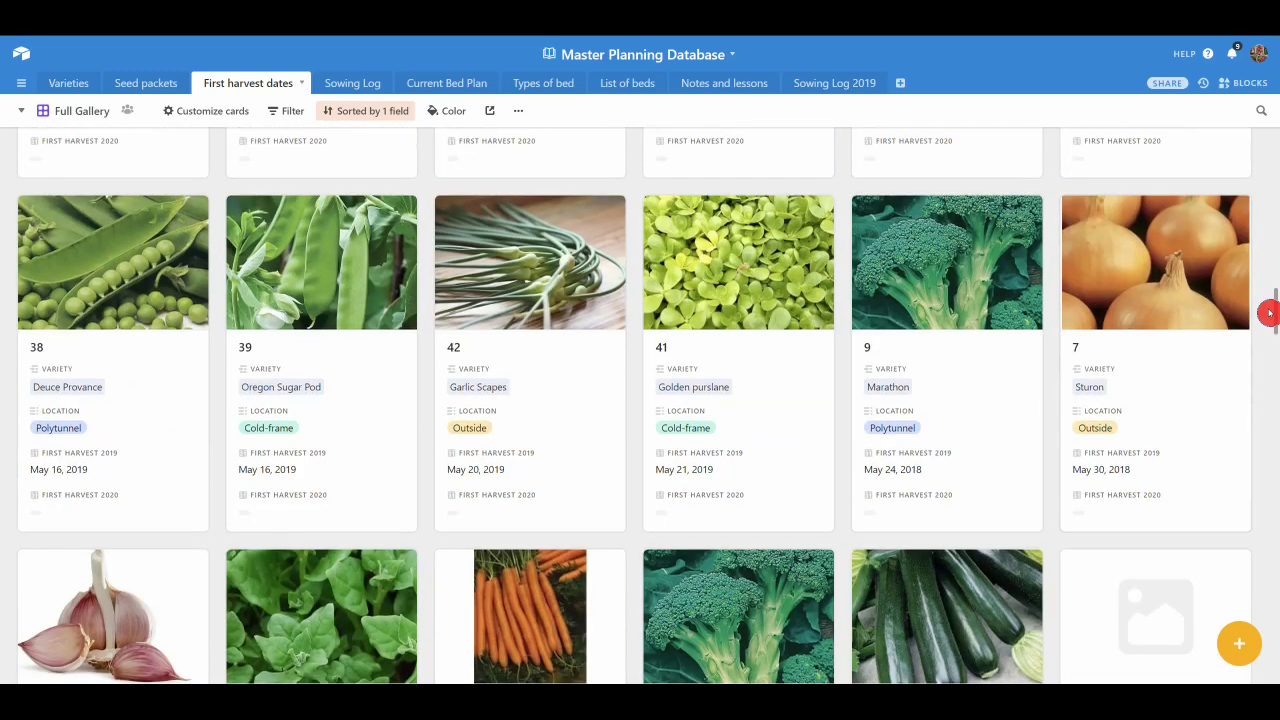
{"action": "mouse_move", "coordinate": [1272, 312]}
{"action": "left_mouse_down"}
{"action": "mouse_move", "coordinate": [1263, 270]}
{"action": "mouse_move", "coordinate": [1263, 300]}
{"action": "left_mouse_up"}
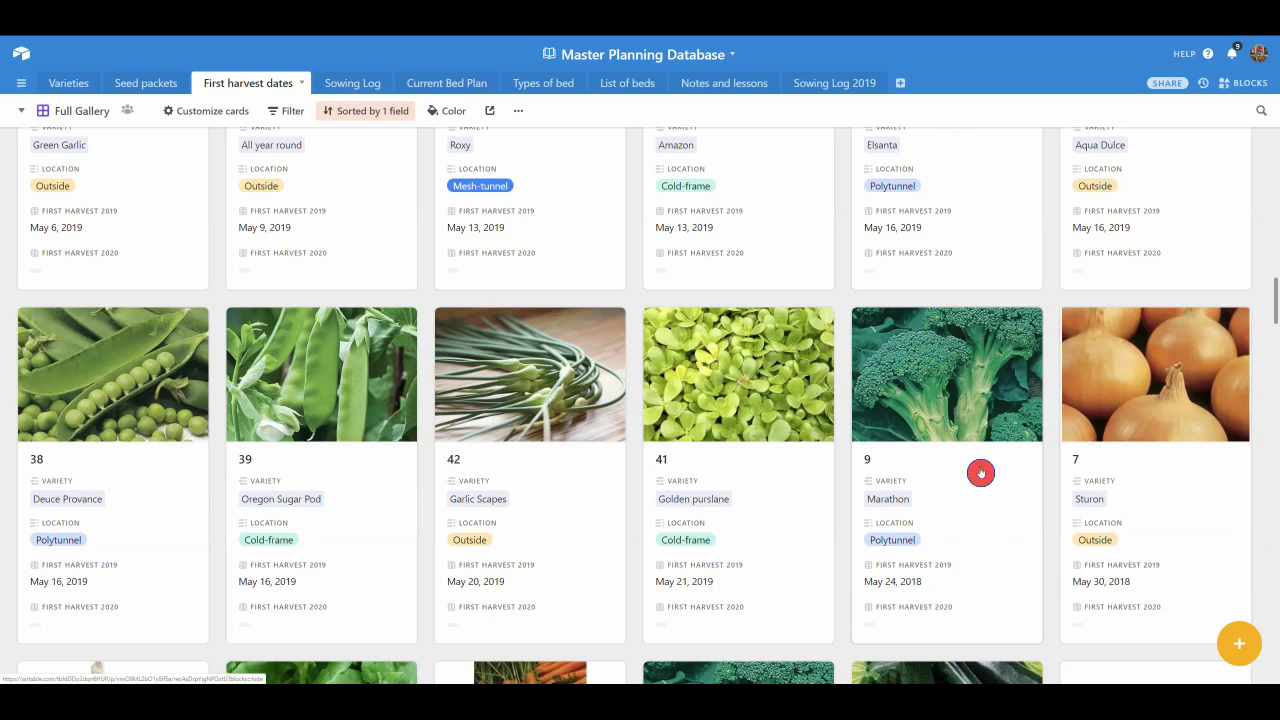
{"action": "scroll", "coordinate": [981, 474], "scroll_direction": "down", "scroll_amount": 1}
{"action": "scroll", "coordinate": [981, 474], "scroll_direction": "down", "scroll_amount": 5}
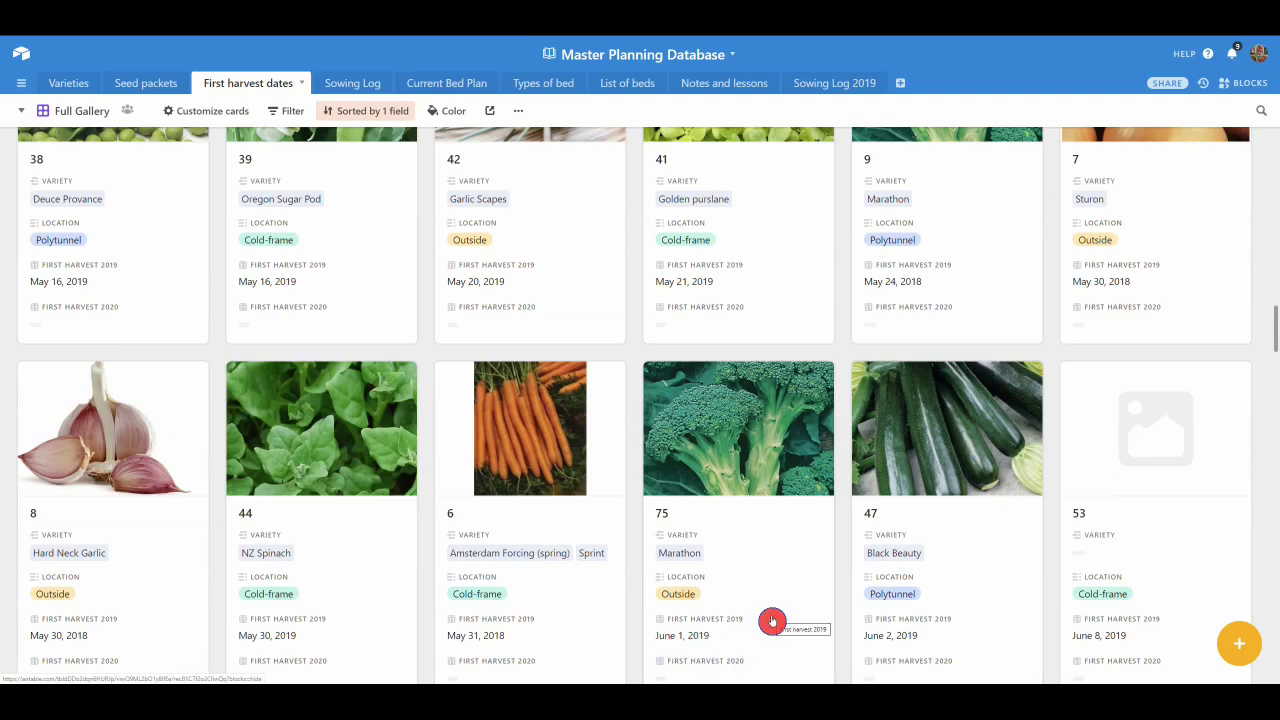
{"action": "scroll", "coordinate": [772, 621], "scroll_direction": "down", "scroll_amount": 1}
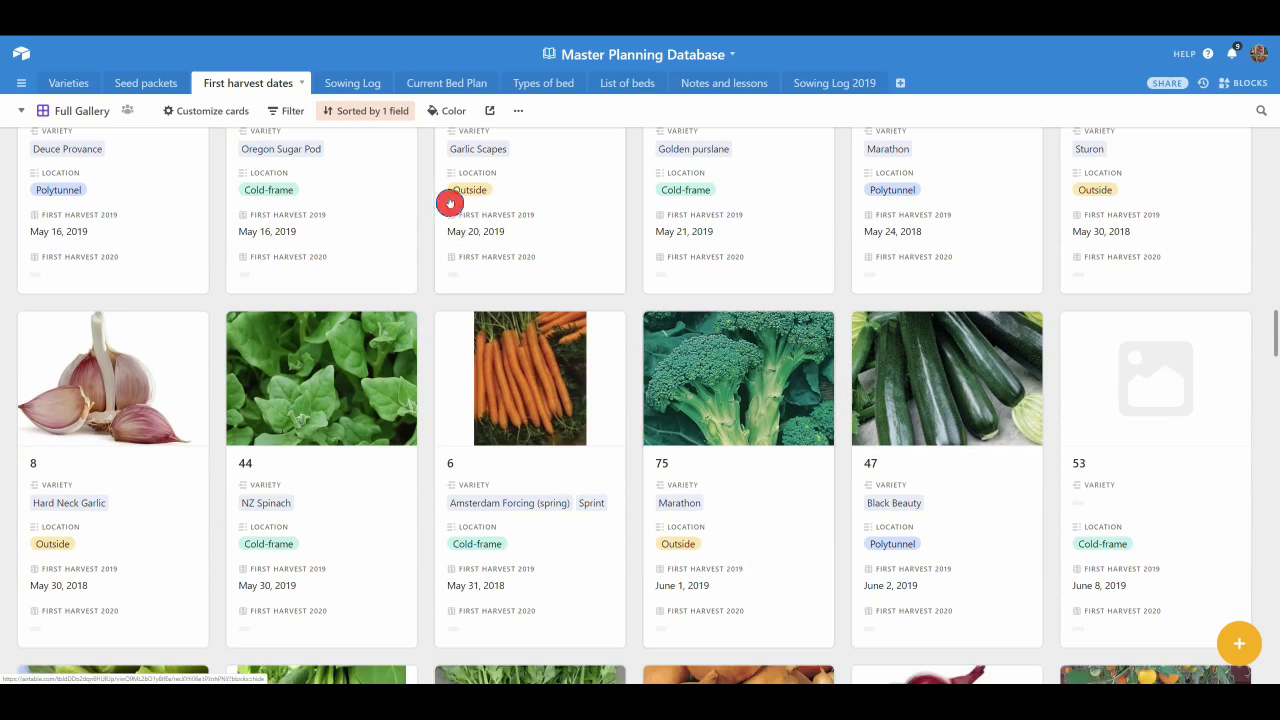
Add a record to the Sowing Log table and link it to the Red Kitten spinach variety.
{"action": "left_click", "coordinate": [357, 86]}
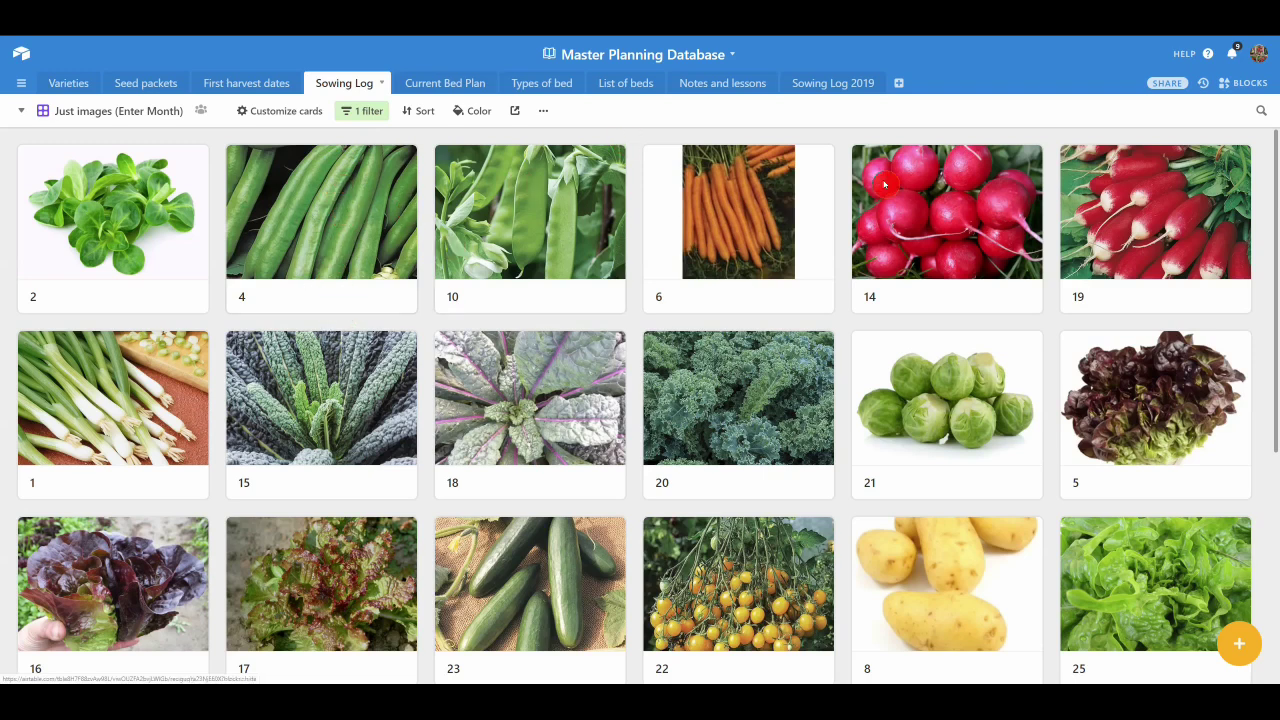
{"action": "left_click", "coordinate": [1238, 644]}
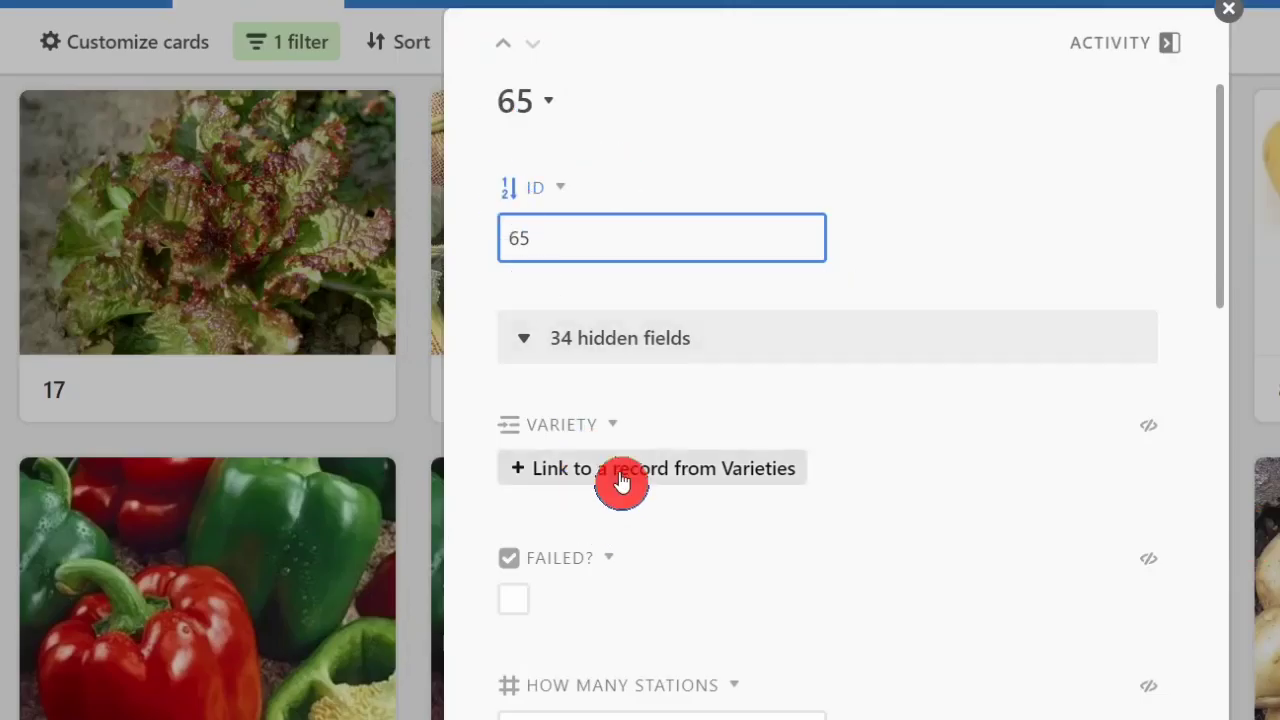
{"action": "left_click", "coordinate": [532, 327]}
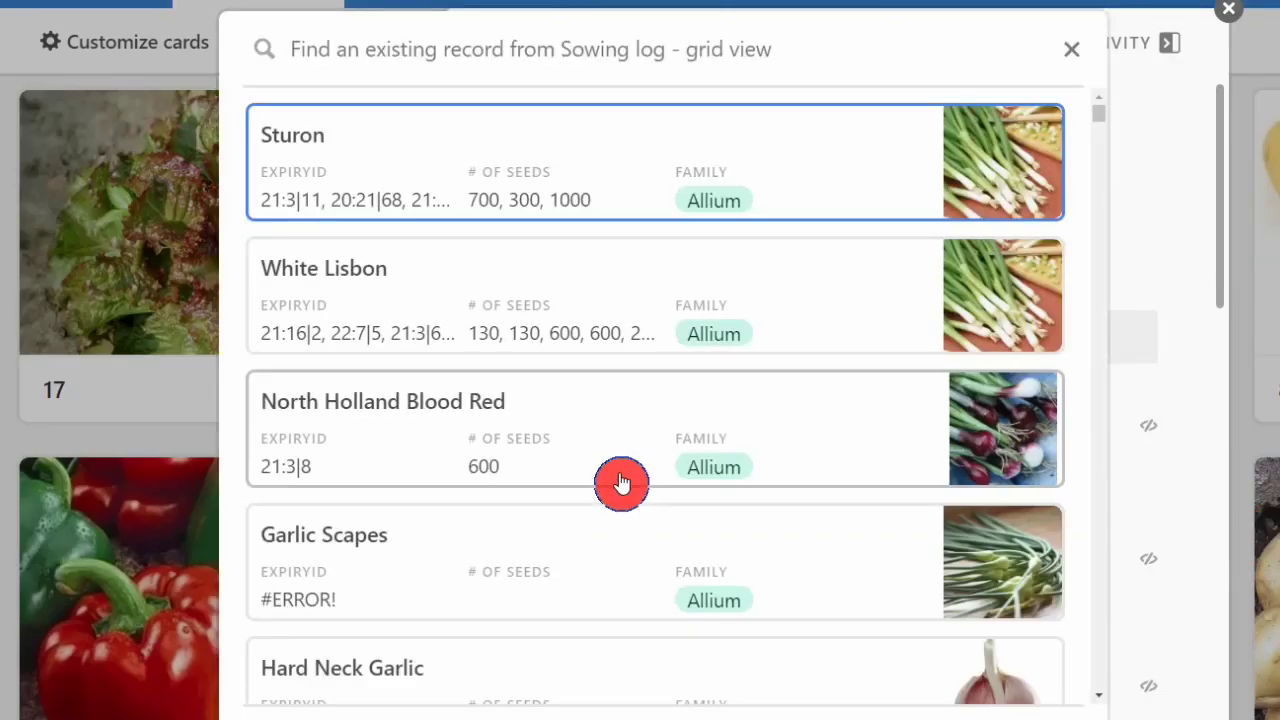
{"action": "type", "text": "red"}
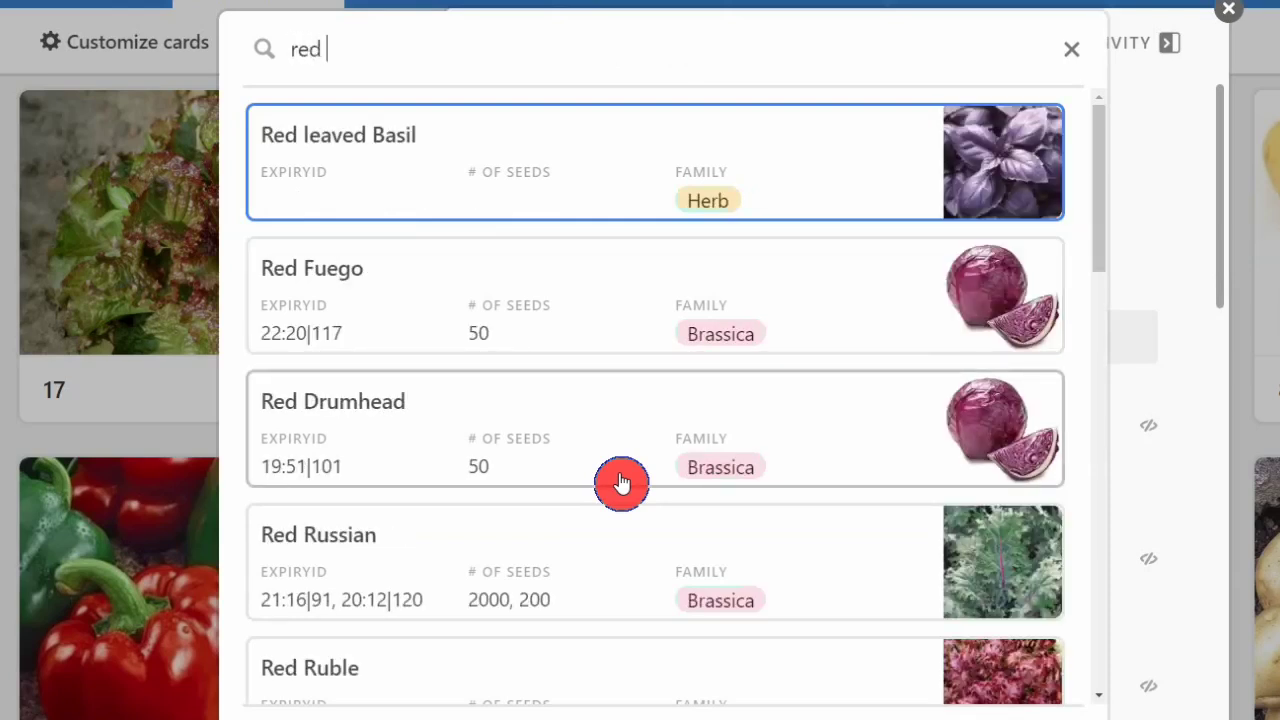
{"action": "type", "text": "k"}
{"action": "left_click", "coordinate": [428, 134]}
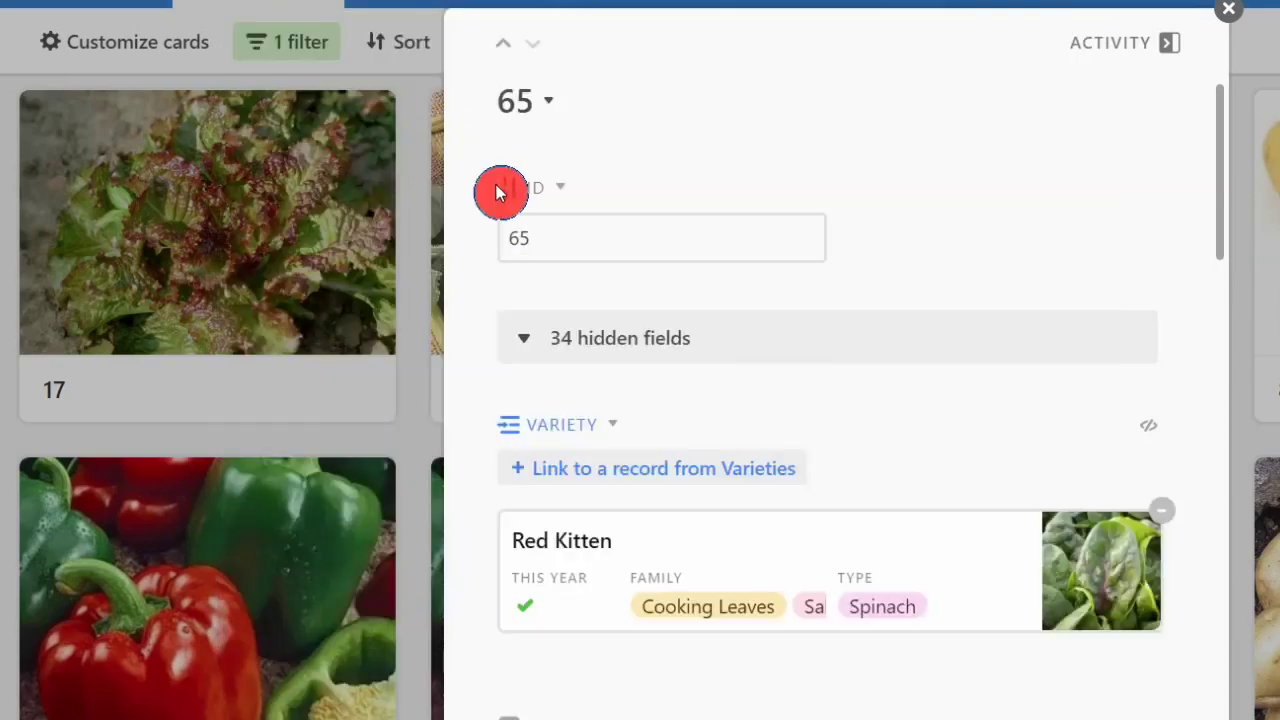
Set the new sowing record to 40 stations with 2 seeds per station.
{"action": "scroll", "coordinate": [838, 675], "scroll_direction": "down", "scroll_amount": 3}
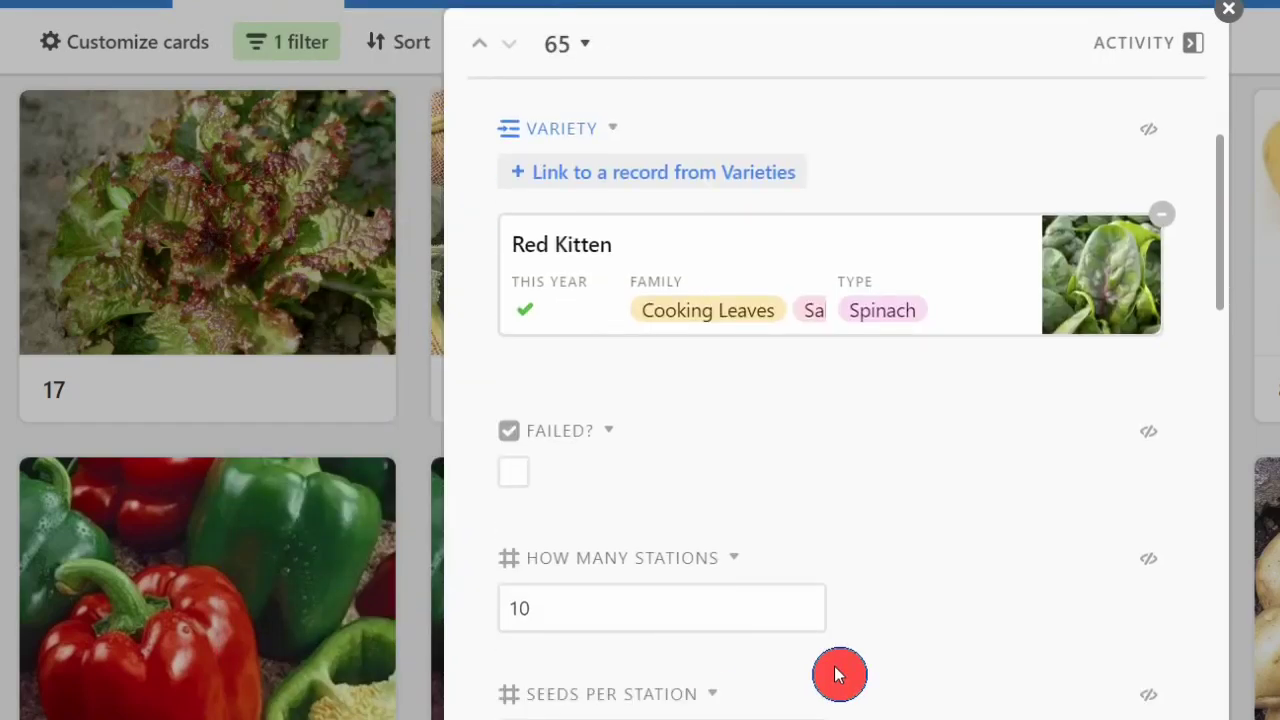
{"action": "left_click", "coordinate": [555, 607]}
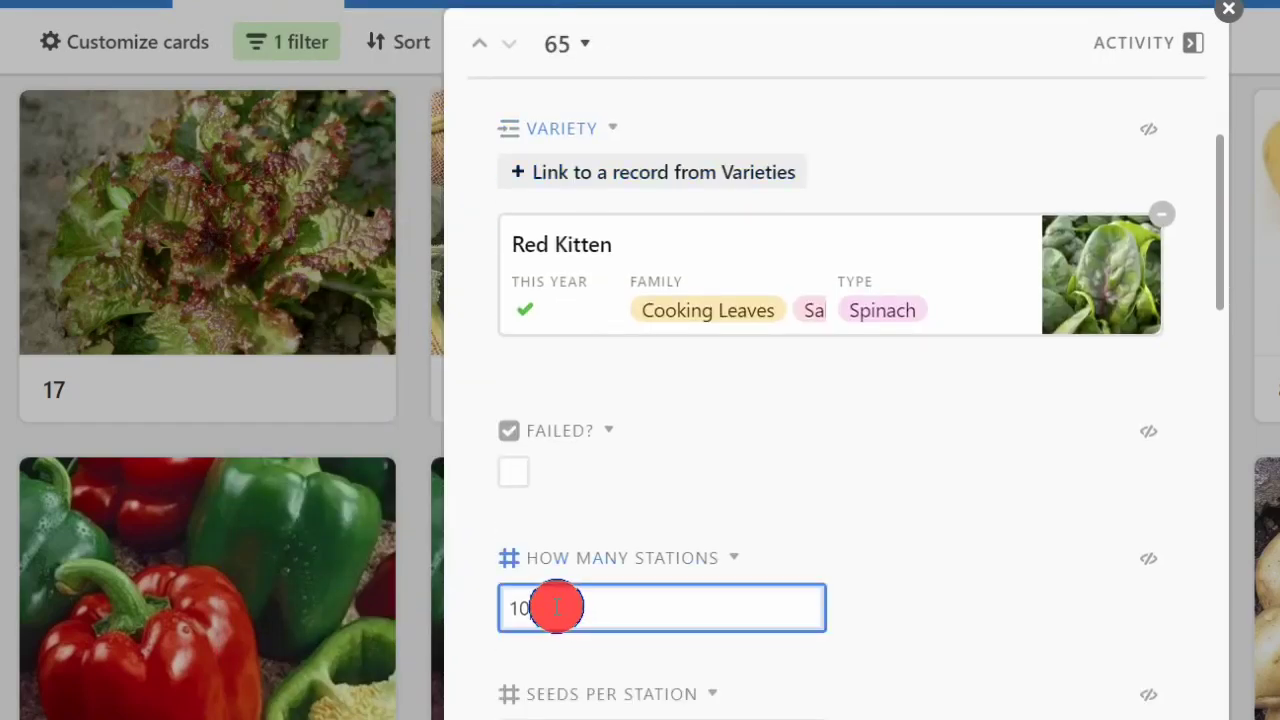
{"action": "left_click_drag", "start_coordinate": [555, 607], "coordinate": [491, 595]}
{"action": "type", "text": "4"}
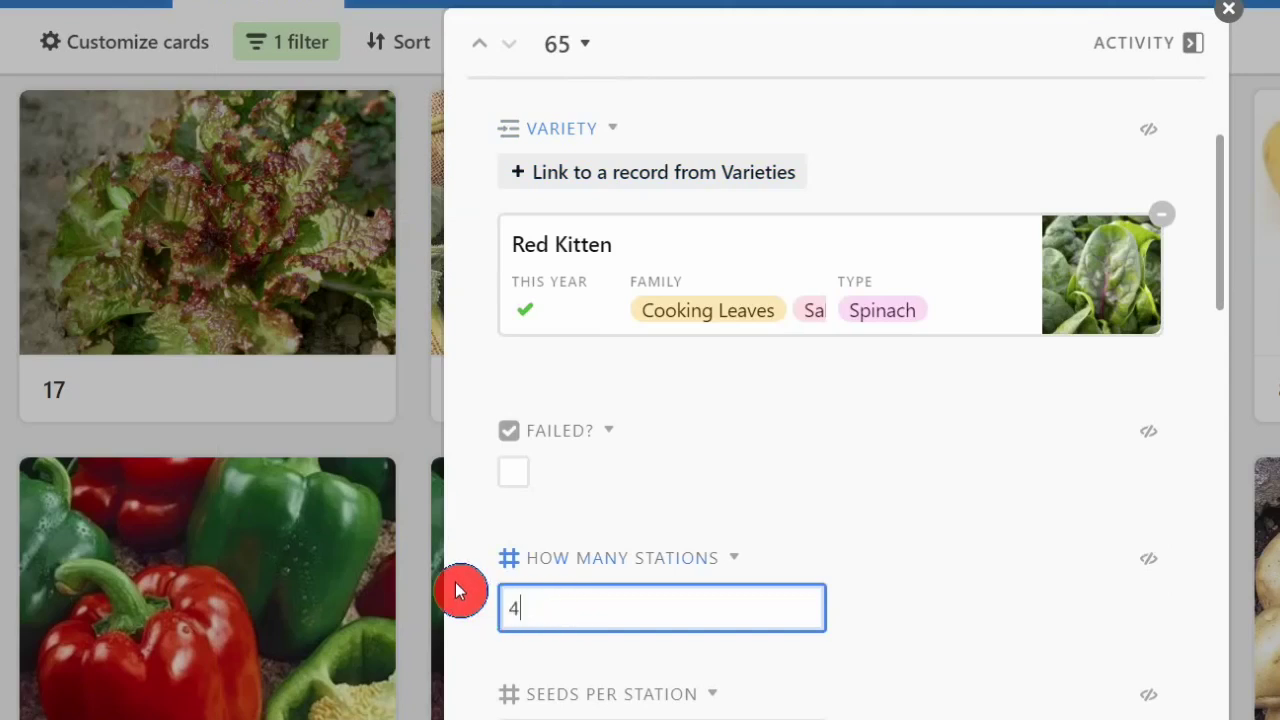
{"action": "type", "text": "0"}
{"action": "key", "text": "Tab"}
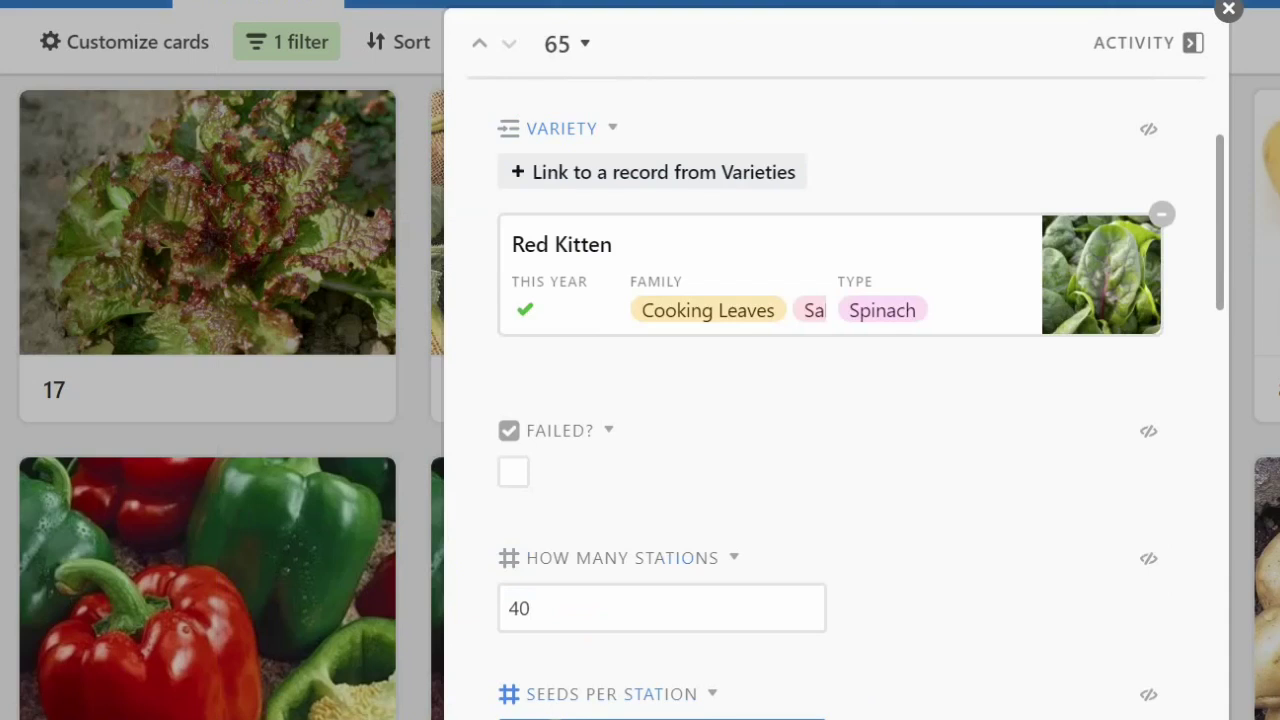
{"action": "type", "text": "2"}
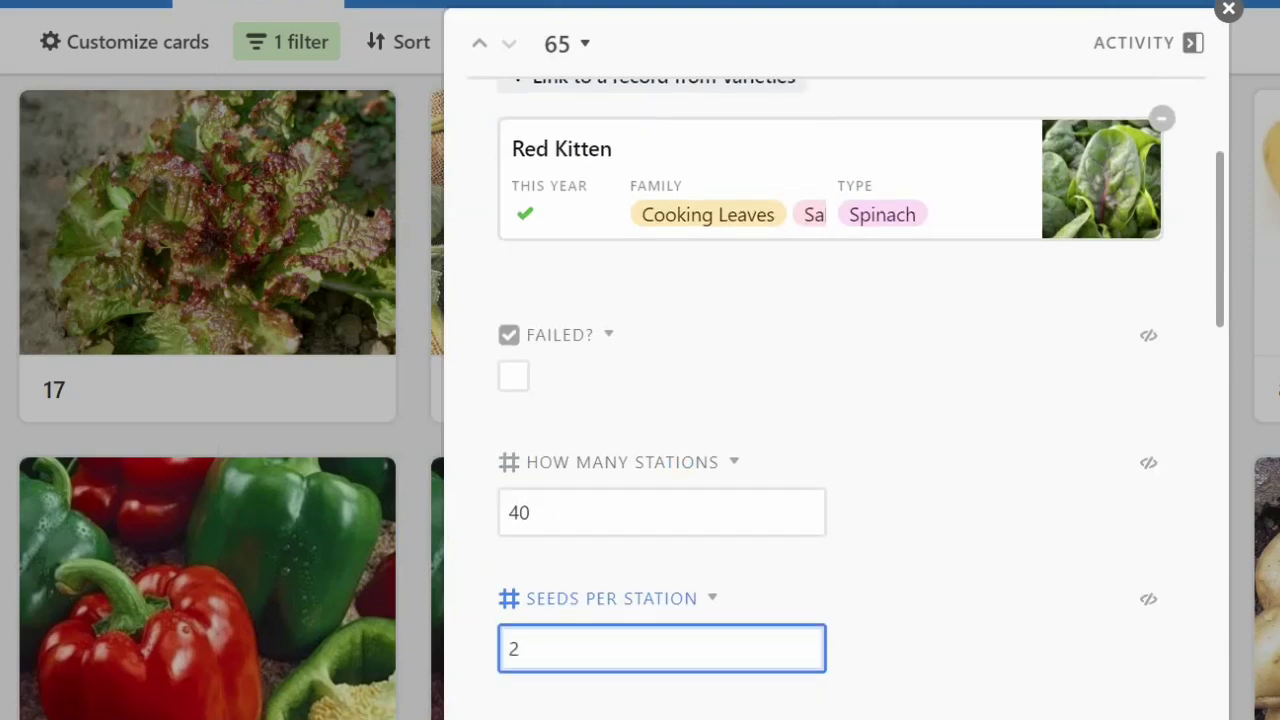
{"action": "key", "text": "Tab"}
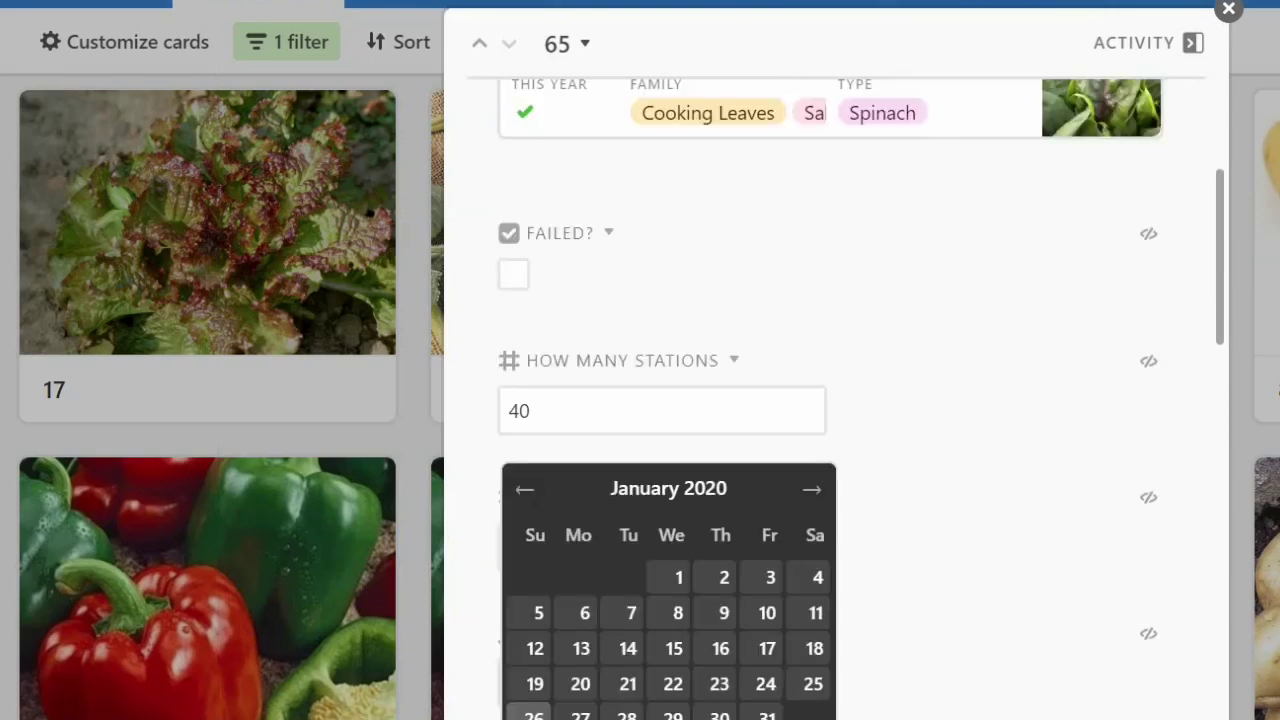
Accept January 26, 2020 as the sowing date and mark the Red Kitten sowing as done.
{"action": "key", "text": "Escape"}
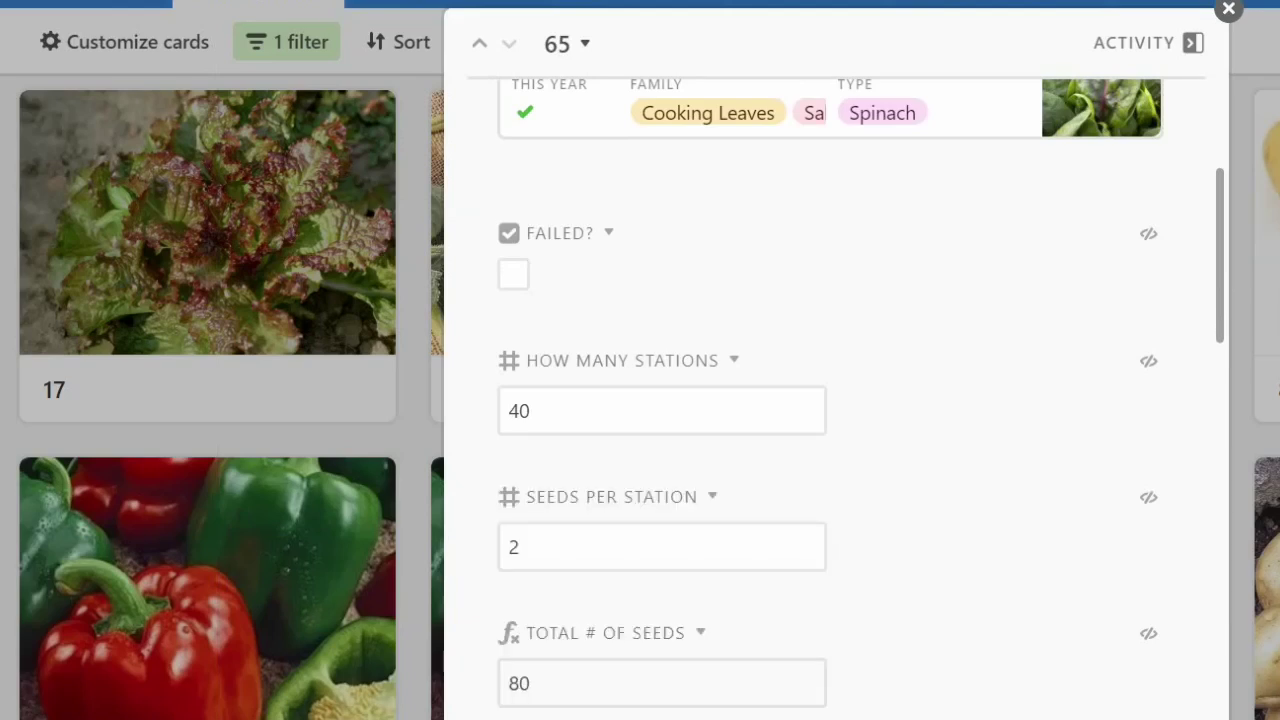
{"action": "scroll", "coordinate": [860, 400], "scroll_direction": "down", "scroll_amount": 3}
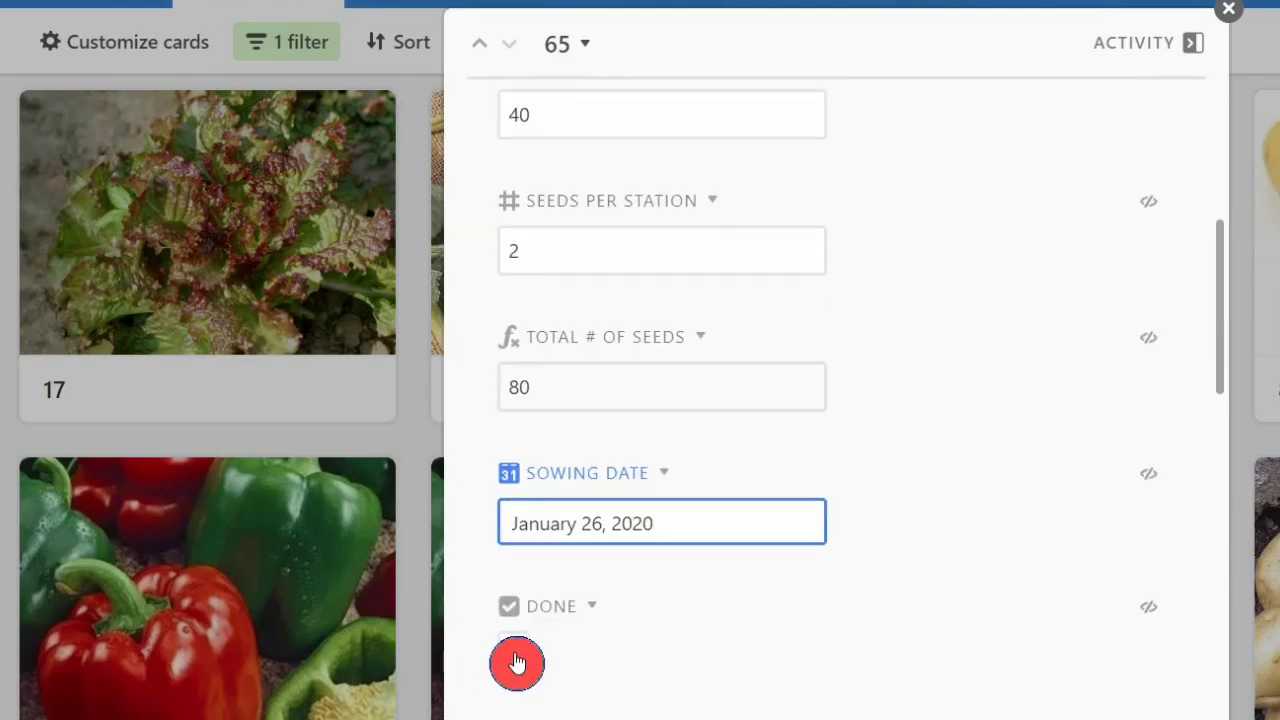
{"action": "left_click", "coordinate": [516, 660]}
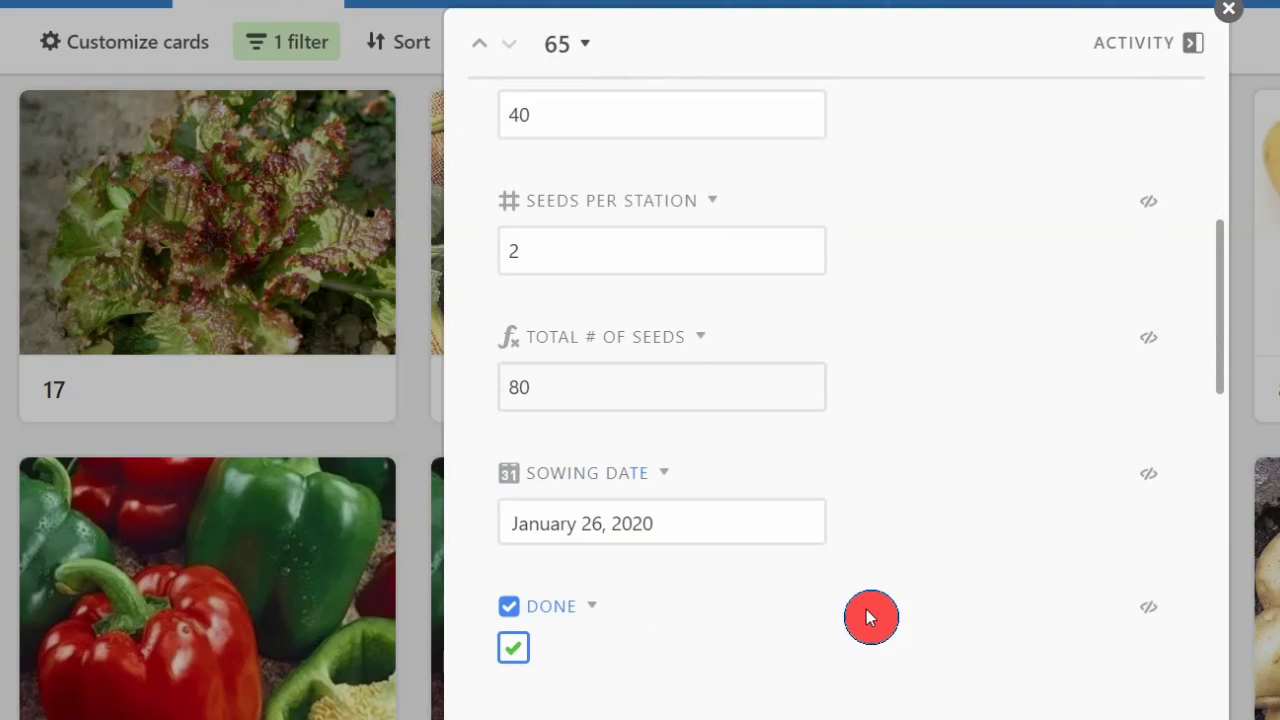
Set the record's sowing location to Window Sill (Conservatory).
{"action": "scroll", "coordinate": [871, 617], "scroll_direction": "down", "scroll_amount": 2}
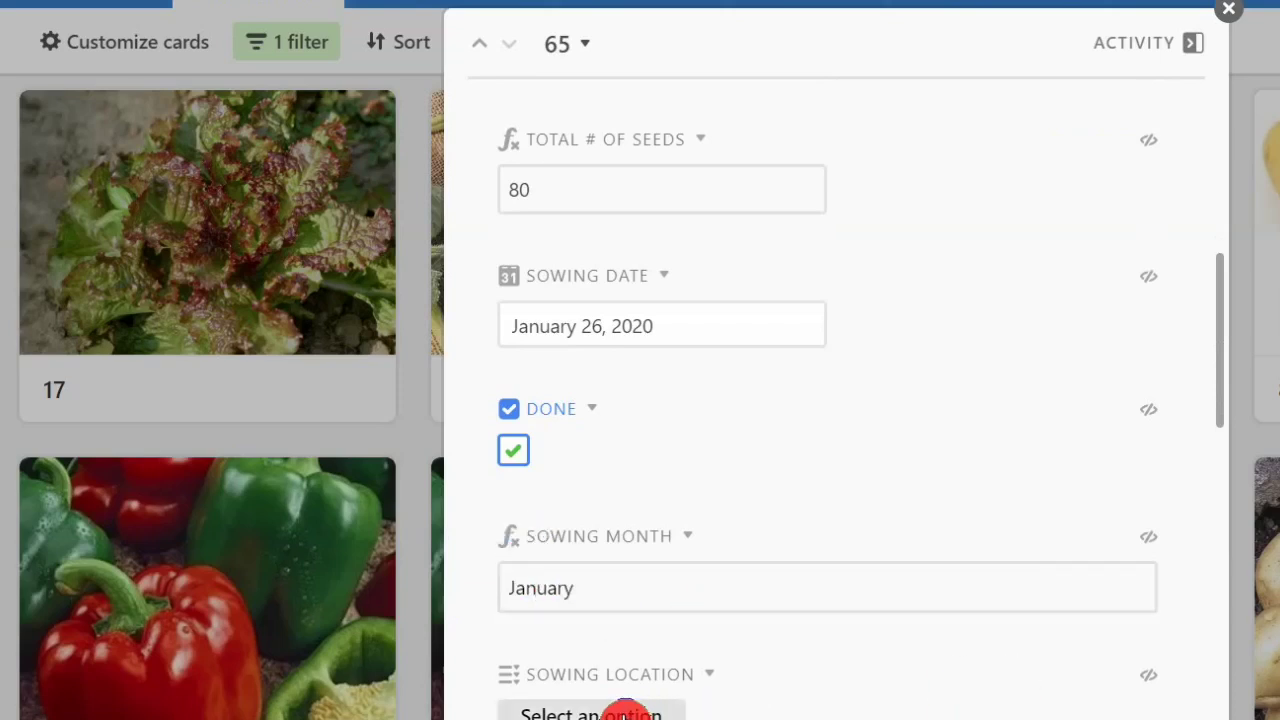
{"action": "left_click", "coordinate": [625, 712]}
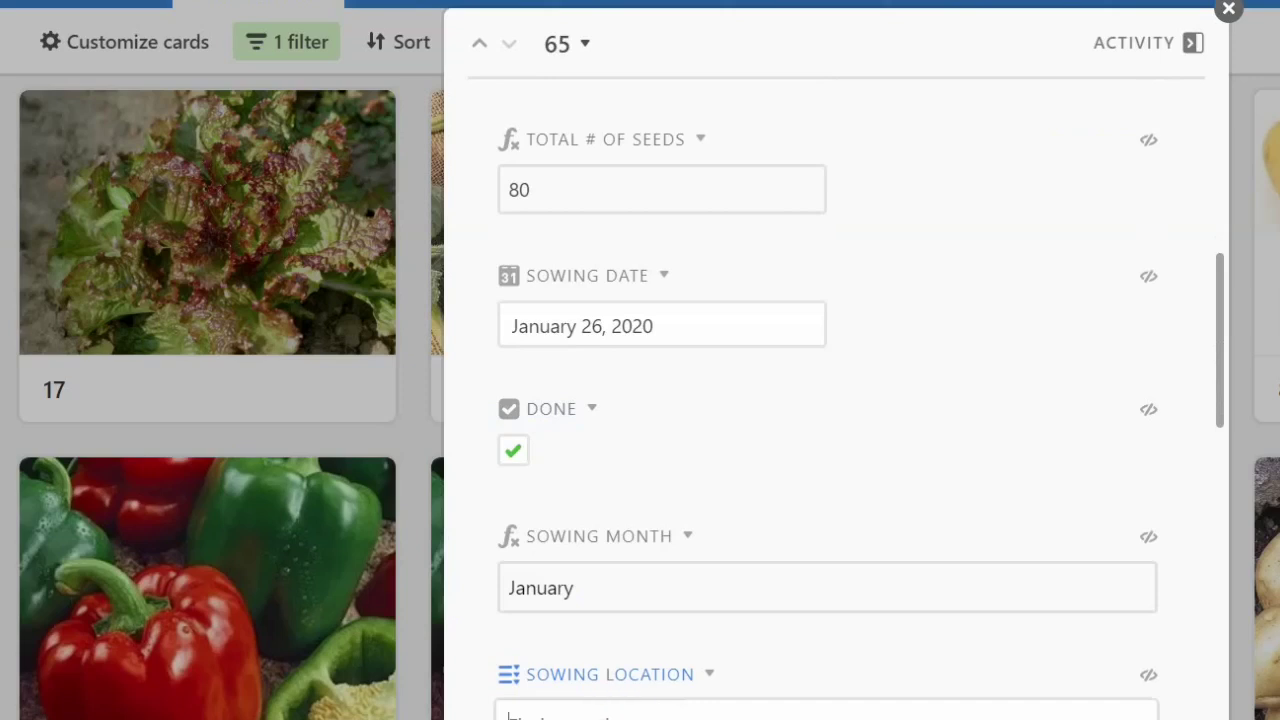
{"action": "key", "text": "Escape"}
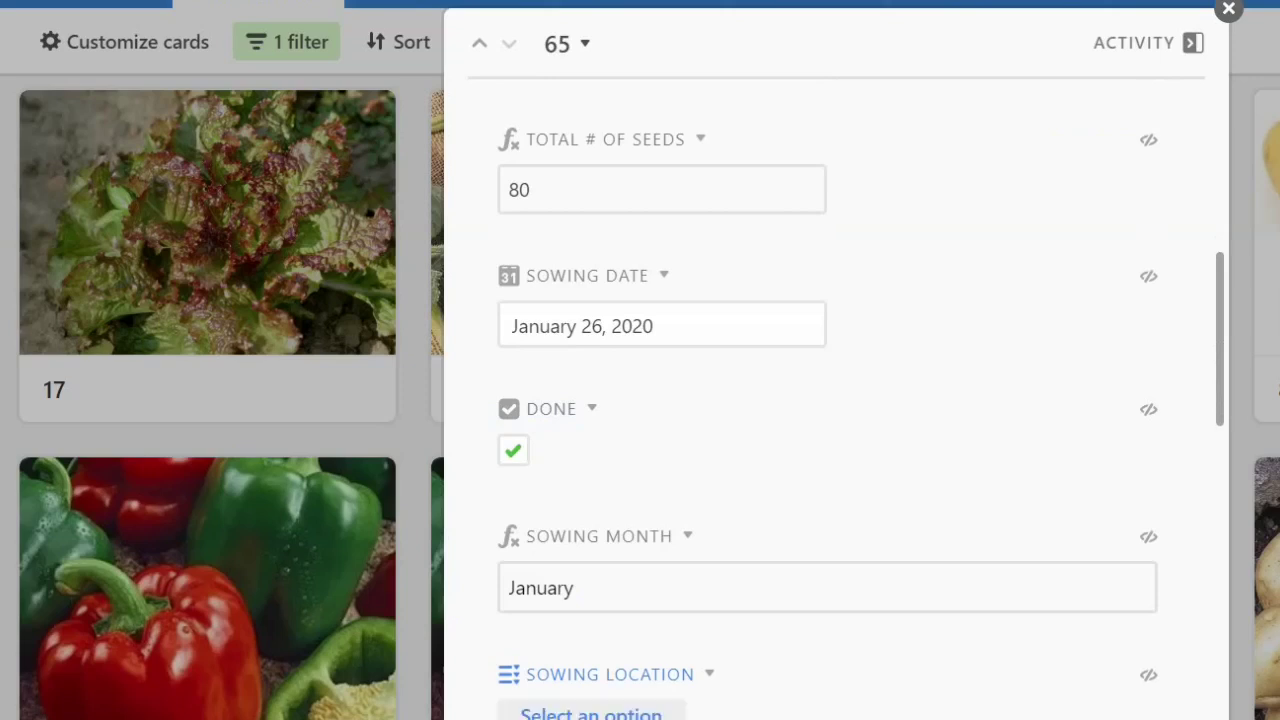
{"action": "scroll", "coordinate": [835, 400], "scroll_direction": "down", "scroll_amount": 2}
{"action": "left_click", "coordinate": [557, 689]}
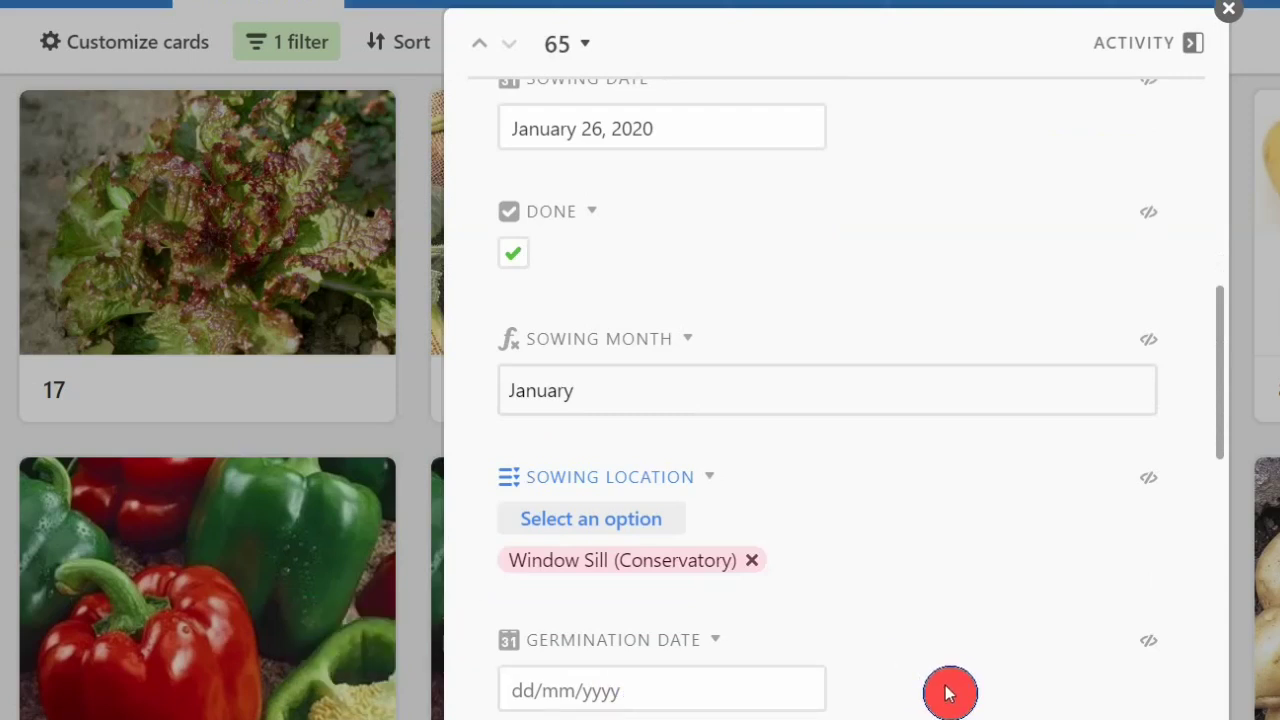
Review the sowing record's remaining fields for germination, planting, first and last harvest dates, and calculated days to germinate.
{"action": "scroll", "coordinate": [948, 693], "scroll_direction": "down", "scroll_amount": 4}
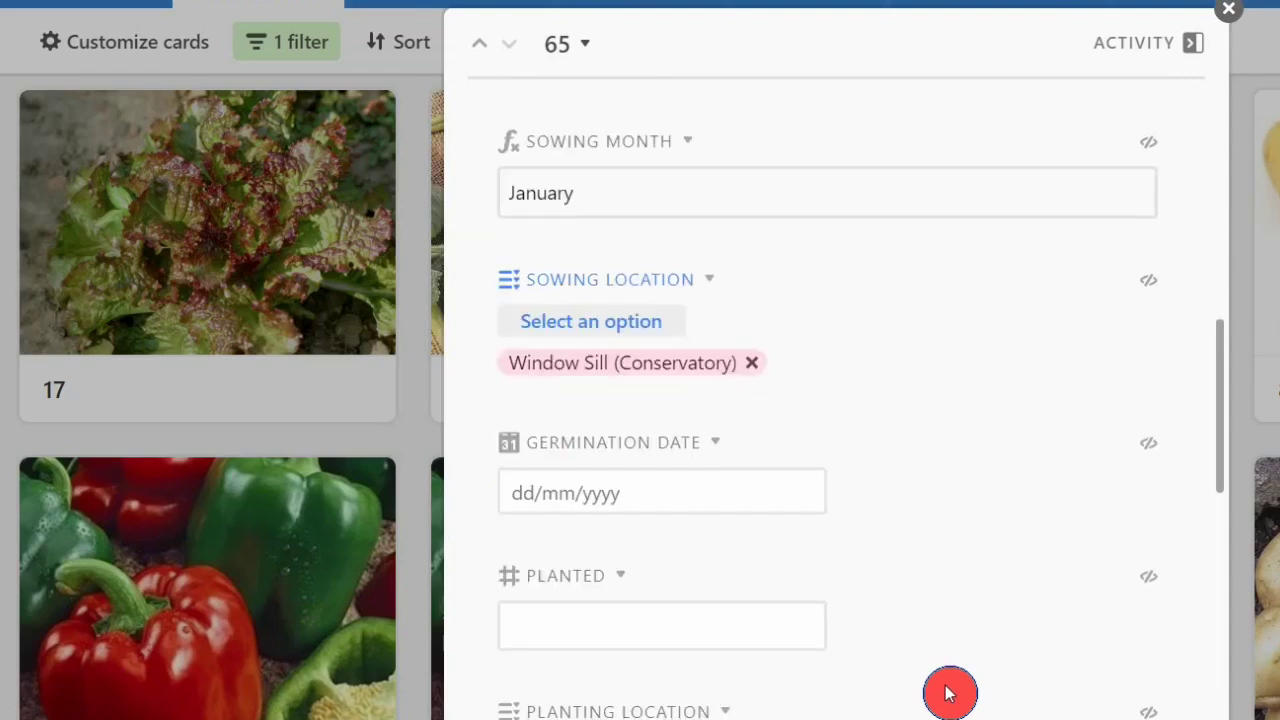
{"action": "scroll", "coordinate": [948, 624], "scroll_direction": "down", "scroll_amount": 2}
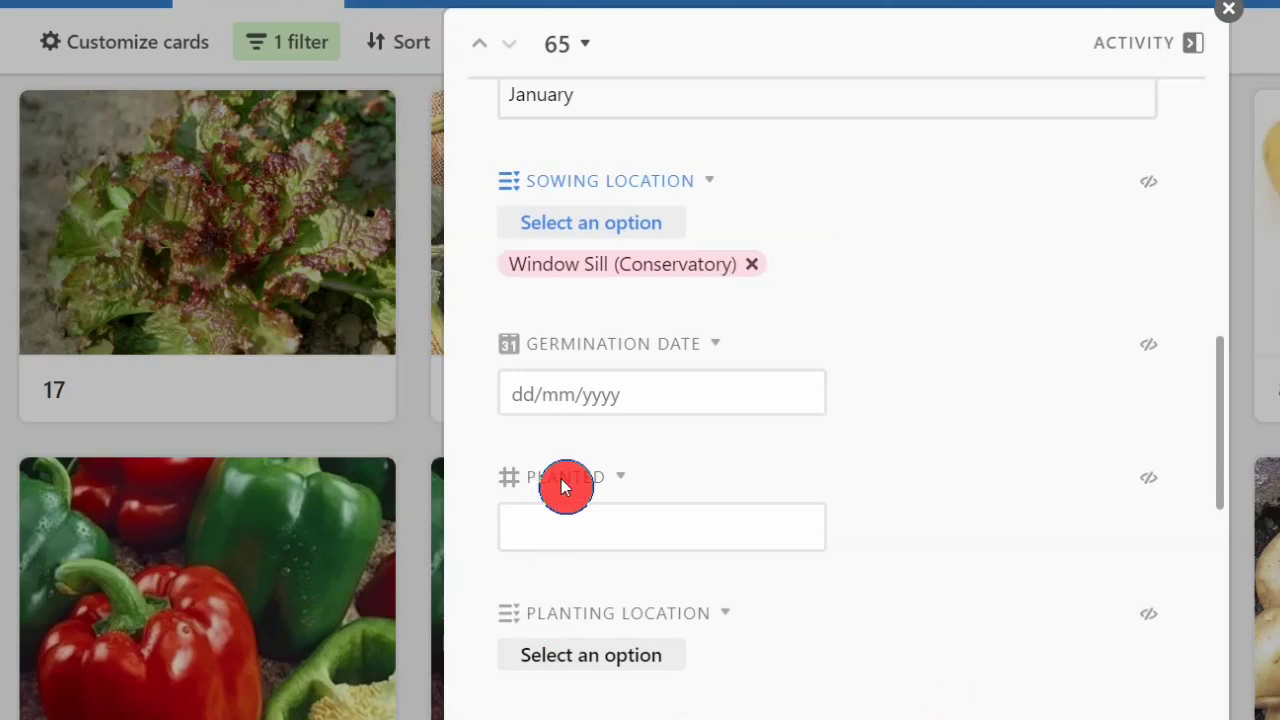
{"action": "left_click", "coordinate": [686, 523]}
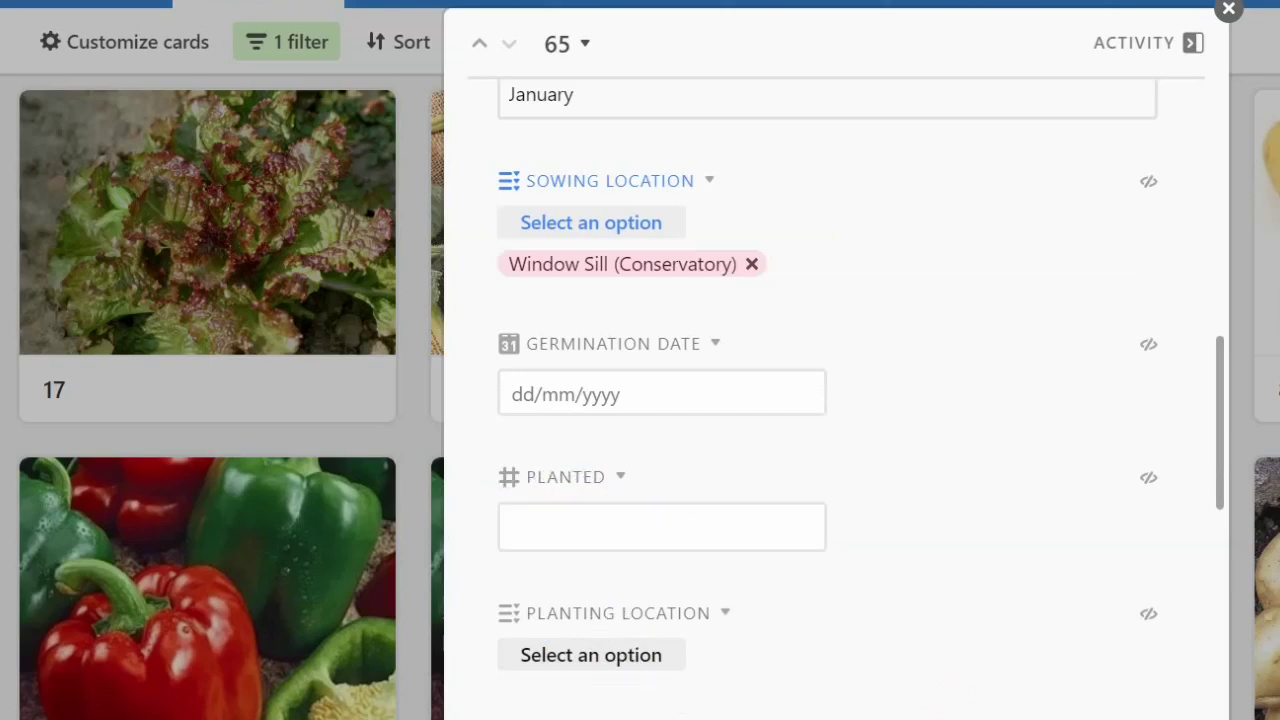
{"action": "scroll", "coordinate": [860, 400], "scroll_direction": "down", "scroll_amount": 2}
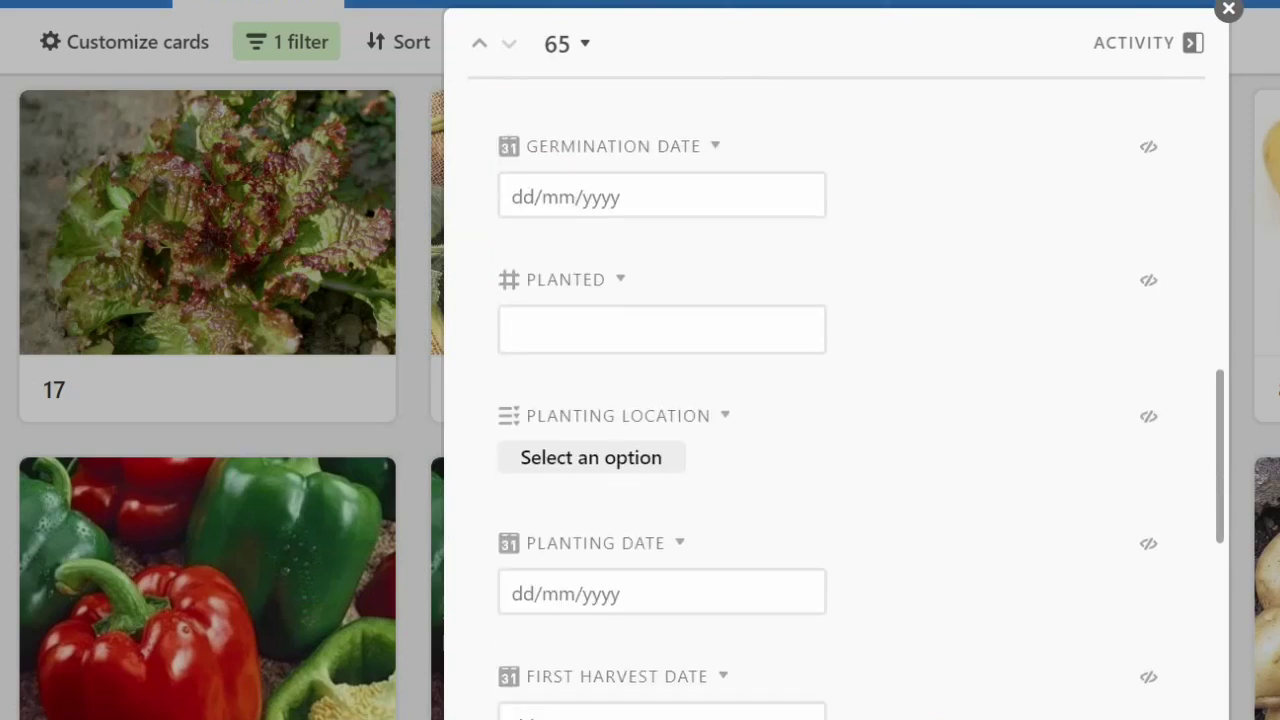
{"action": "scroll", "coordinate": [530, 560], "scroll_direction": "down", "scroll_amount": 4}
{"action": "left_click", "coordinate": [530, 558]}
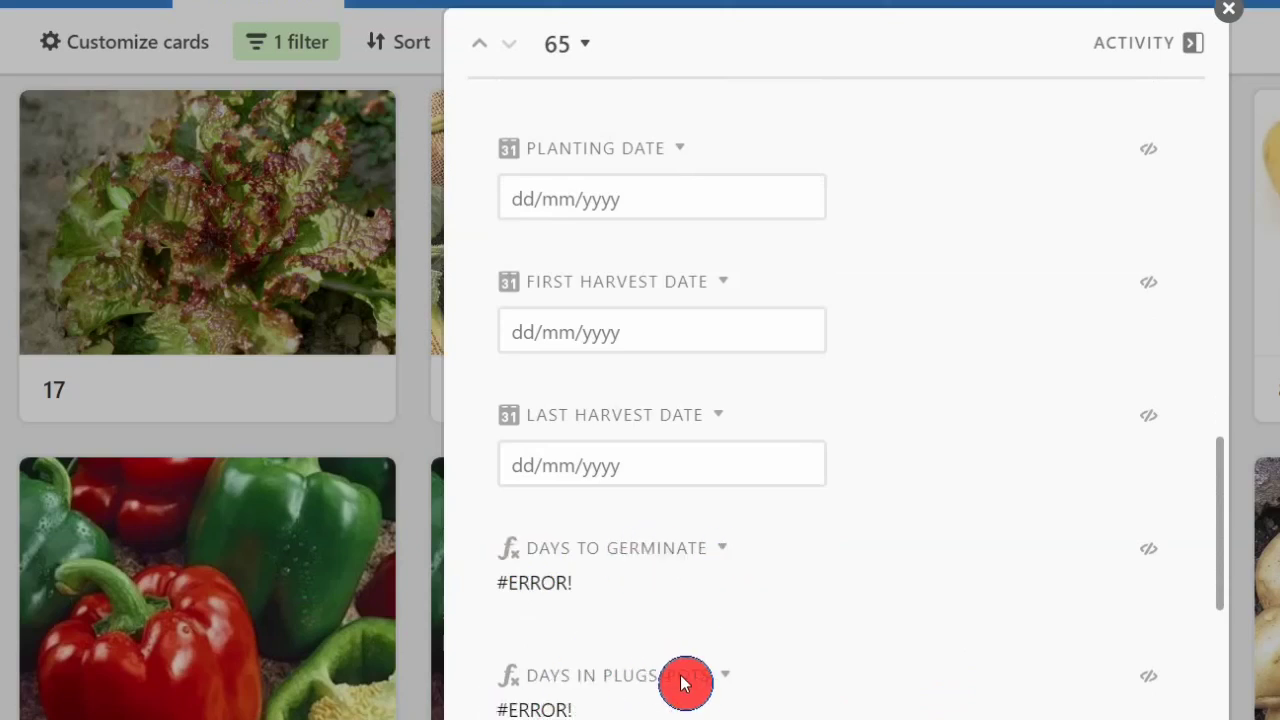
Review record 65's calculated fields for days in plugs/pots, days in bed, days to first harvest and days of harvest.
{"action": "scroll", "coordinate": [820, 710], "scroll_direction": "down", "scroll_amount": 2}
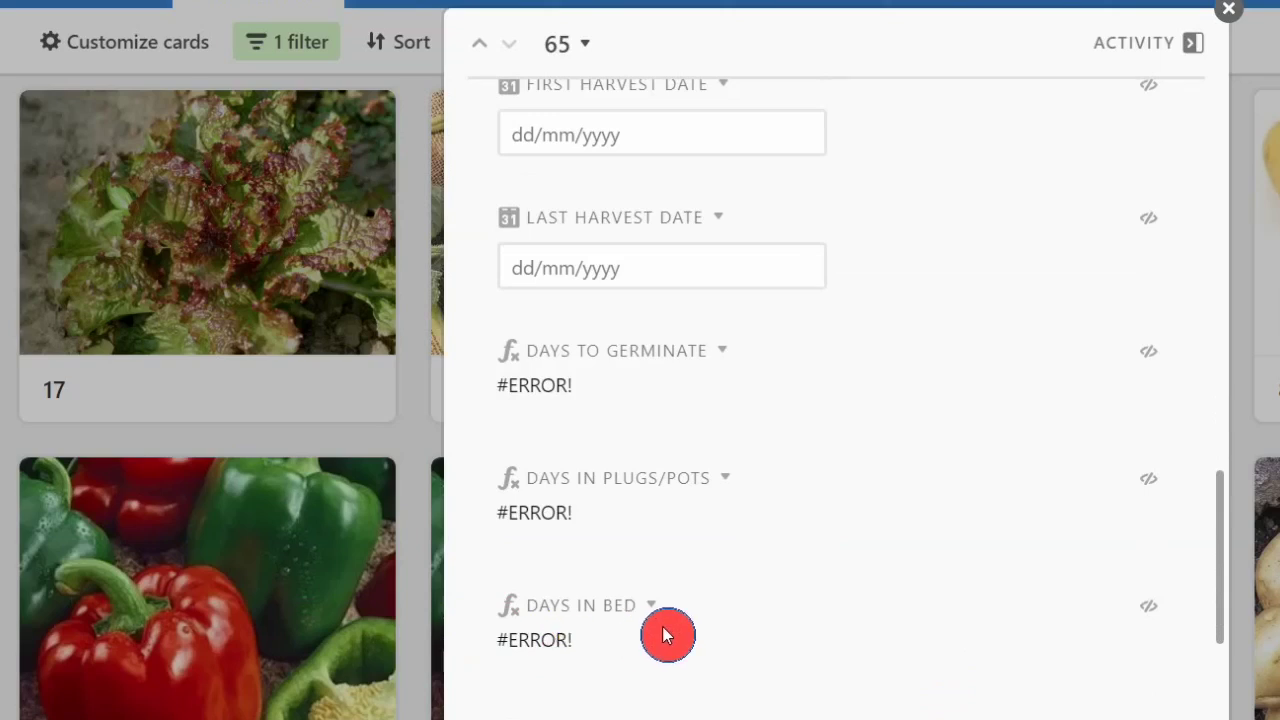
{"action": "scroll", "coordinate": [667, 636], "scroll_direction": "down", "scroll_amount": 1}
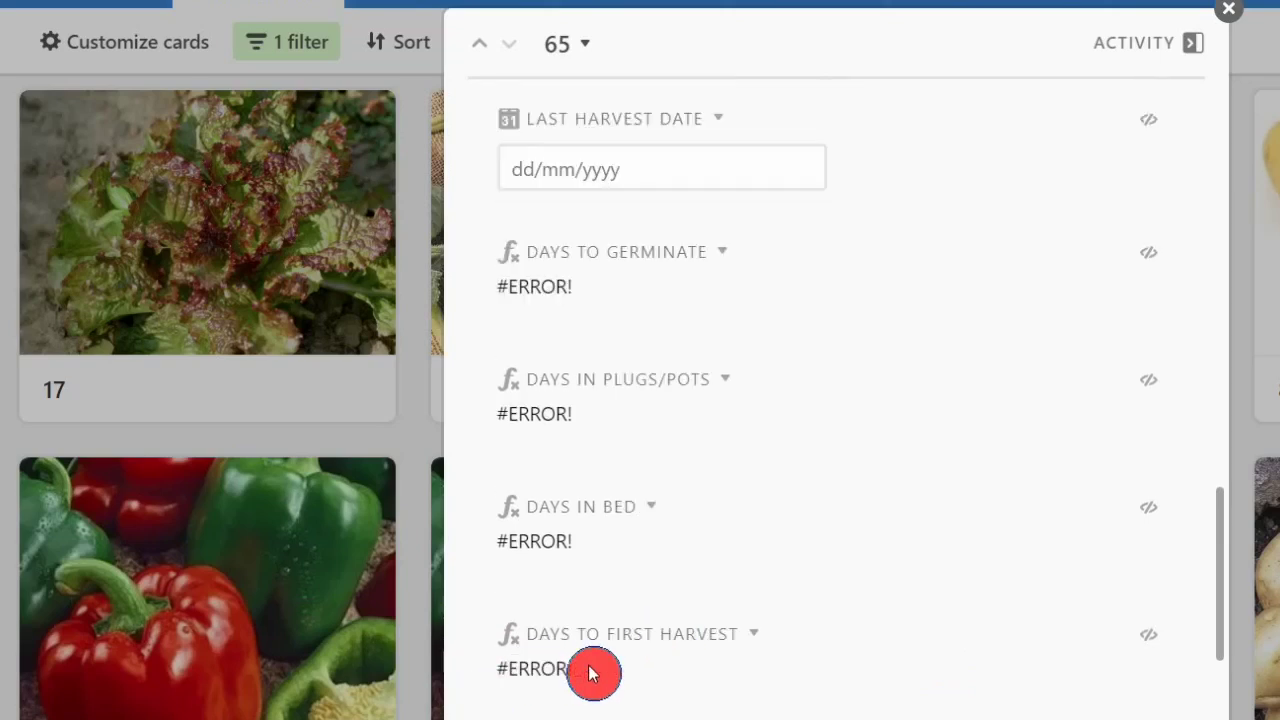
{"action": "scroll", "coordinate": [900, 680], "scroll_direction": "down", "scroll_amount": 1}
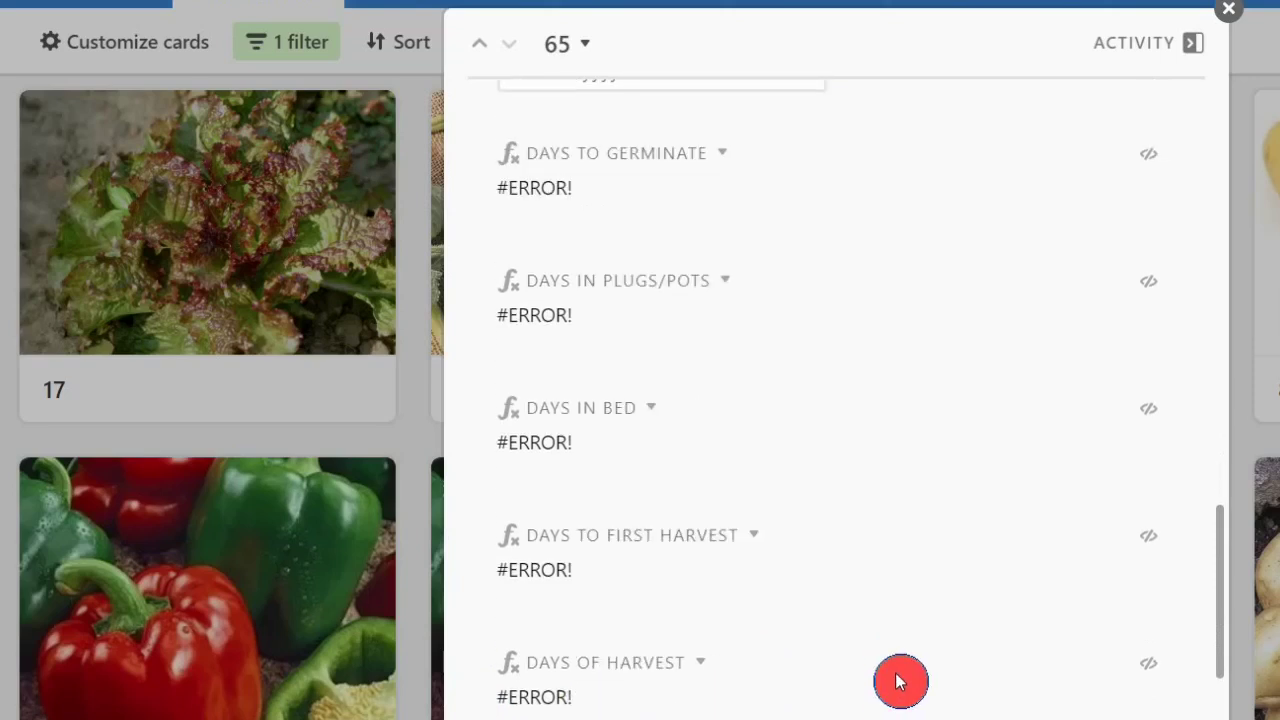
{"action": "scroll", "coordinate": [822, 683], "scroll_direction": "down", "scroll_amount": 3}
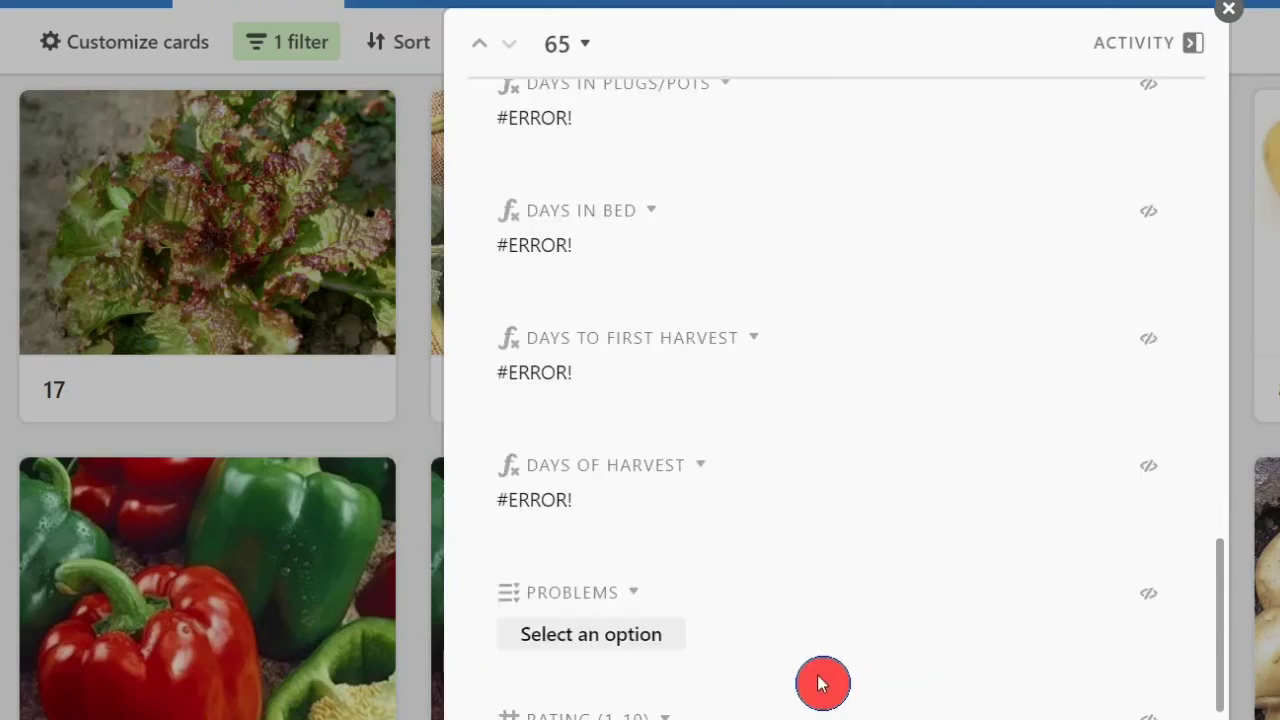
Look through the available Problems options without choosing one, and review the record's rating, notes, sowing week, family, type and photo fields.
{"action": "left_click", "coordinate": [595, 548]}
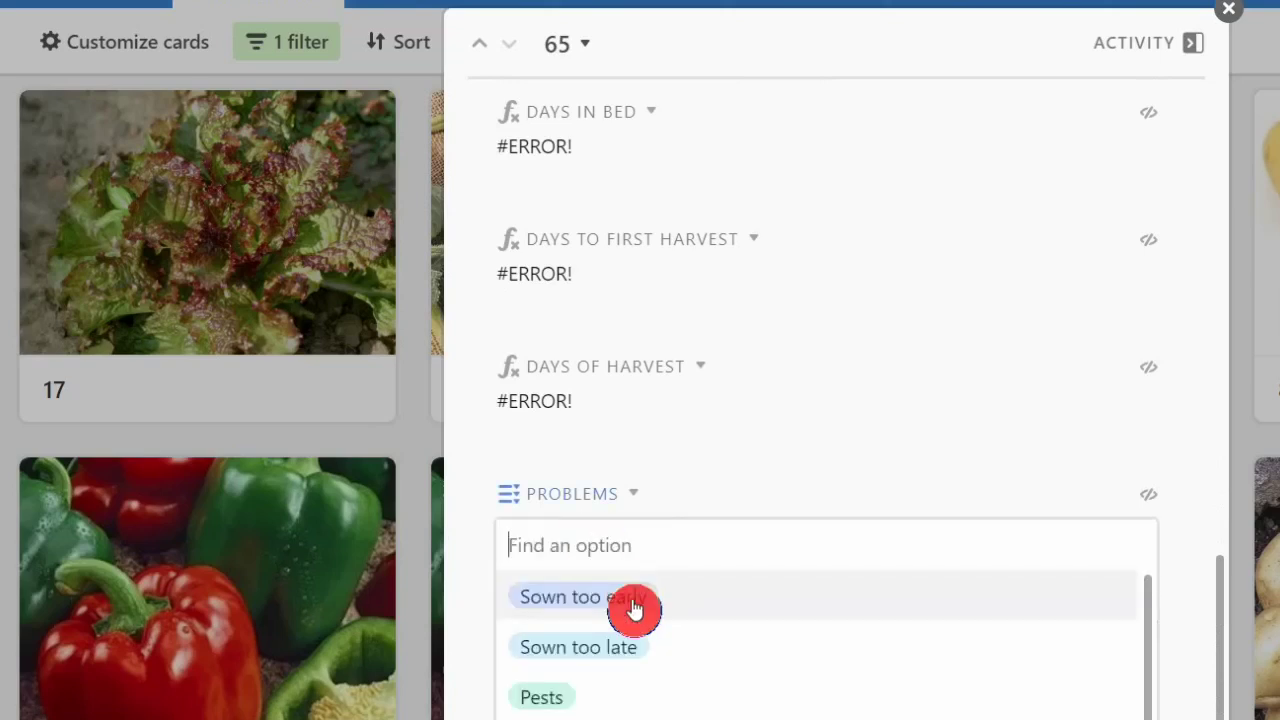
{"action": "scroll", "coordinate": [808, 606], "scroll_direction": "down", "scroll_amount": 3}
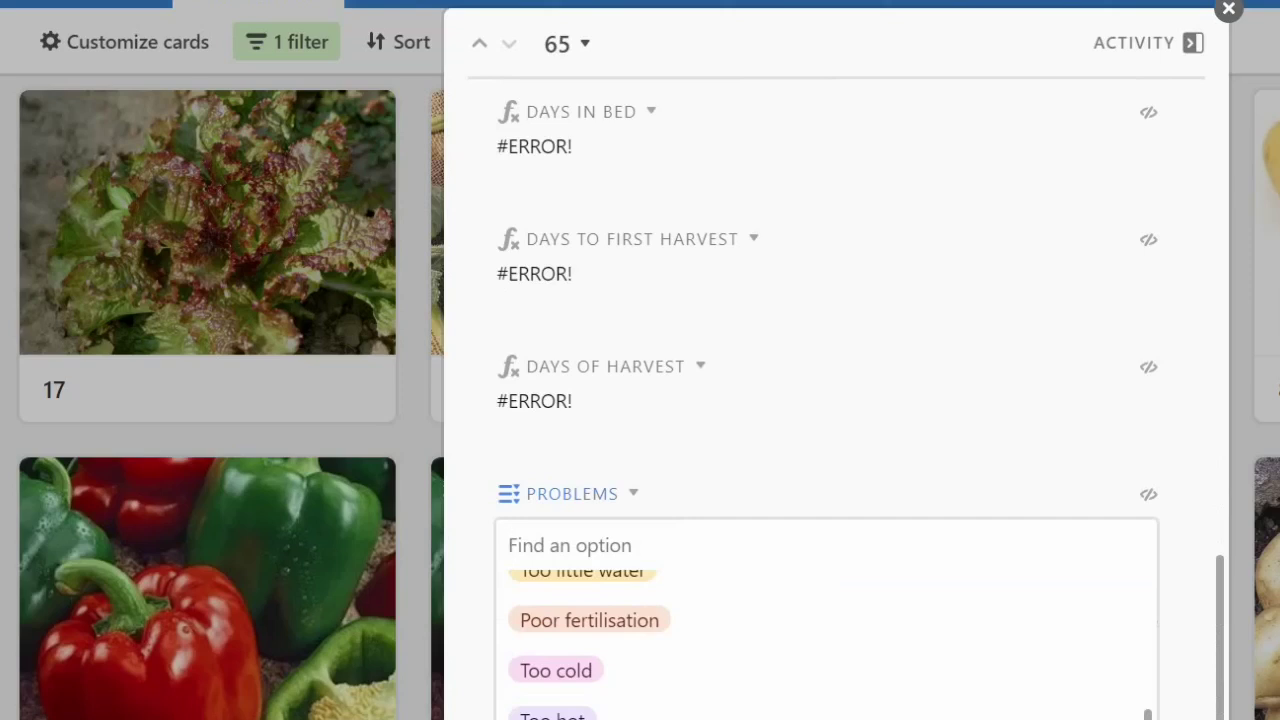
{"action": "scroll", "coordinate": [826, 640], "scroll_direction": "up", "scroll_amount": 3}
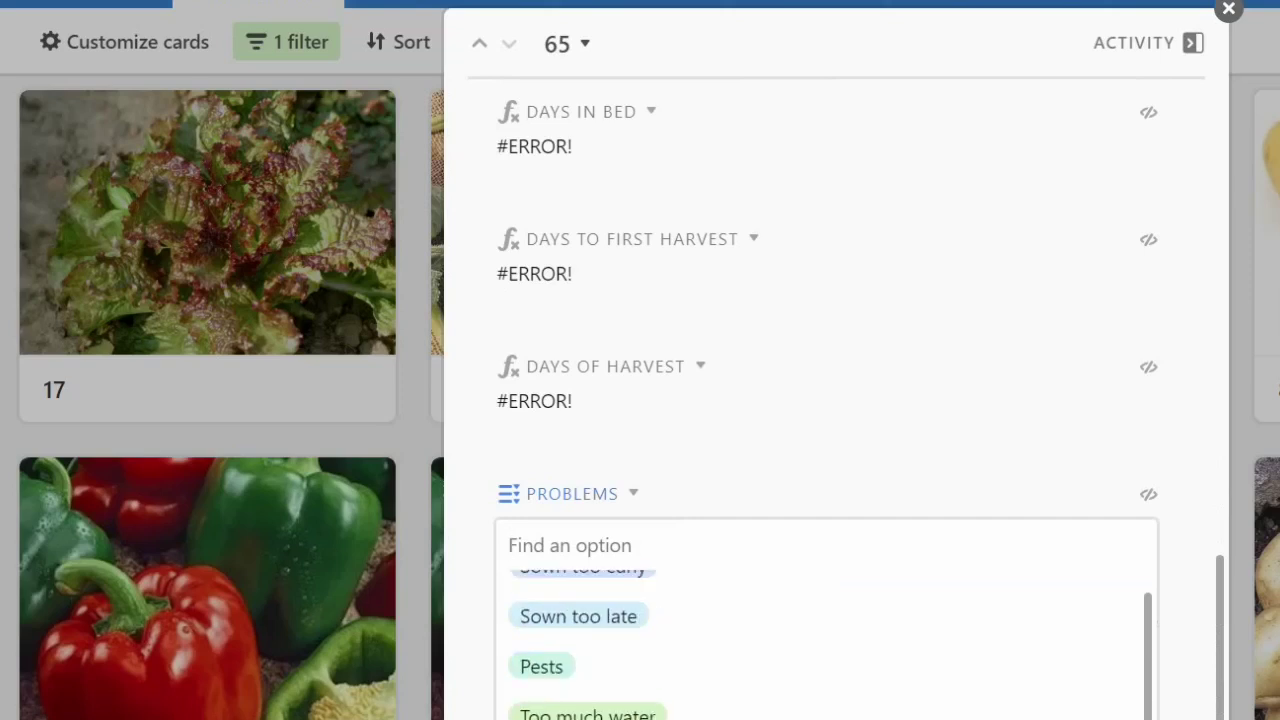
{"action": "left_click", "coordinate": [1054, 470]}
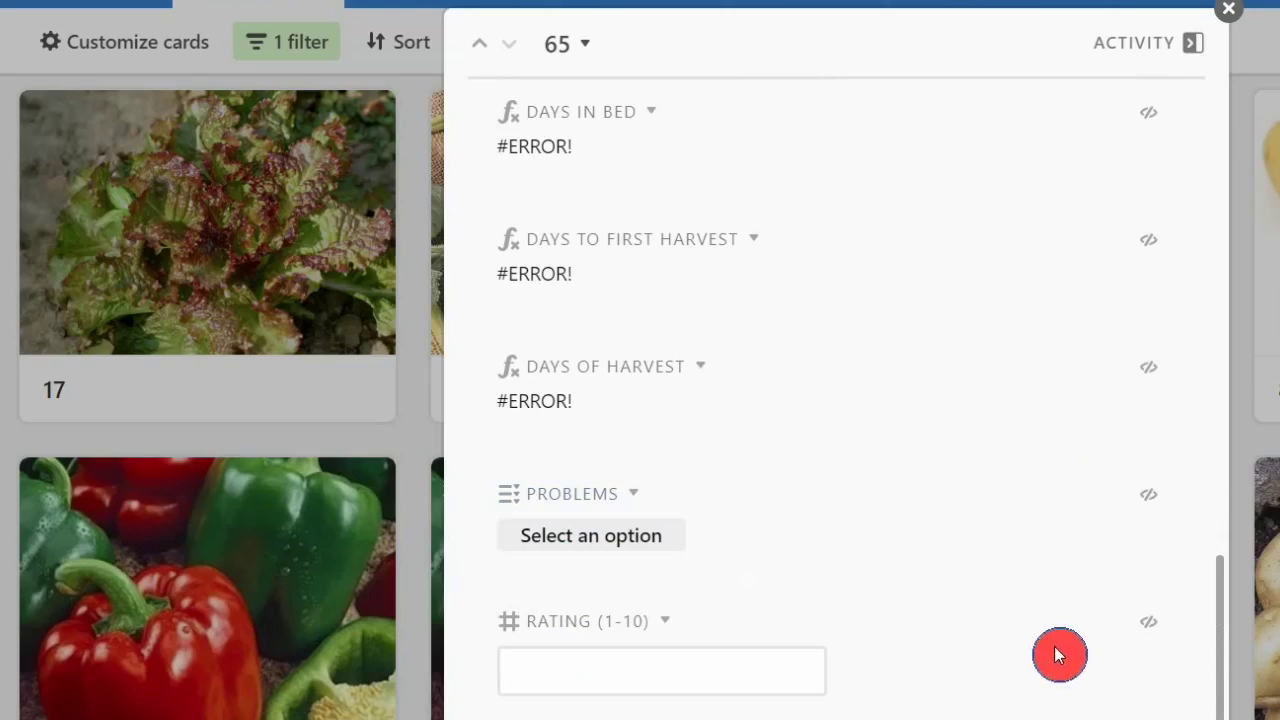
{"action": "scroll", "coordinate": [1054, 656], "scroll_direction": "down", "scroll_amount": 2}
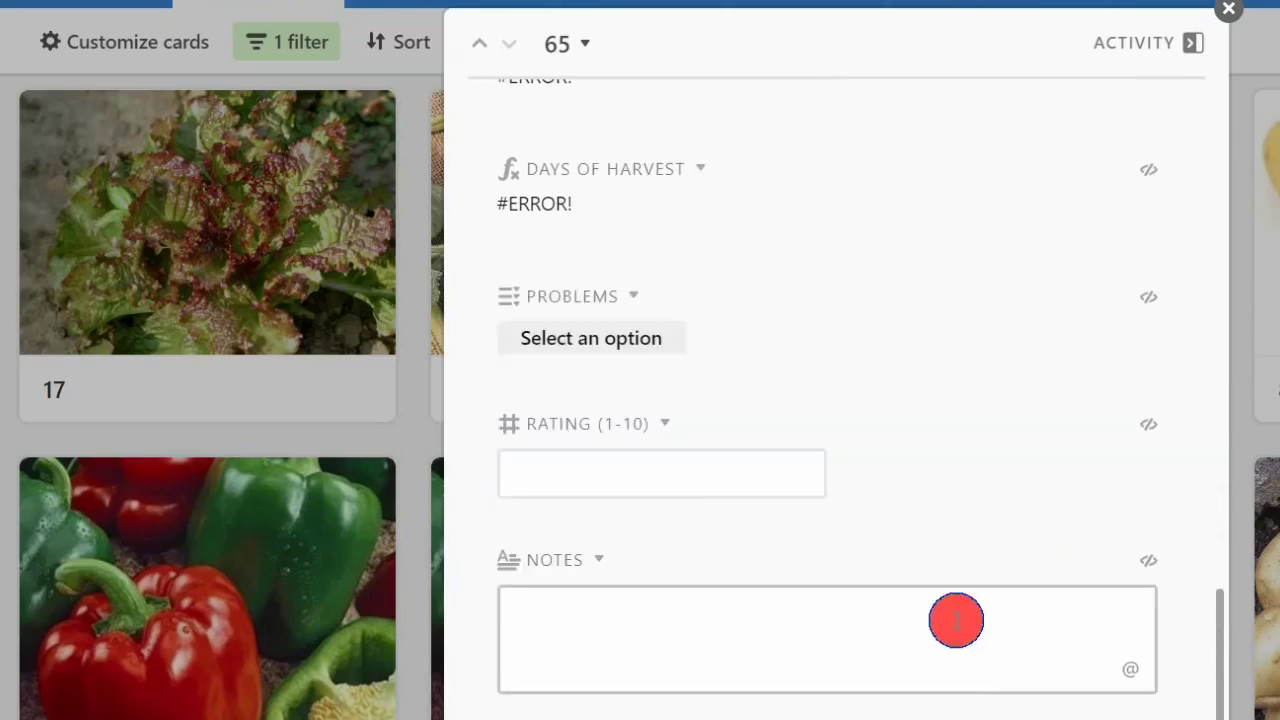
{"action": "scroll", "coordinate": [957, 618], "scroll_direction": "down", "scroll_amount": 4}
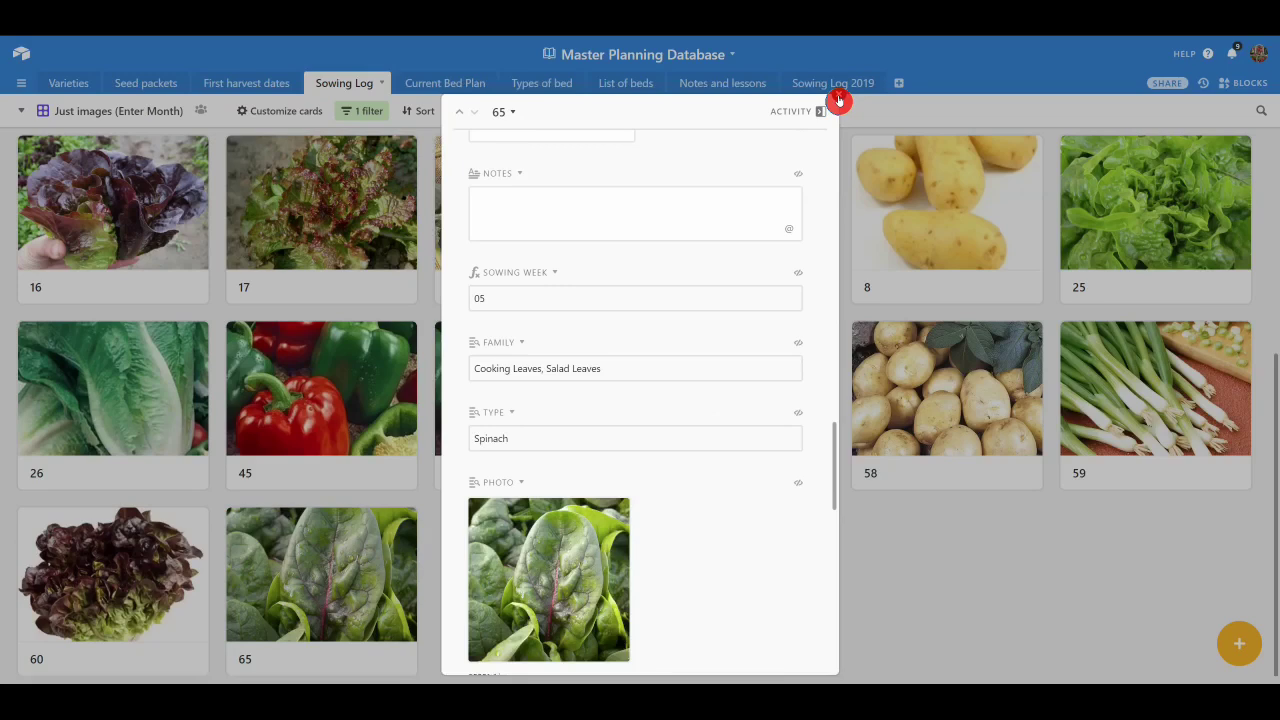
Close the expanded sowing record and delete record 65 from the Sowing Log gallery.
{"action": "left_click", "coordinate": [838, 101]}
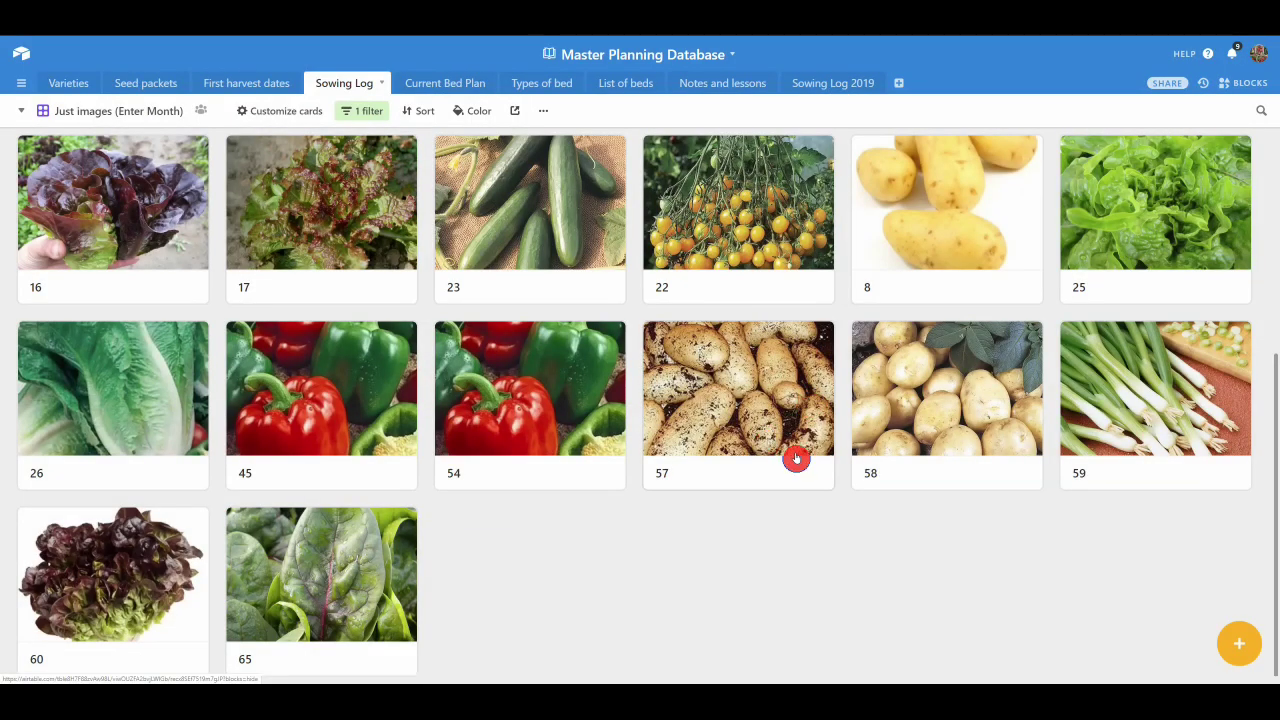
{"action": "right_click", "coordinate": [317, 577]}
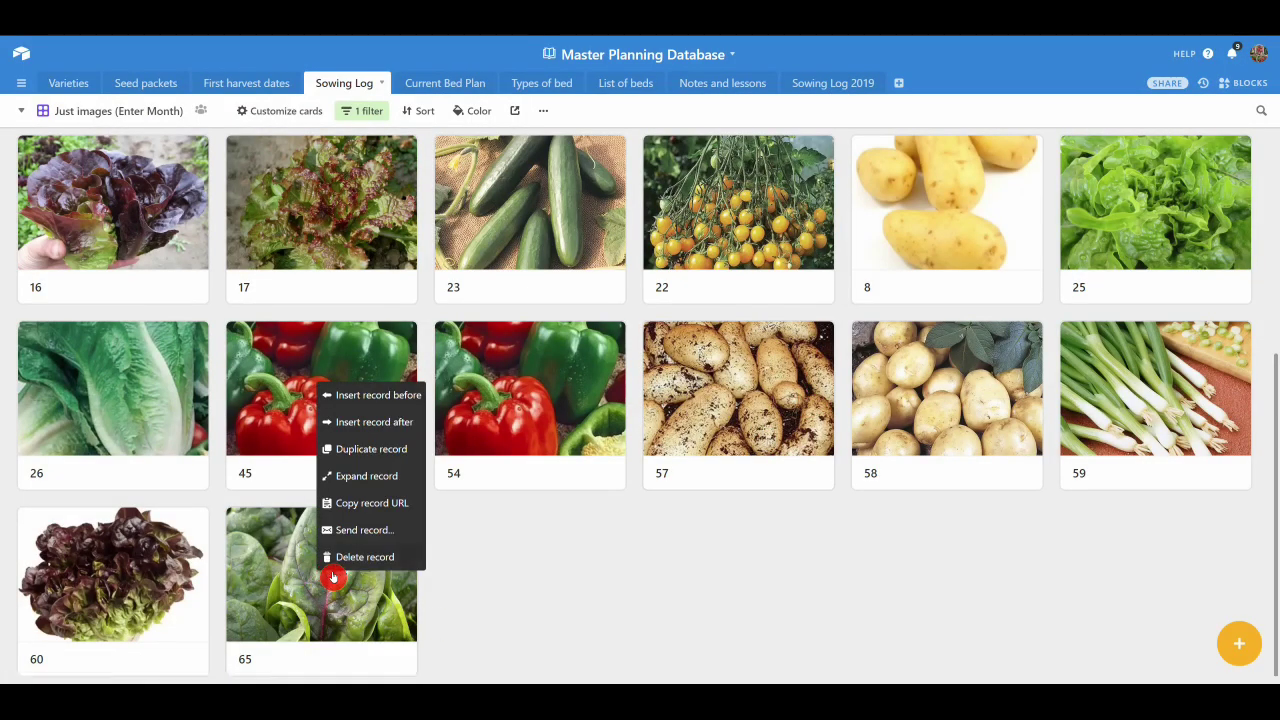
{"action": "left_click", "coordinate": [351, 567]}
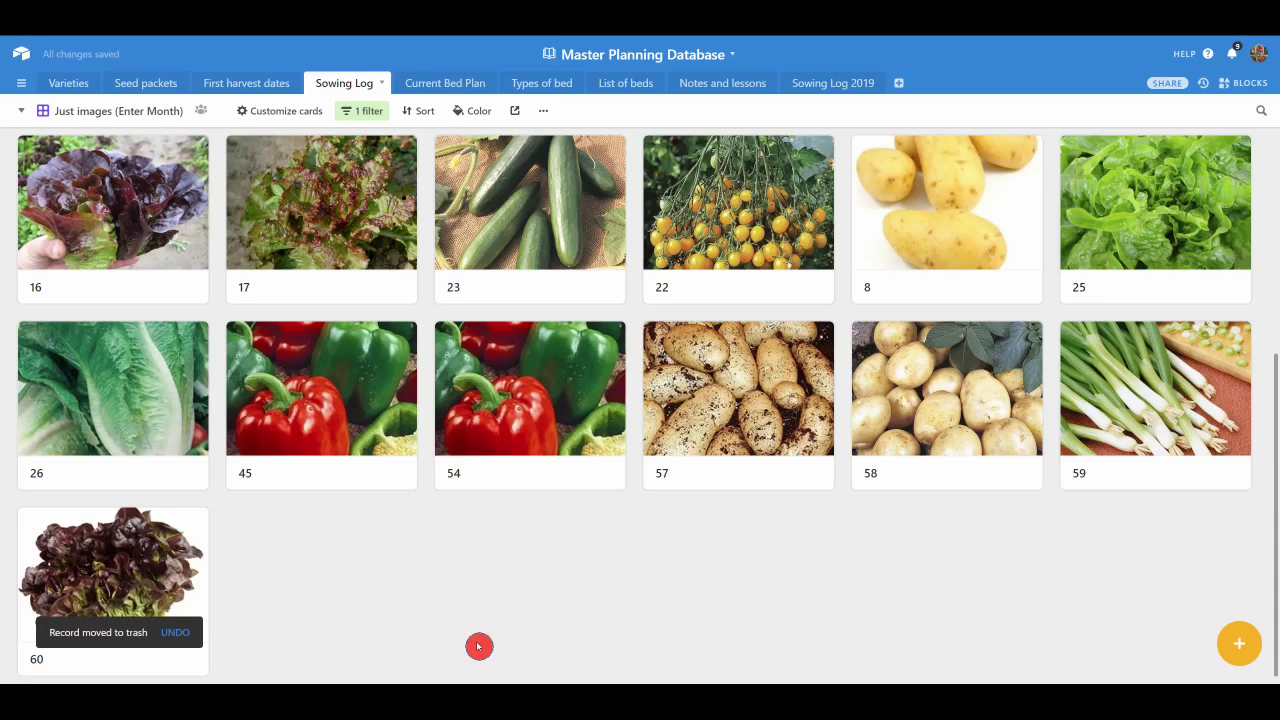
Switch the Sowing Log from the image-only gallery to the January view.
{"action": "scroll", "coordinate": [543, 588], "scroll_direction": "up", "scroll_amount": 2}
{"action": "scroll", "coordinate": [541, 590], "scroll_direction": "up", "scroll_amount": 2}
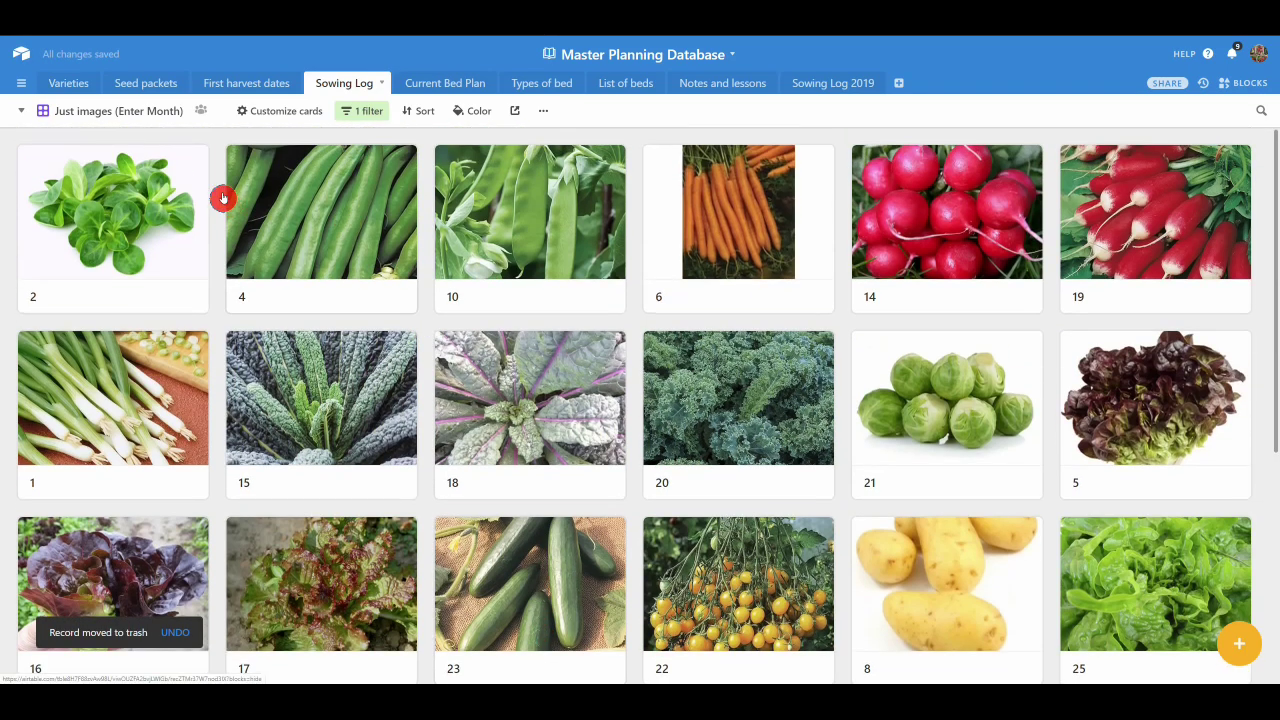
{"action": "left_click", "coordinate": [105, 112]}
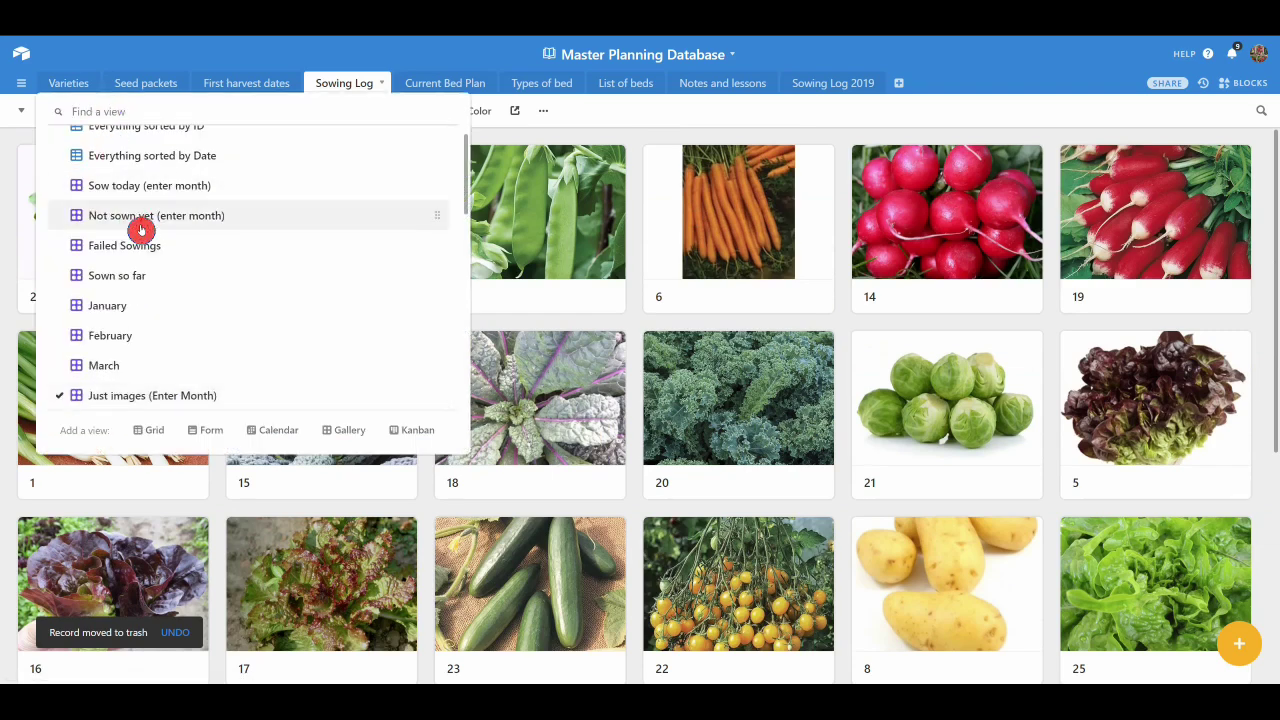
{"action": "scroll", "coordinate": [141, 229], "scroll_direction": "up", "scroll_amount": 1}
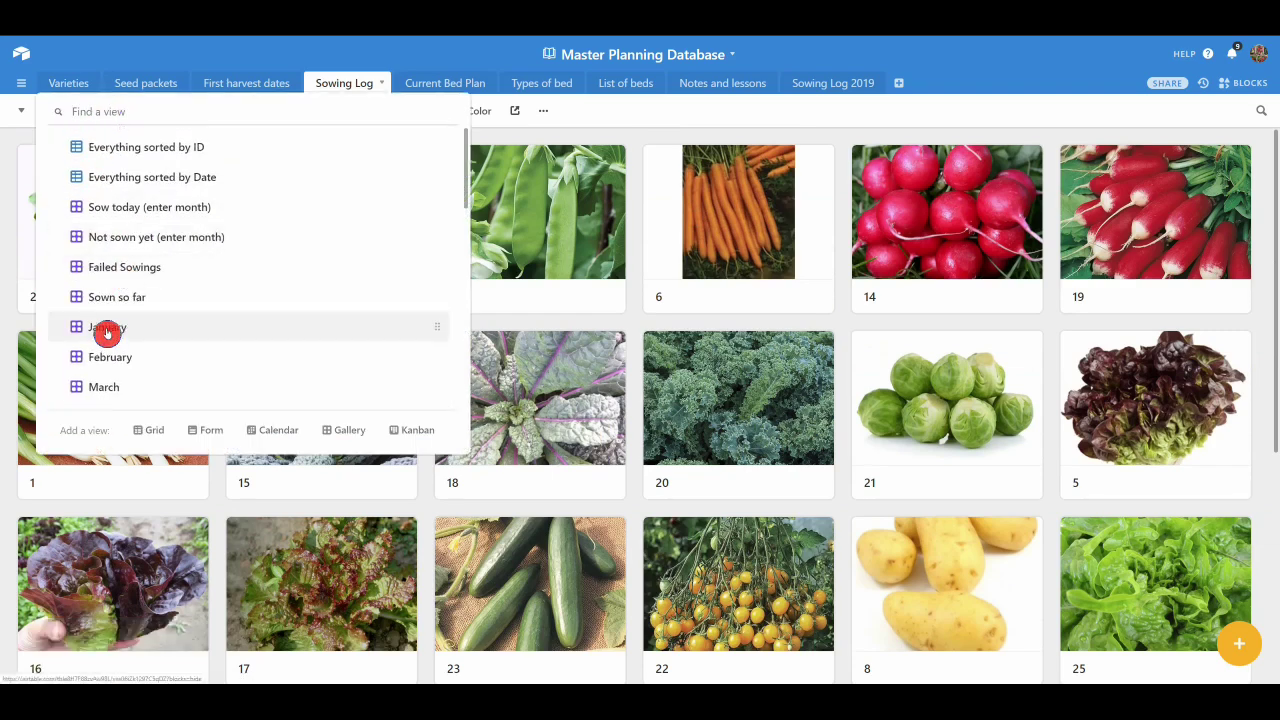
{"action": "left_click", "coordinate": [107, 330]}
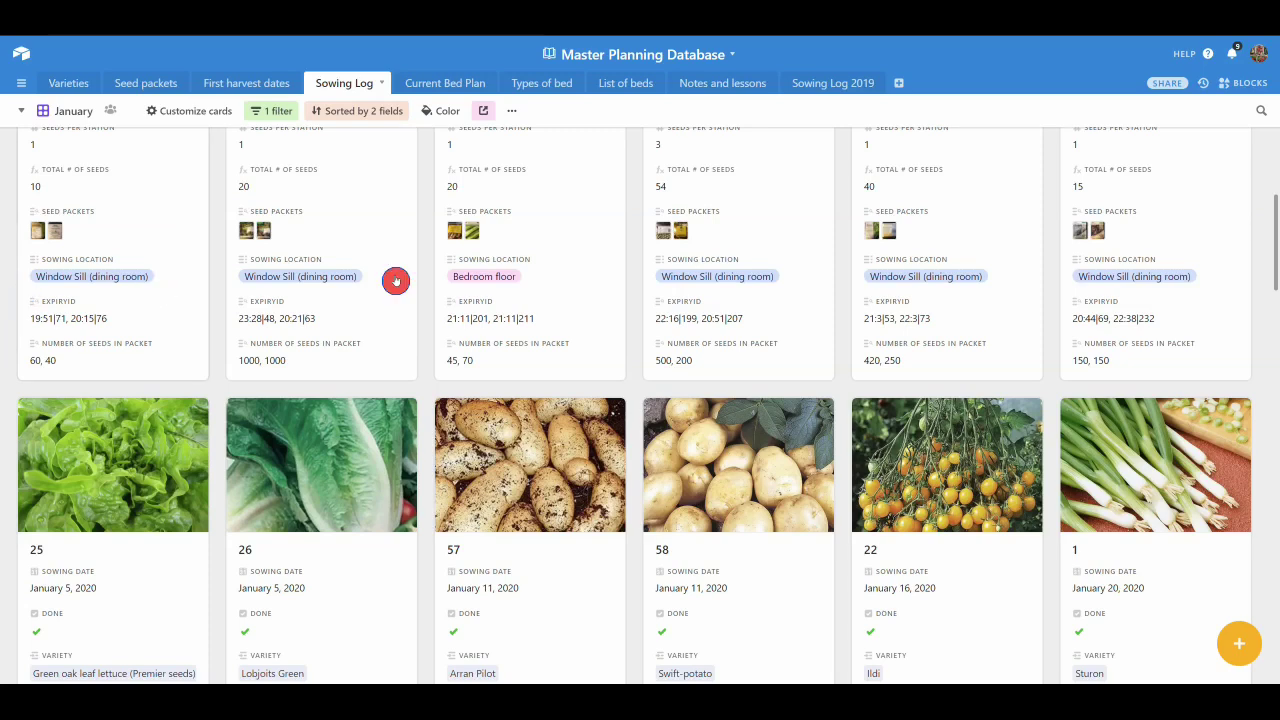
Examine the January sowing cards for their dates, done marks, varieties, station and seed numbers, seed packets and sowing locations.
{"action": "scroll", "coordinate": [760, 281], "scroll_direction": "up", "scroll_amount": 4}
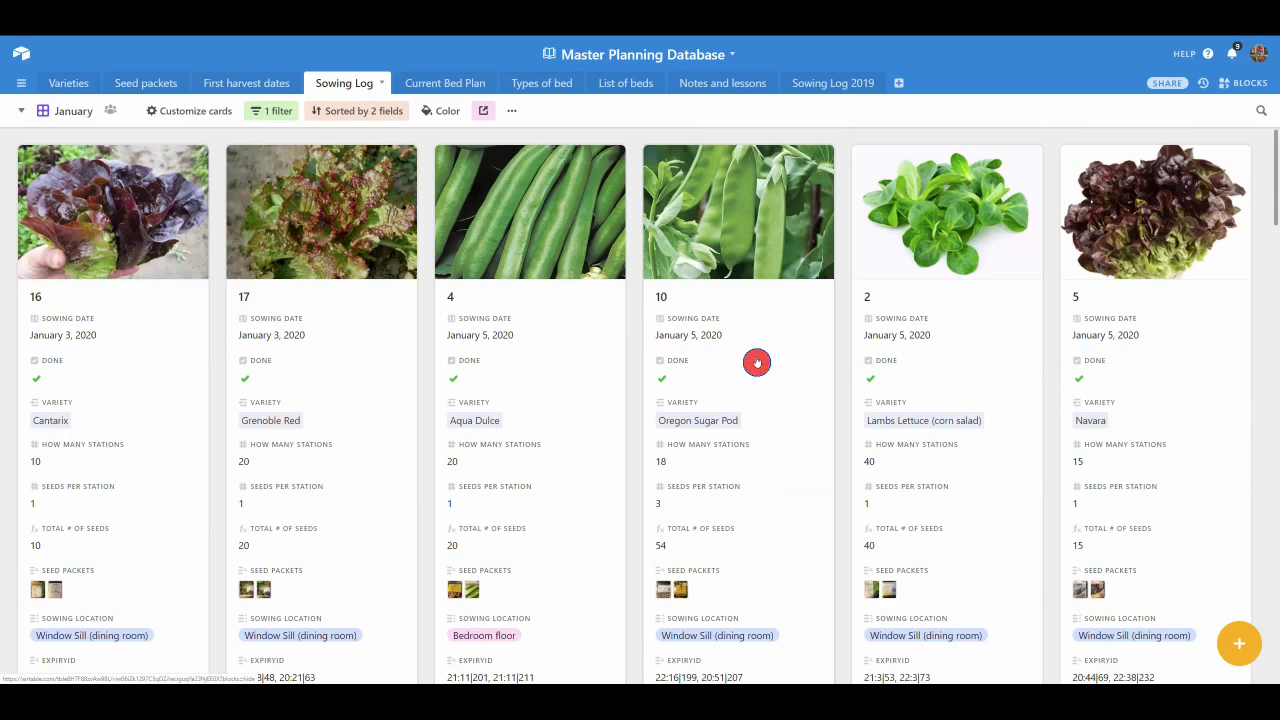
{"action": "scroll", "coordinate": [757, 362], "scroll_direction": "down", "scroll_amount": 3}
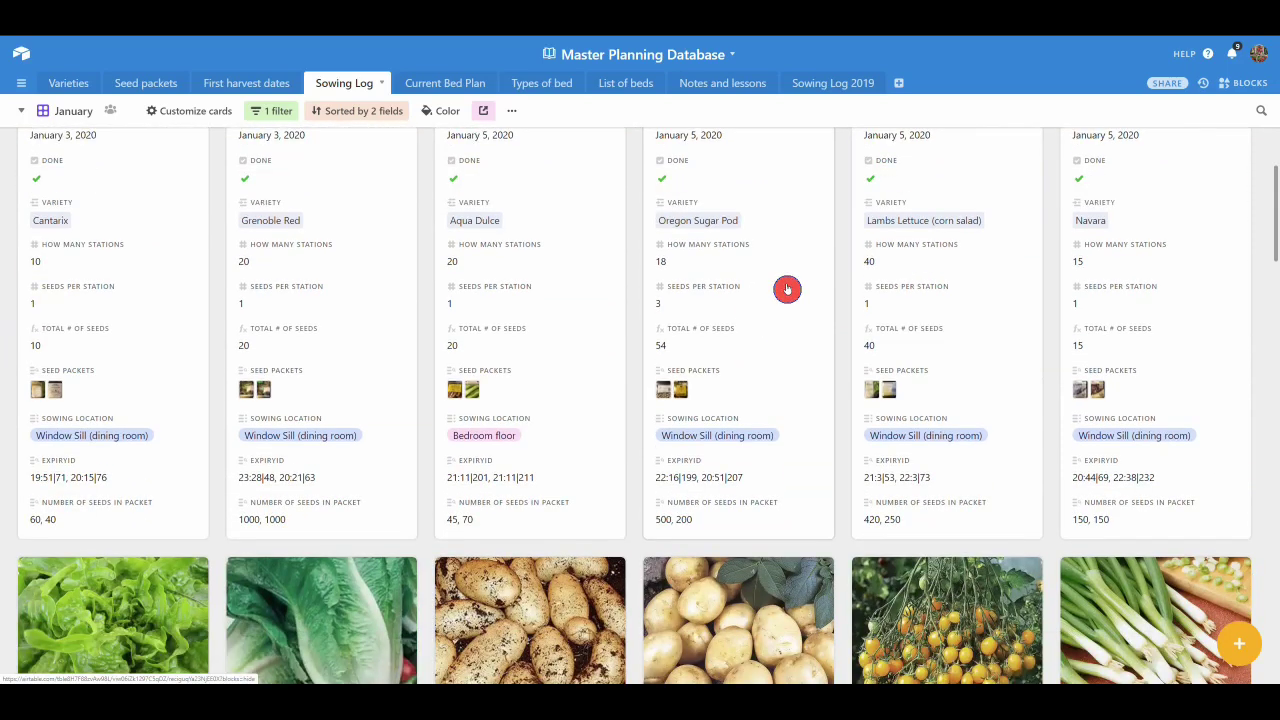
{"action": "scroll", "coordinate": [787, 289], "scroll_direction": "down", "scroll_amount": 4}
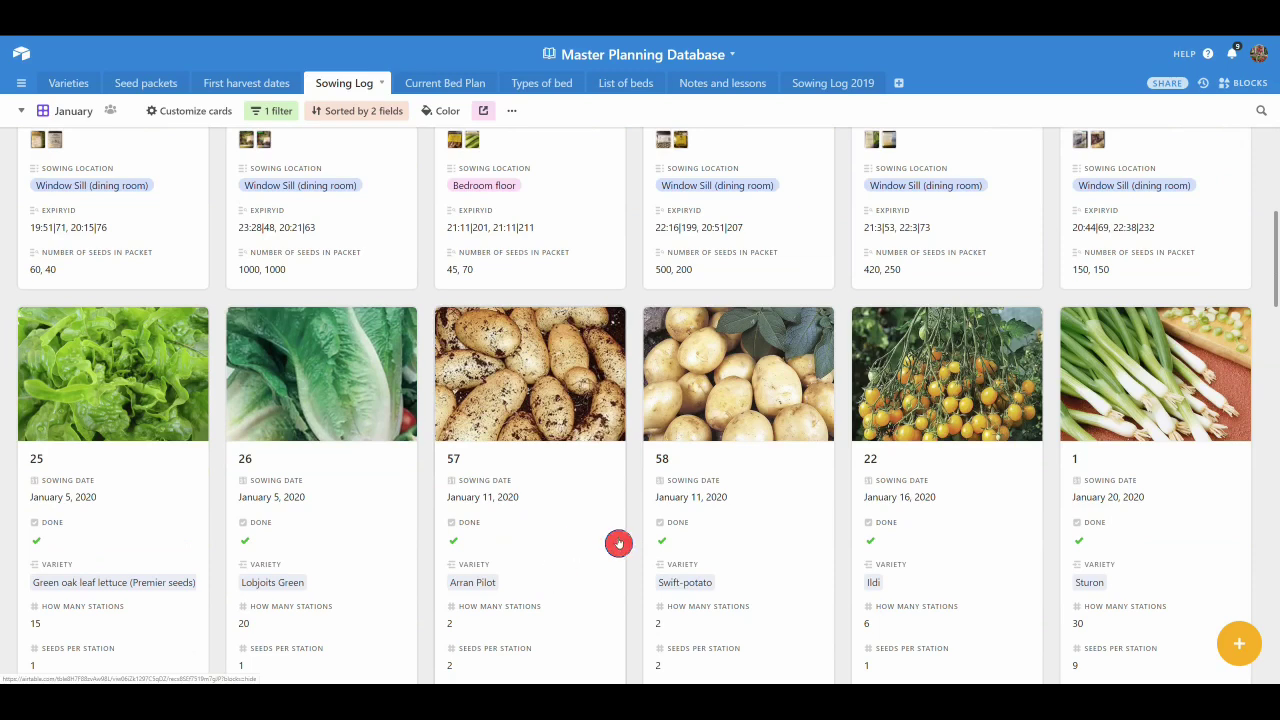
{"action": "scroll", "coordinate": [1007, 483], "scroll_direction": "down", "scroll_amount": 2}
{"action": "scroll", "coordinate": [1005, 500], "scroll_direction": "down", "scroll_amount": 1}
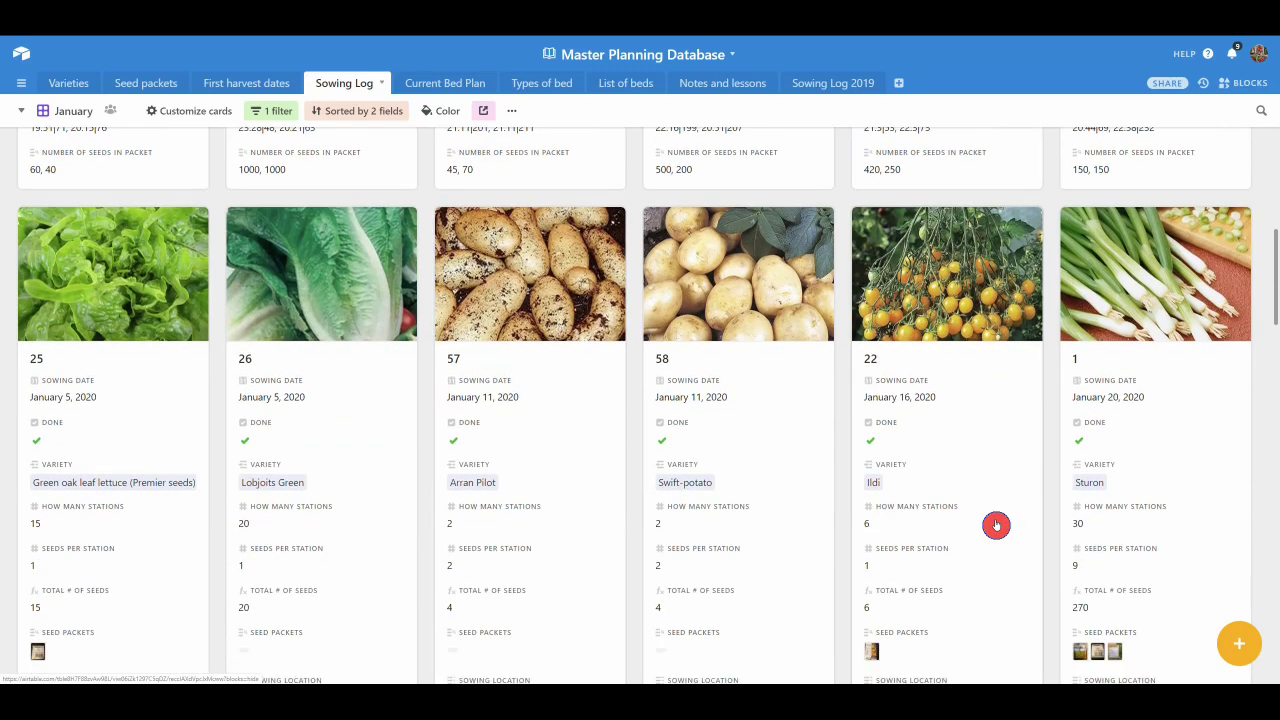
{"action": "scroll", "coordinate": [1145, 464], "scroll_direction": "down", "scroll_amount": 2}
{"action": "scroll", "coordinate": [1145, 464], "scroll_direction": "down", "scroll_amount": 5}
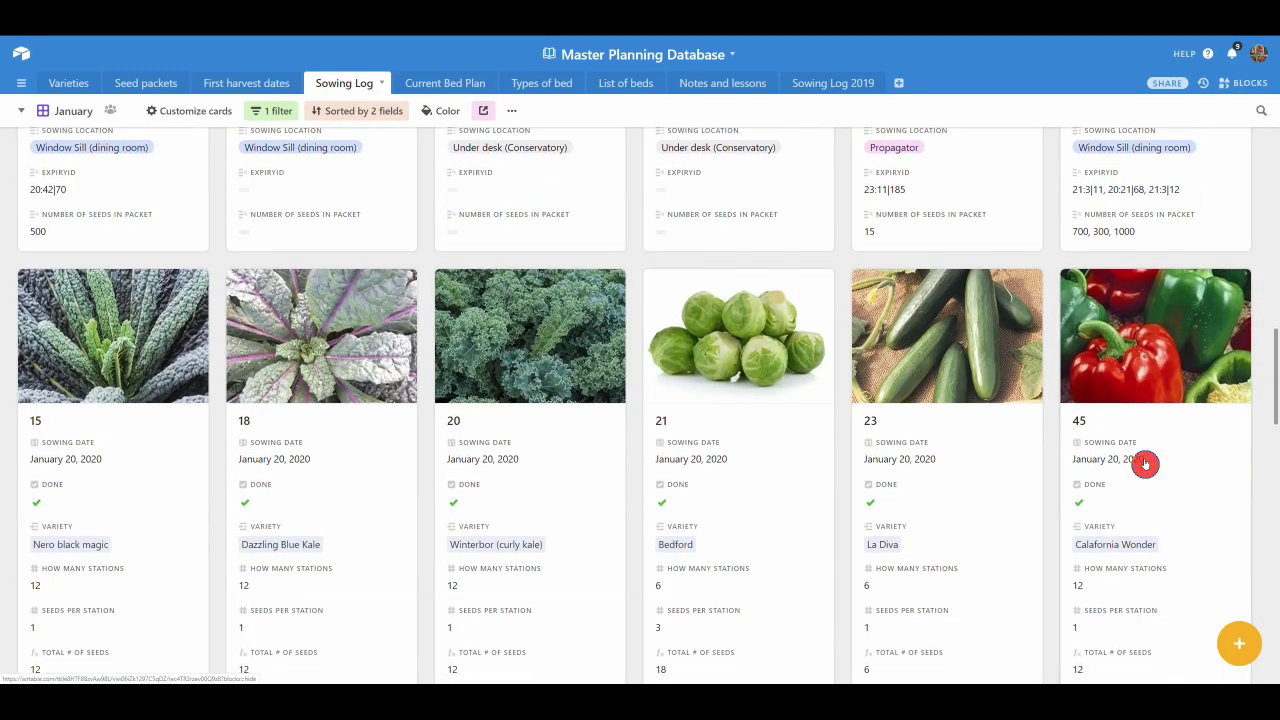
{"action": "scroll", "coordinate": [1145, 464], "scroll_direction": "down", "scroll_amount": 3}
{"action": "scroll", "coordinate": [1145, 464], "scroll_direction": "down", "scroll_amount": 4}
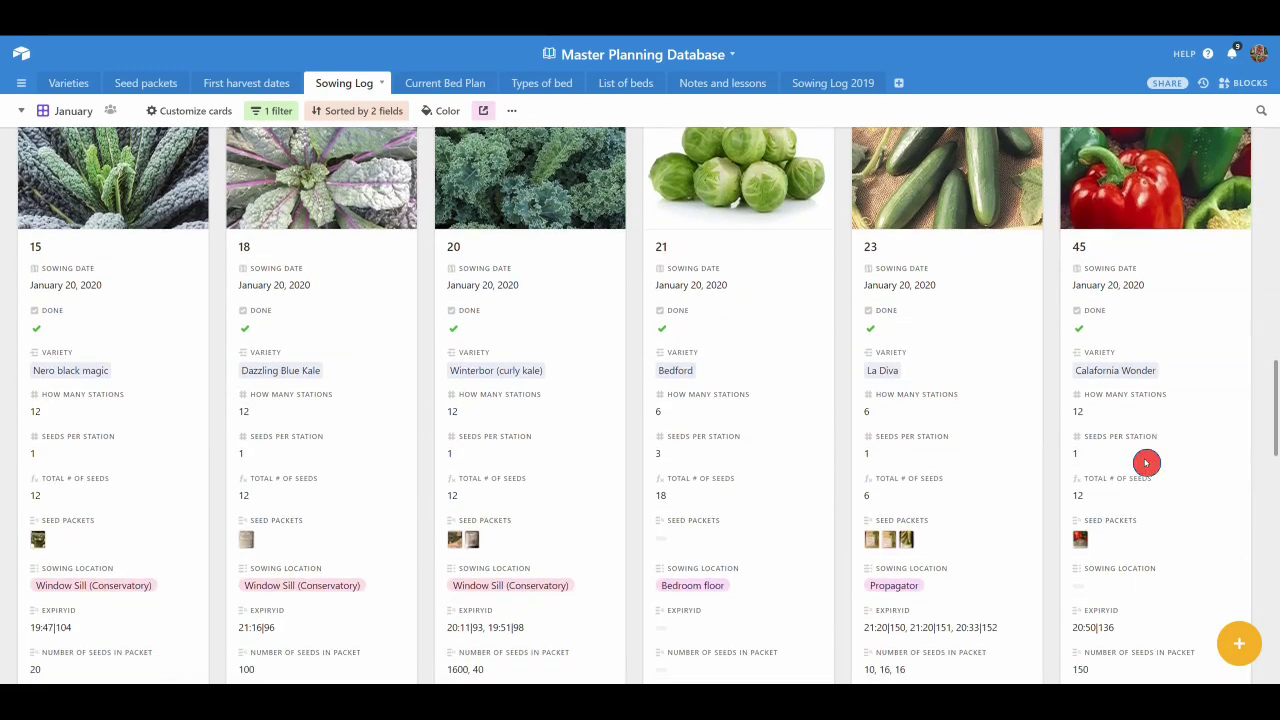
{"action": "scroll", "coordinate": [1145, 464], "scroll_direction": "down", "scroll_amount": 4}
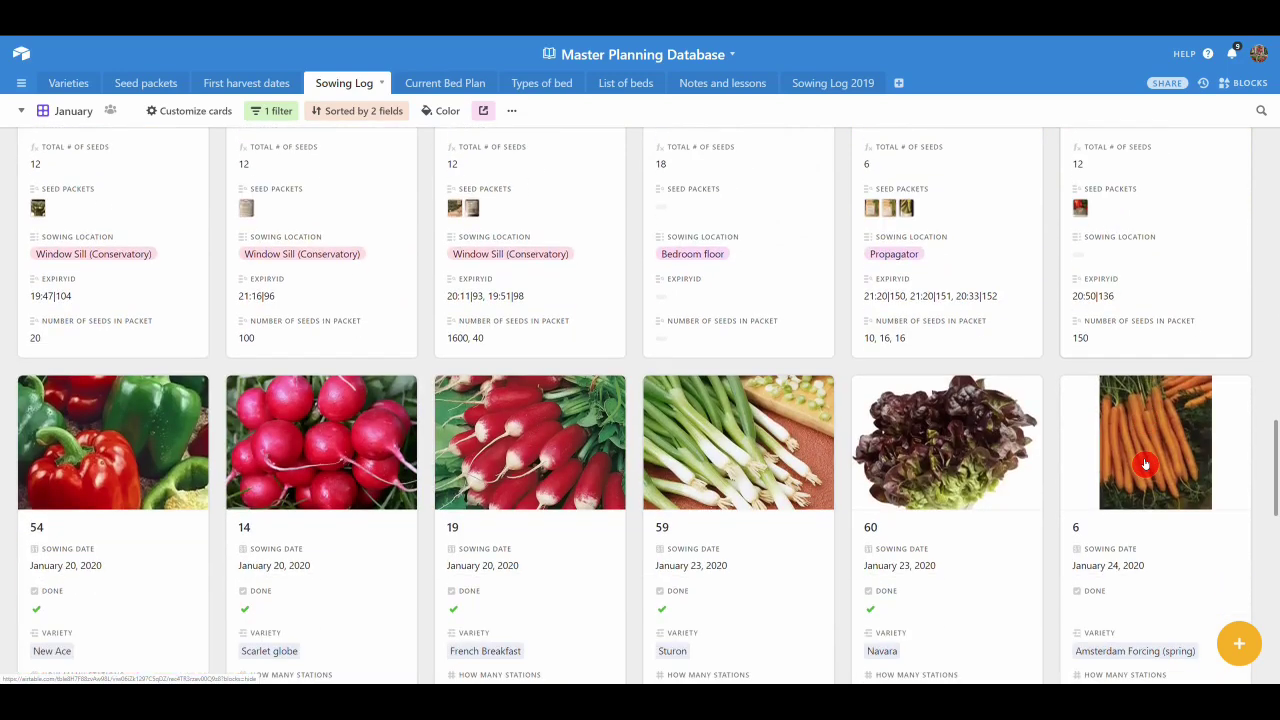
{"action": "scroll", "coordinate": [1145, 464], "scroll_direction": "down", "scroll_amount": 5}
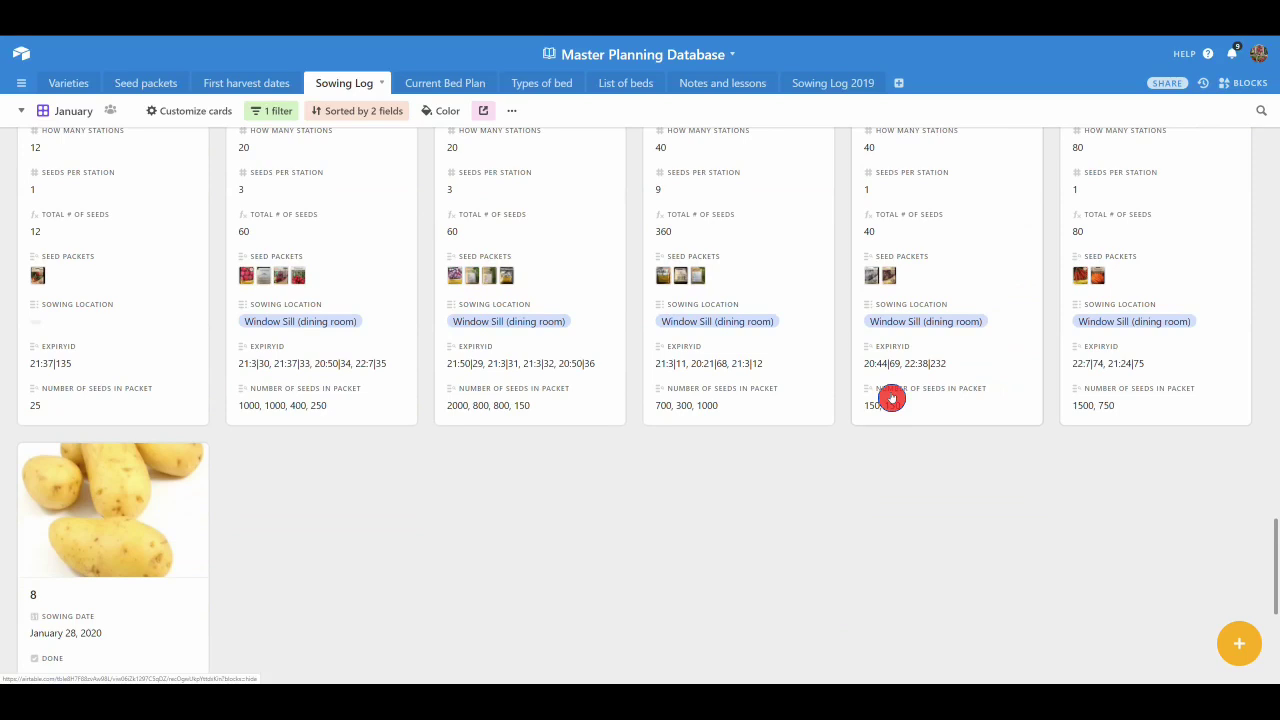
Open the Current Bed Plan table in its scratchpad grid view and look through the bed numbers, statuses and descriptions.
{"action": "left_click", "coordinate": [439, 86]}
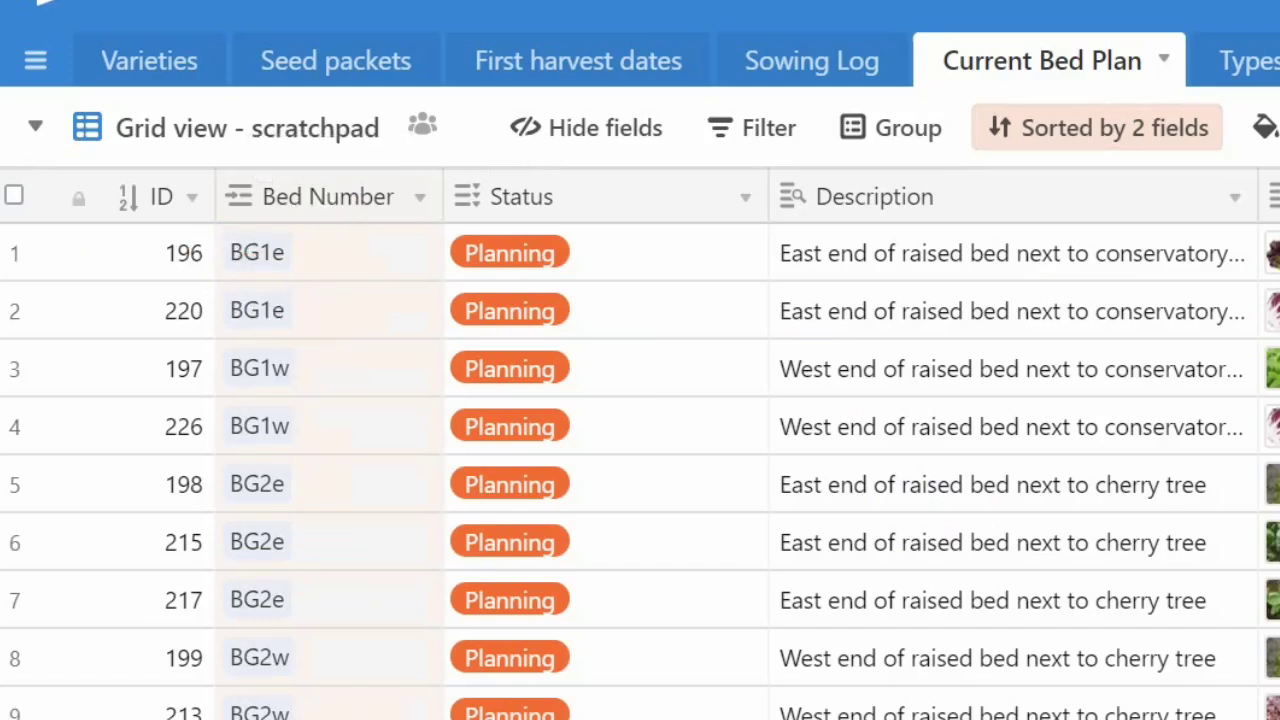
{"action": "left_click", "coordinate": [283, 261]}
{"action": "left_click", "coordinate": [405, 1]}
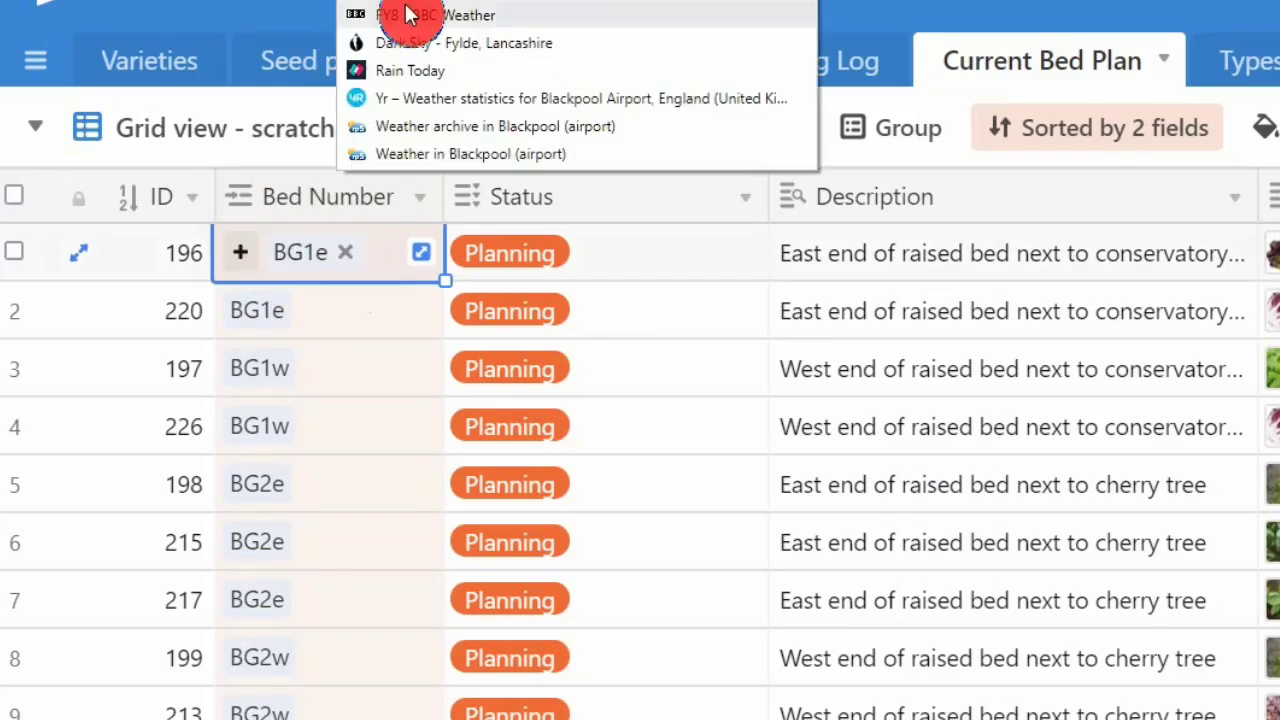
{"action": "left_click", "coordinate": [968, 10]}
{"action": "scroll", "coordinate": [423, 694], "scroll_direction": "down", "scroll_amount": 2}
{"action": "scroll", "coordinate": [345, 690], "scroll_direction": "down", "scroll_amount": 5}
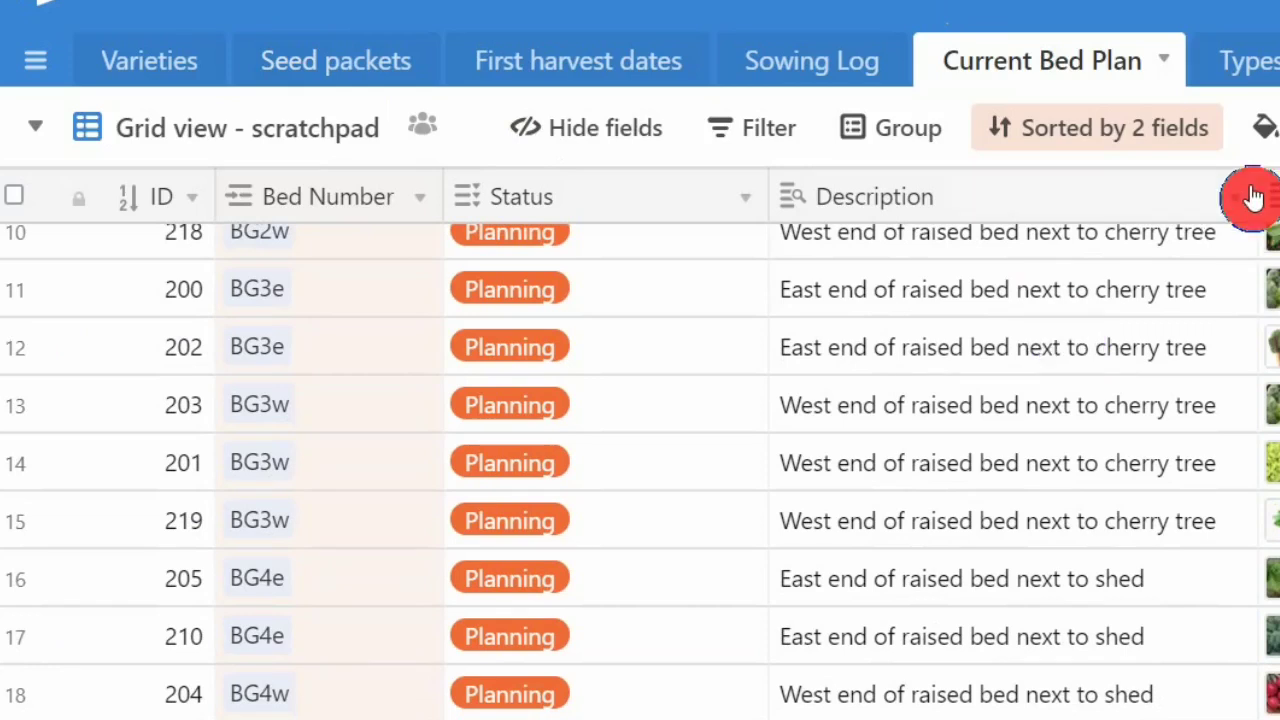
Filter the bed plan to records whose Bed Number contains "bg" and look through the matching rows.
{"action": "left_click", "coordinate": [770, 132]}
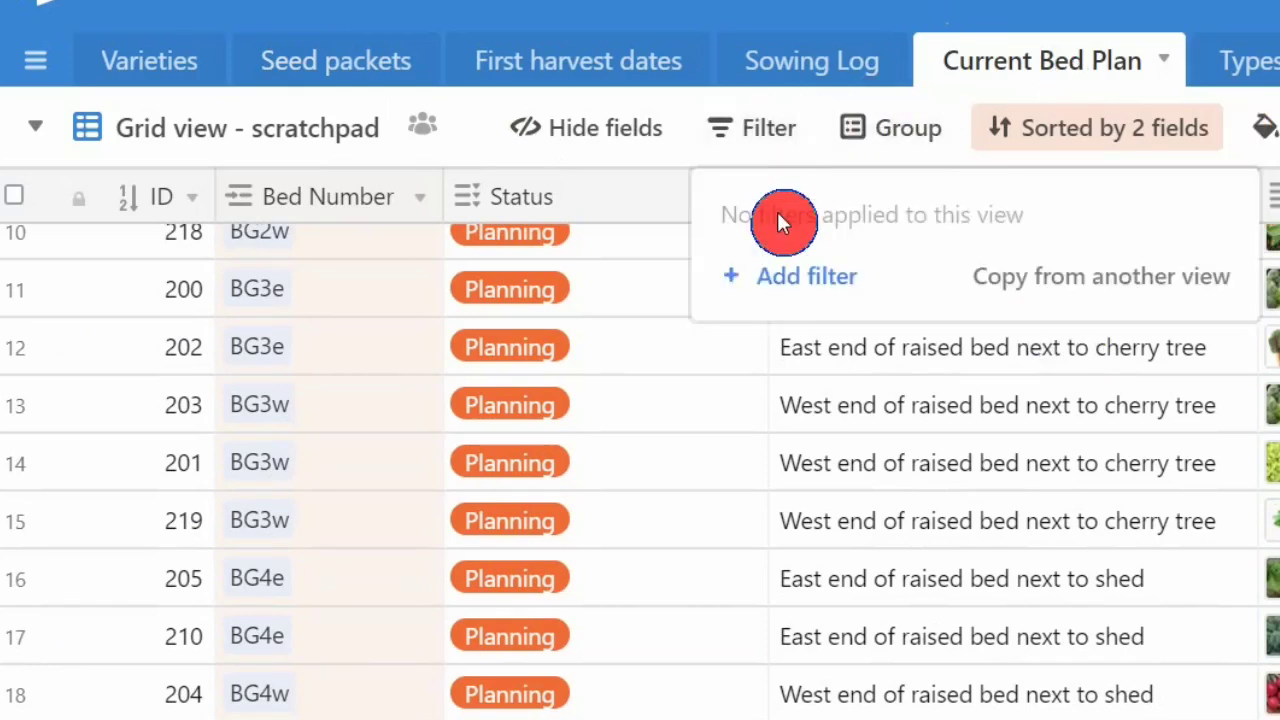
{"action": "left_click", "coordinate": [737, 285]}
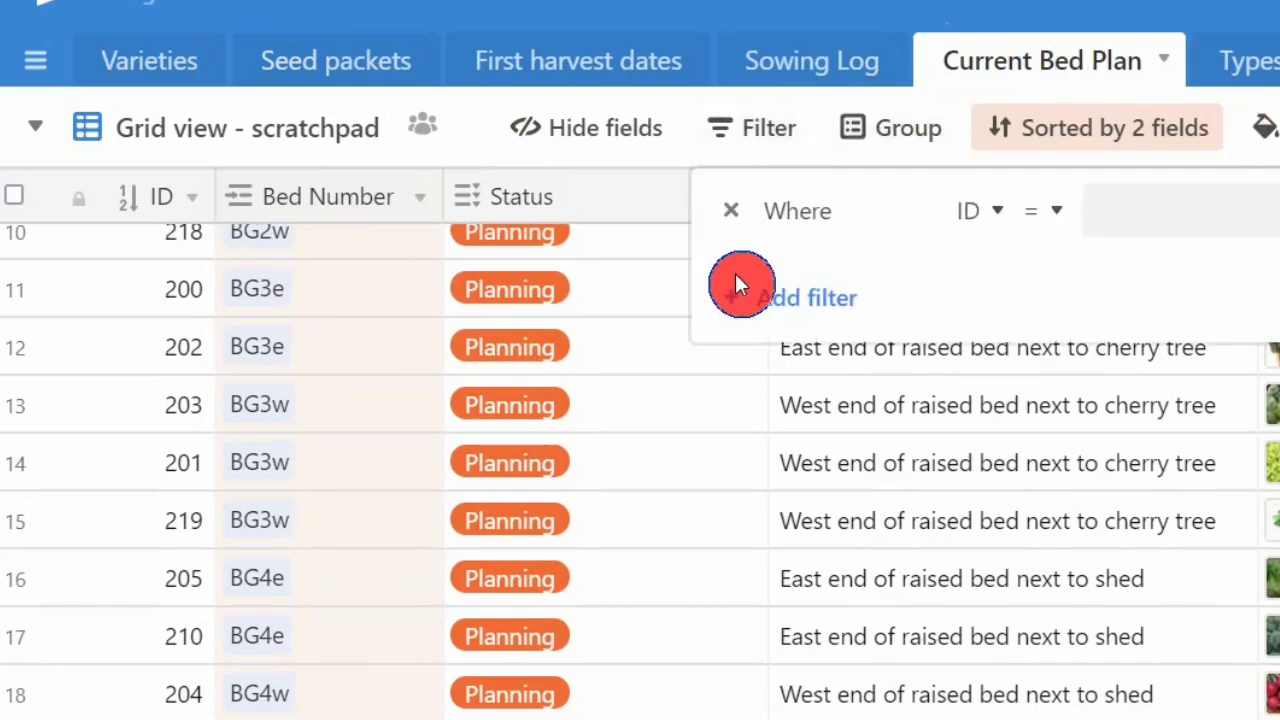
{"action": "left_click", "coordinate": [997, 213]}
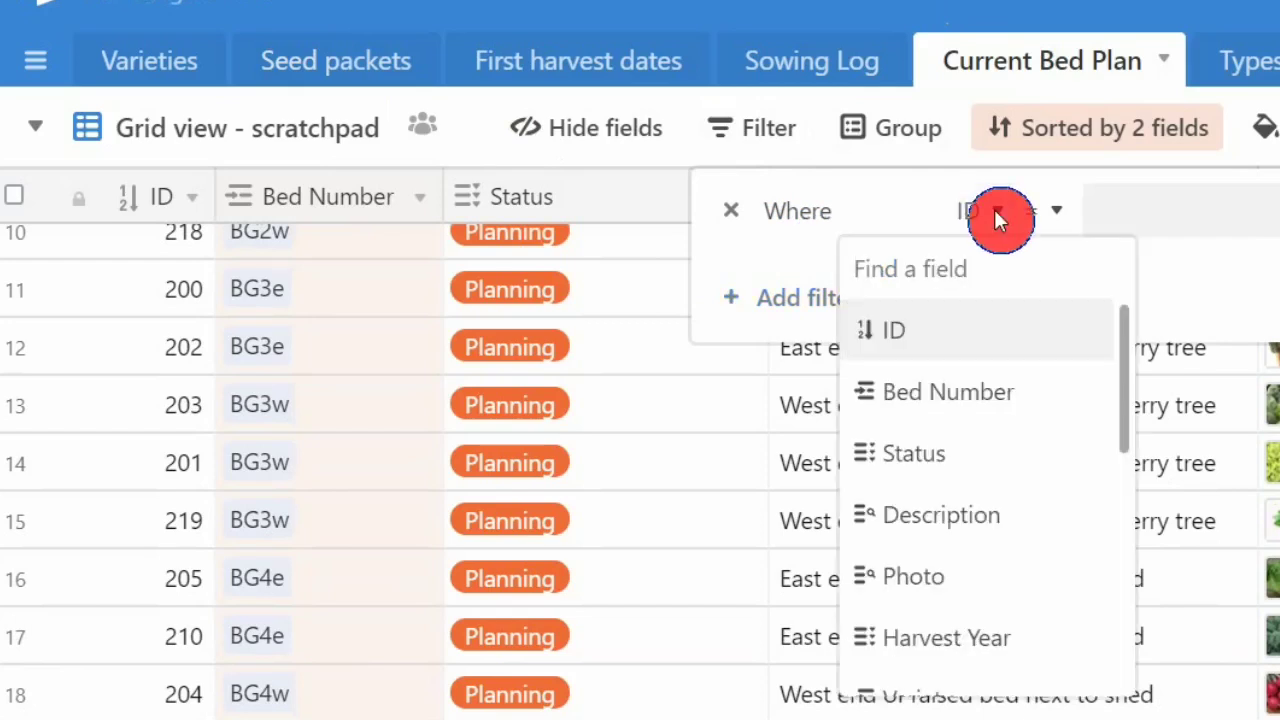
{"action": "left_click", "coordinate": [960, 398]}
{"action": "left_click", "coordinate": [1218, 208]}
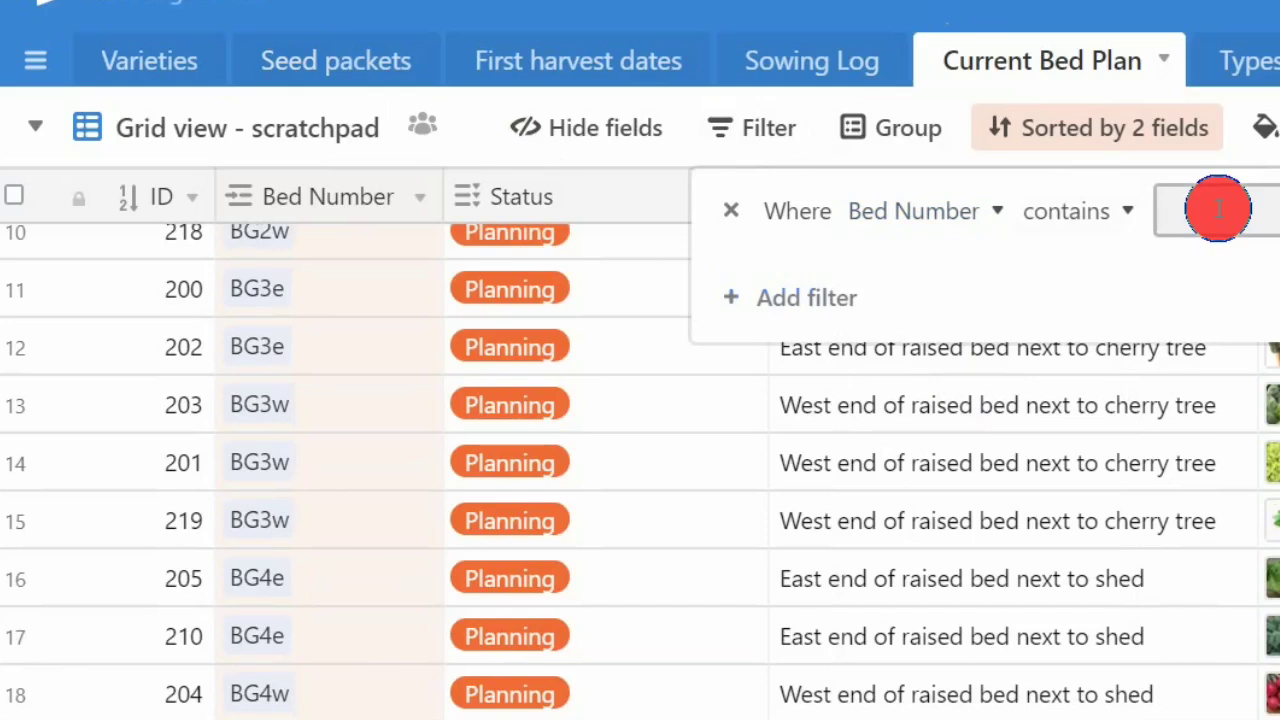
{"action": "type", "text": "bg"}
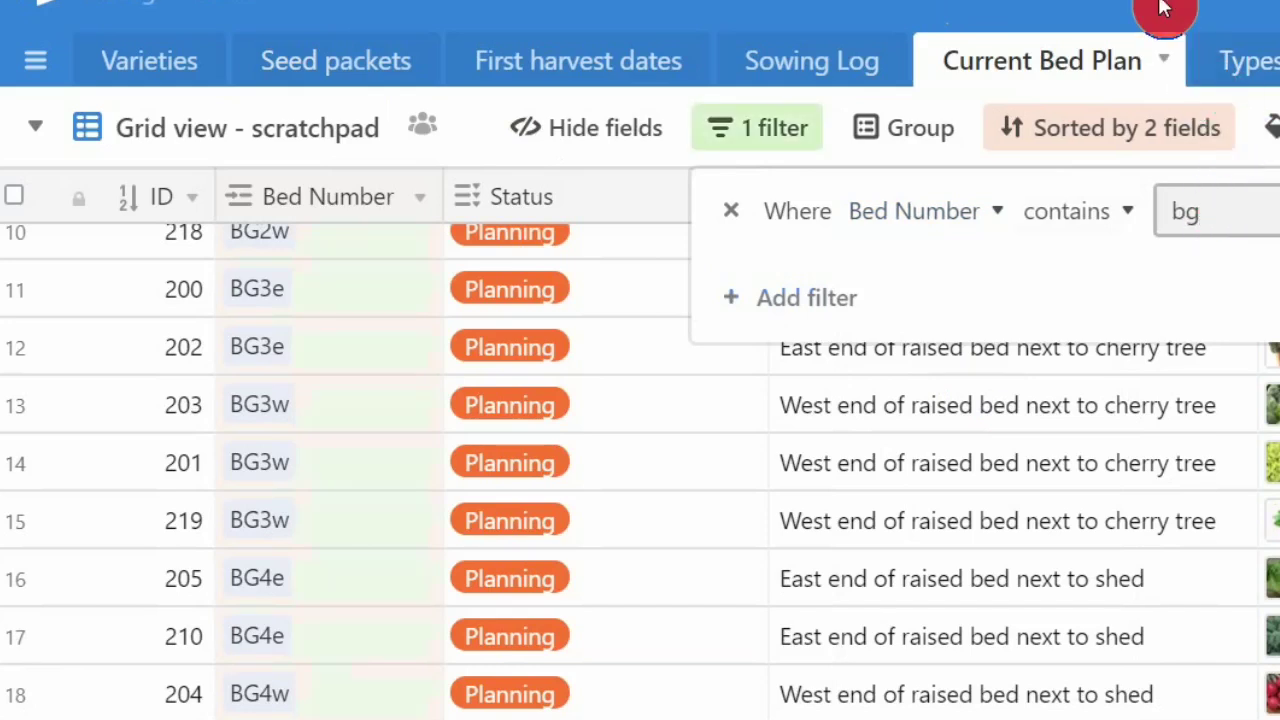
{"action": "left_click", "coordinate": [1163, 462]}
{"action": "scroll", "coordinate": [1163, 462], "scroll_direction": "down", "scroll_amount": 2}
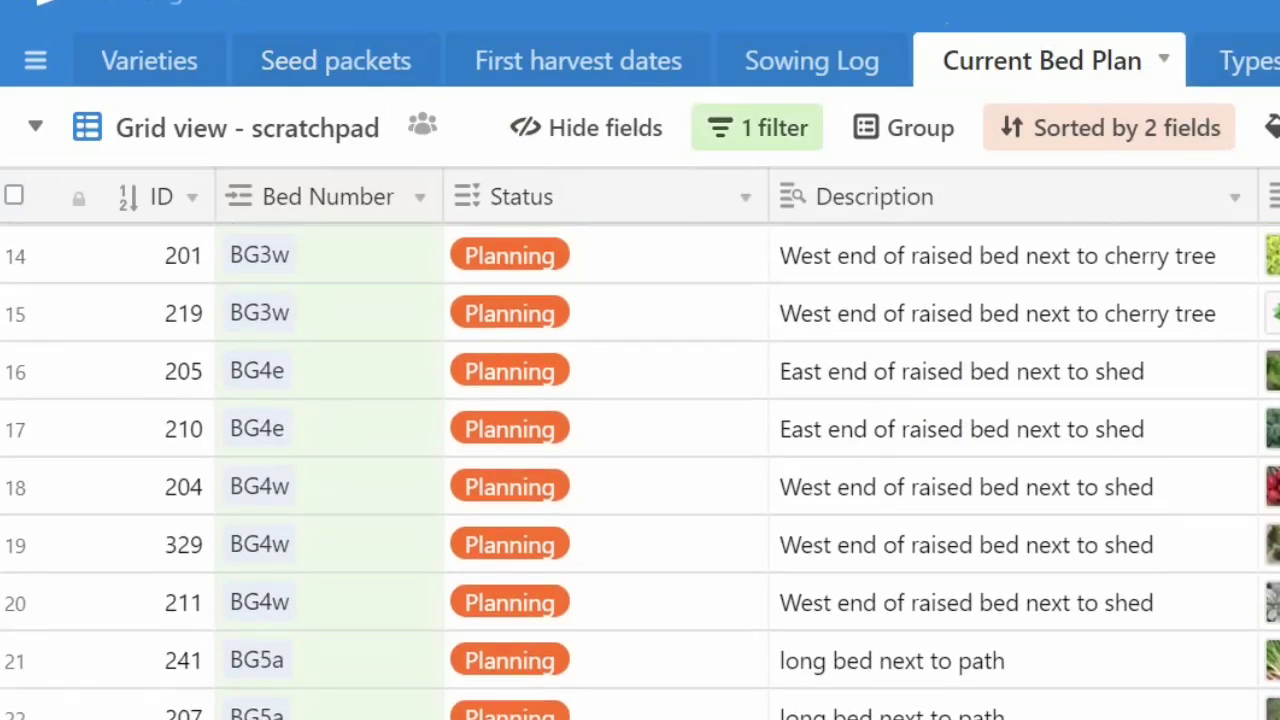
{"action": "scroll", "coordinate": [1163, 462], "scroll_direction": "down", "scroll_amount": 2}
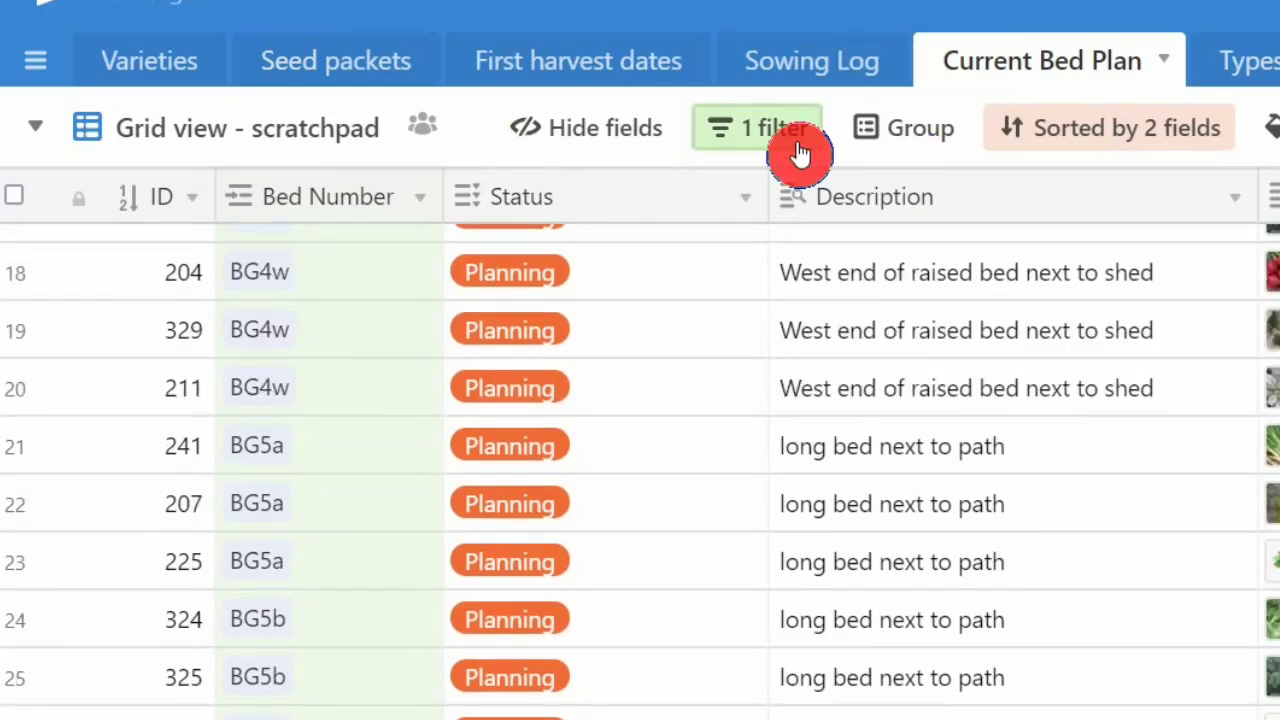
Narrow the bed plan's Bed Number filter to records containing "bg5".
{"action": "left_click", "coordinate": [786, 140]}
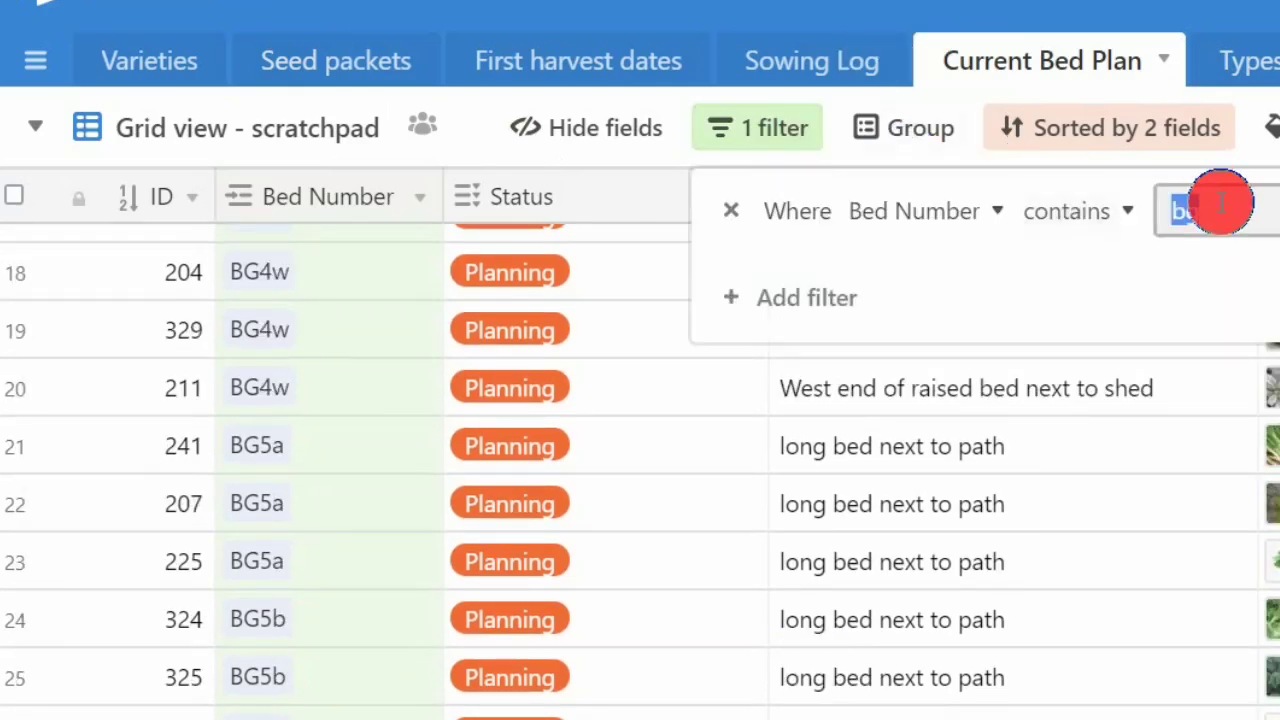
{"action": "type", "text": "5"}
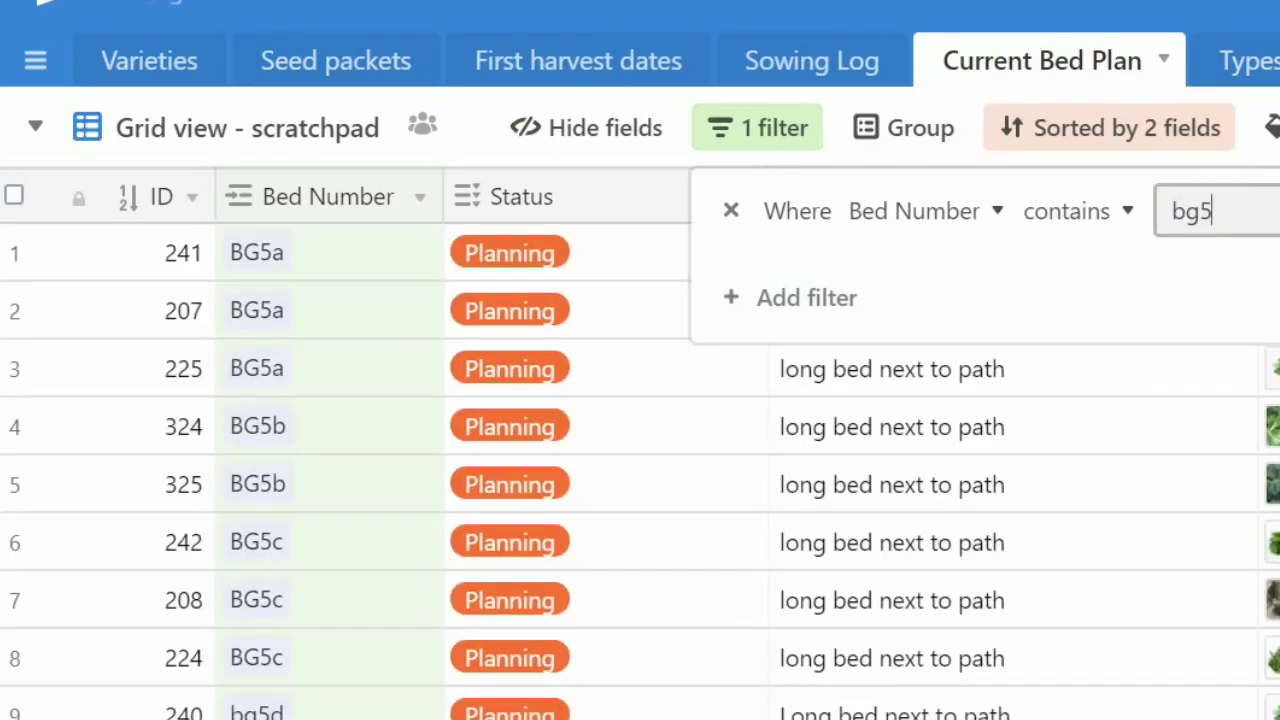
{"action": "key", "text": "Escape"}
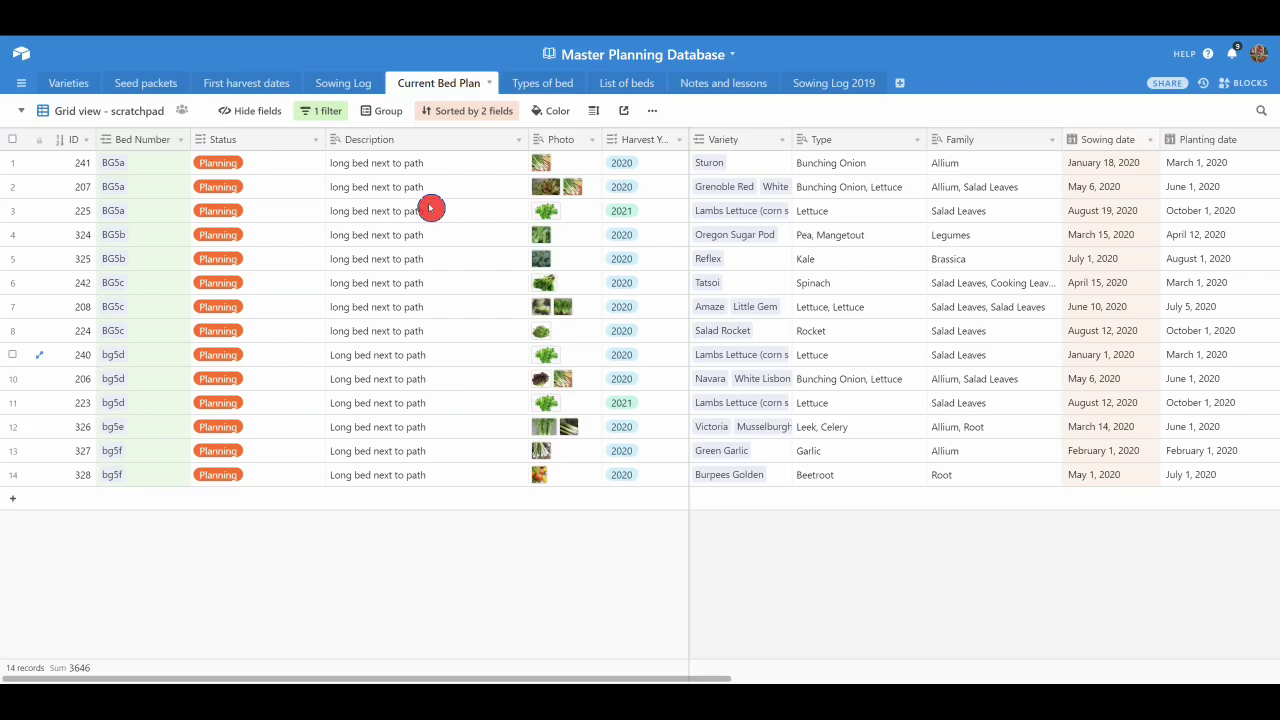
Switch the Current Bed Plan to the "Monthly harvests (enter month)" gallery view and remove its Bed Number filter condition.
{"action": "left_click", "coordinate": [103, 114]}
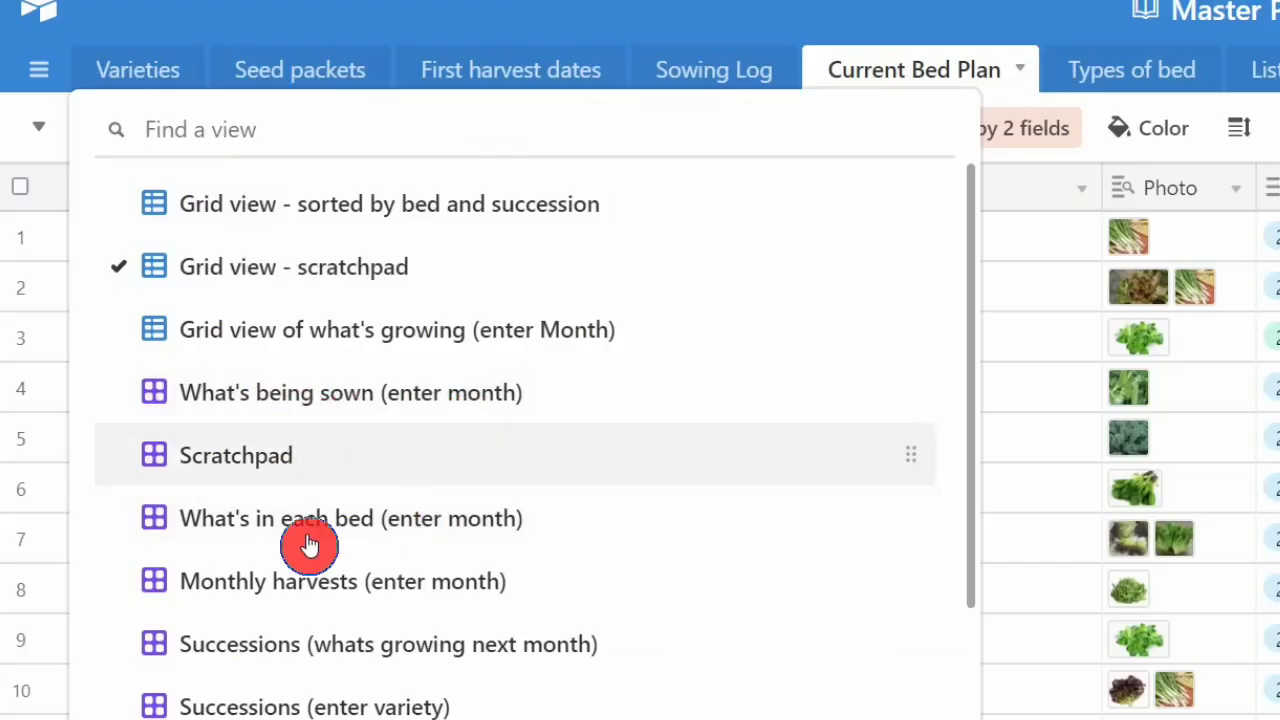
{"action": "left_click", "coordinate": [291, 584]}
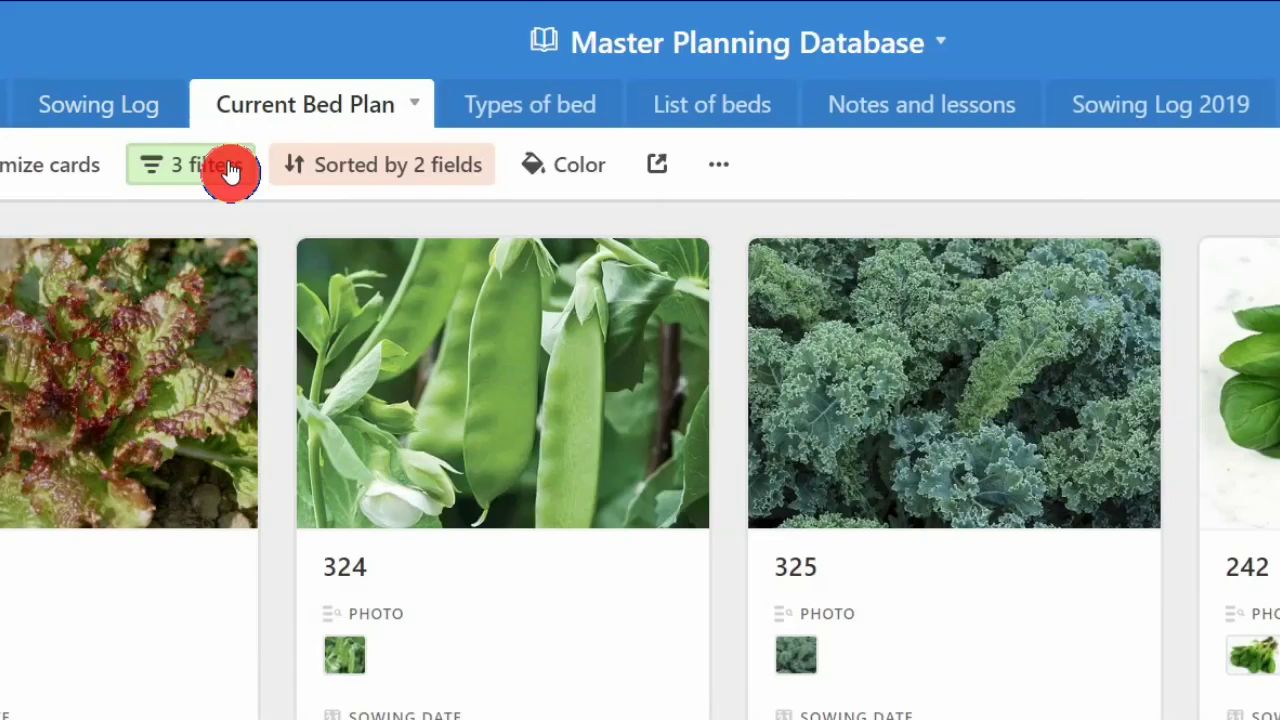
{"action": "left_click", "coordinate": [400, 114]}
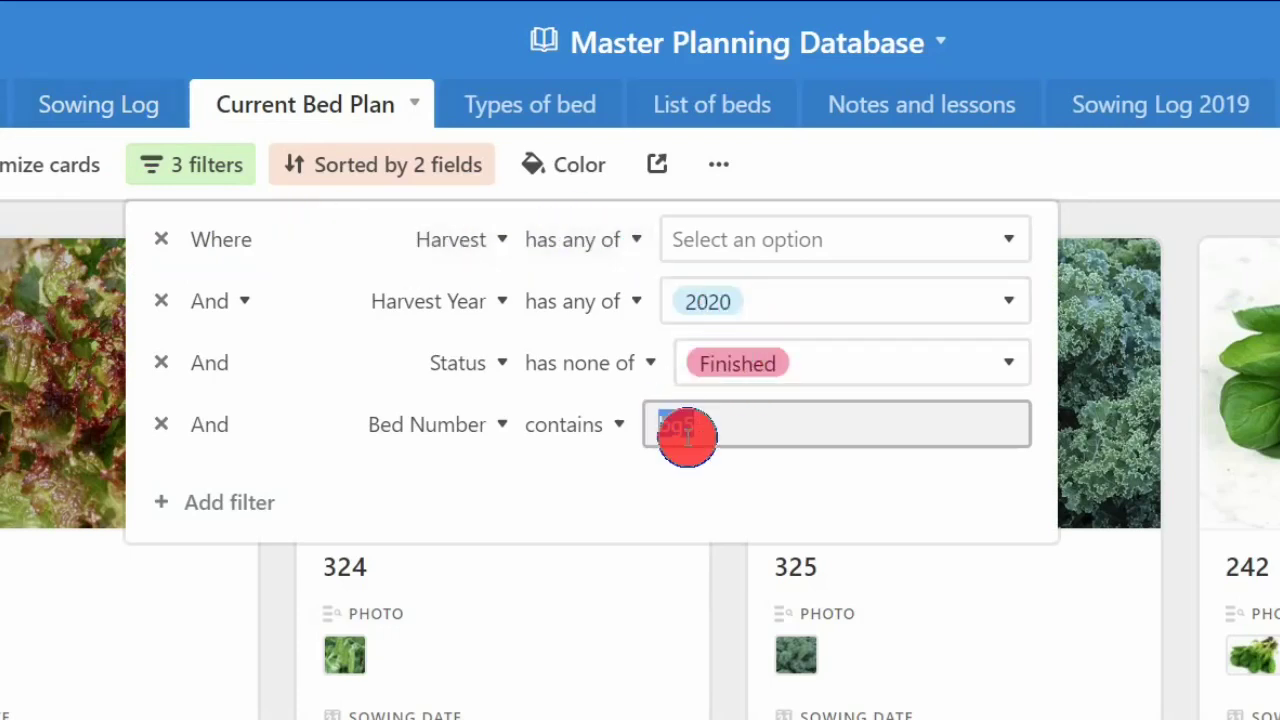
{"action": "left_click", "coordinate": [162, 431]}
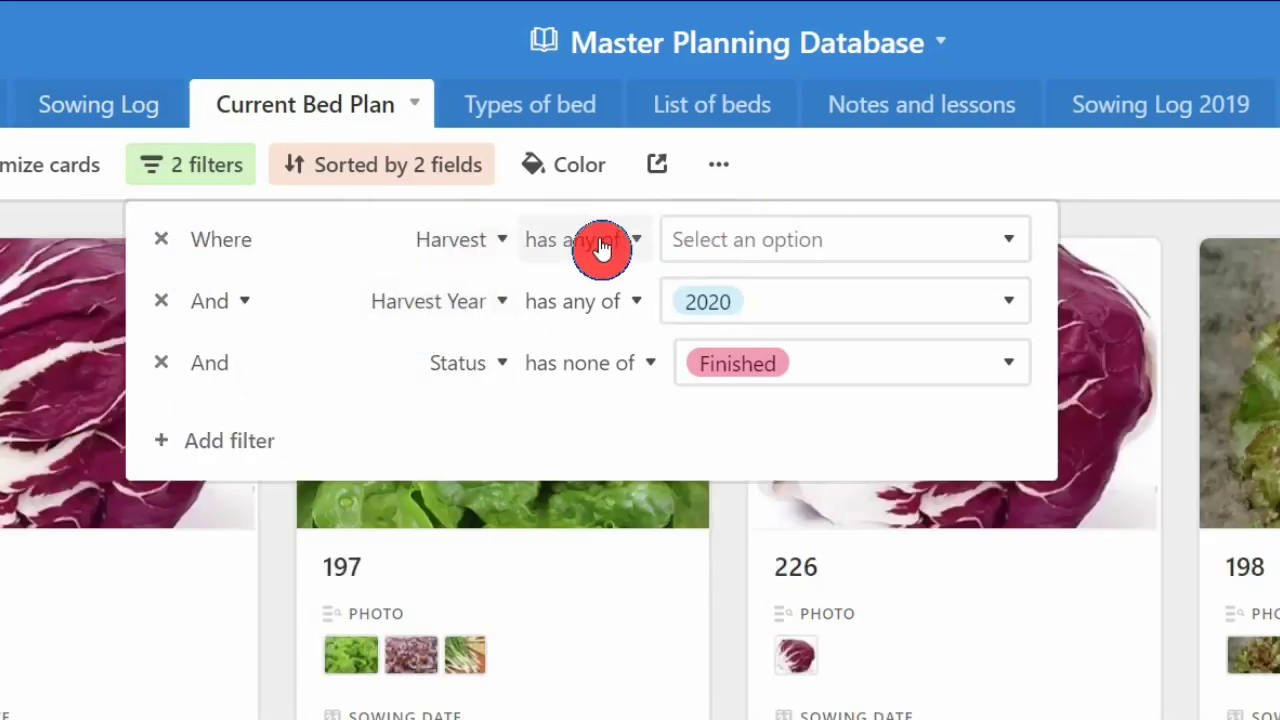
Set the gallery's Harvest filter condition to has any of May.
{"action": "left_click", "coordinate": [704, 247]}
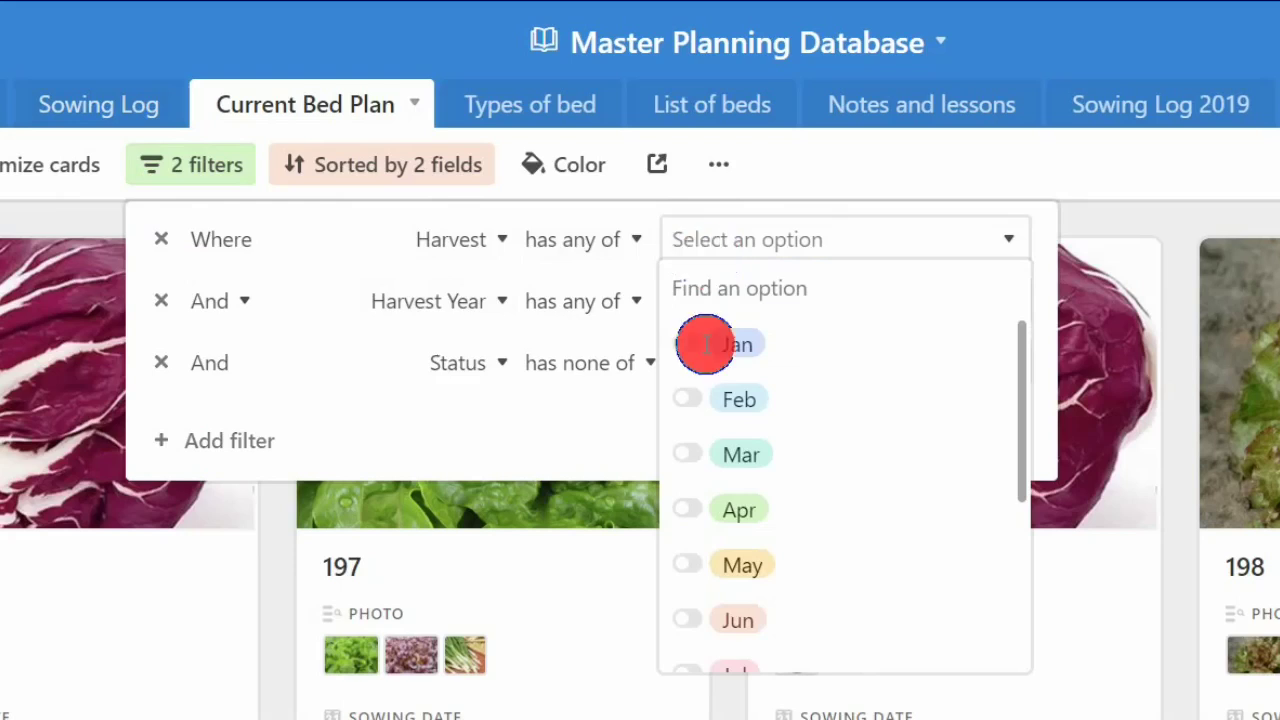
{"action": "left_click", "coordinate": [688, 568]}
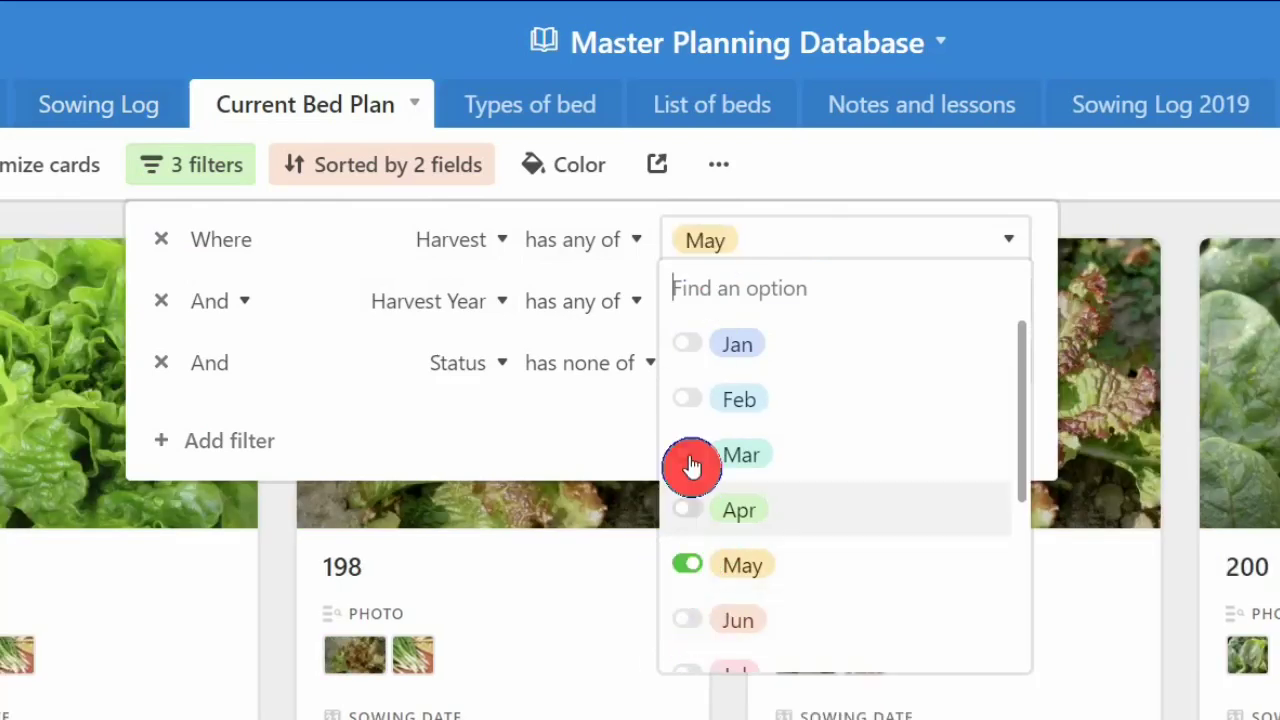
{"action": "left_click", "coordinate": [1040, 165]}
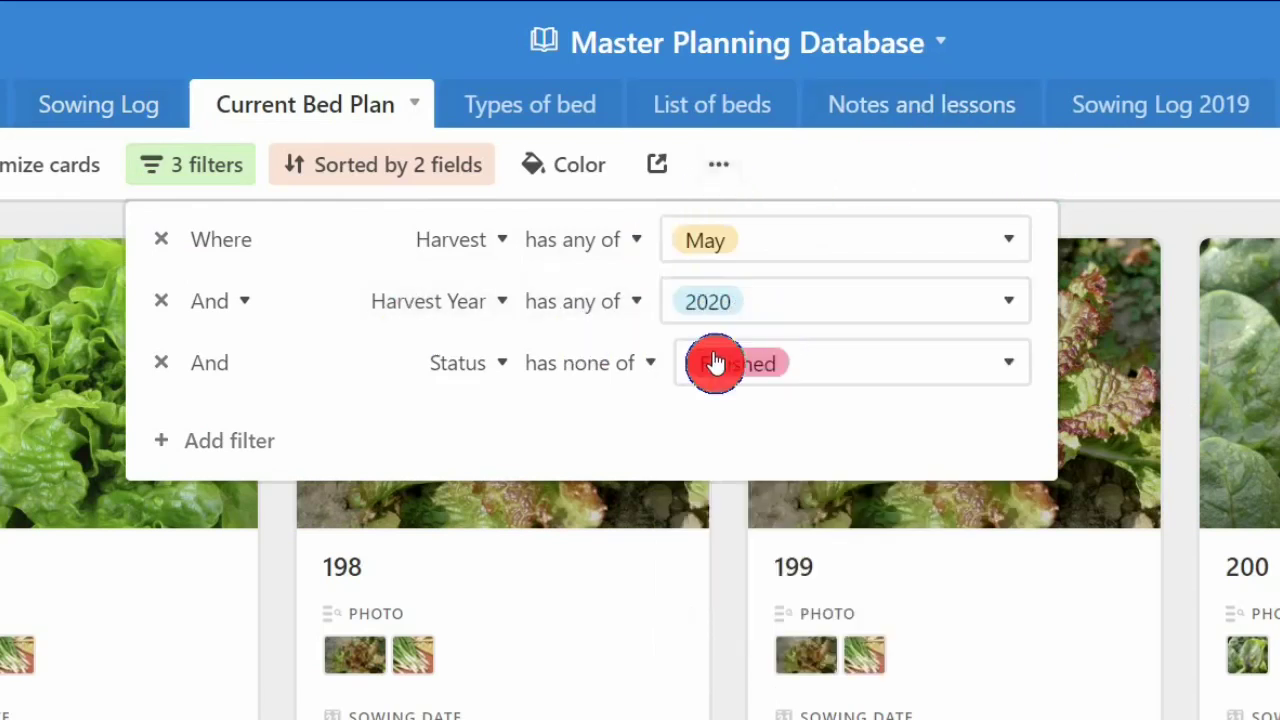
{"action": "left_click", "coordinate": [906, 163]}
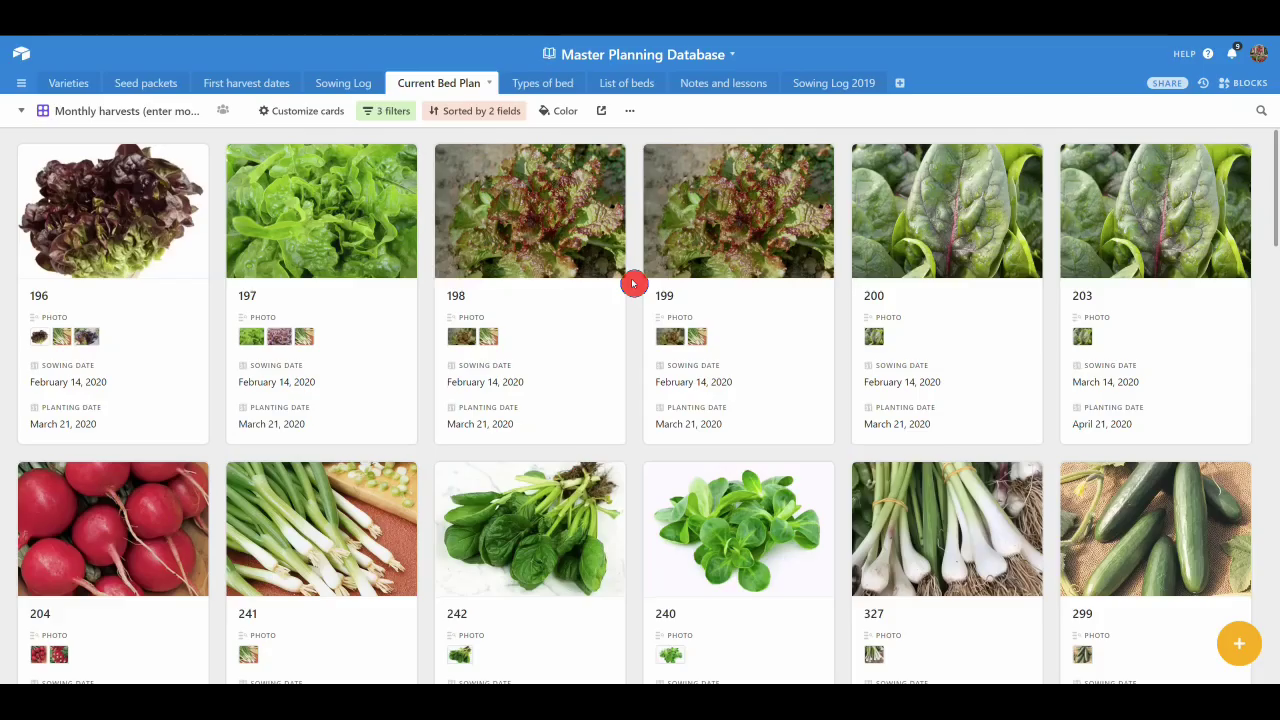
Customize the monthly harvest cards to also show the Variety and Type fields.
{"action": "scroll", "coordinate": [727, 539], "scroll_direction": "down", "scroll_amount": 1}
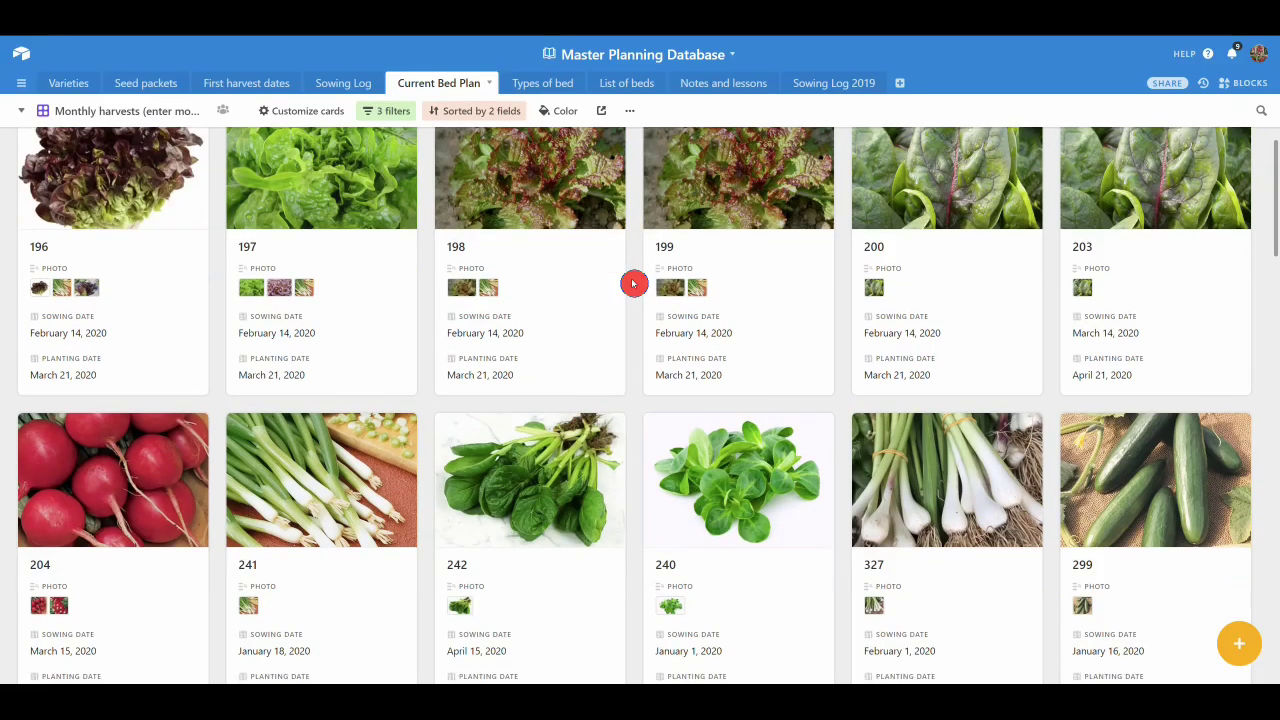
{"action": "scroll", "coordinate": [832, 284], "scroll_direction": "down", "scroll_amount": 3}
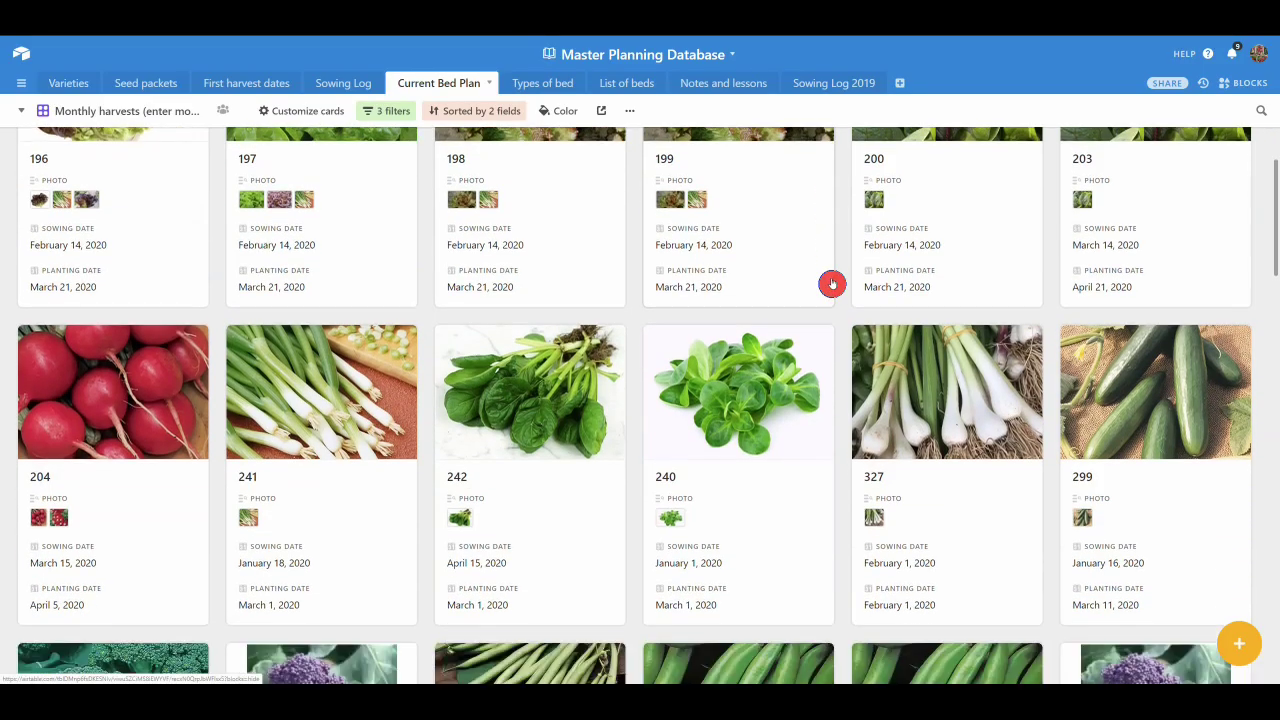
{"action": "scroll", "coordinate": [832, 284], "scroll_direction": "down", "scroll_amount": 2}
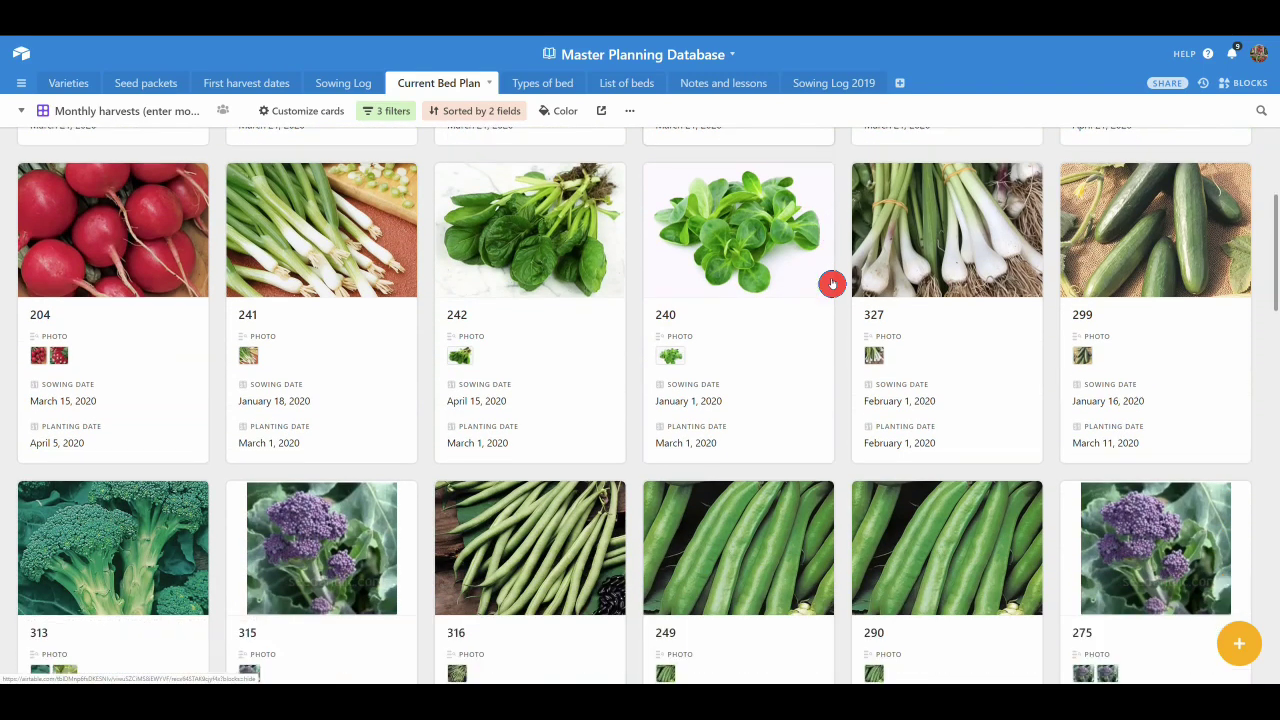
{"action": "scroll", "coordinate": [832, 284], "scroll_direction": "down", "scroll_amount": 1}
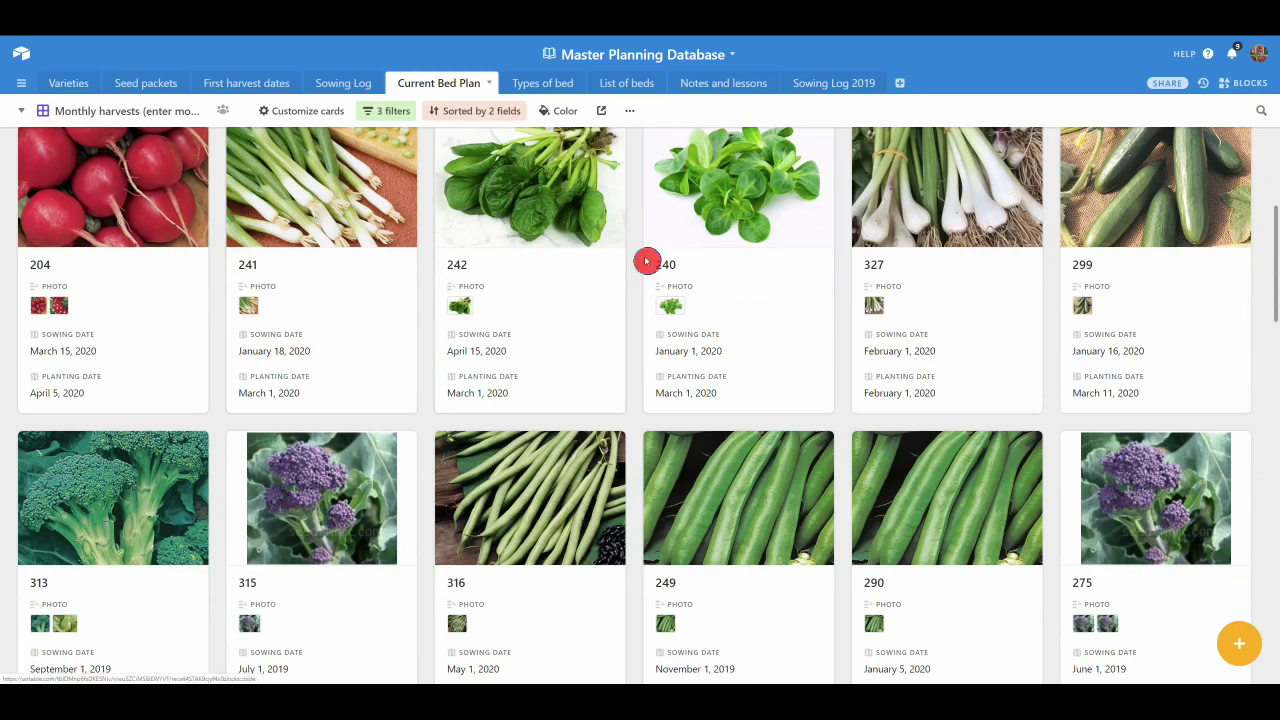
{"action": "left_click", "coordinate": [294, 113]}
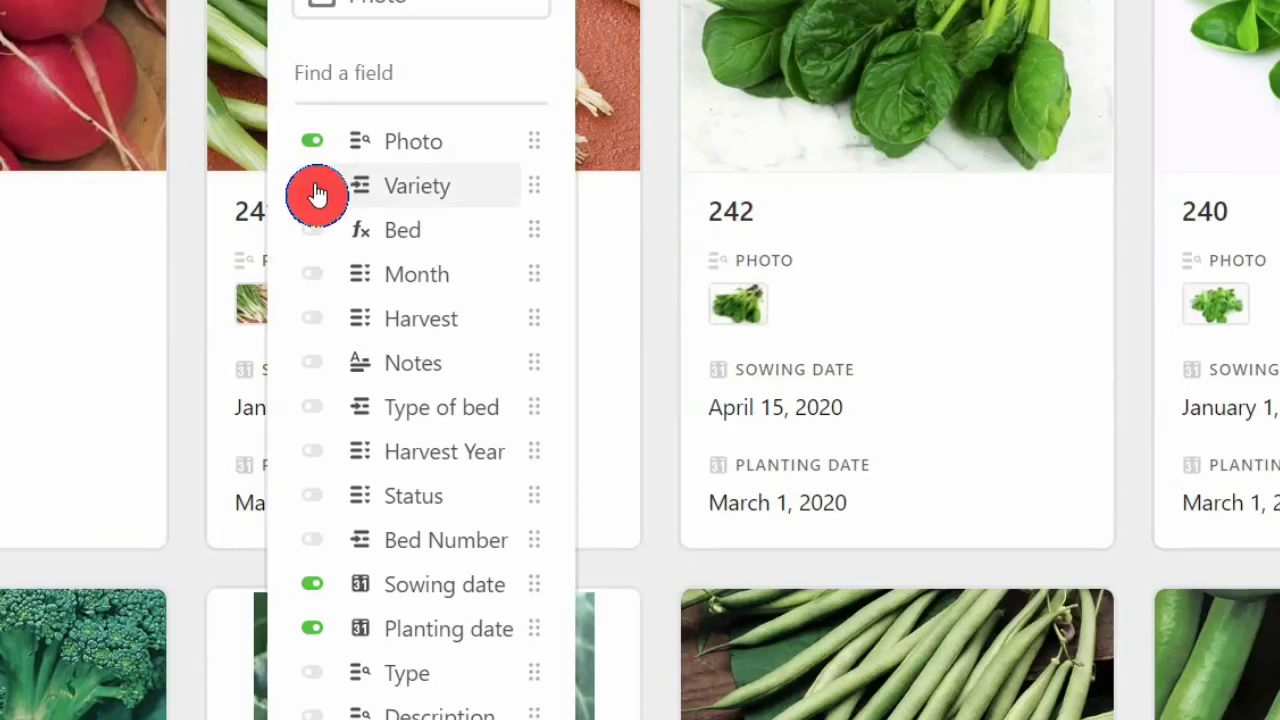
{"action": "left_click", "coordinate": [316, 193]}
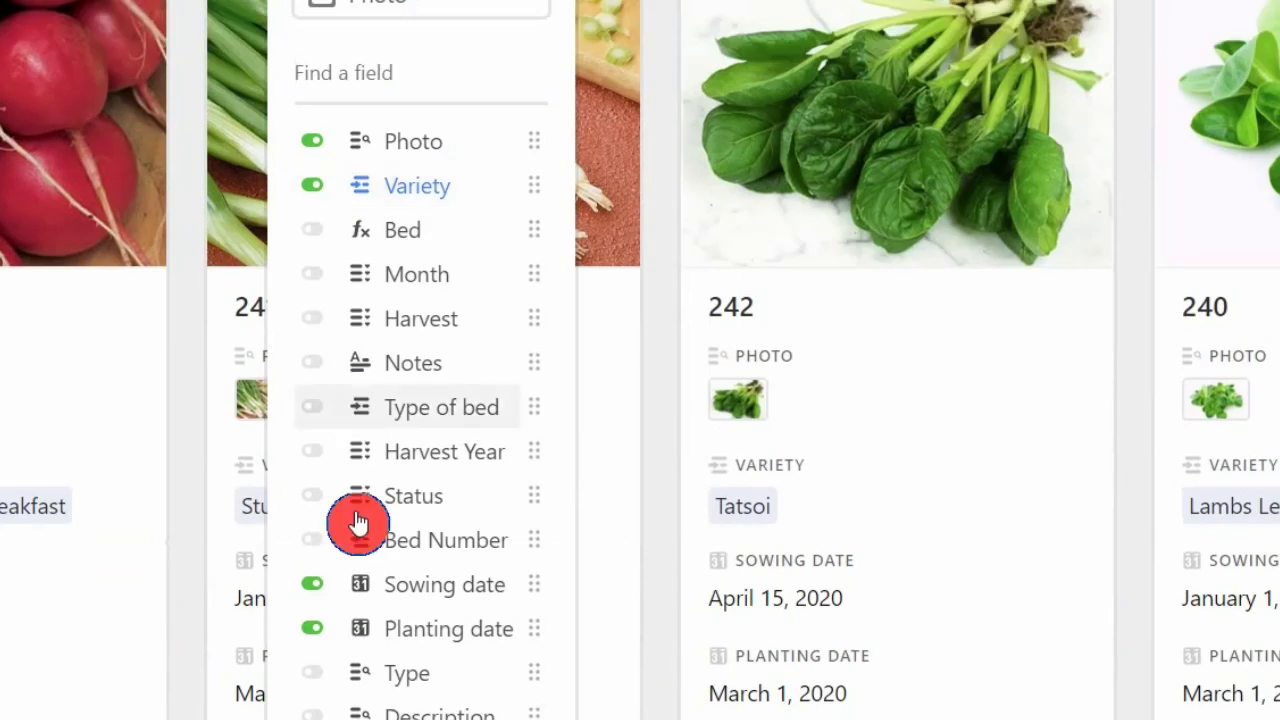
{"action": "left_click", "coordinate": [326, 673]}
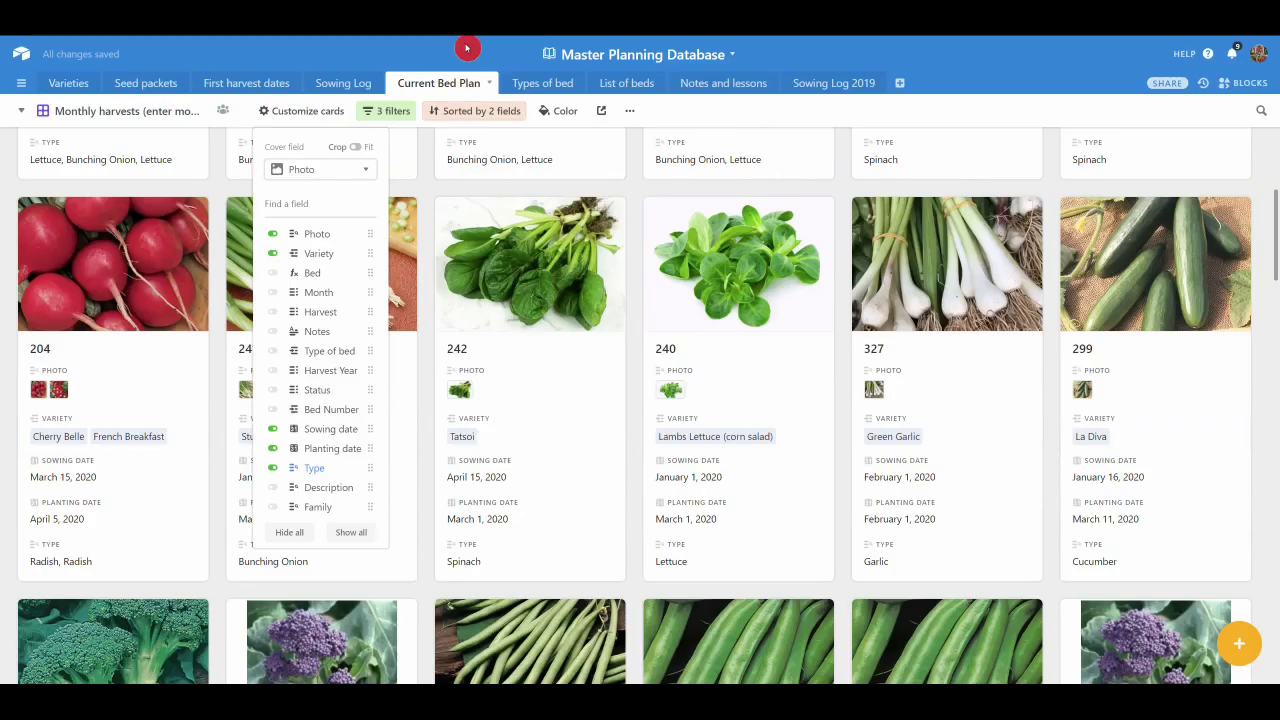
{"action": "left_click", "coordinate": [466, 48]}
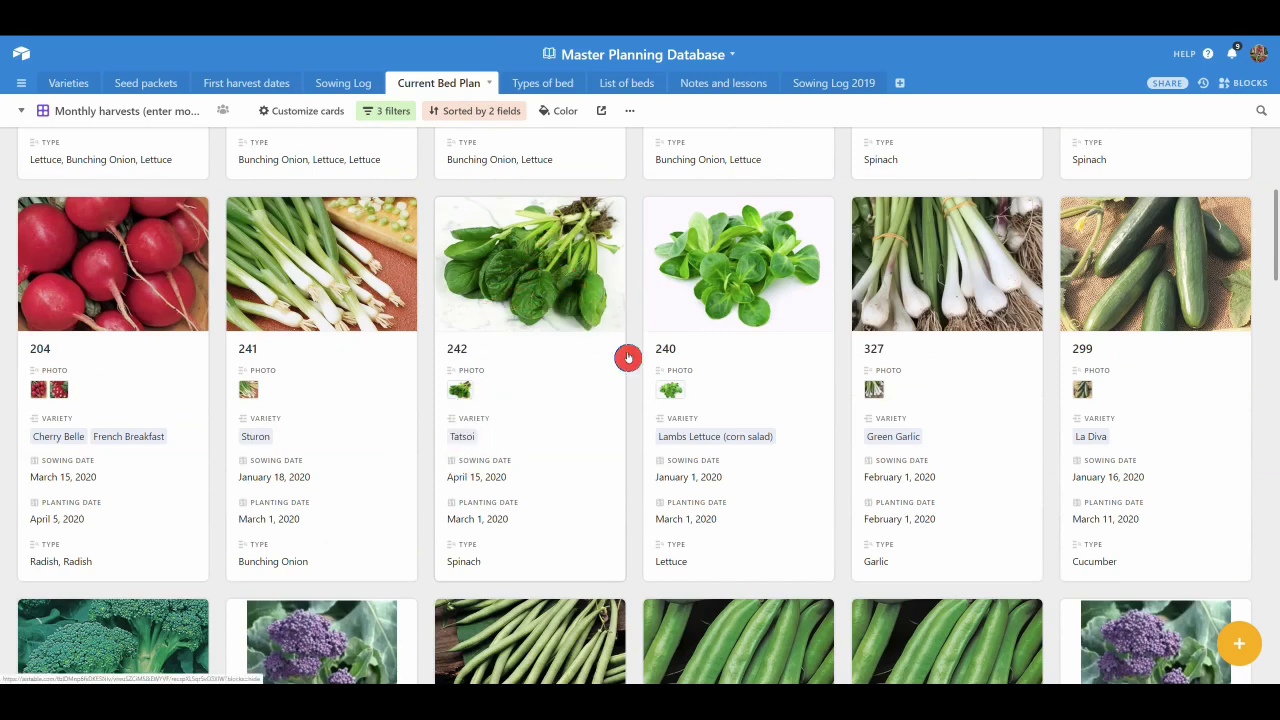
Look through all the May harvest cards, examining their photos, varieties, sowing dates, planting dates and crop types.
{"action": "scroll", "coordinate": [826, 334], "scroll_direction": "down", "scroll_amount": 1}
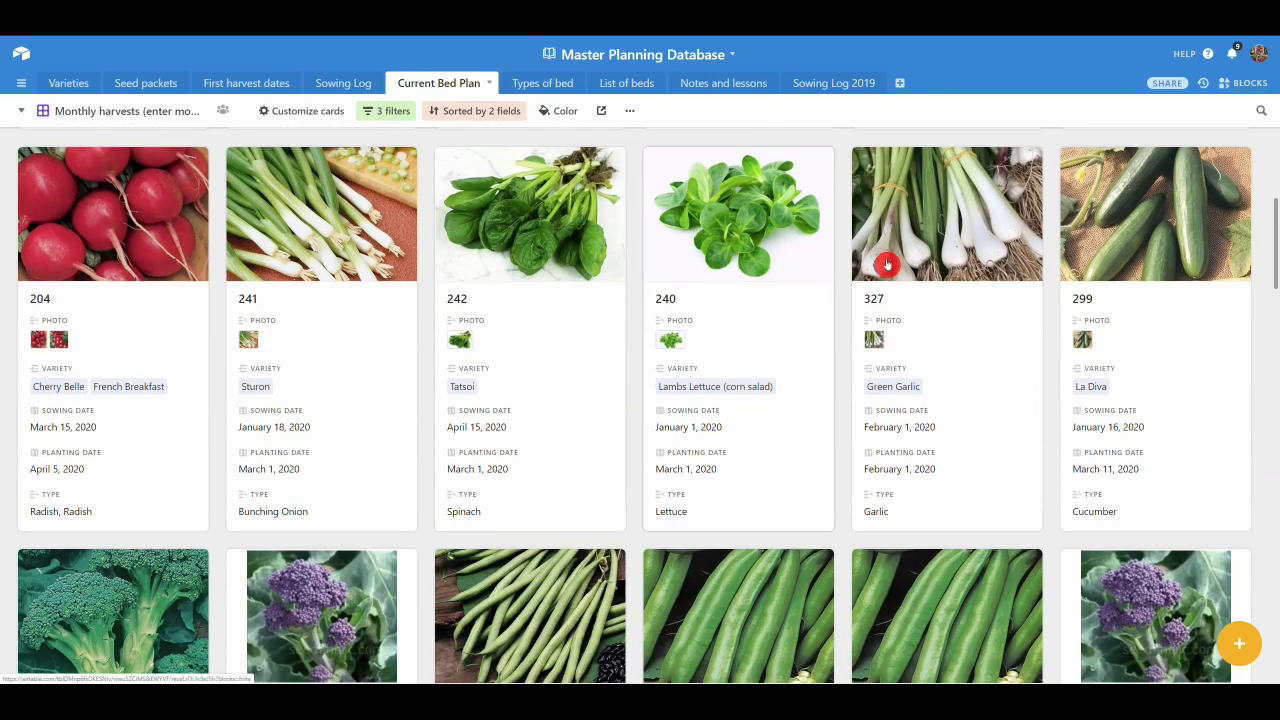
{"action": "scroll", "coordinate": [1012, 300], "scroll_direction": "down", "scroll_amount": 3}
{"action": "scroll", "coordinate": [1013, 304], "scroll_direction": "down", "scroll_amount": 2}
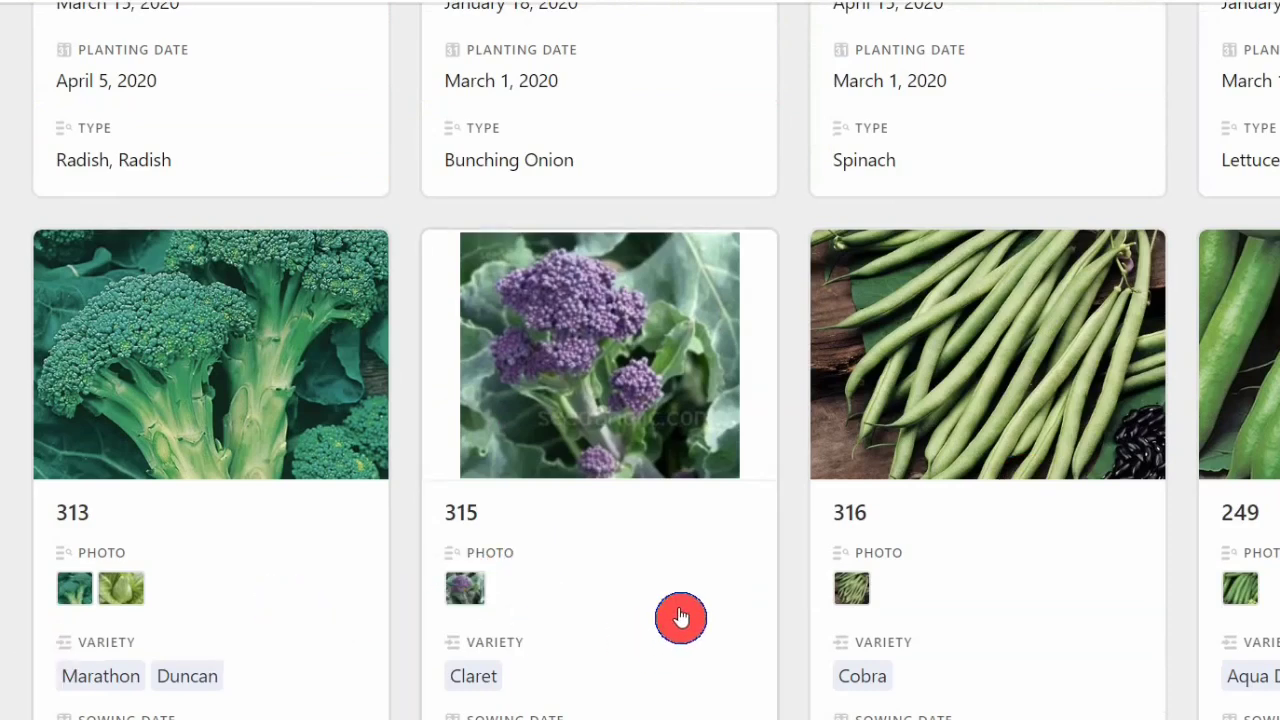
{"action": "scroll", "coordinate": [680, 617], "scroll_direction": "down", "scroll_amount": 1}
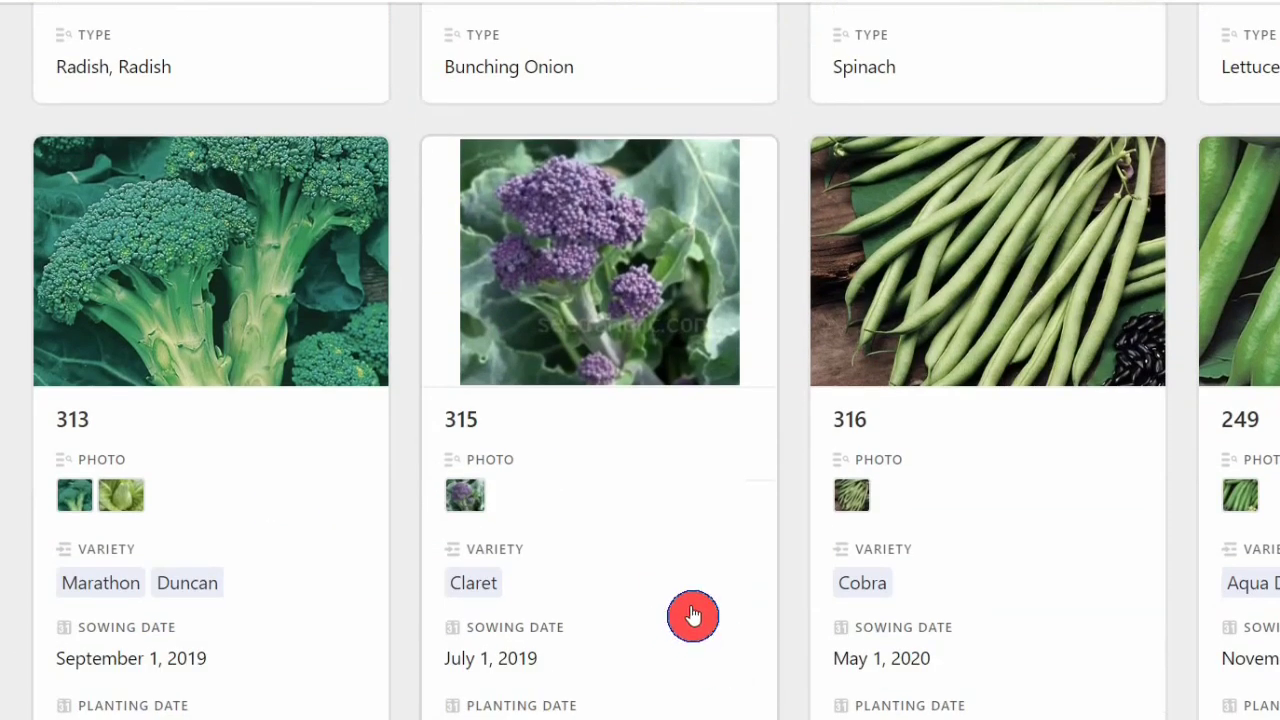
{"action": "scroll", "coordinate": [1078, 540], "scroll_direction": "down", "scroll_amount": 1}
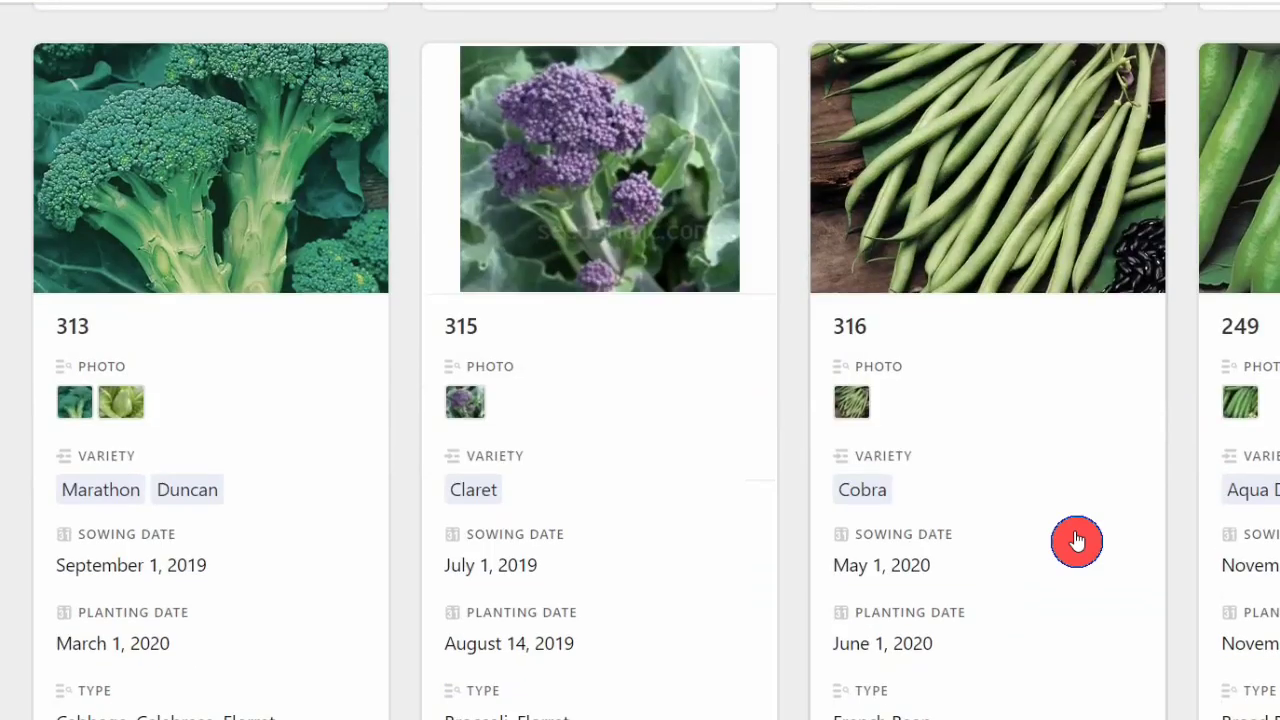
{"action": "scroll", "coordinate": [1077, 540], "scroll_direction": "down", "scroll_amount": 1}
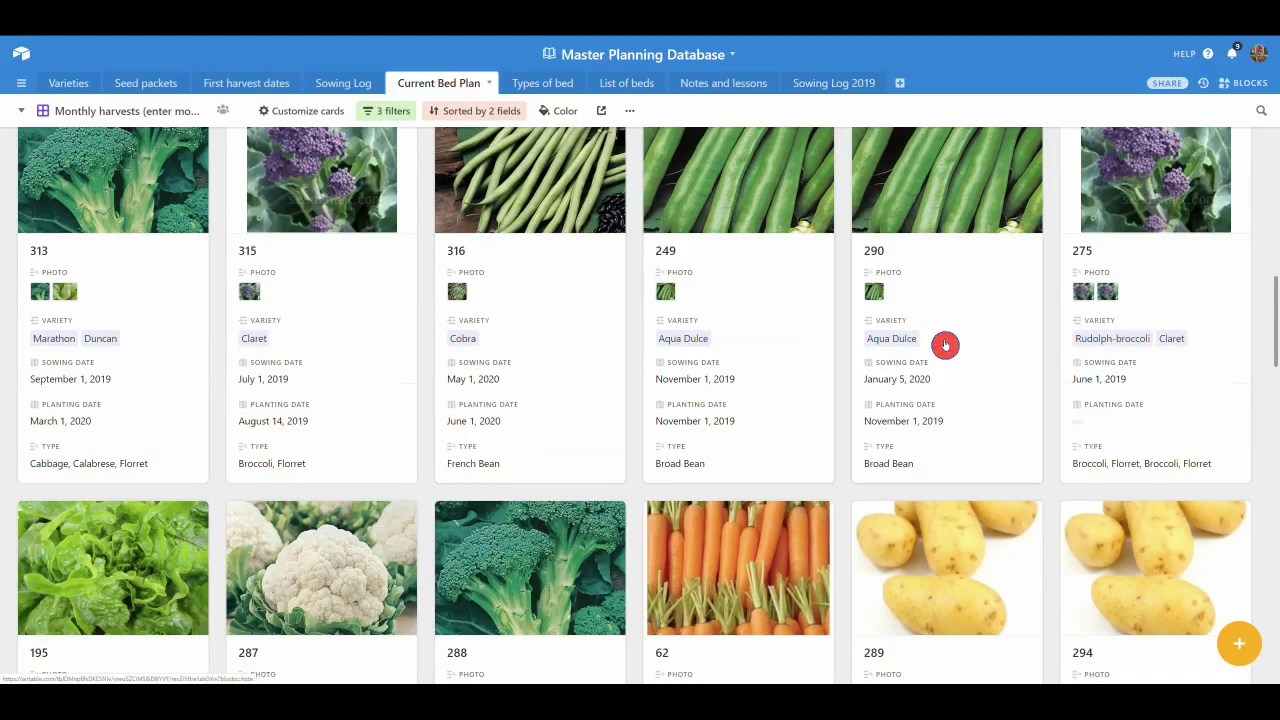
{"action": "scroll", "coordinate": [945, 345], "scroll_direction": "down", "scroll_amount": 1}
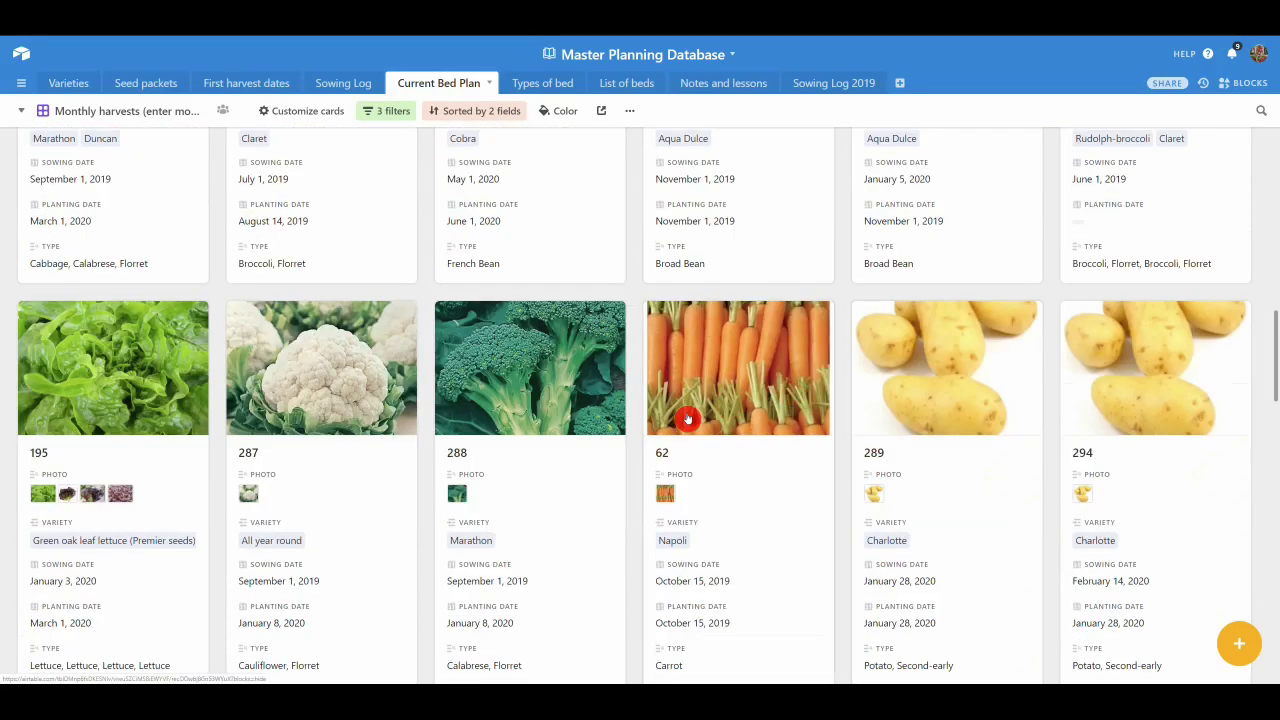
{"action": "scroll", "coordinate": [538, 481], "scroll_direction": "down", "scroll_amount": 2}
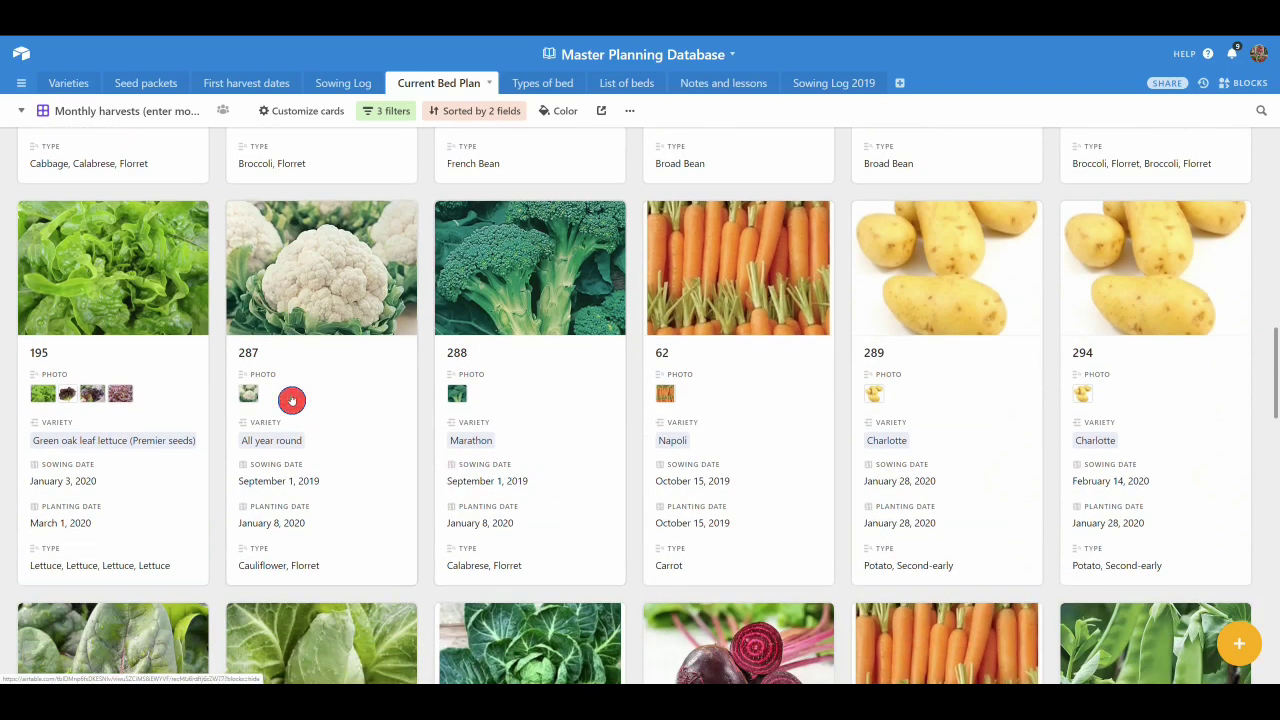
{"action": "scroll", "coordinate": [370, 421], "scroll_direction": "down", "scroll_amount": 4}
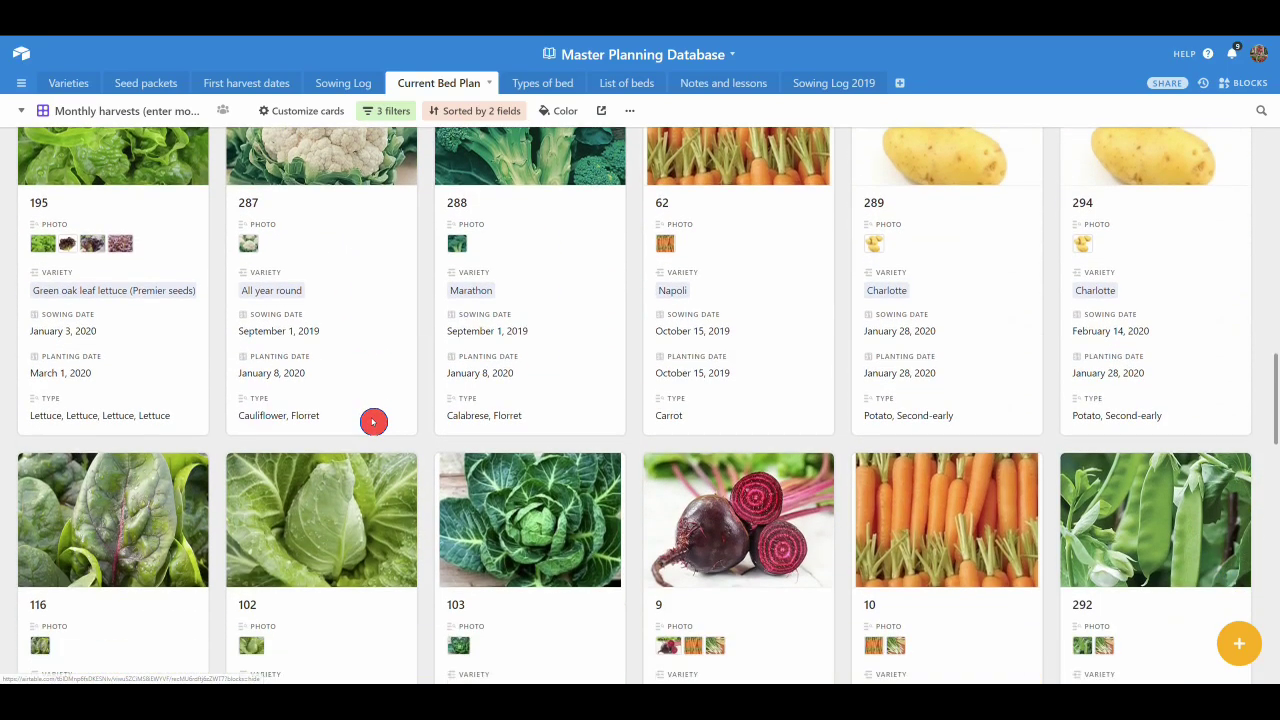
{"action": "scroll", "coordinate": [379, 459], "scroll_direction": "down", "scroll_amount": 3}
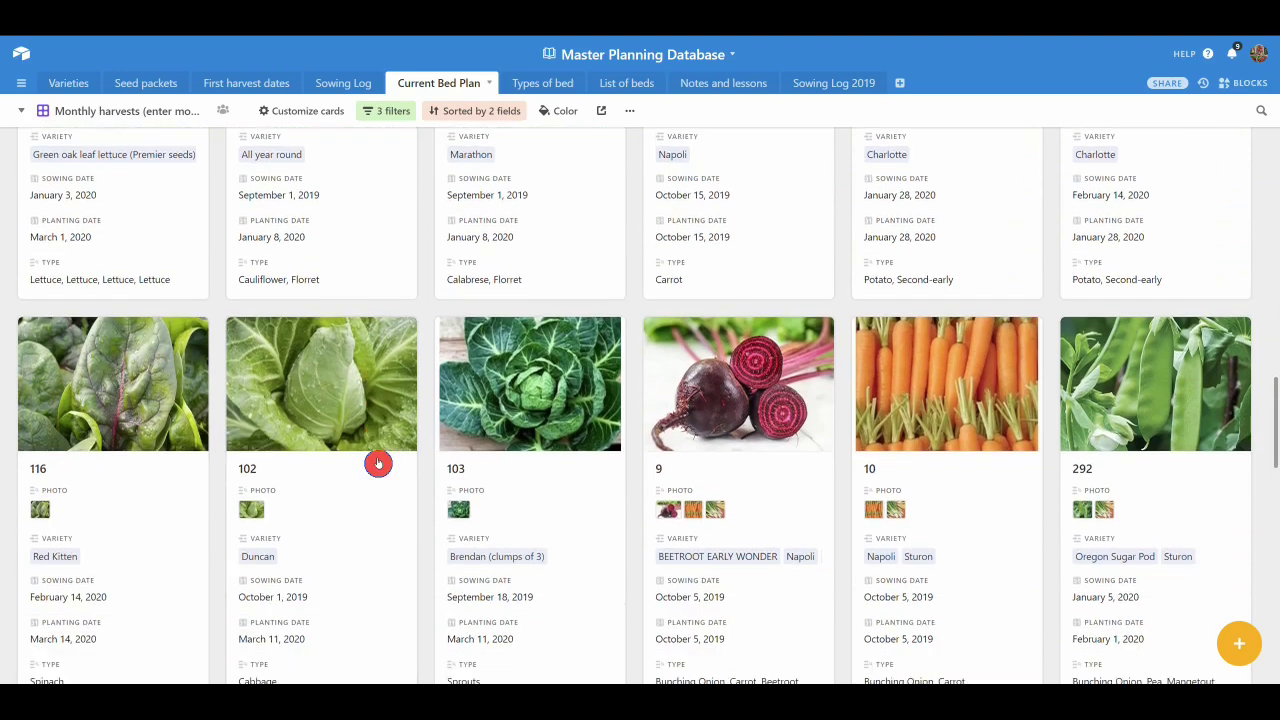
{"action": "scroll", "coordinate": [809, 453], "scroll_direction": "down", "scroll_amount": 2}
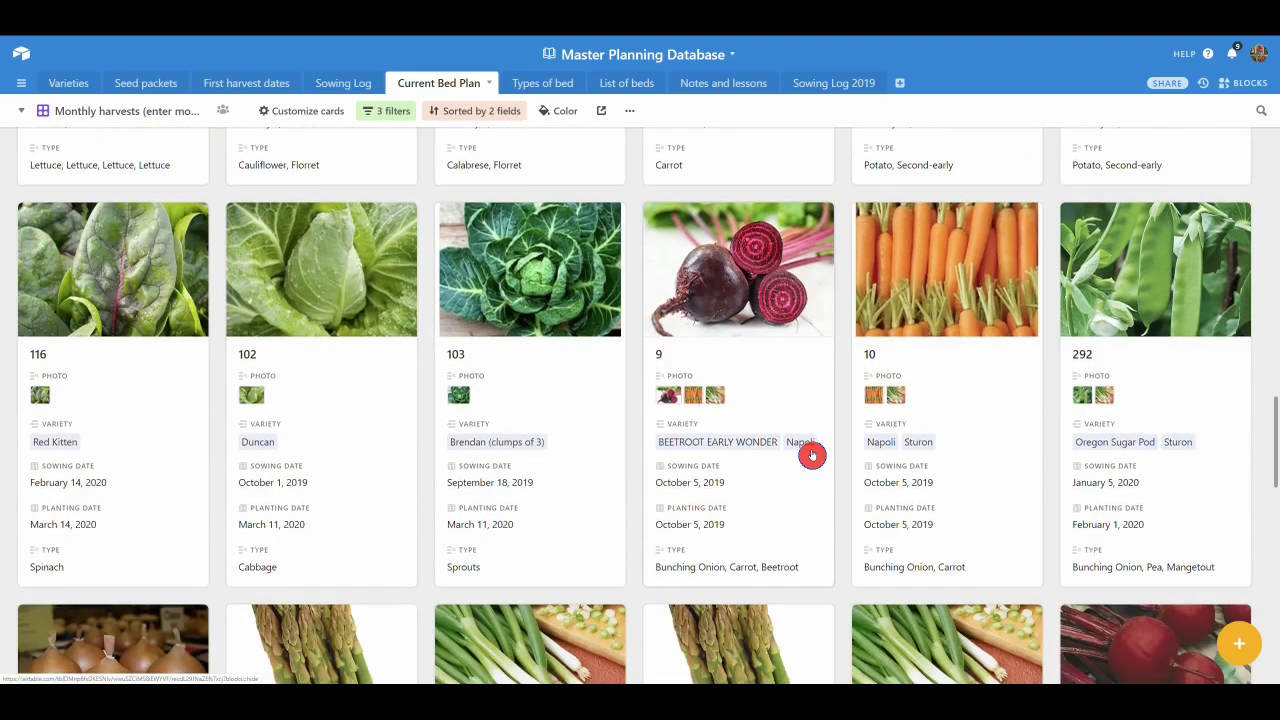
{"action": "scroll", "coordinate": [1229, 435], "scroll_direction": "down", "scroll_amount": 4}
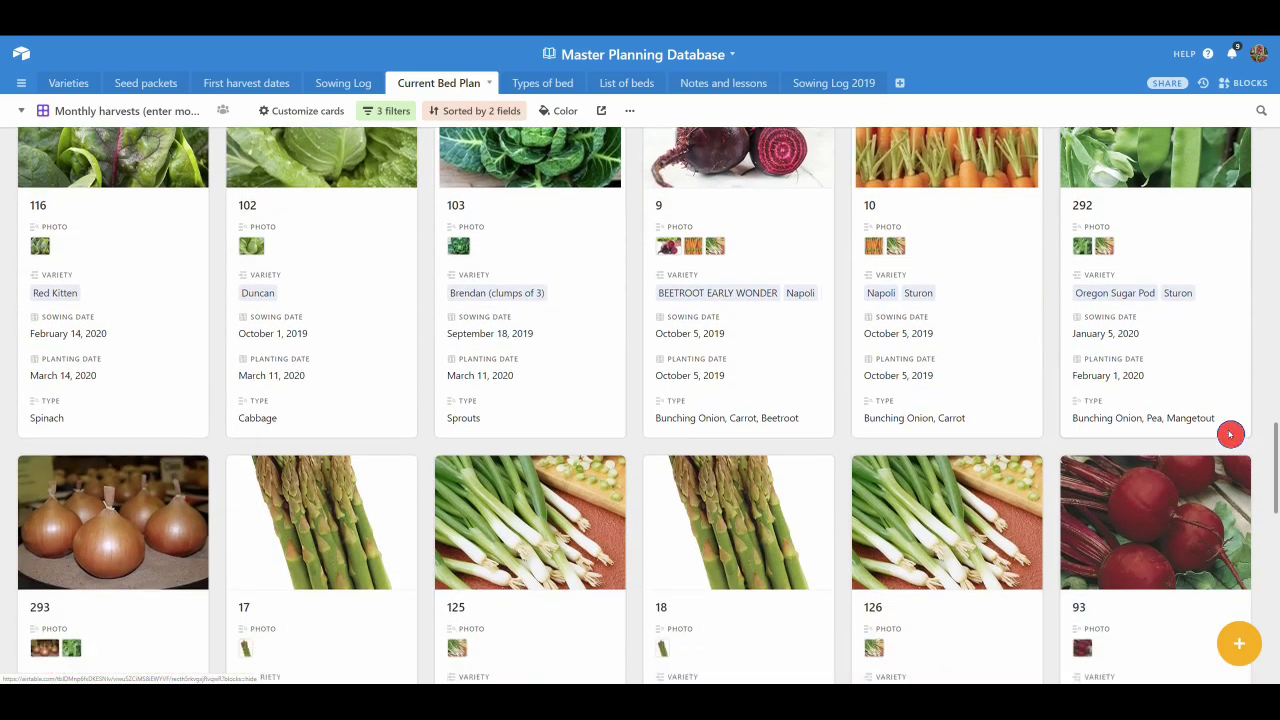
{"action": "scroll", "coordinate": [714, 463], "scroll_direction": "down", "scroll_amount": 5}
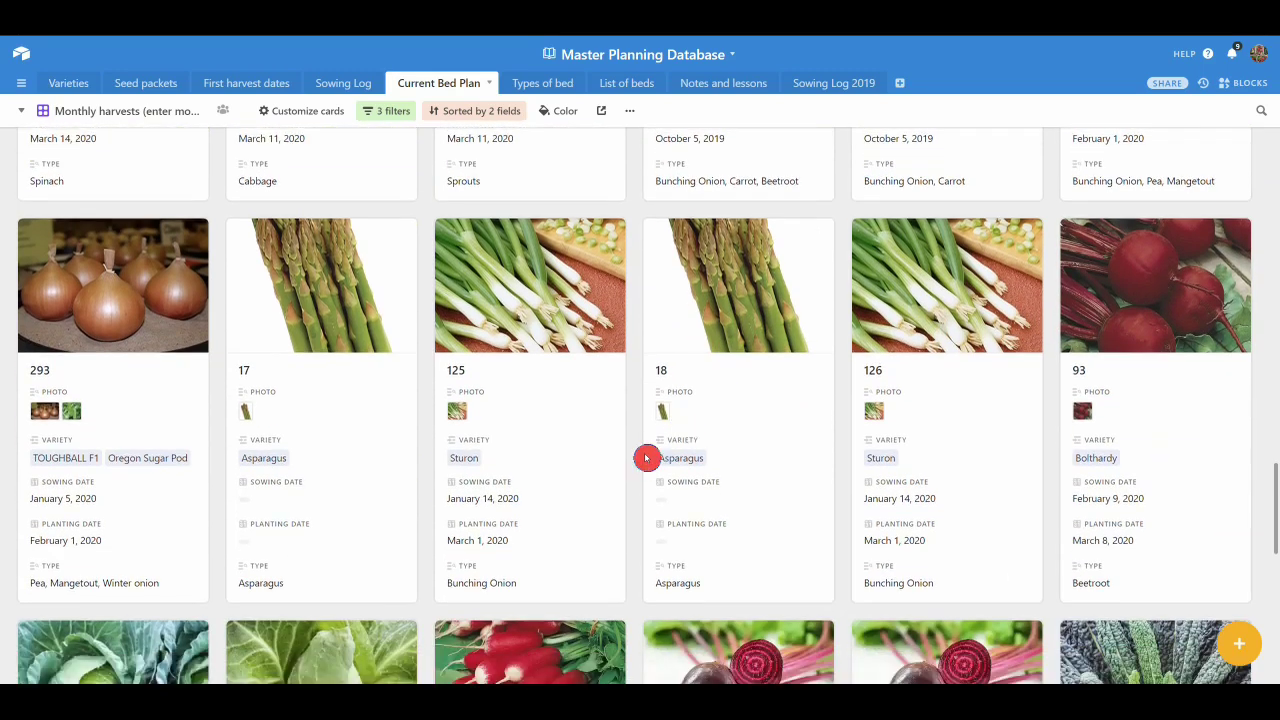
{"action": "scroll", "coordinate": [207, 432], "scroll_direction": "down", "scroll_amount": 5}
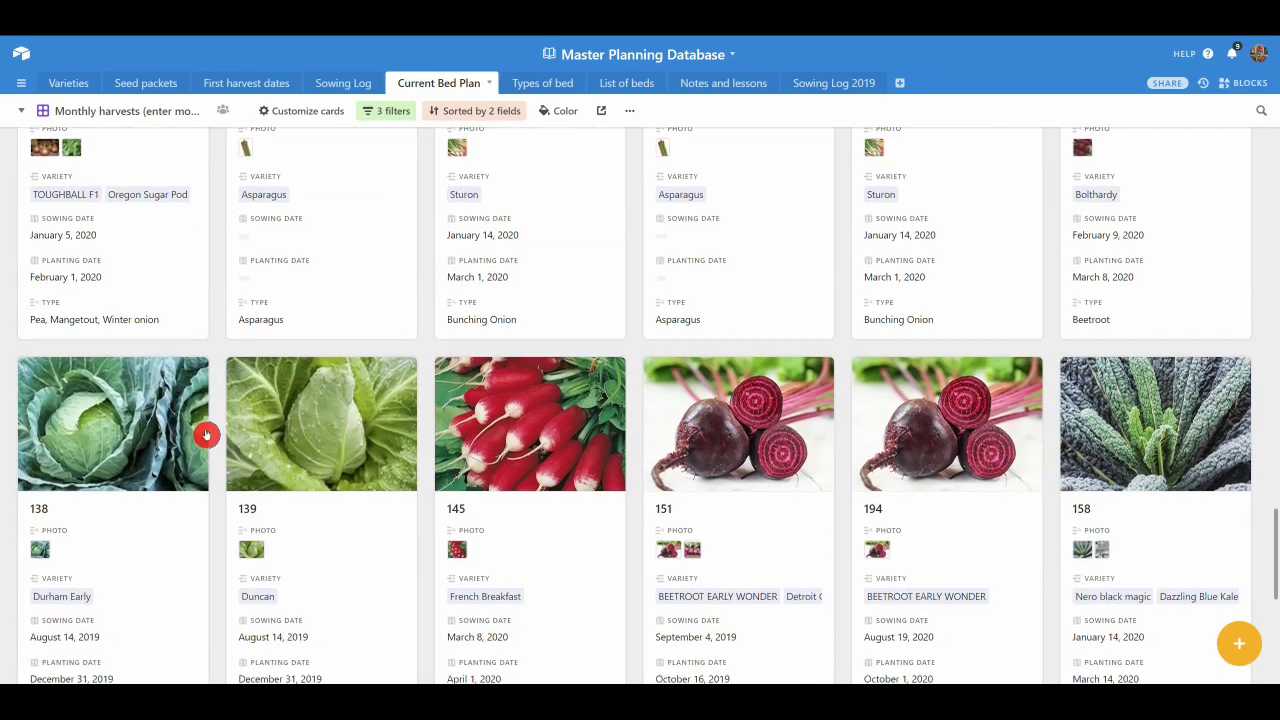
{"action": "scroll", "coordinate": [208, 435], "scroll_direction": "down", "scroll_amount": 1}
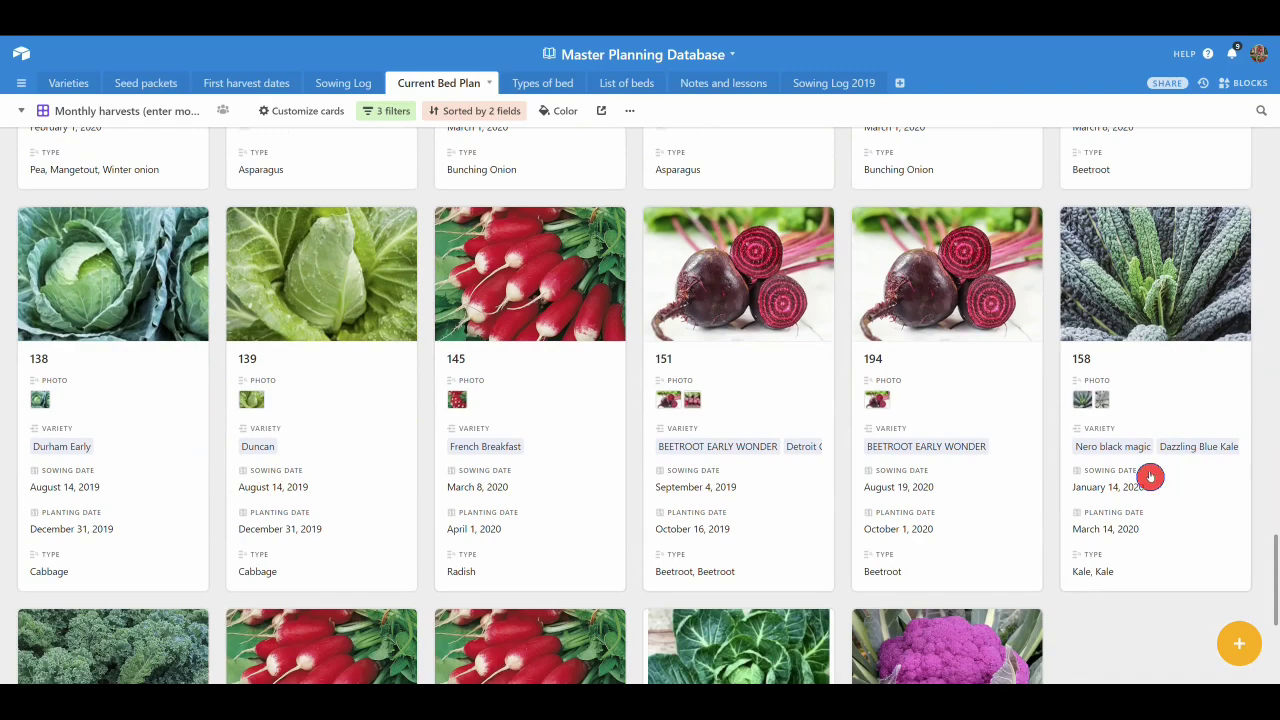
{"action": "scroll", "coordinate": [1151, 477], "scroll_direction": "down", "scroll_amount": 2}
{"action": "scroll", "coordinate": [1151, 477], "scroll_direction": "down", "scroll_amount": 4}
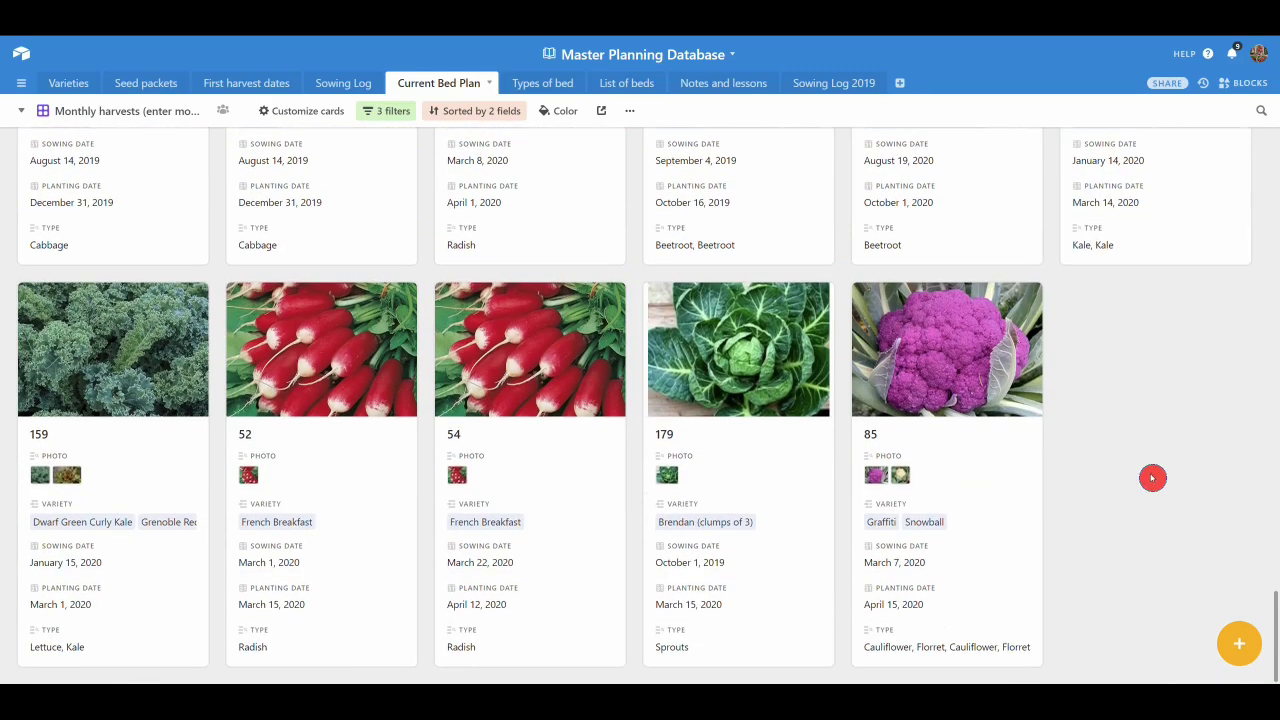
{"action": "scroll", "coordinate": [1151, 478], "scroll_direction": "up", "scroll_amount": 5}
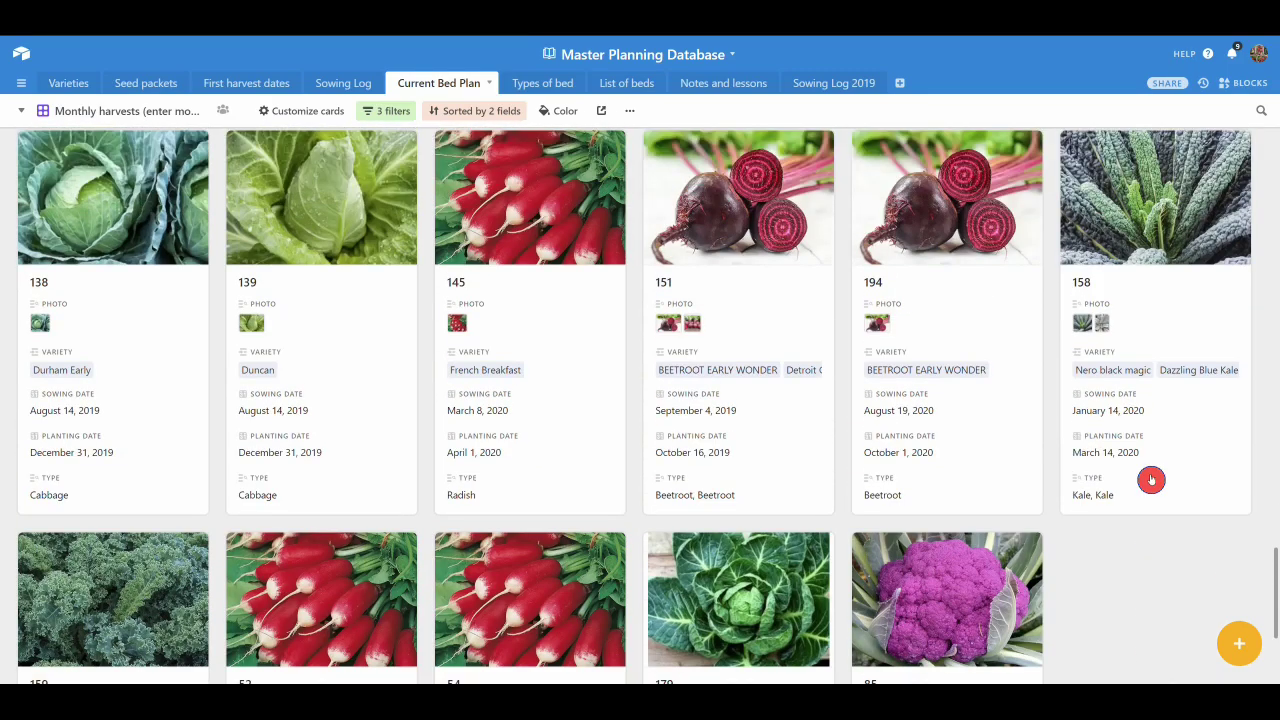
Switch the Current Bed Plan to the "Successions (enter type)" gallery view.
{"action": "scroll", "coordinate": [1151, 480], "scroll_direction": "up", "scroll_amount": 3}
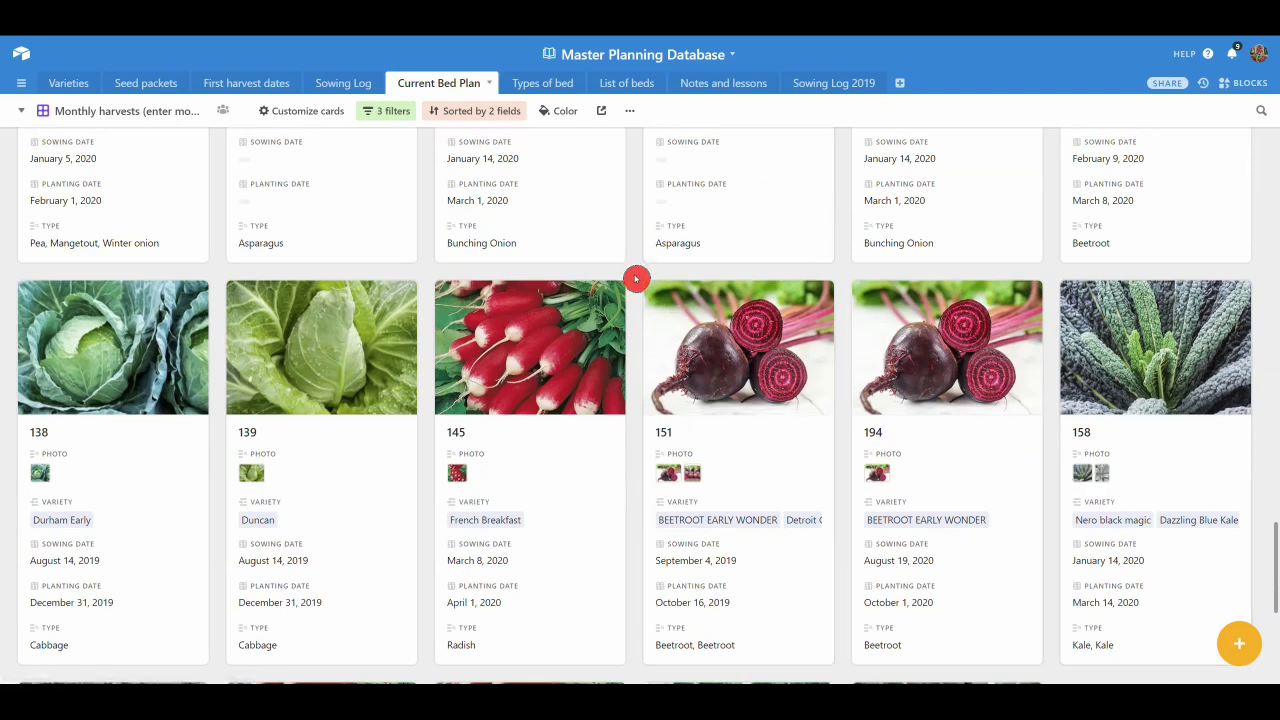
{"action": "left_click", "coordinate": [92, 116]}
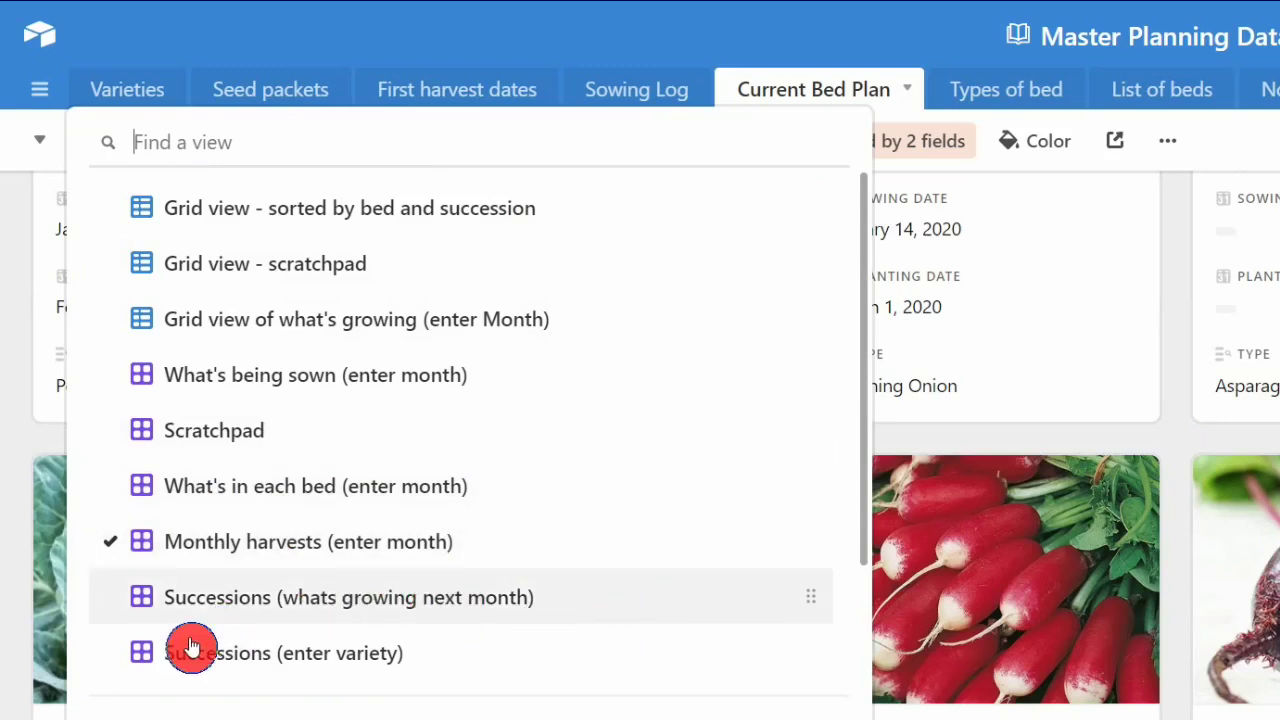
{"action": "scroll", "coordinate": [508, 563], "scroll_direction": "down", "scroll_amount": 3}
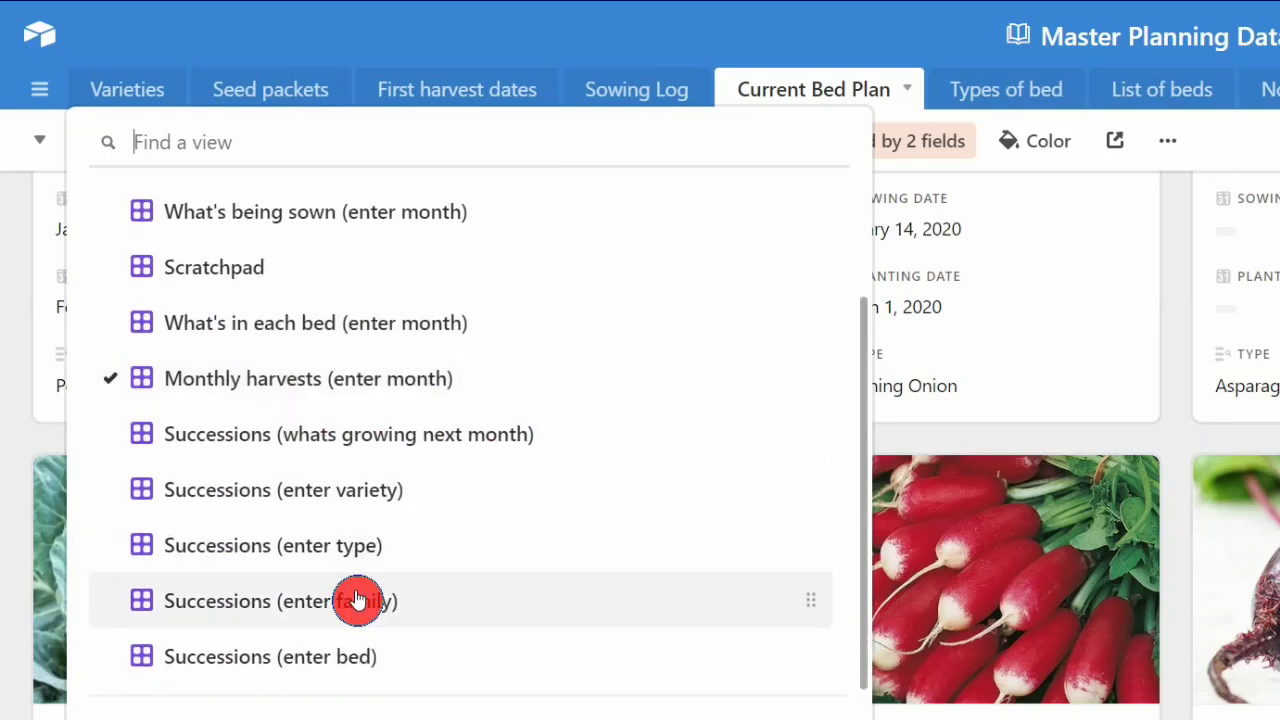
{"action": "left_click", "coordinate": [235, 552]}
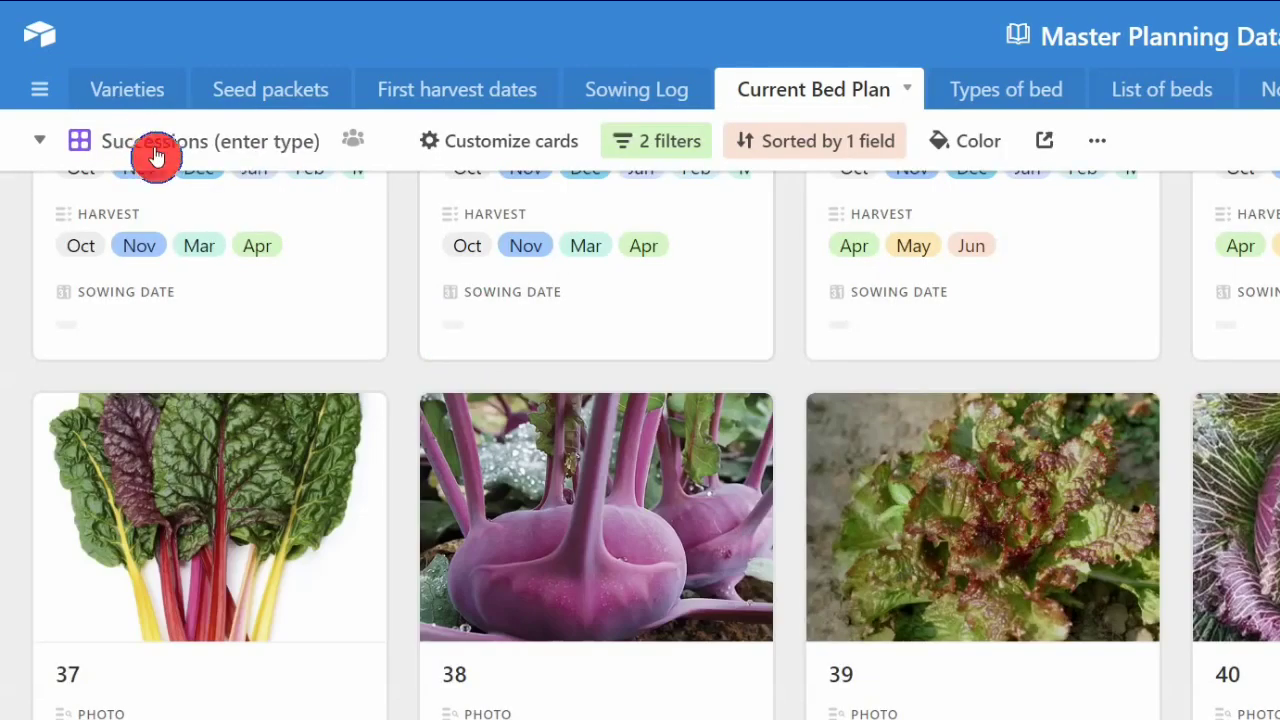
Set the gallery's Type filter condition to contains "cabbage".
{"action": "left_click", "coordinate": [662, 147]}
{"action": "left_click", "coordinate": [1099, 207]}
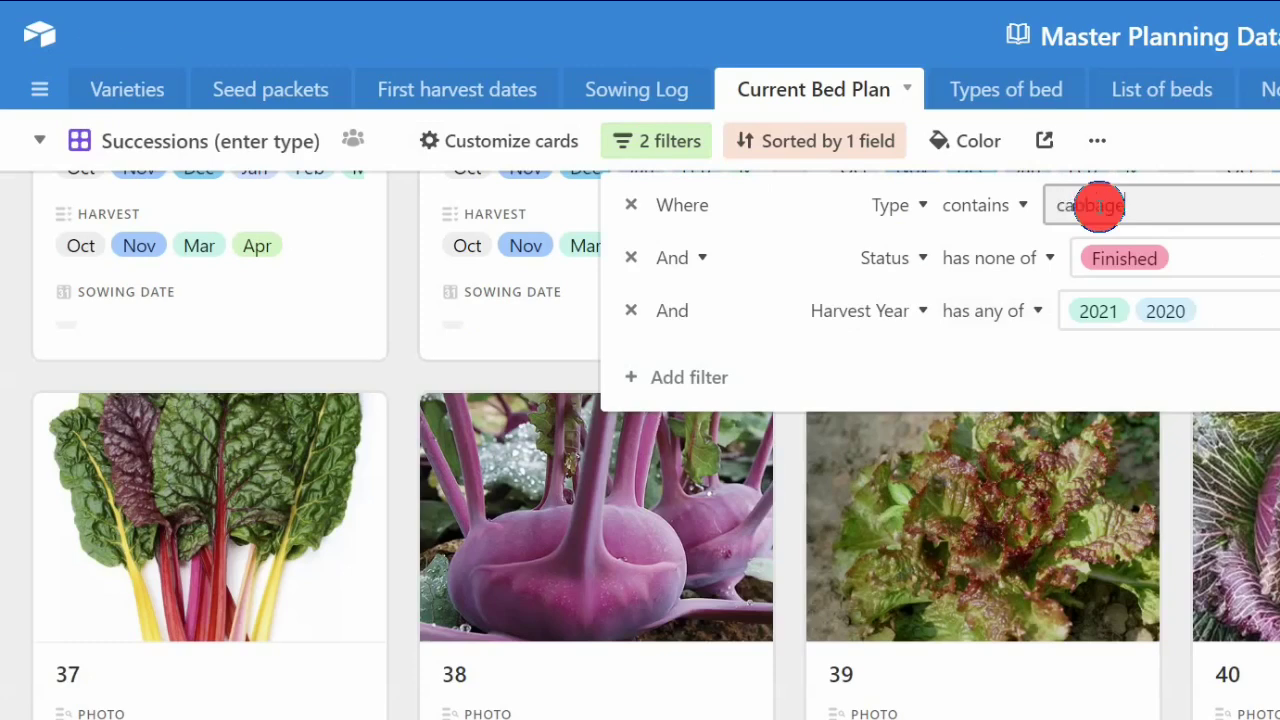
{"action": "type", "text": "cabbage"}
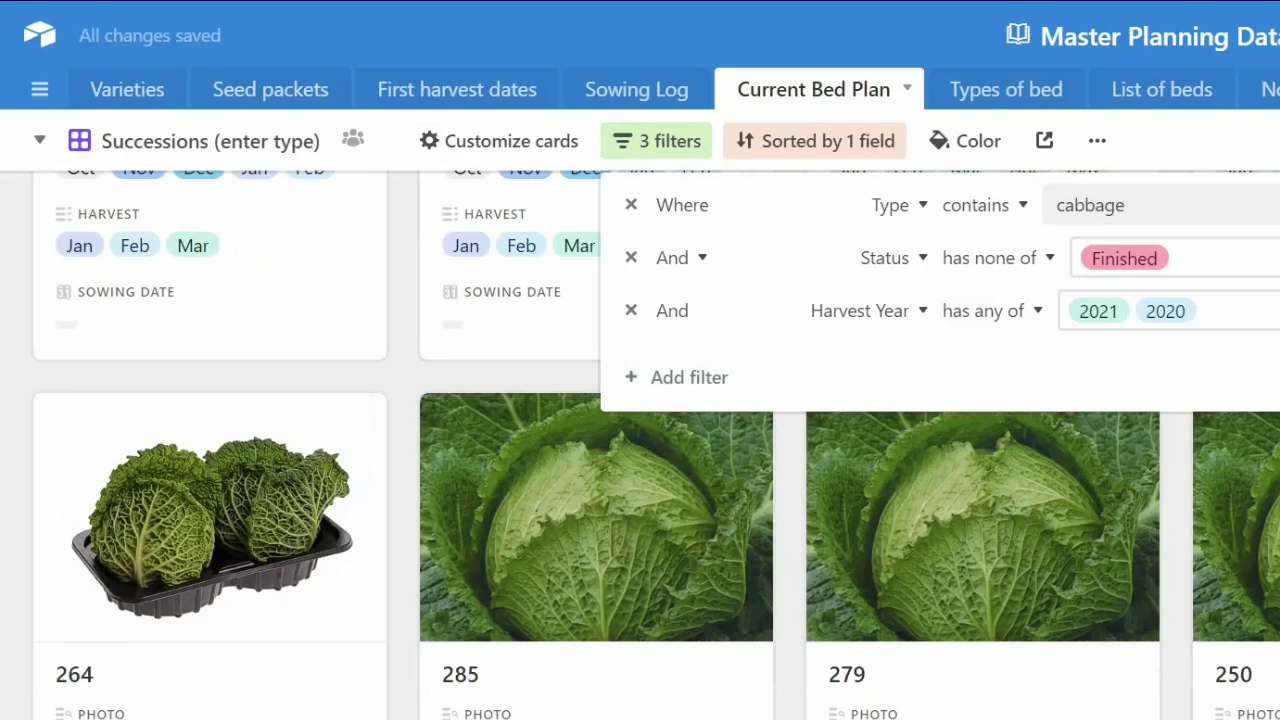
{"action": "key", "text": "Escape"}
Look through the cabbage succession cards, examining their varieties, beds, growing months, harvest months and sowing dates.
{"action": "scroll", "coordinate": [1047, 466], "scroll_direction": "up", "scroll_amount": 2}
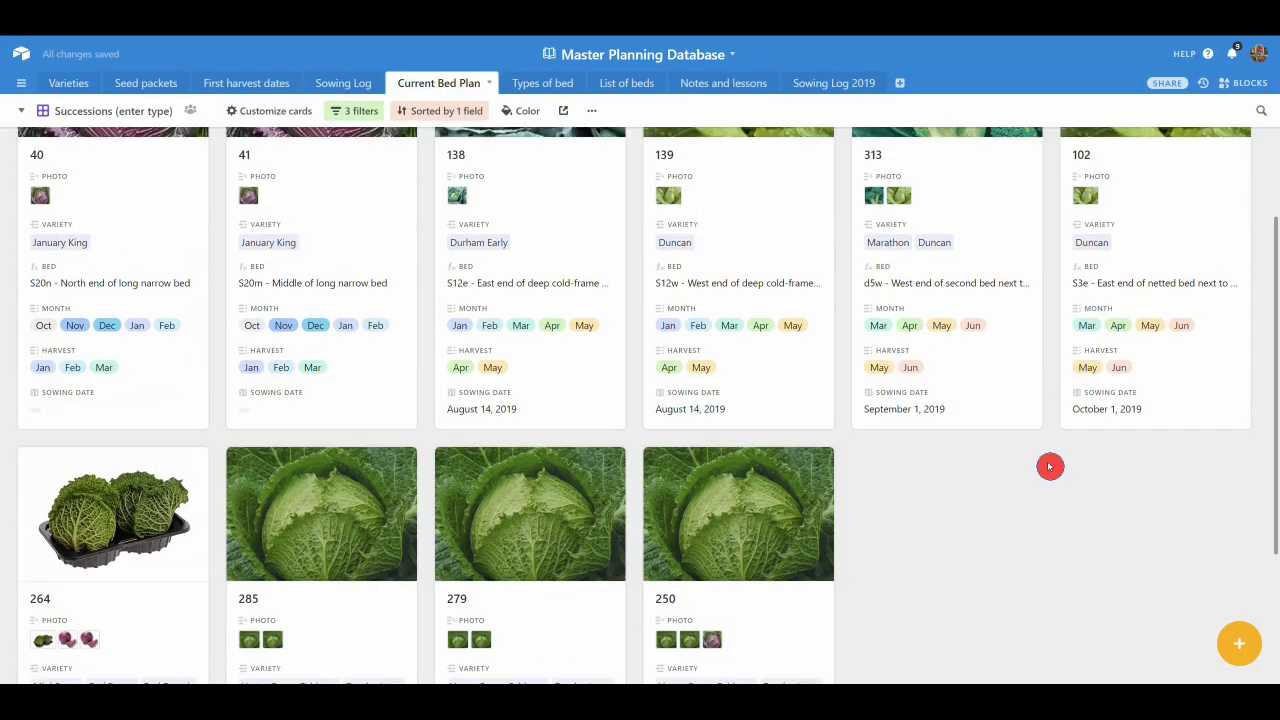
{"action": "scroll", "coordinate": [1050, 466], "scroll_direction": "up", "scroll_amount": 2}
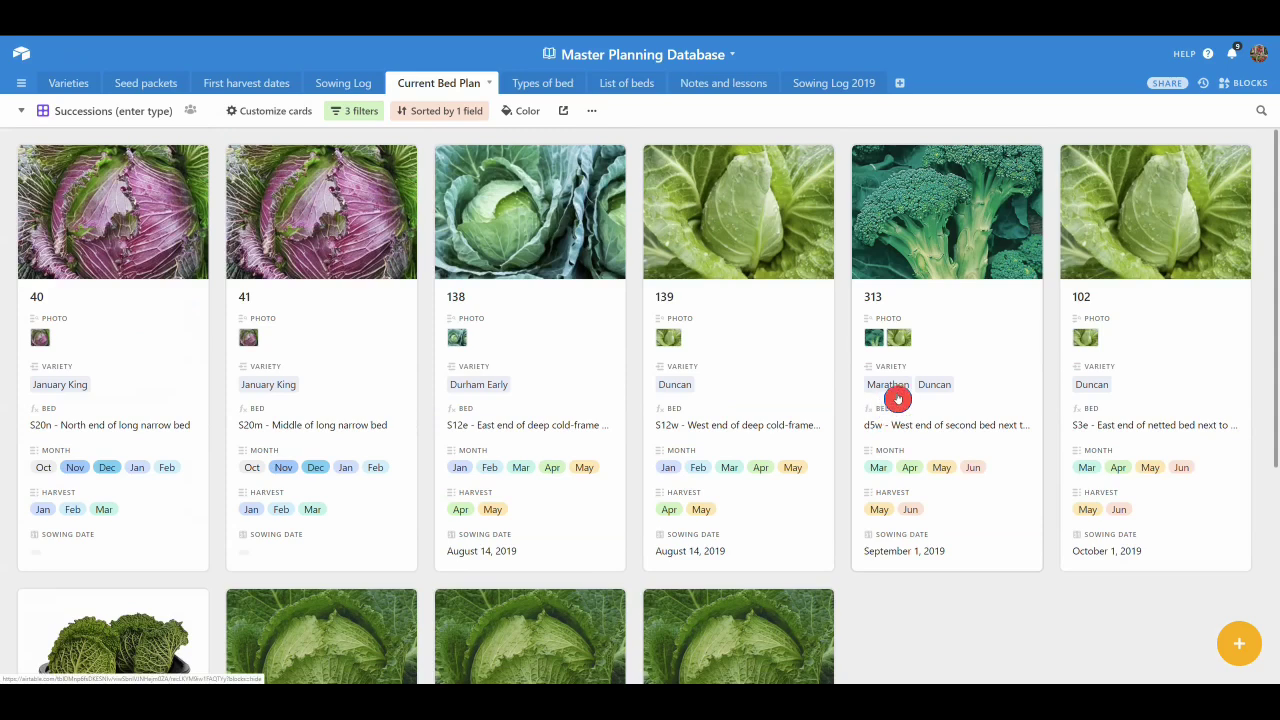
{"action": "scroll", "coordinate": [923, 349], "scroll_direction": "down", "scroll_amount": 1}
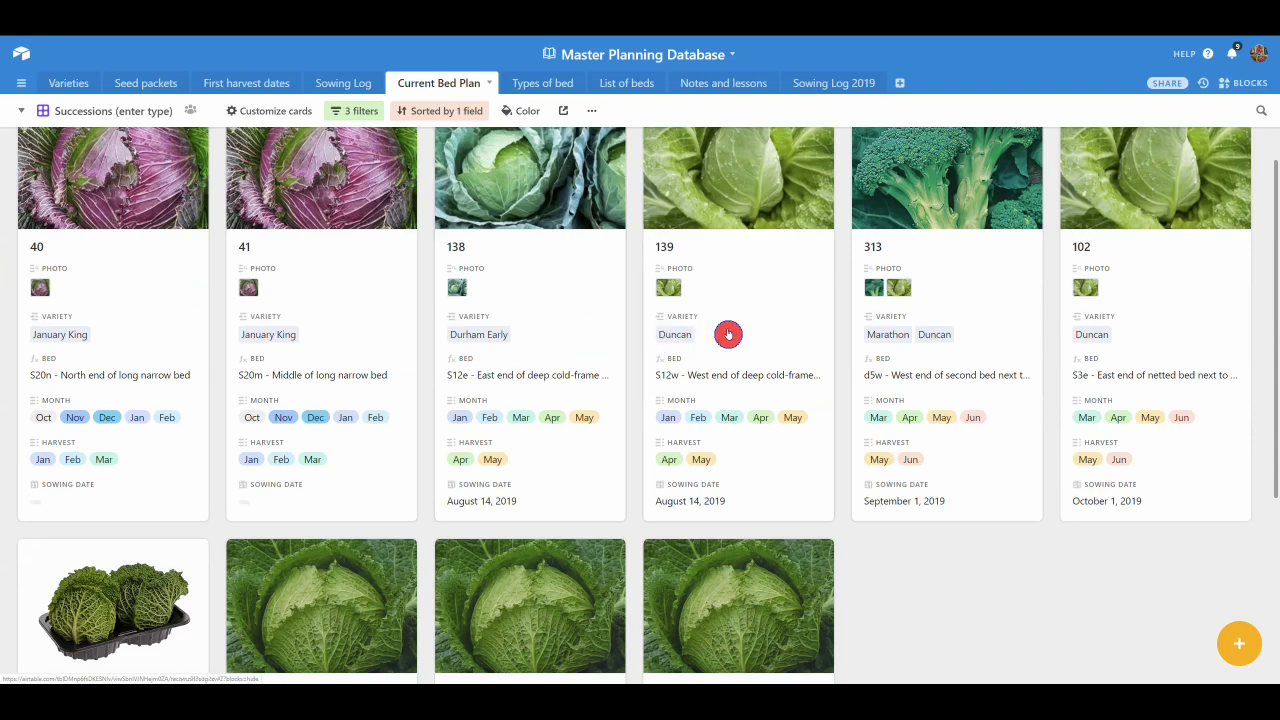
{"action": "scroll", "coordinate": [1011, 338], "scroll_direction": "down", "scroll_amount": 2}
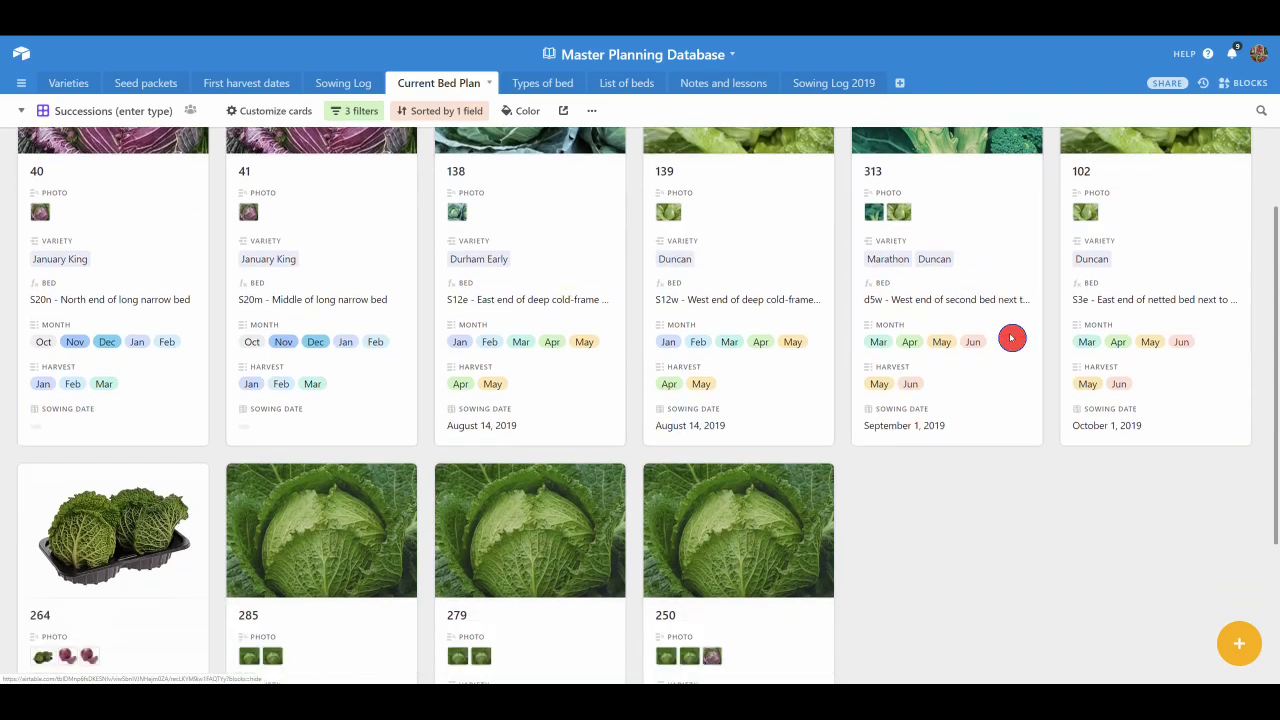
{"action": "scroll", "coordinate": [1011, 338], "scroll_direction": "down", "scroll_amount": 1}
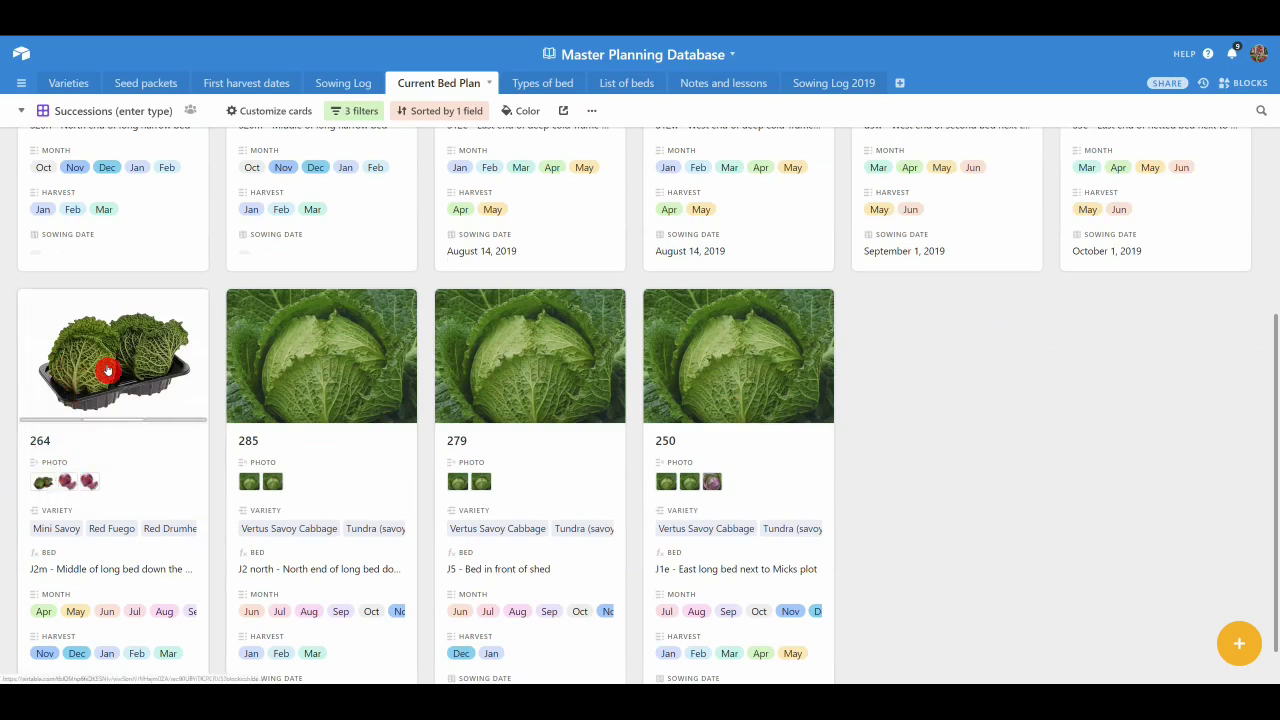
Preview the different variety photos on the multi-variety cabbage cards 264 and 250.
{"action": "left_click", "coordinate": [44, 374]}
{"action": "left_click", "coordinate": [45, 375]}
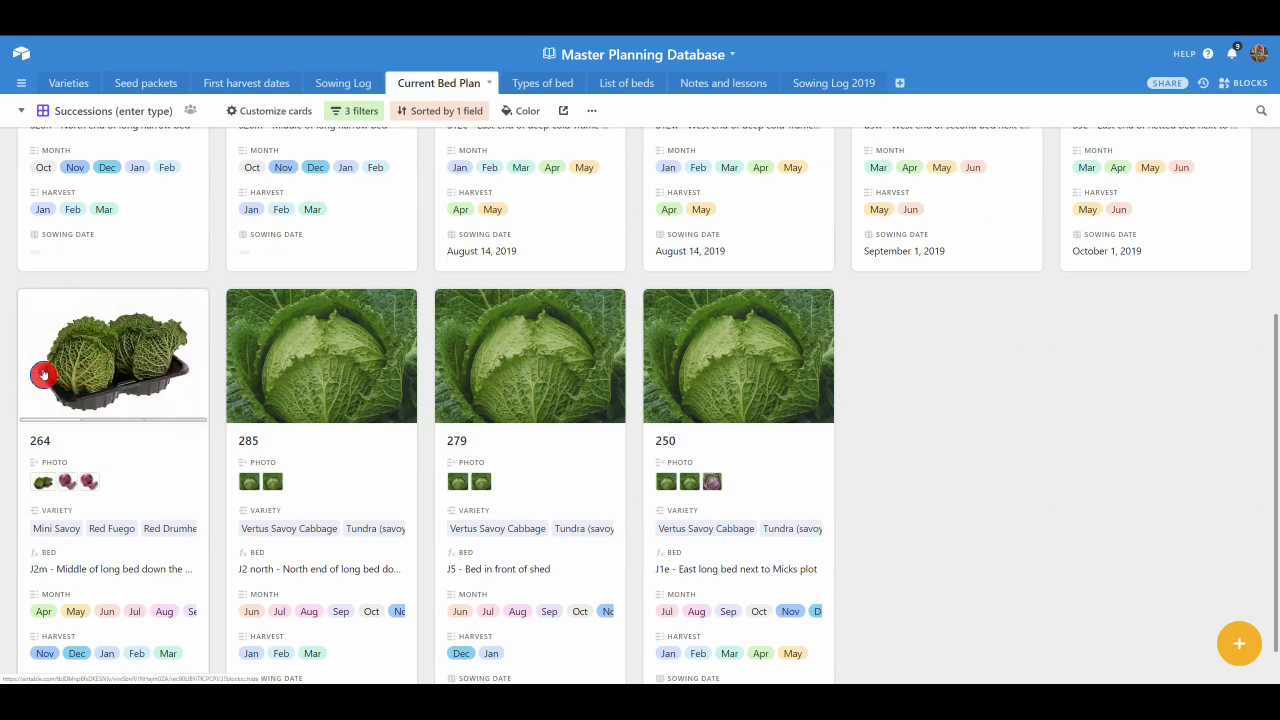
{"action": "left_click", "coordinate": [62, 368]}
{"action": "left_click", "coordinate": [57, 363]}
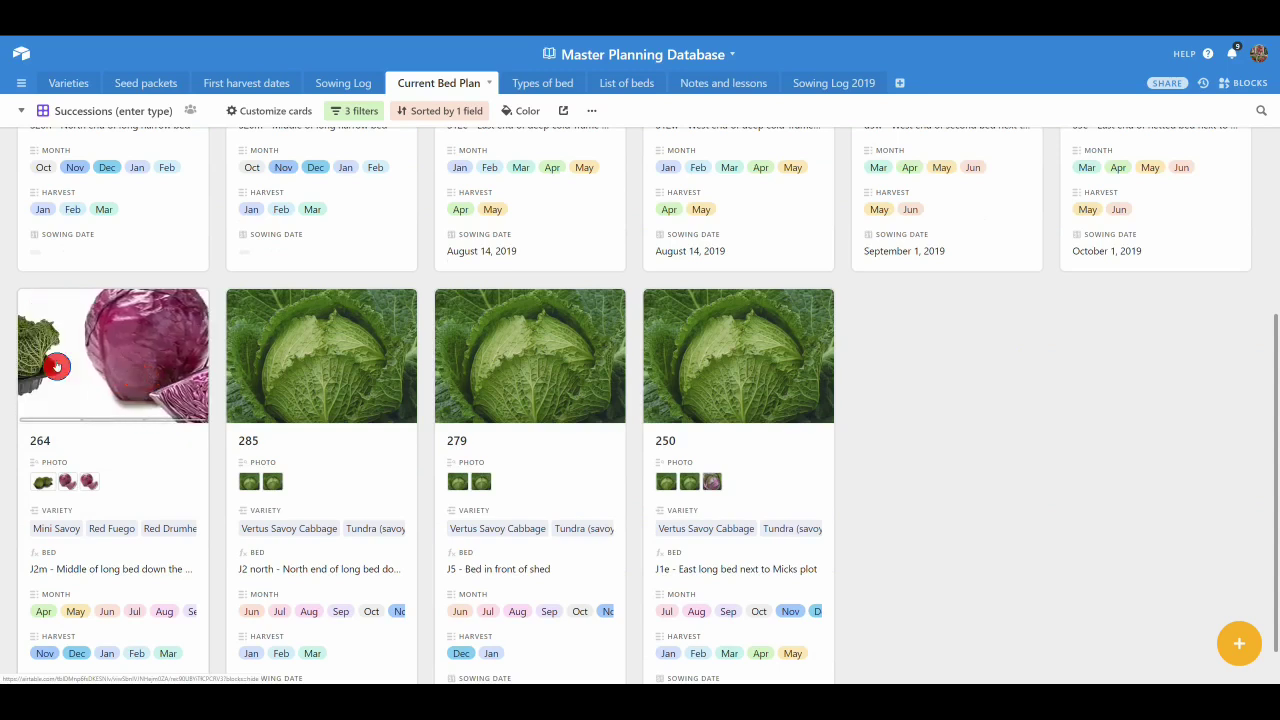
{"action": "left_click", "coordinate": [48, 358]}
{"action": "left_click", "coordinate": [86, 365]}
{"action": "left_click", "coordinate": [86, 357]}
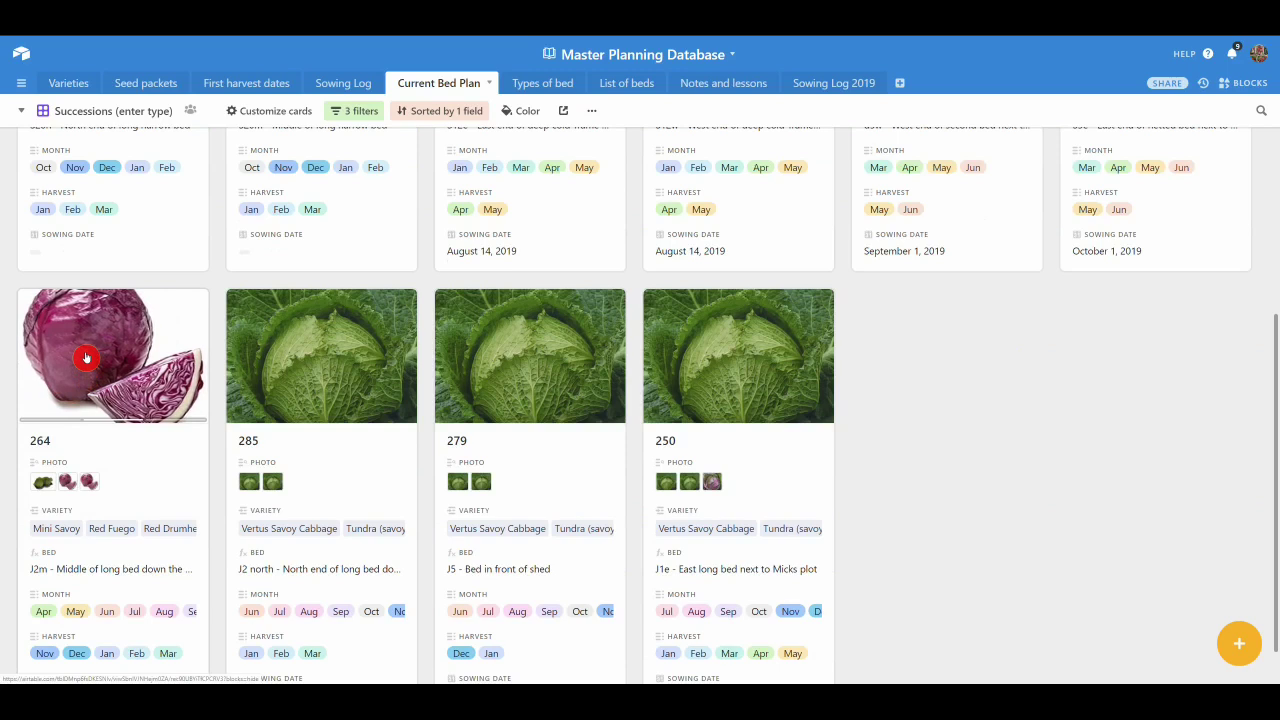
{"action": "left_click", "coordinate": [110, 366]}
{"action": "left_click", "coordinate": [113, 357]}
{"action": "left_click", "coordinate": [116, 348]}
{"action": "left_click", "coordinate": [88, 383]}
{"action": "left_click", "coordinate": [87, 392]}
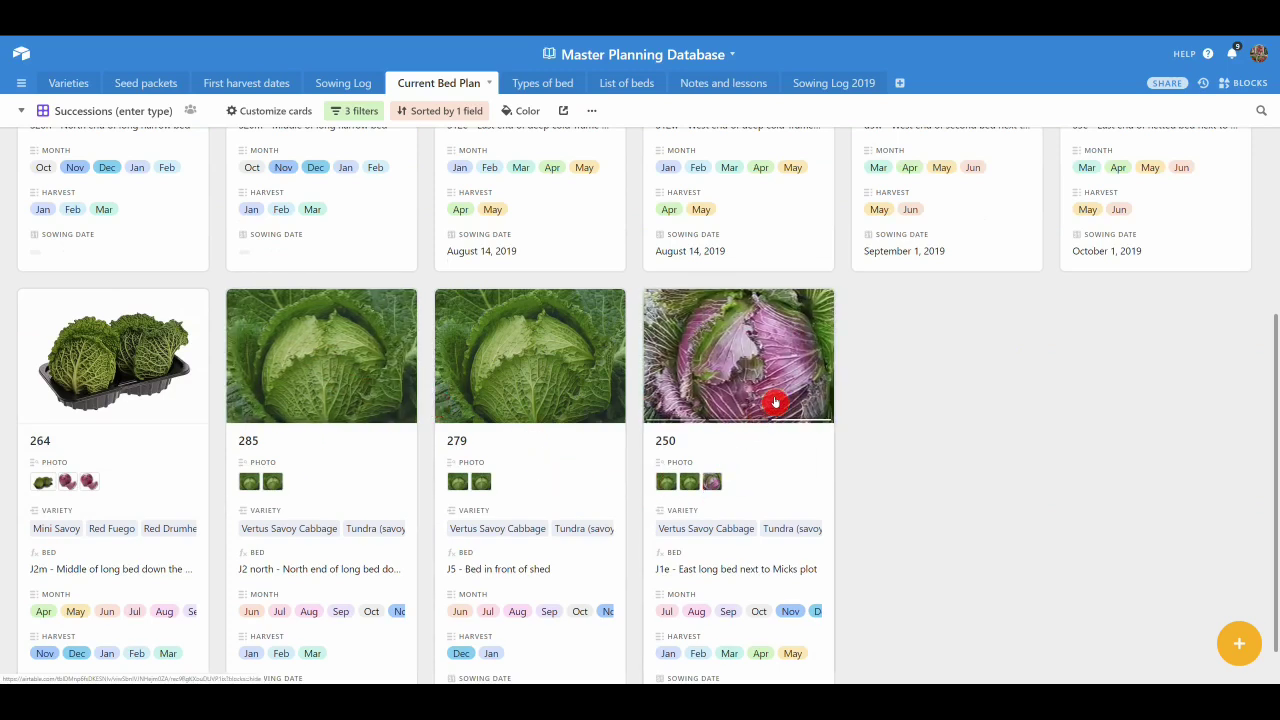
{"action": "scroll", "coordinate": [986, 536], "scroll_direction": "up", "scroll_amount": 1}
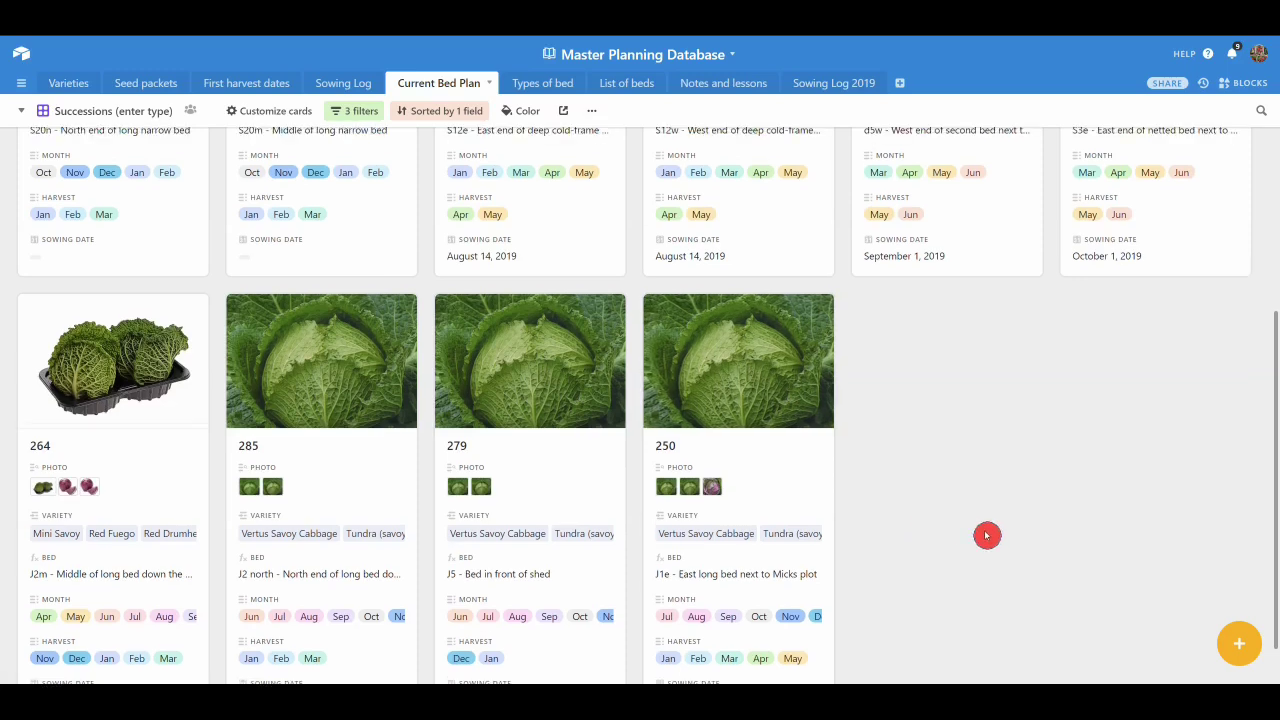
{"action": "scroll", "coordinate": [986, 536], "scroll_direction": "up", "scroll_amount": 3}
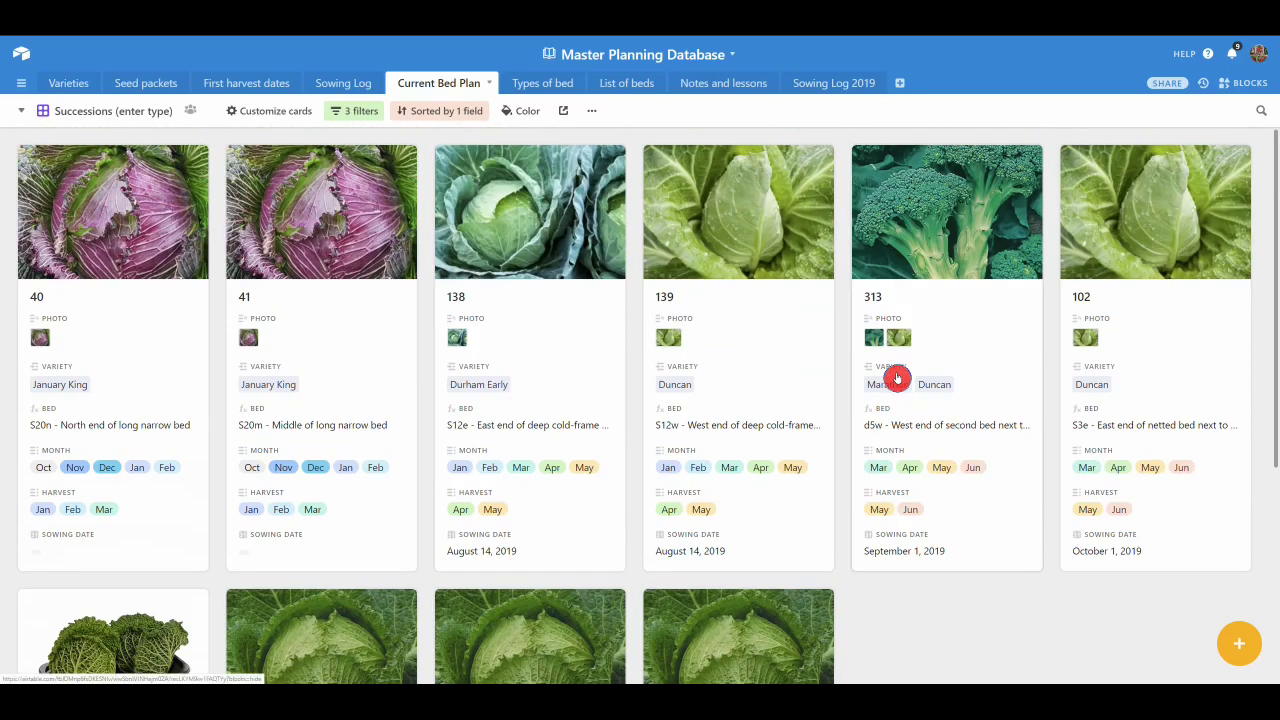
Change the Type filter condition to contains "carrot".
{"action": "left_click", "coordinate": [344, 117]}
{"action": "left_click_drag", "start_coordinate": [634, 143], "coordinate": [570, 145]}
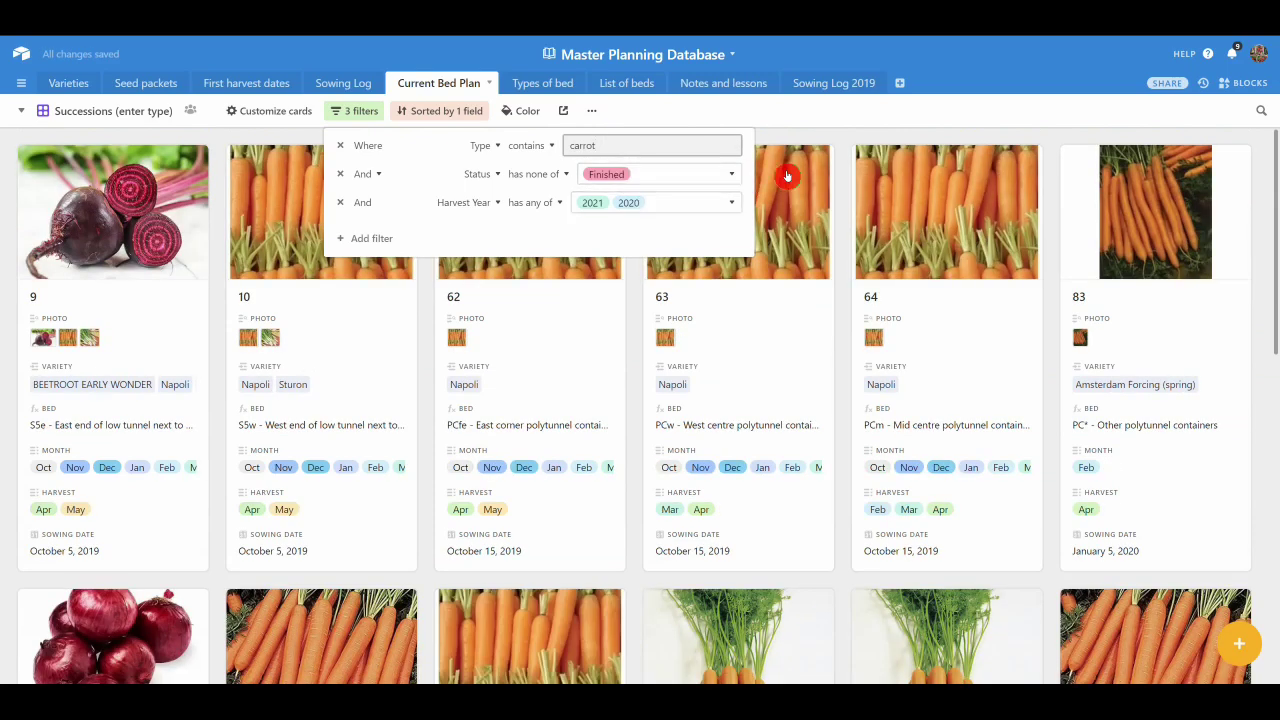
{"action": "left_click", "coordinate": [857, 113]}
Look through the carrot succession cards, examining their varieties, beds, harvest months and sowing dates.
{"action": "scroll", "coordinate": [888, 229], "scroll_direction": "down", "scroll_amount": 1}
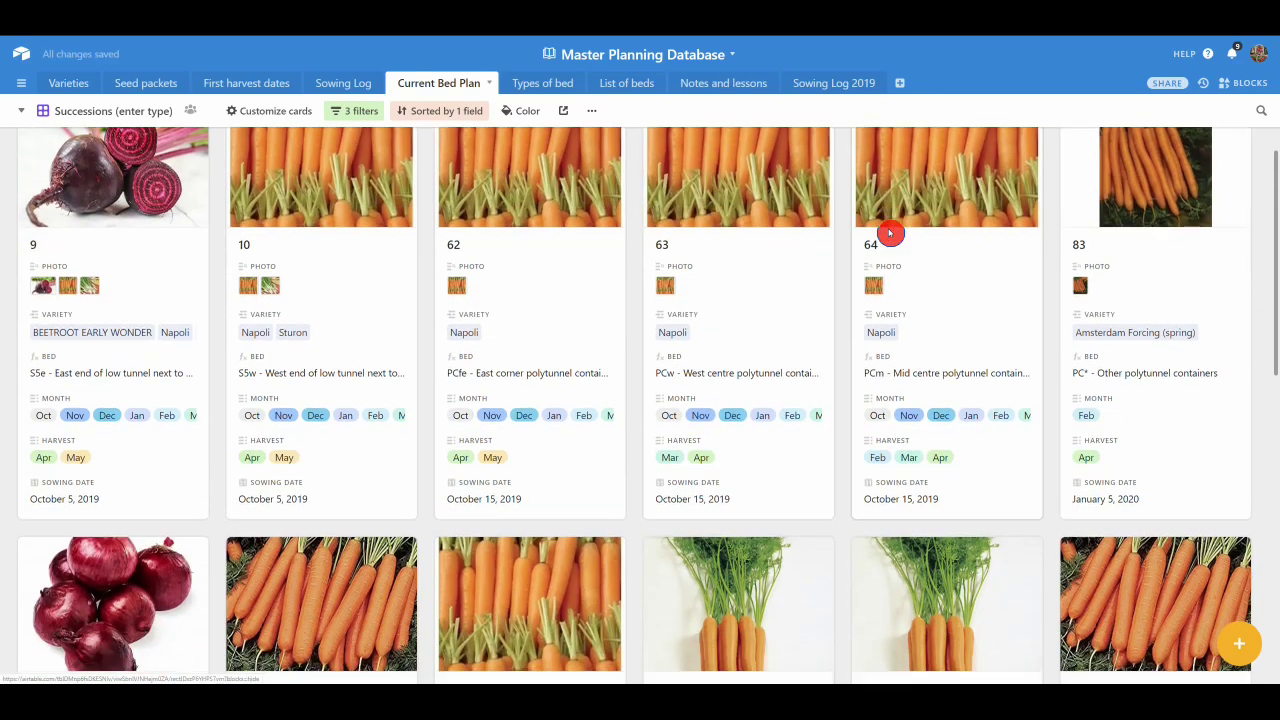
{"action": "scroll", "coordinate": [889, 233], "scroll_direction": "down", "scroll_amount": 3}
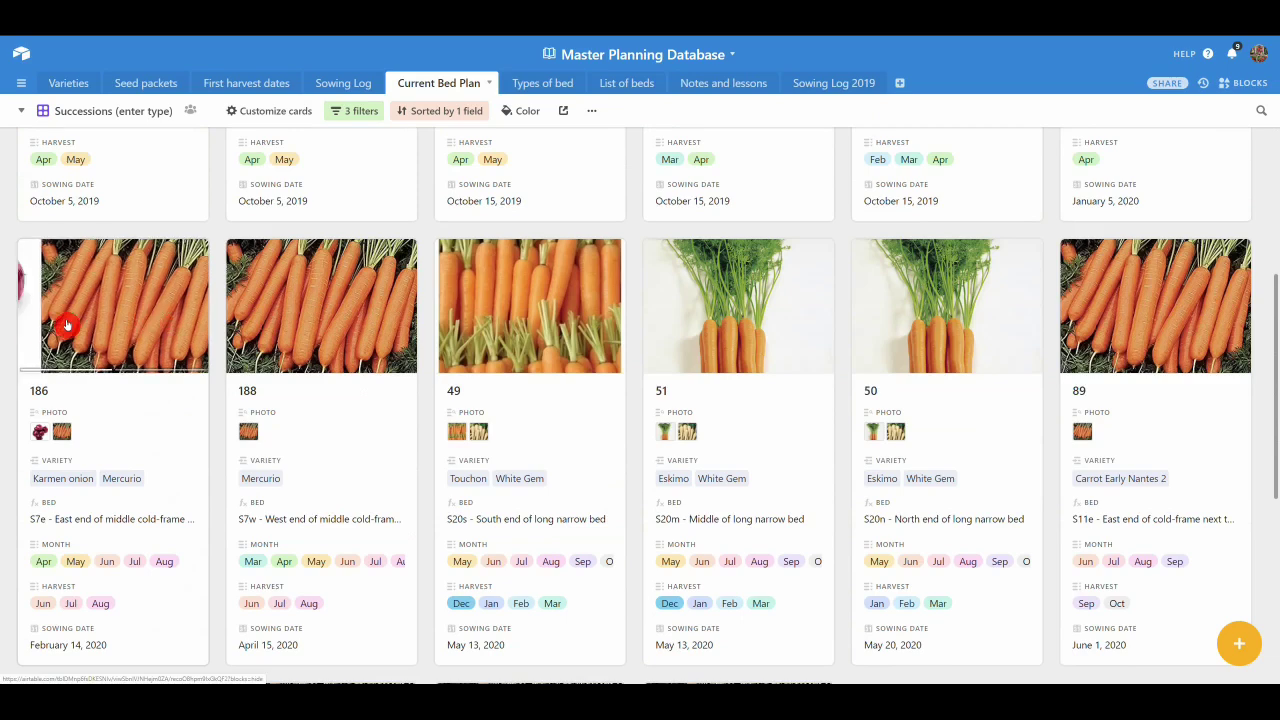
{"action": "scroll", "coordinate": [190, 479], "scroll_direction": "up", "scroll_amount": 2}
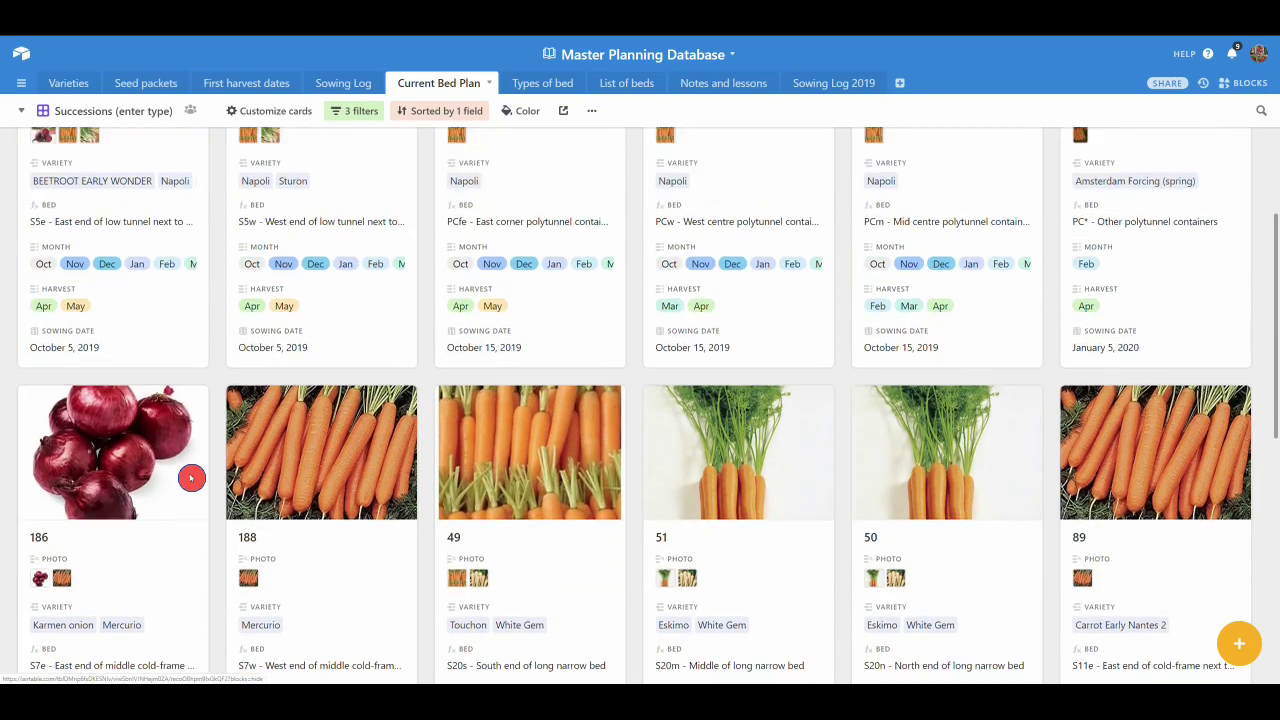
{"action": "scroll", "coordinate": [190, 479], "scroll_direction": "up", "scroll_amount": 1}
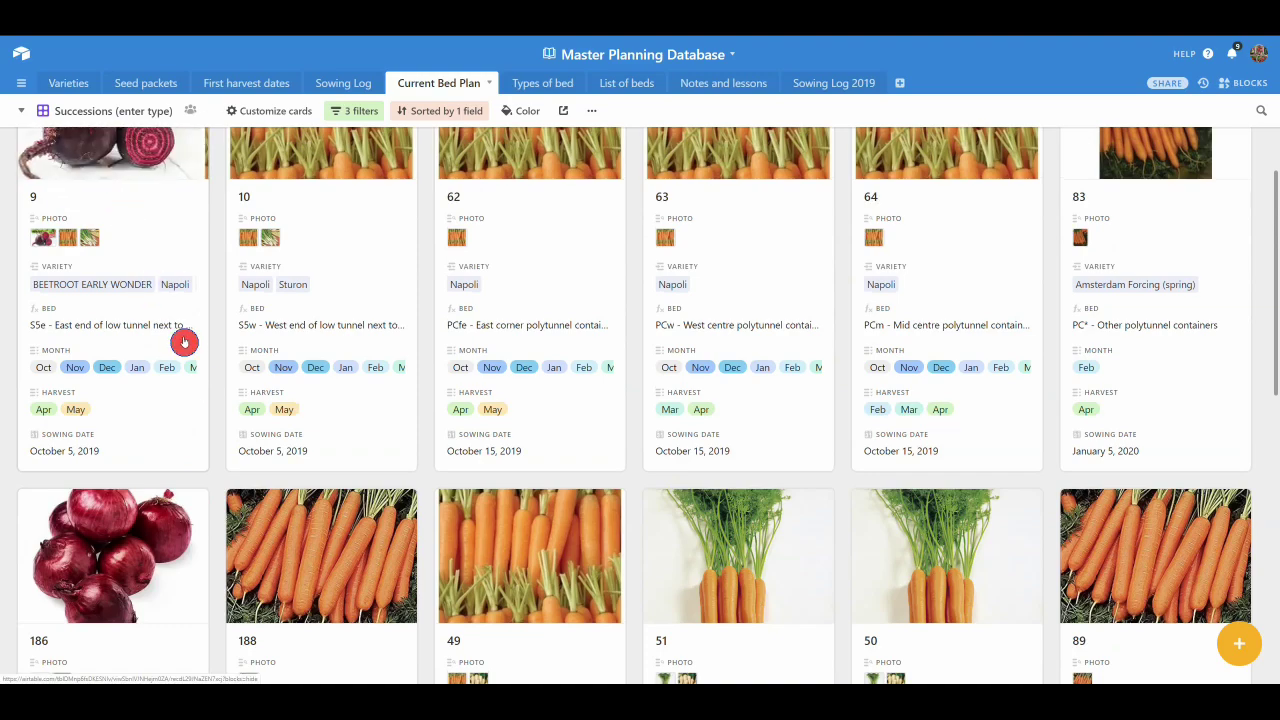
{"action": "scroll", "coordinate": [277, 441], "scroll_direction": "down", "scroll_amount": 4}
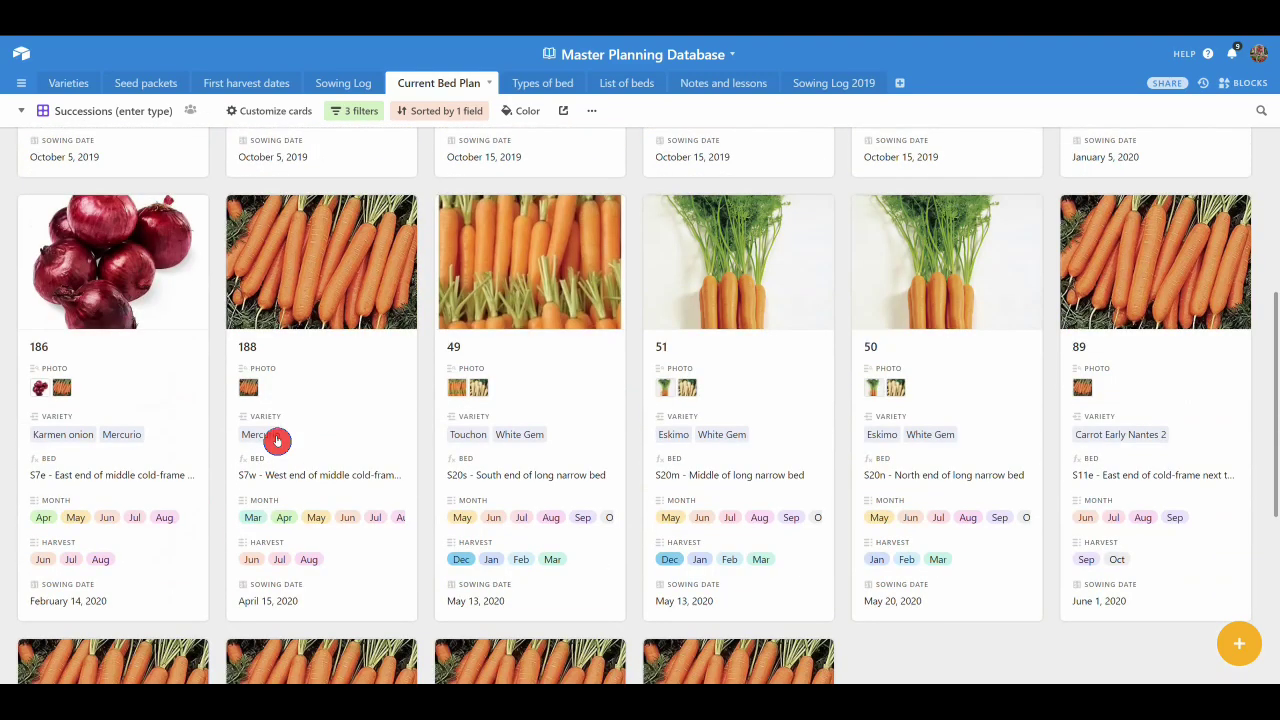
{"action": "scroll", "coordinate": [277, 441], "scroll_direction": "down", "scroll_amount": 3}
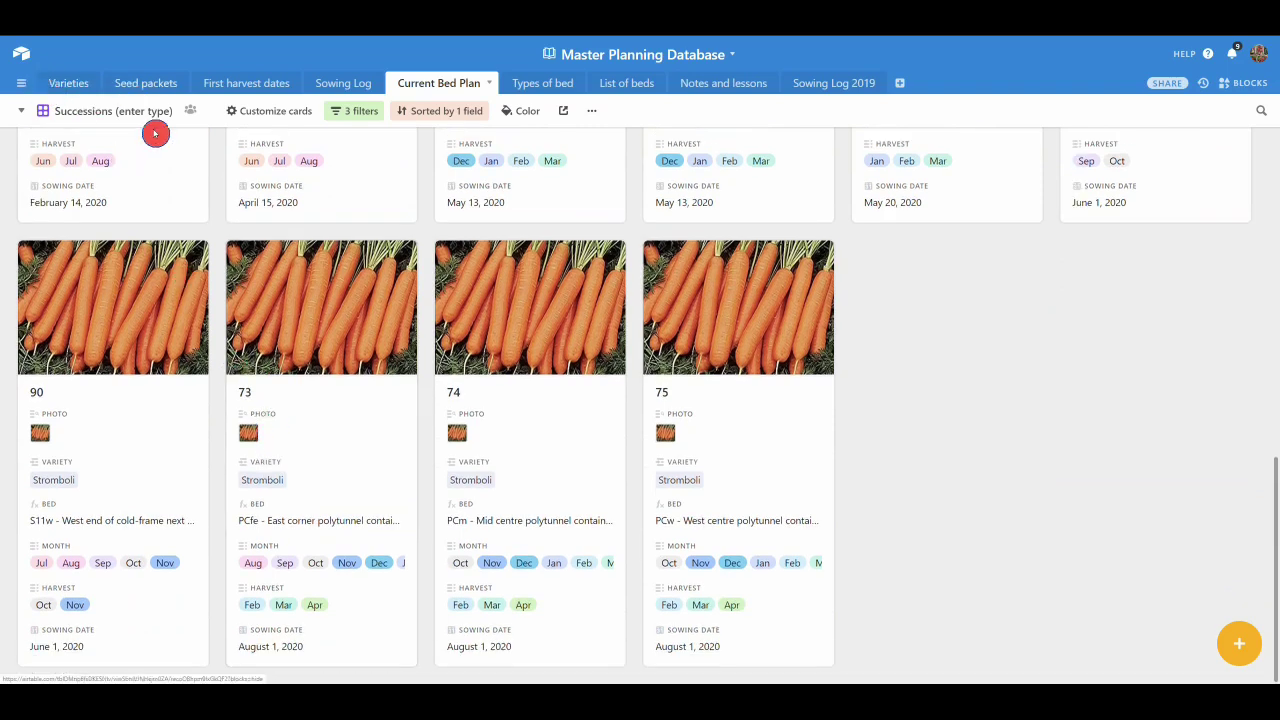
Switch to the "Successions (enter variety)" gallery view and review its filter conditions and French bean cards.
{"action": "left_click", "coordinate": [103, 113]}
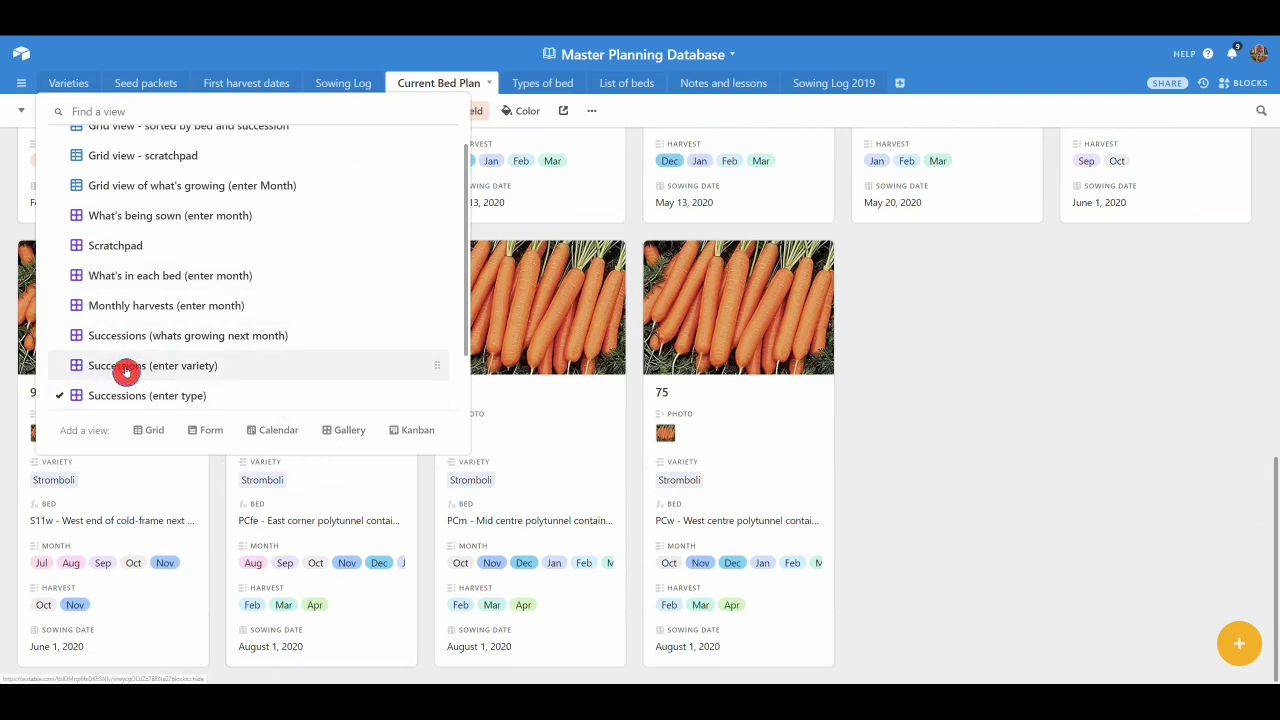
{"action": "mouse_move", "coordinate": [142, 368]}
{"action": "left_mouse_down"}
{"action": "mouse_move", "coordinate": [130, 340]}
{"action": "mouse_move", "coordinate": [137, 383]}
{"action": "mouse_move", "coordinate": [140, 371]}
{"action": "left_mouse_up"}
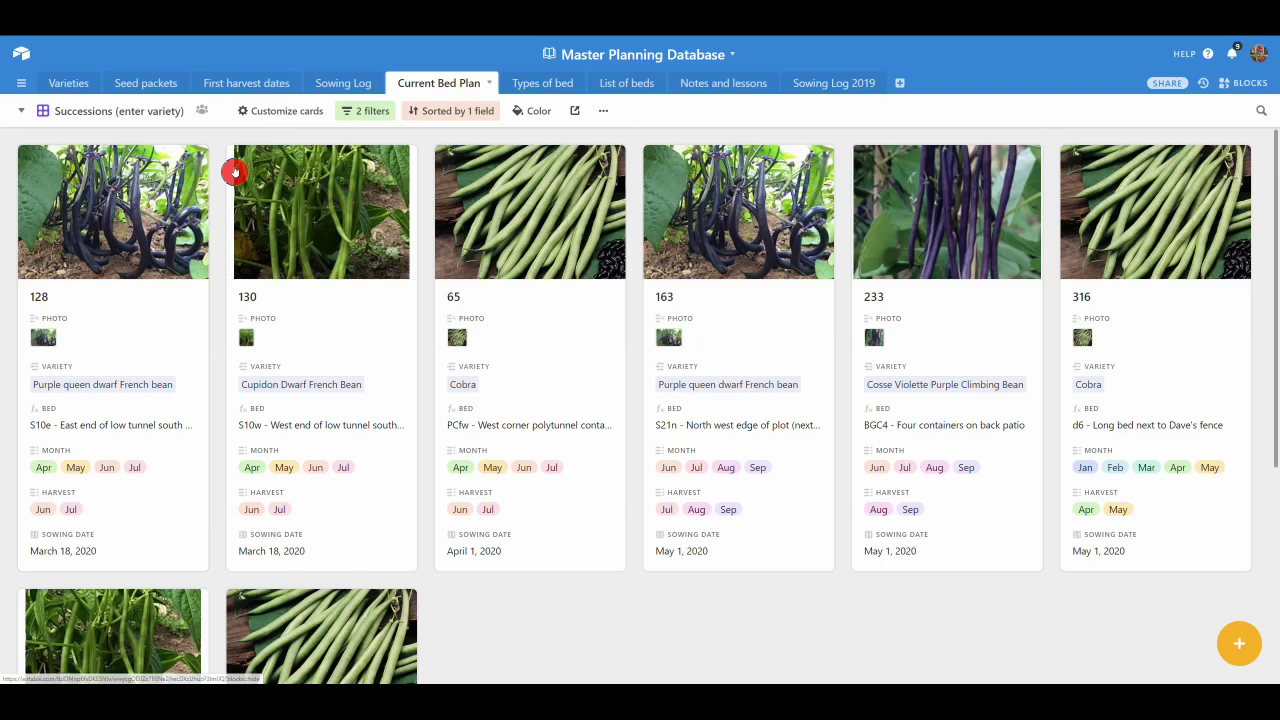
{"action": "left_click", "coordinate": [361, 113]}
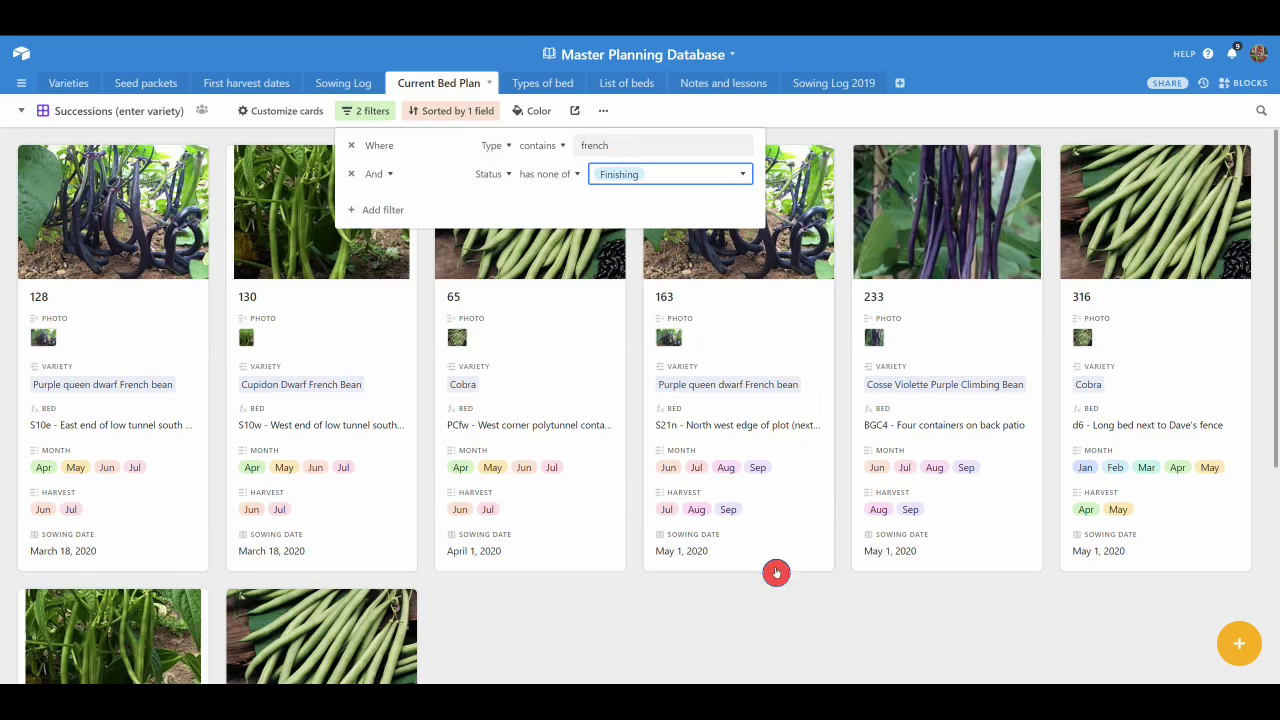
{"action": "left_click", "coordinate": [784, 615]}
{"action": "scroll", "coordinate": [783, 617], "scroll_direction": "down", "scroll_amount": 1}
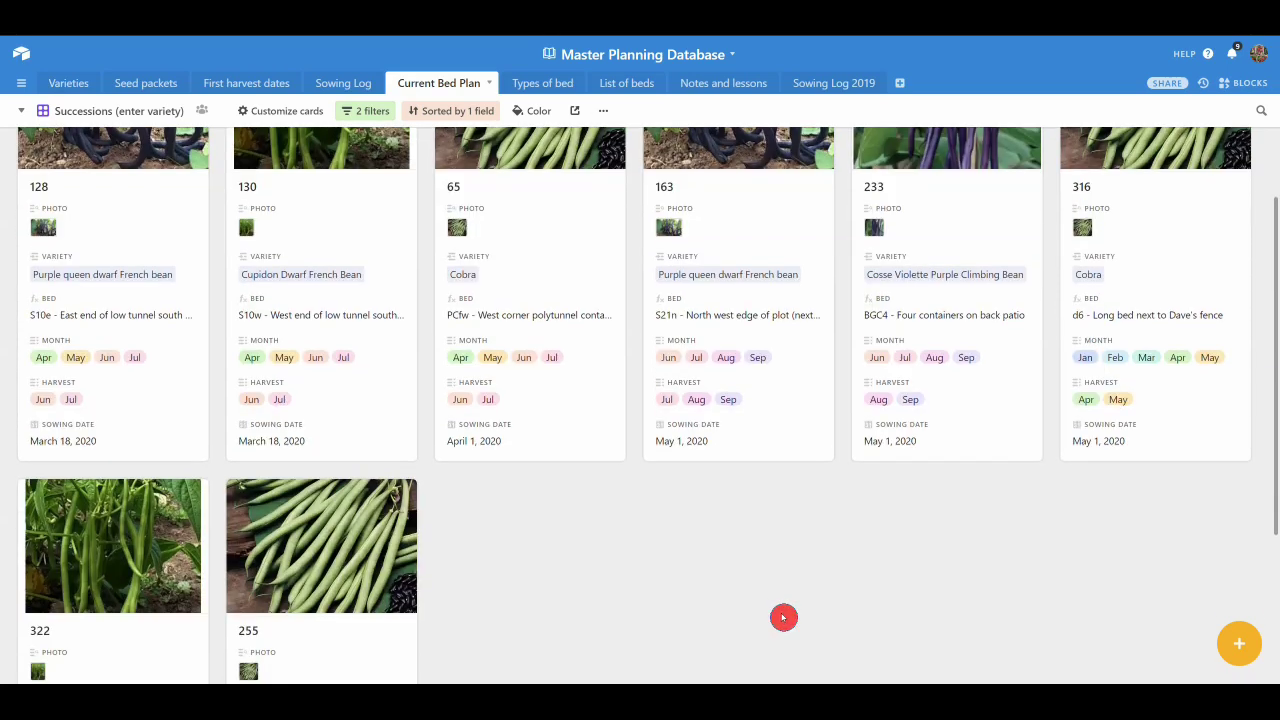
{"action": "scroll", "coordinate": [783, 617], "scroll_direction": "down", "scroll_amount": 2}
{"action": "scroll", "coordinate": [783, 617], "scroll_direction": "up", "scroll_amount": 3}
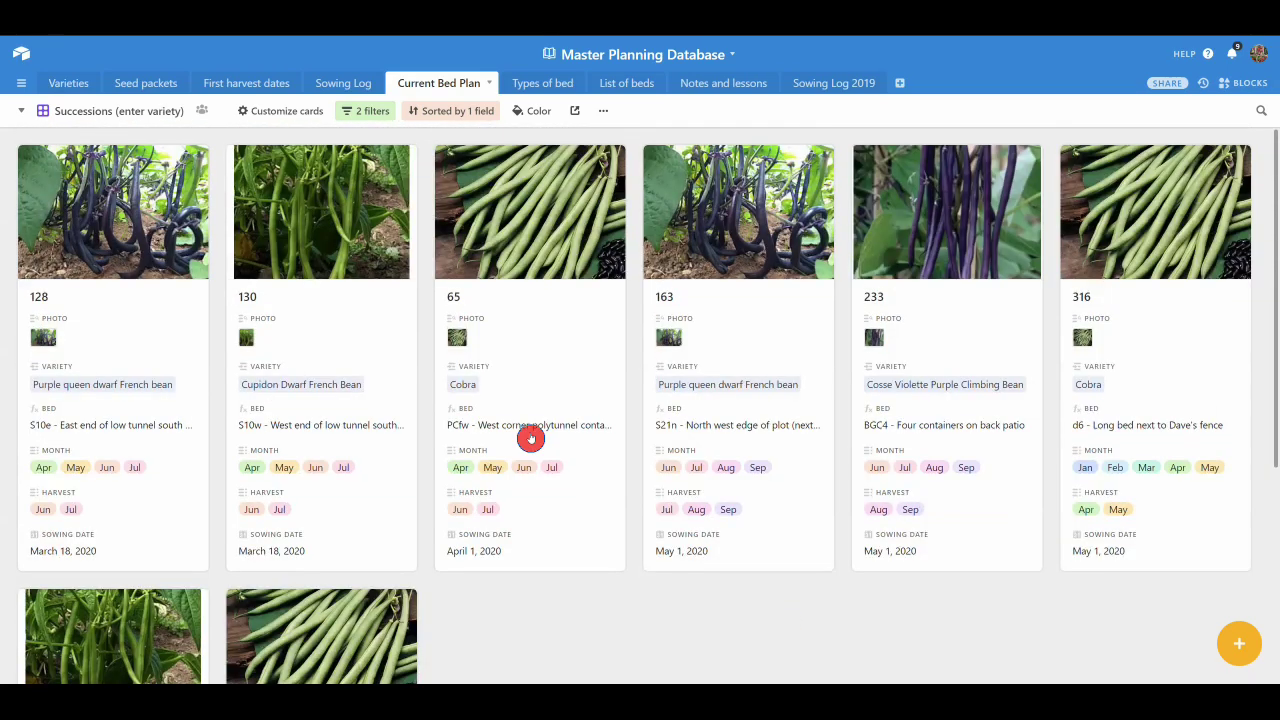
Change the gallery's first filter condition from the Type field to Variety contains "grenobl".
{"action": "left_click", "coordinate": [350, 112]}
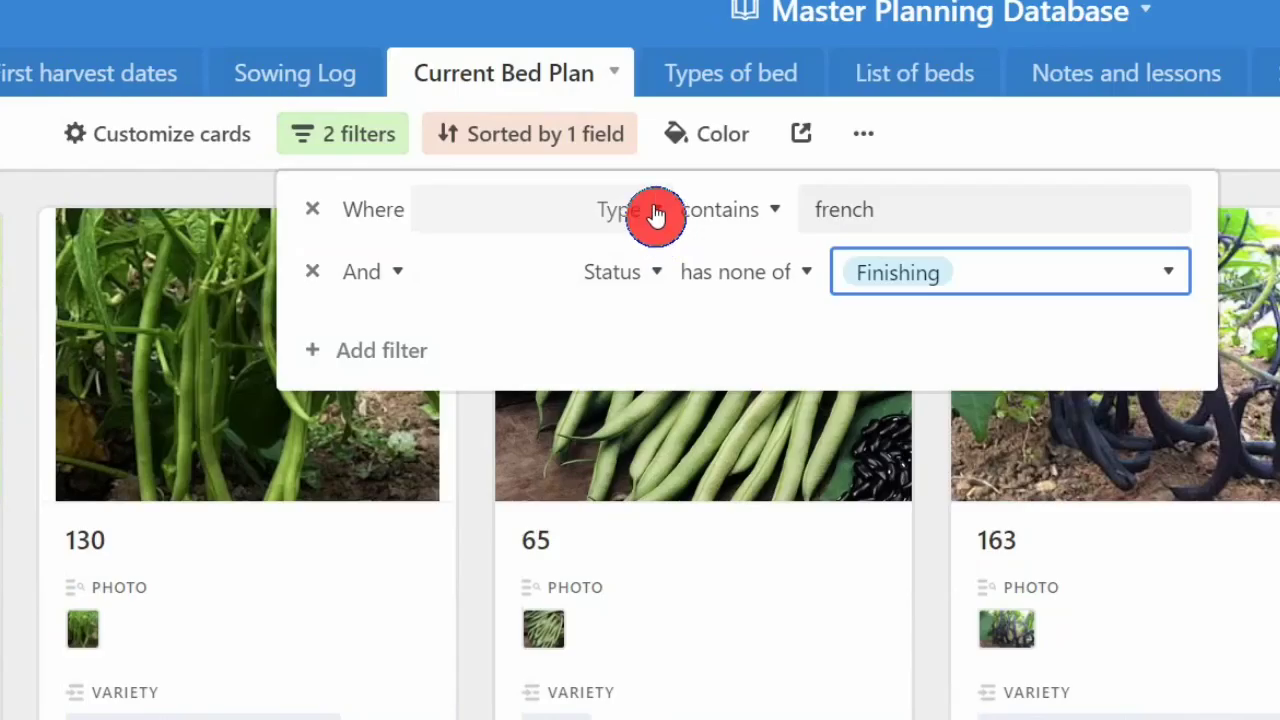
{"action": "left_click", "coordinate": [655, 215]}
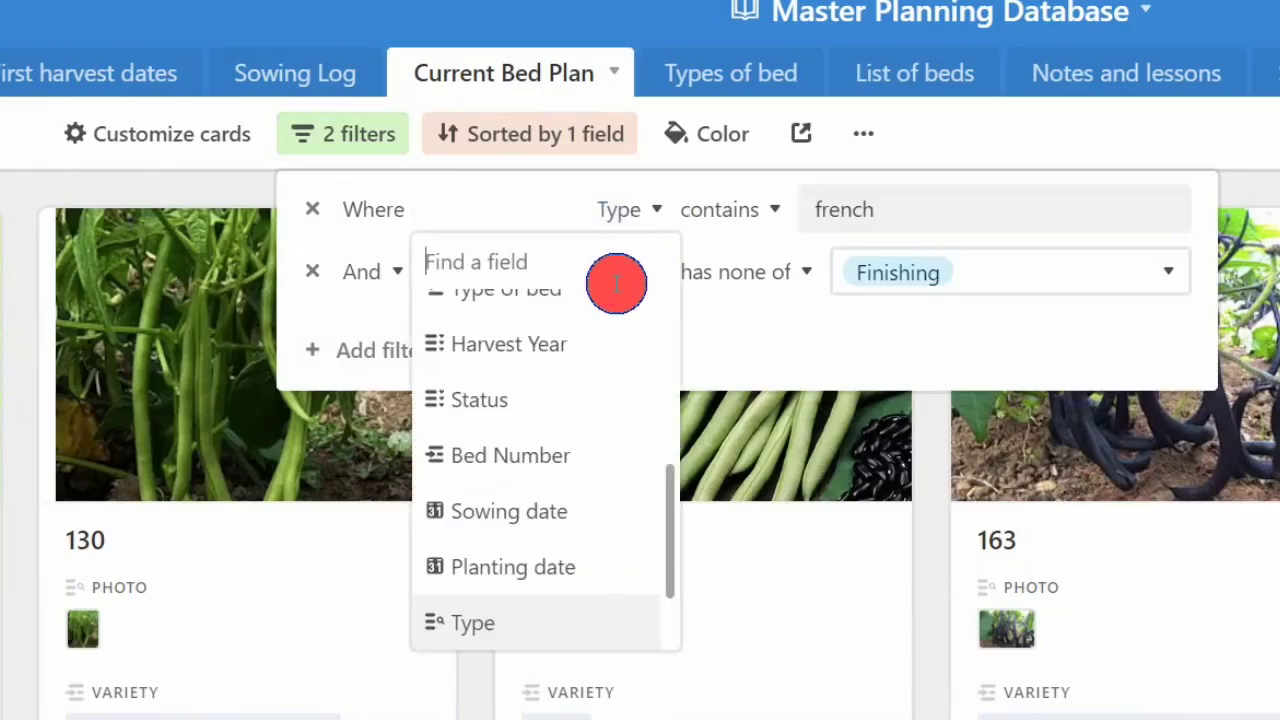
{"action": "type", "text": "v"}
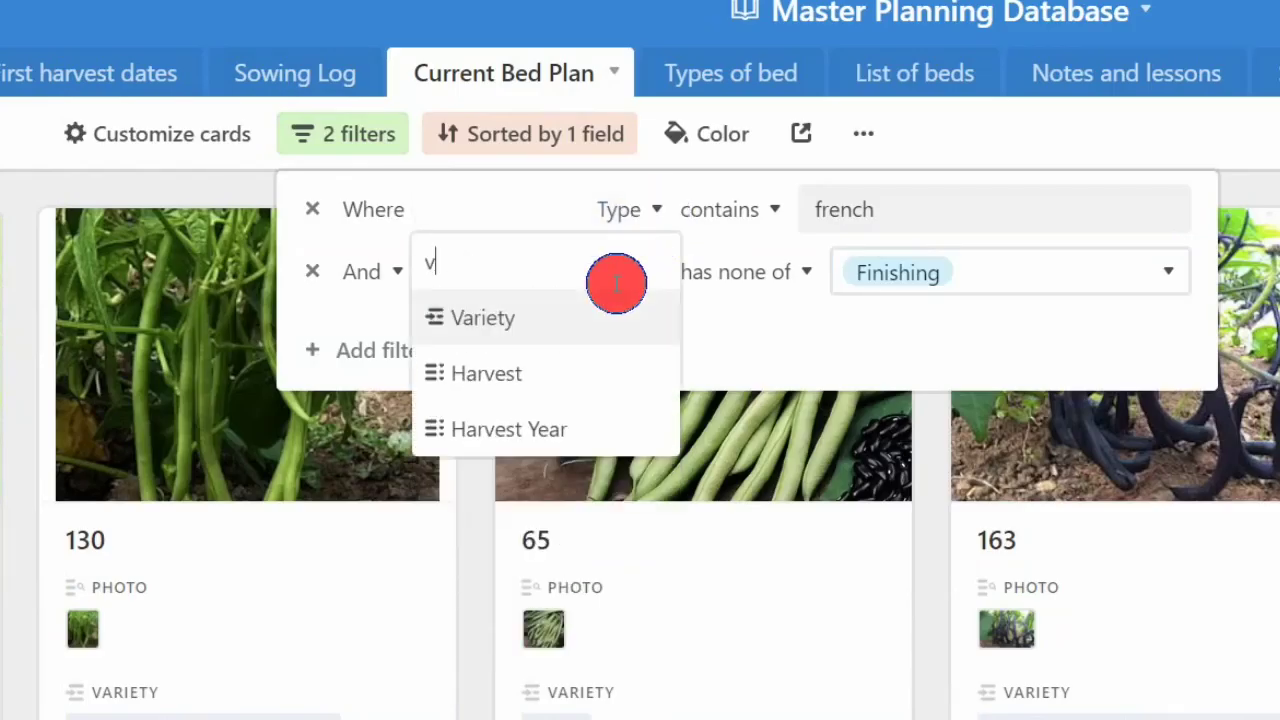
{"action": "left_click", "coordinate": [488, 330]}
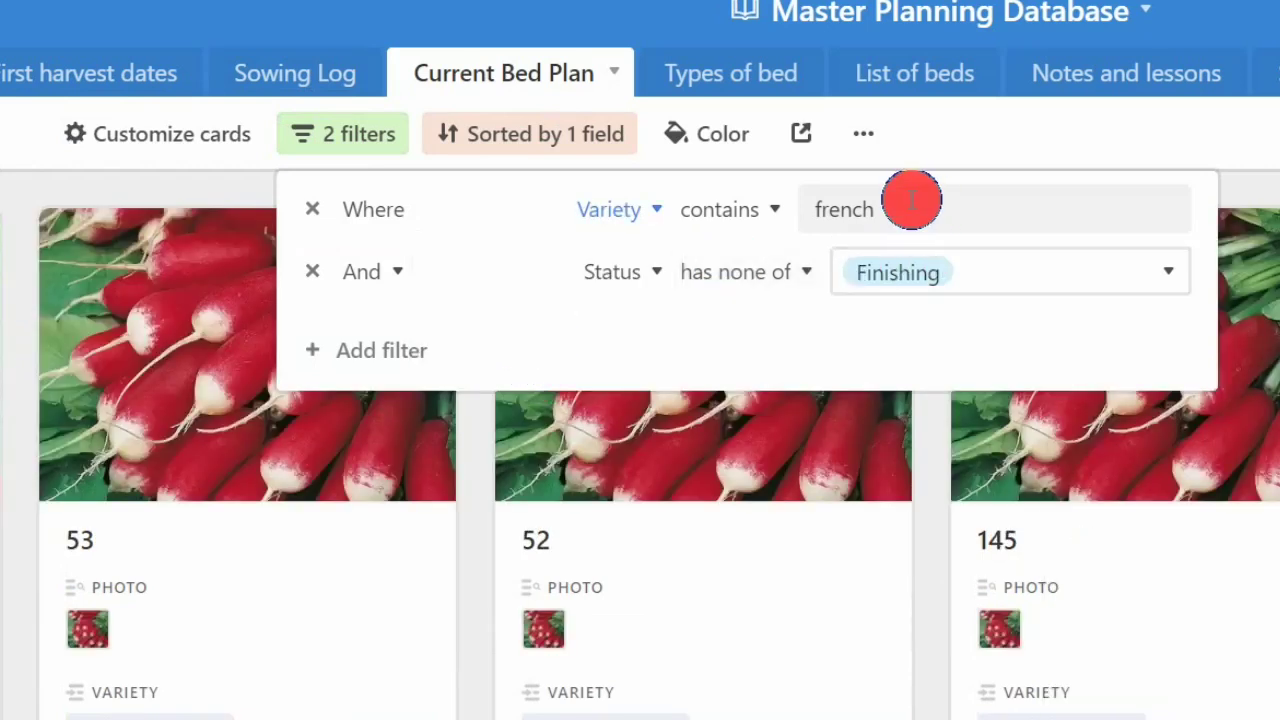
{"action": "double_click", "coordinate": [847, 210]}
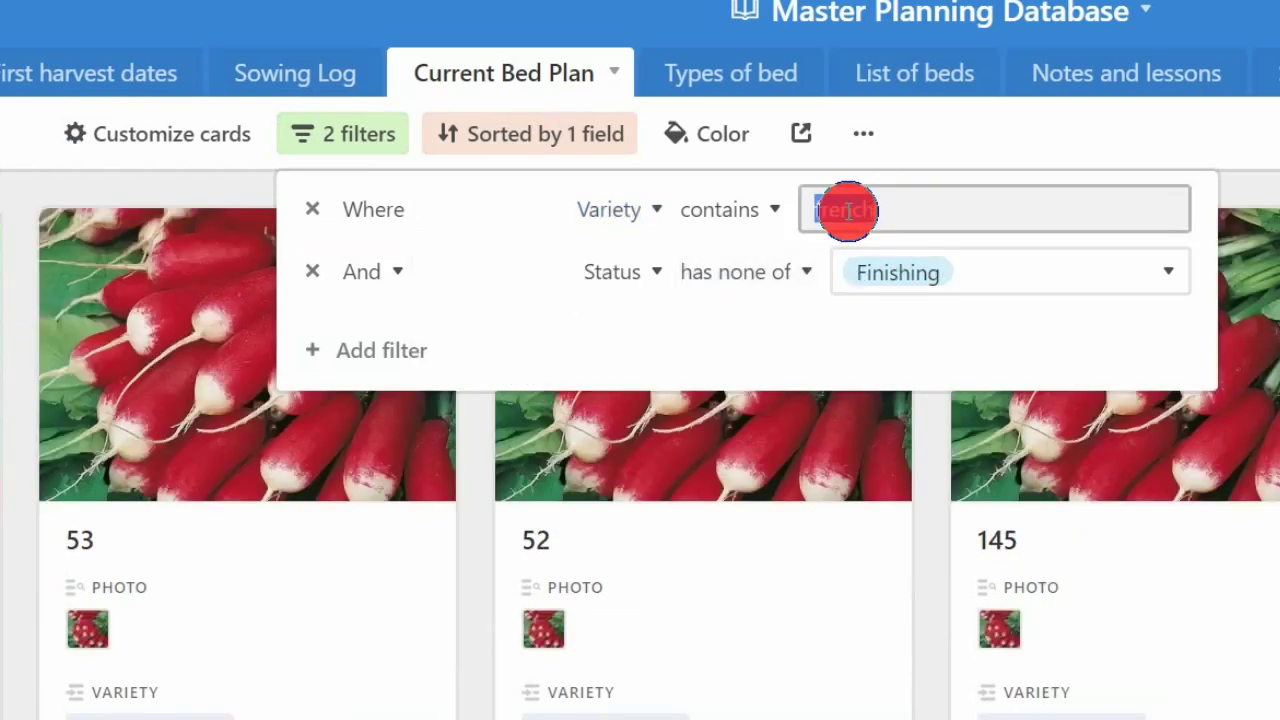
{"action": "type", "text": "grenobl"}
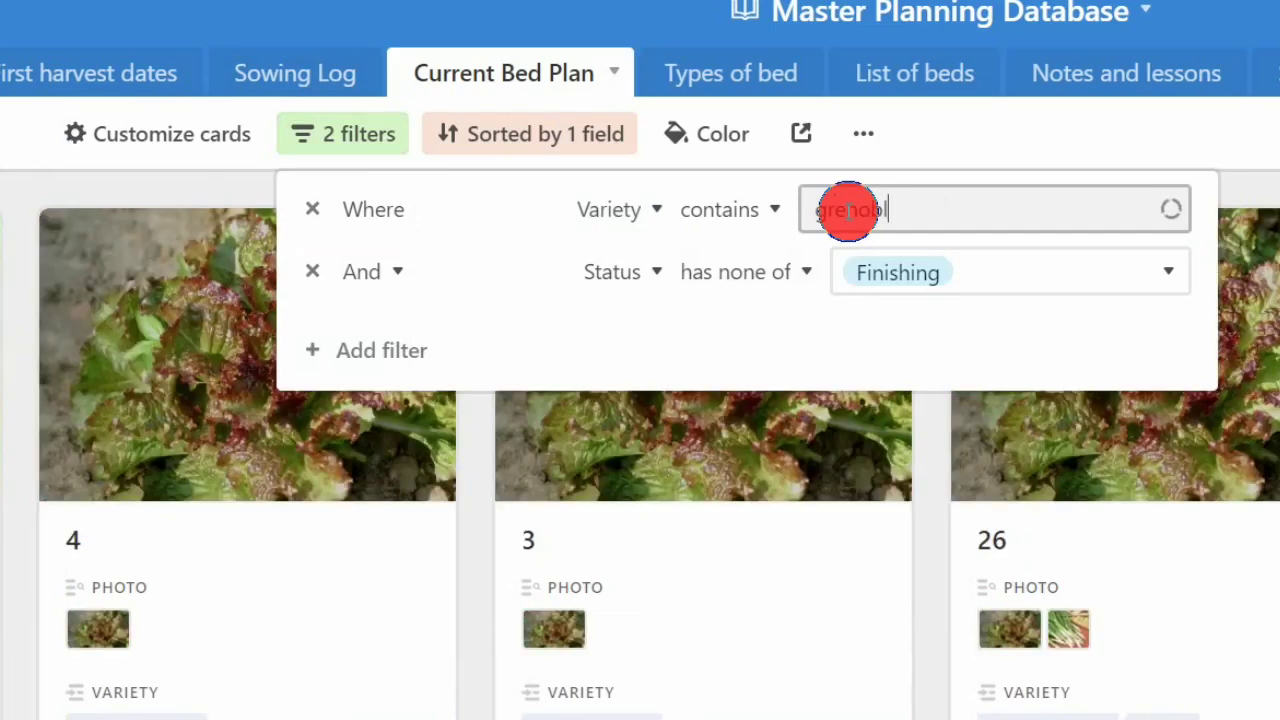
Complete the Variety filter value as "grenoble" and look through the matching succession cards' beds, harvest months and sowing dates.
{"action": "type", "text": "e"}
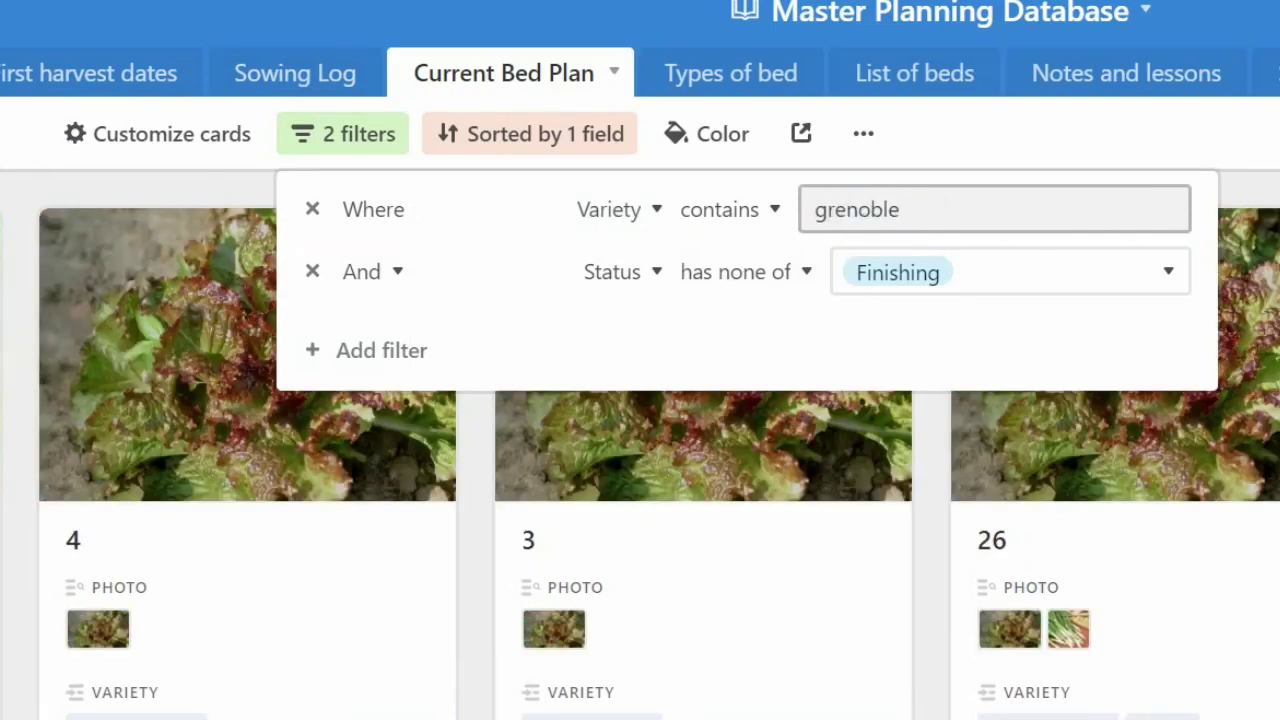
{"action": "key", "text": "Escape"}
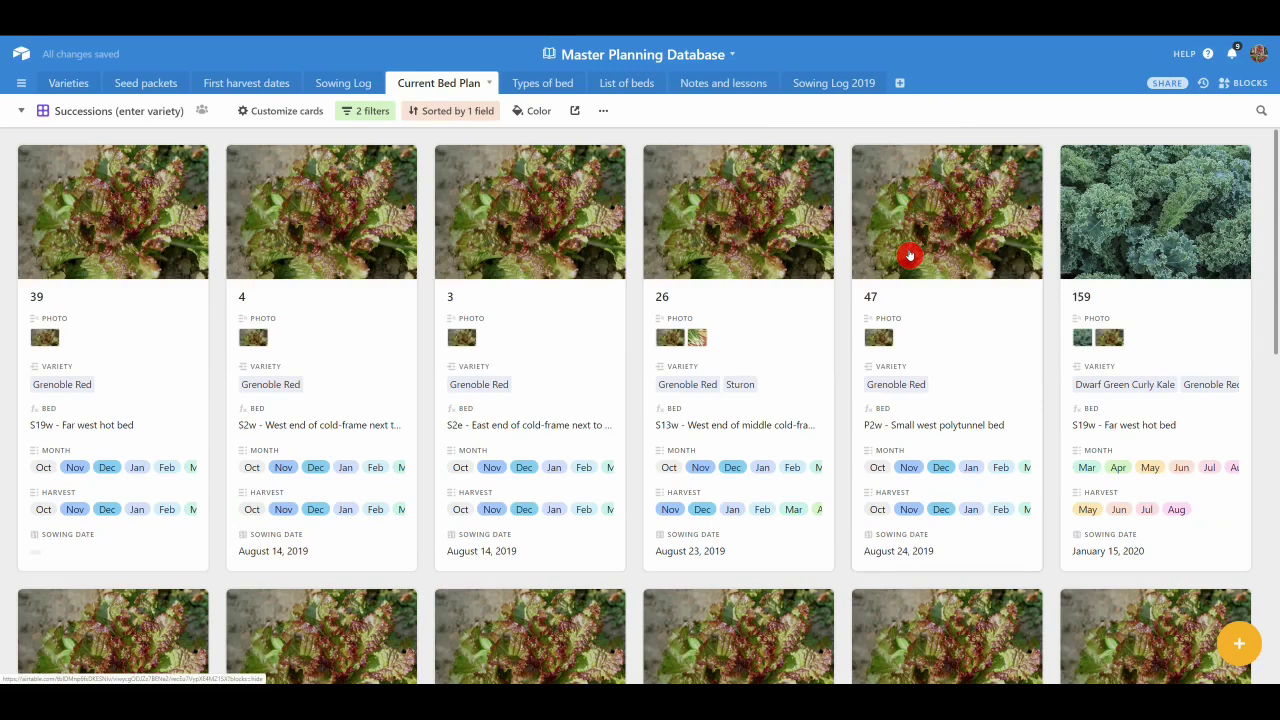
{"action": "scroll", "coordinate": [909, 254], "scroll_direction": "down", "scroll_amount": 3}
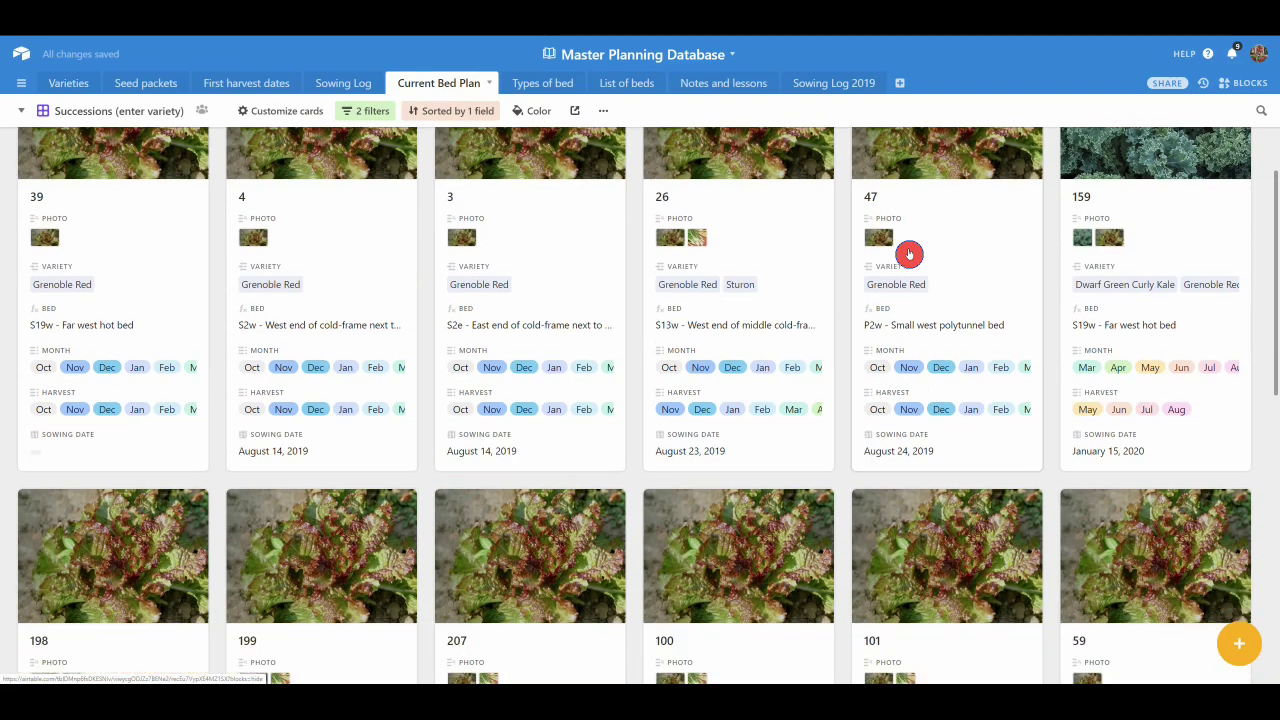
{"action": "scroll", "coordinate": [909, 254], "scroll_direction": "down", "scroll_amount": 3}
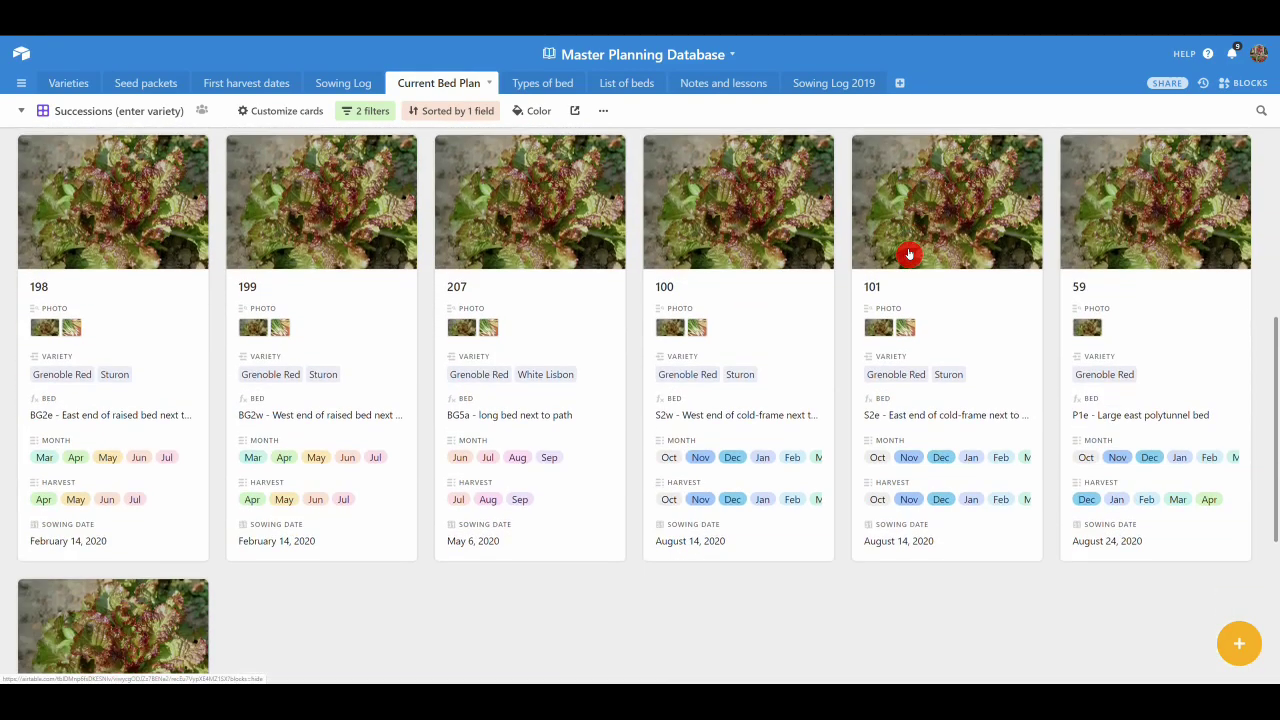
{"action": "scroll", "coordinate": [909, 254], "scroll_direction": "down", "scroll_amount": 2}
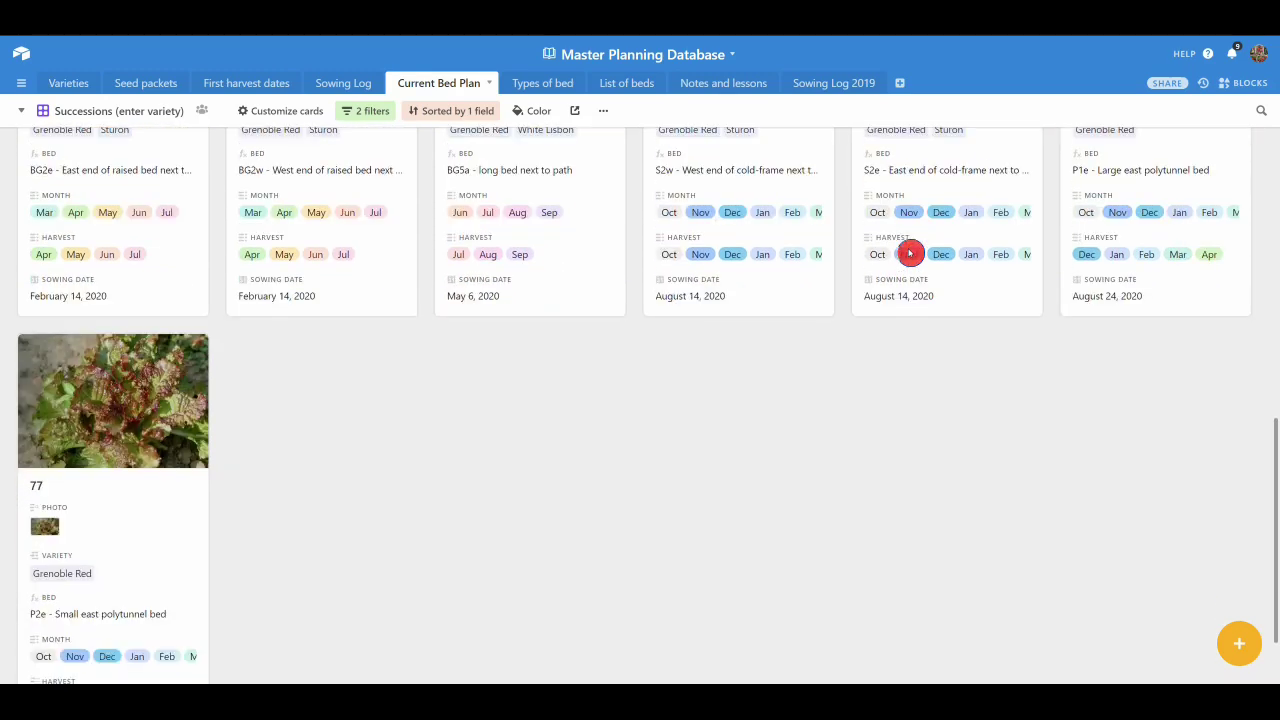
{"action": "scroll", "coordinate": [909, 254], "scroll_direction": "up", "scroll_amount": 4}
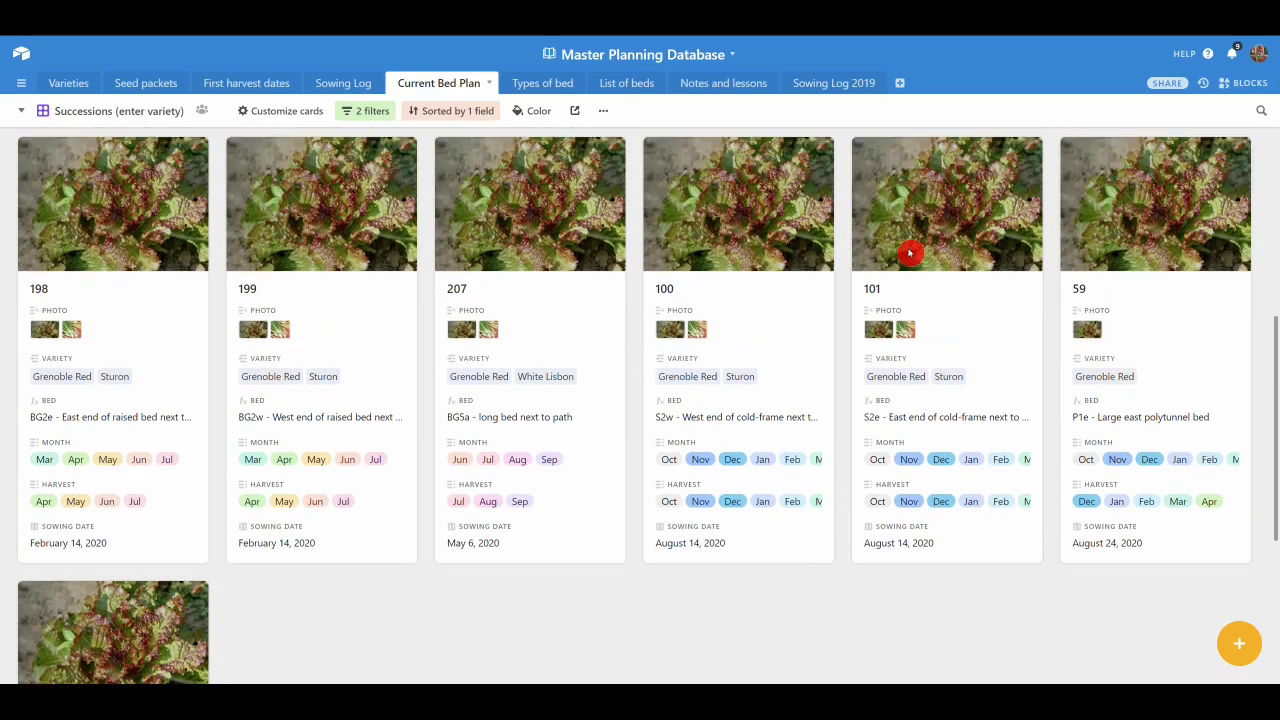
{"action": "scroll", "coordinate": [909, 254], "scroll_direction": "up", "scroll_amount": 4}
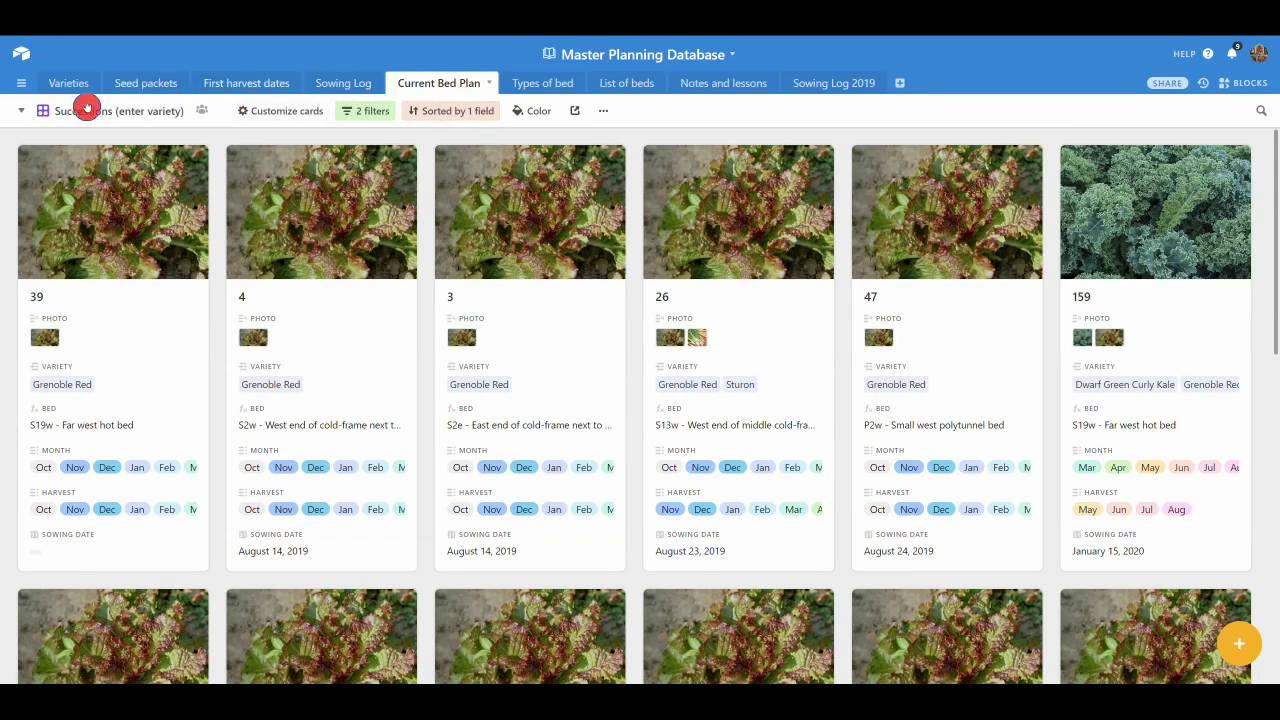
Switch to the Allotment Management base and view the January and early February cards in the Harvest Tally 2019 gallery.
{"action": "left_click", "coordinate": [18, 59]}
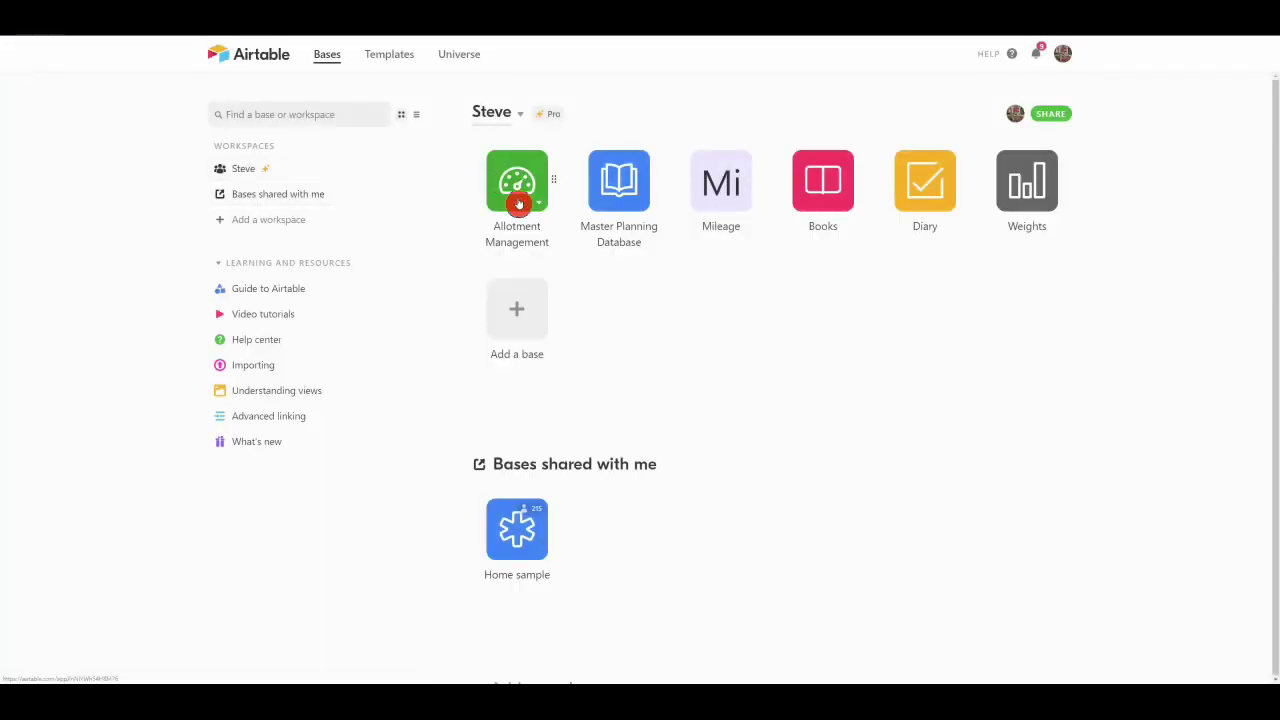
{"action": "left_click", "coordinate": [517, 200]}
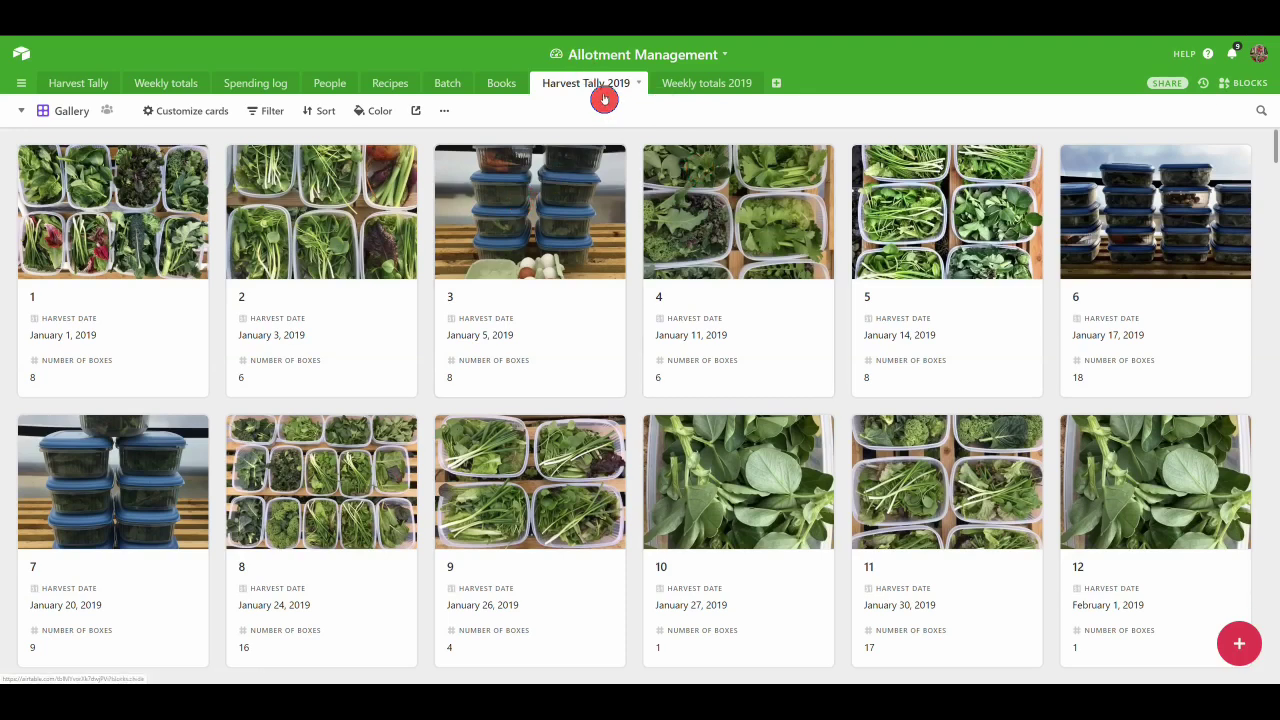
{"action": "scroll", "coordinate": [773, 212], "scroll_direction": "down", "scroll_amount": 1}
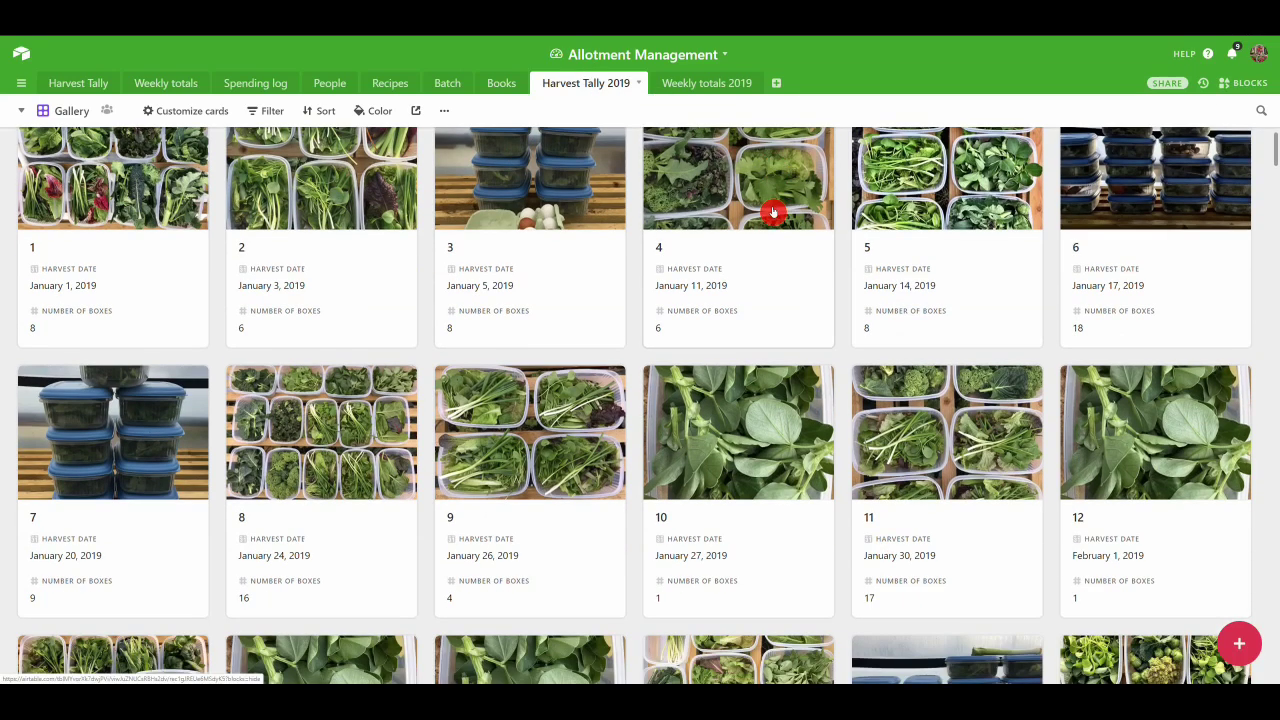
{"action": "scroll", "coordinate": [773, 212], "scroll_direction": "down", "scroll_amount": 2}
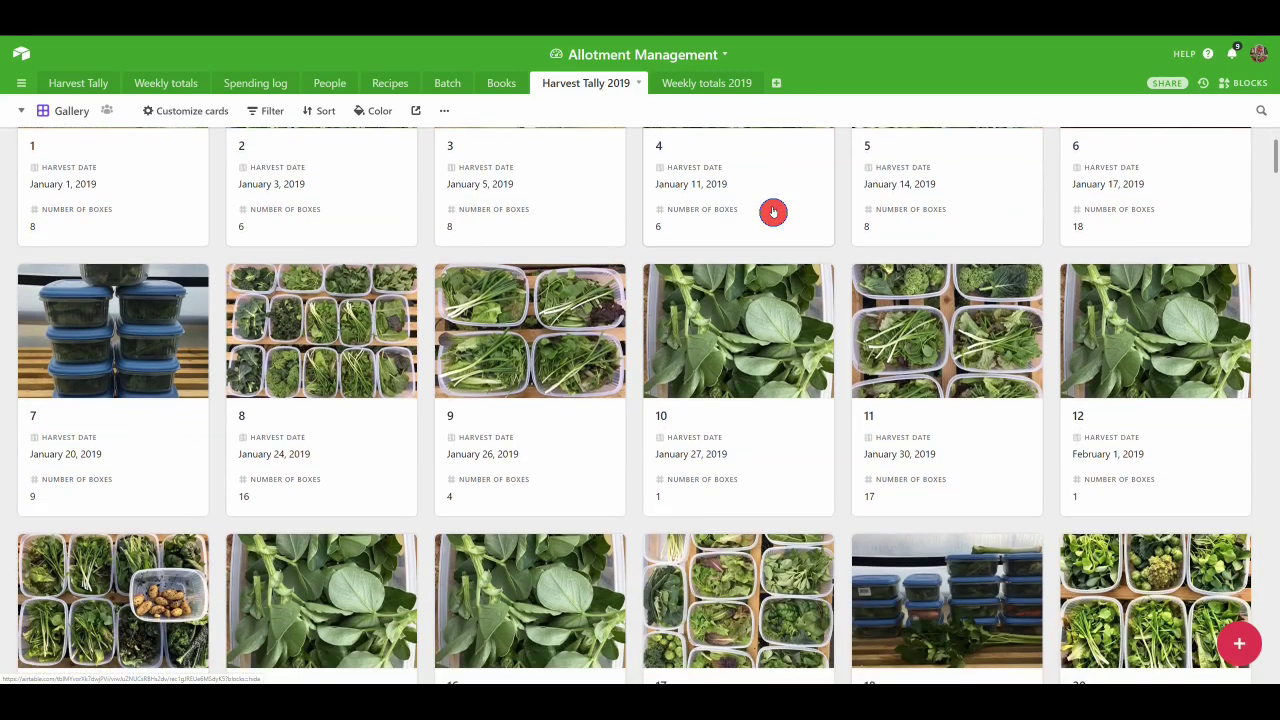
{"action": "scroll", "coordinate": [773, 212], "scroll_direction": "down", "scroll_amount": 10}
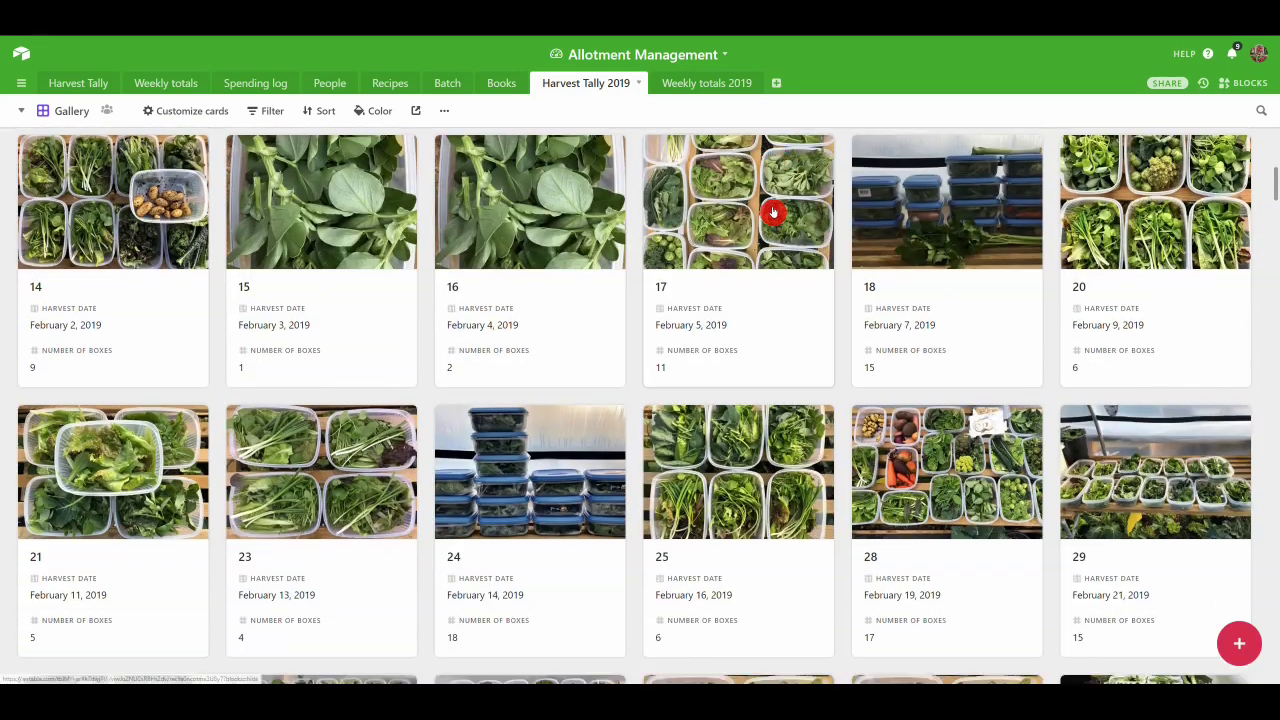
Look through the 2019 harvest cards from February to September, examining their photos, harvest dates and numbers of boxes.
{"action": "scroll", "coordinate": [773, 212], "scroll_direction": "down", "scroll_amount": 3}
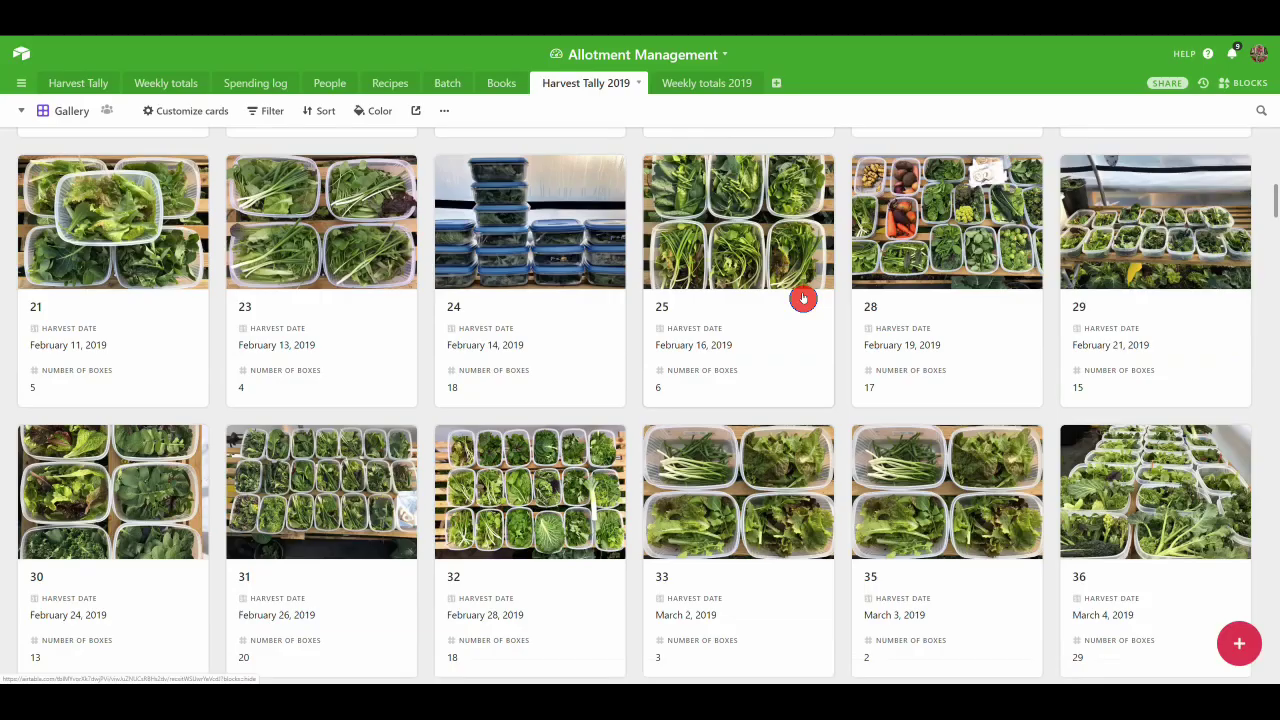
{"action": "scroll", "coordinate": [803, 298], "scroll_direction": "down", "scroll_amount": 1}
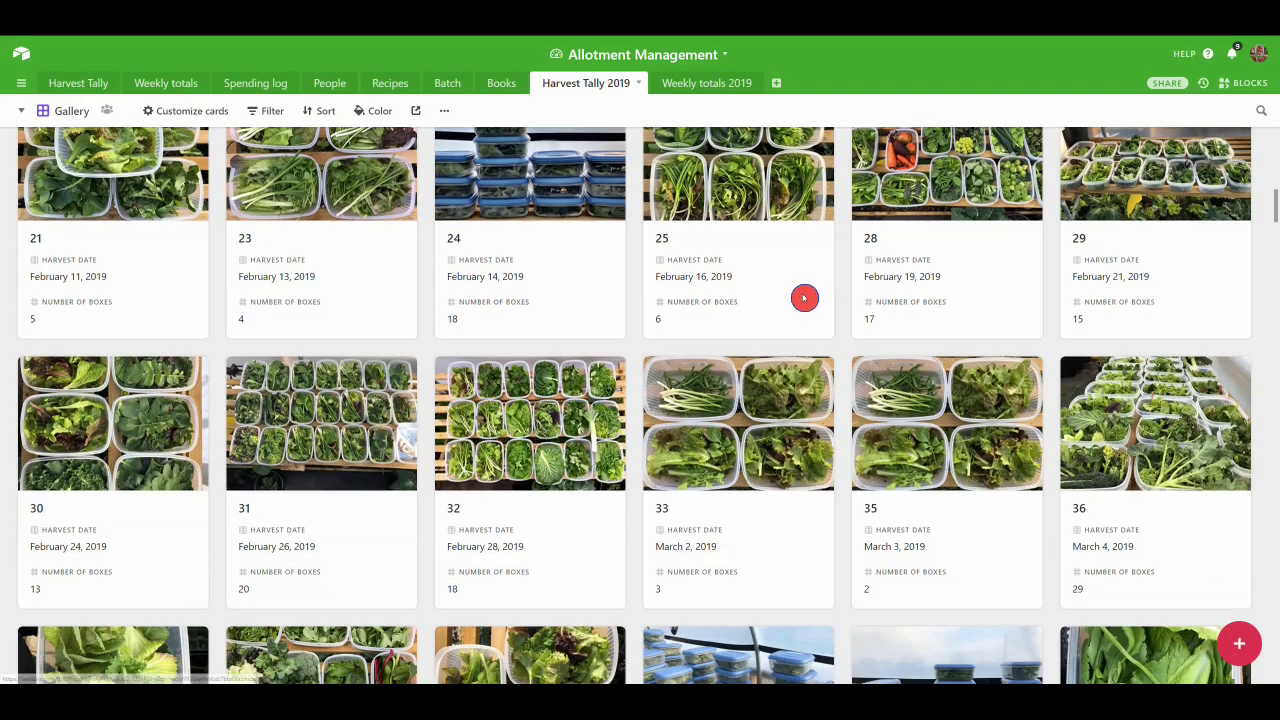
{"action": "scroll", "coordinate": [803, 298], "scroll_direction": "down", "scroll_amount": 7}
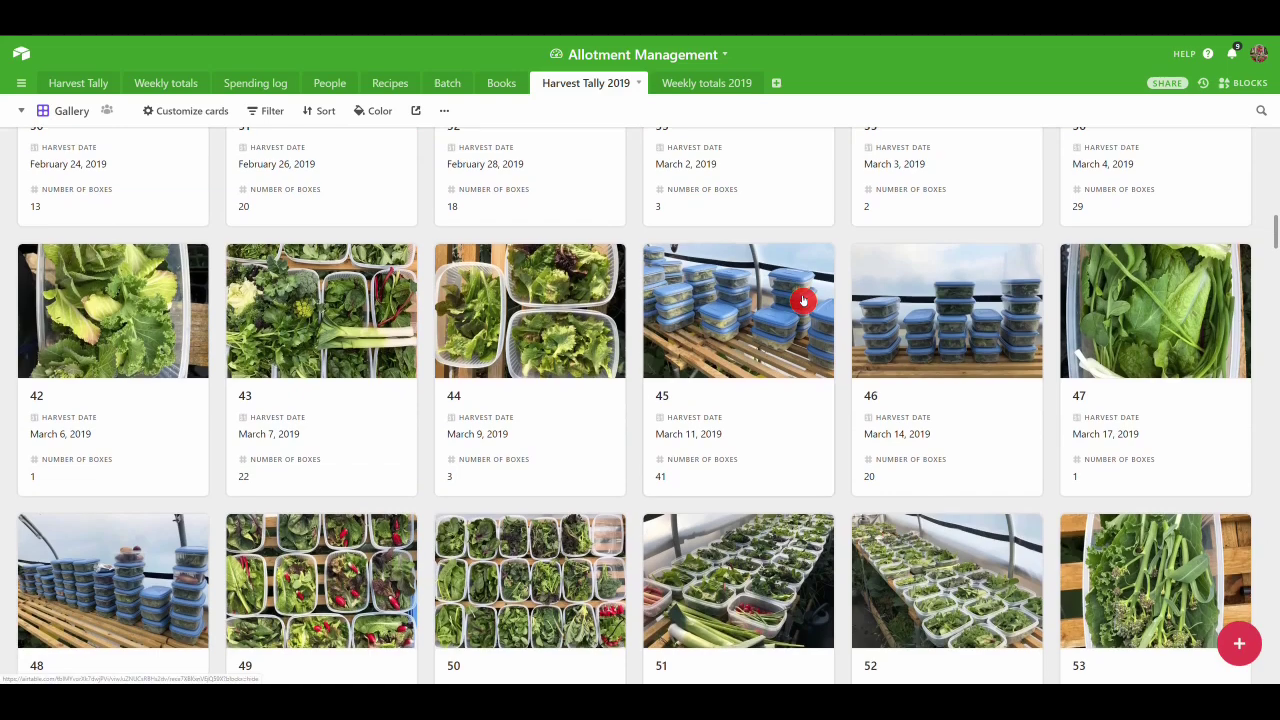
{"action": "scroll", "coordinate": [804, 300], "scroll_direction": "down", "scroll_amount": 6}
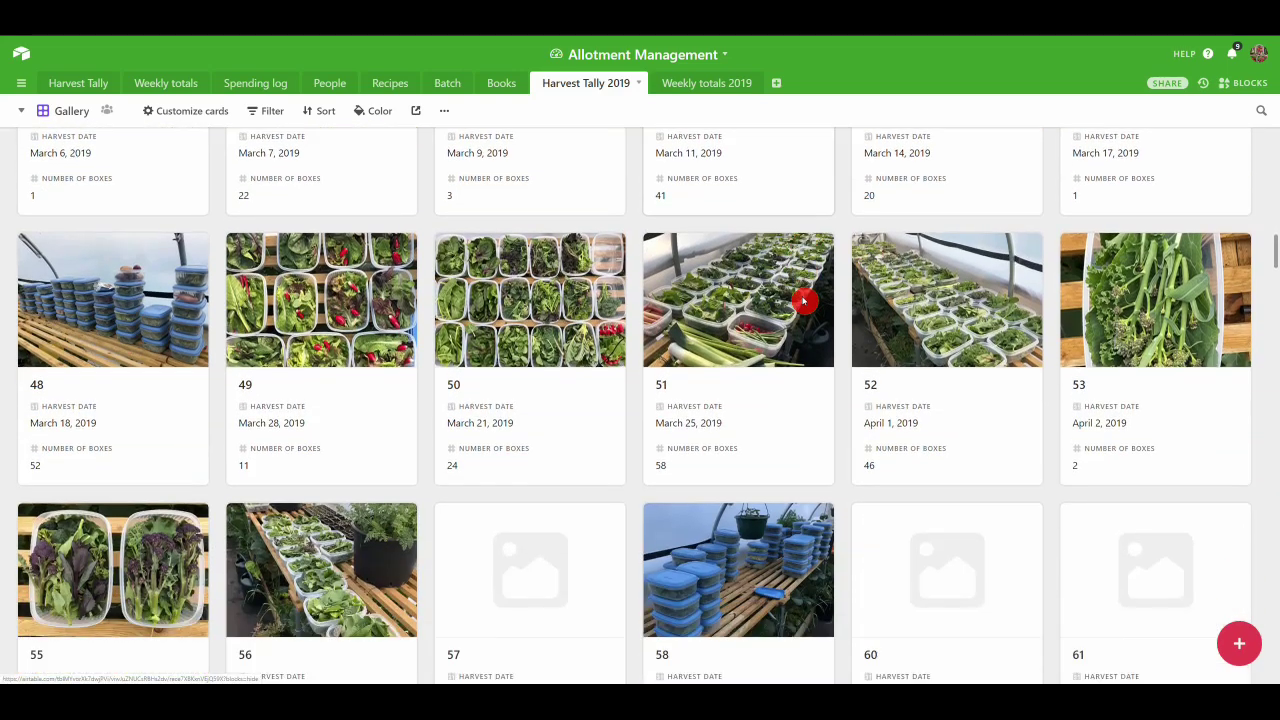
{"action": "scroll", "coordinate": [804, 300], "scroll_direction": "down", "scroll_amount": 2}
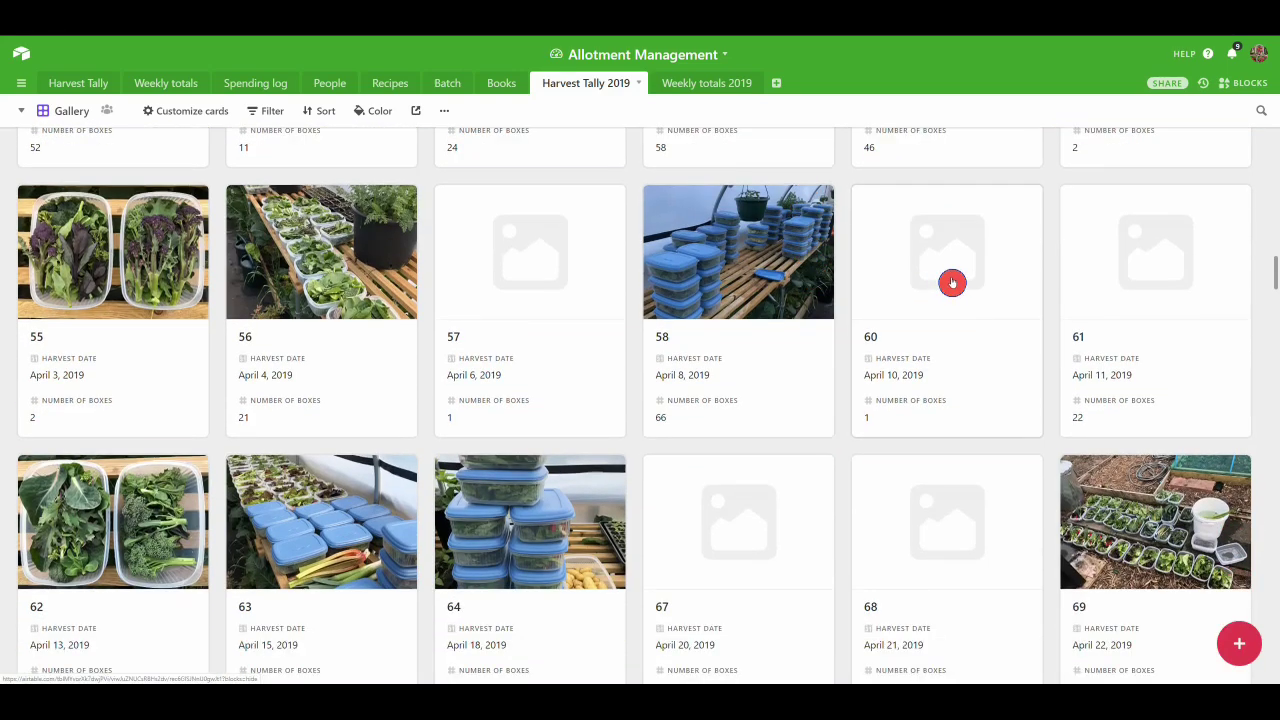
{"action": "scroll", "coordinate": [930, 341], "scroll_direction": "down", "scroll_amount": 1}
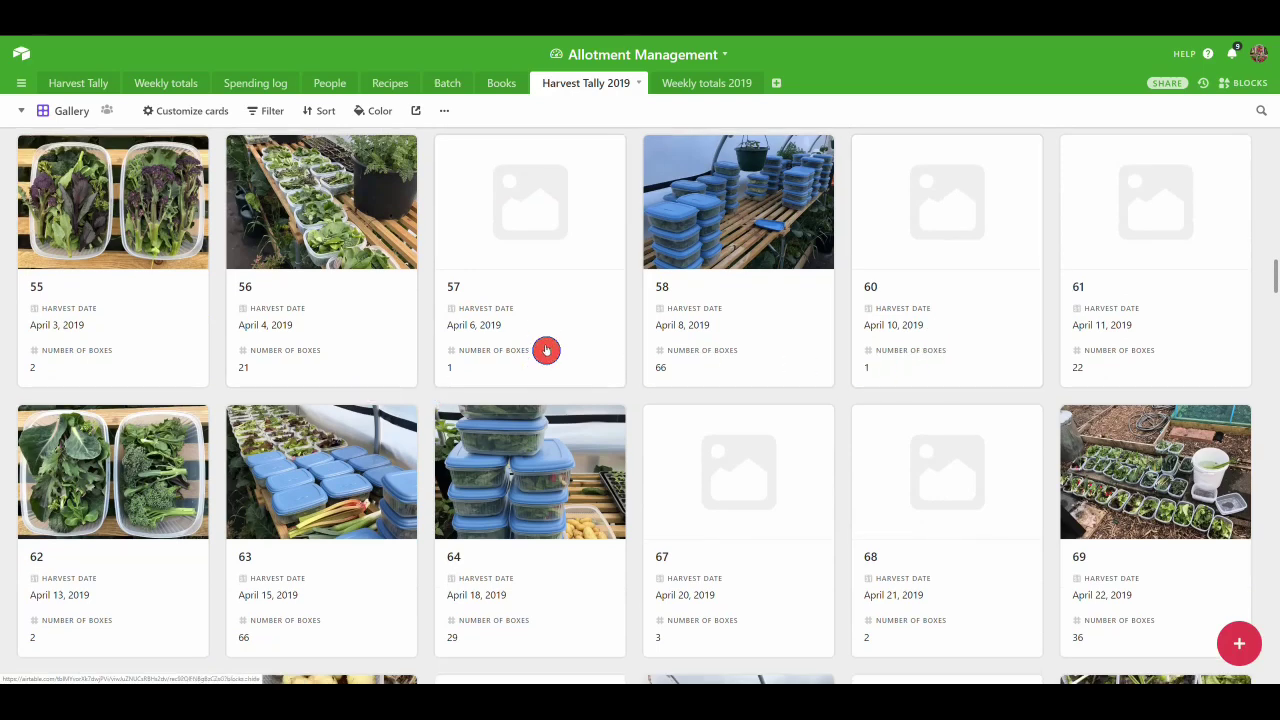
{"action": "scroll", "coordinate": [553, 307], "scroll_direction": "down", "scroll_amount": 6}
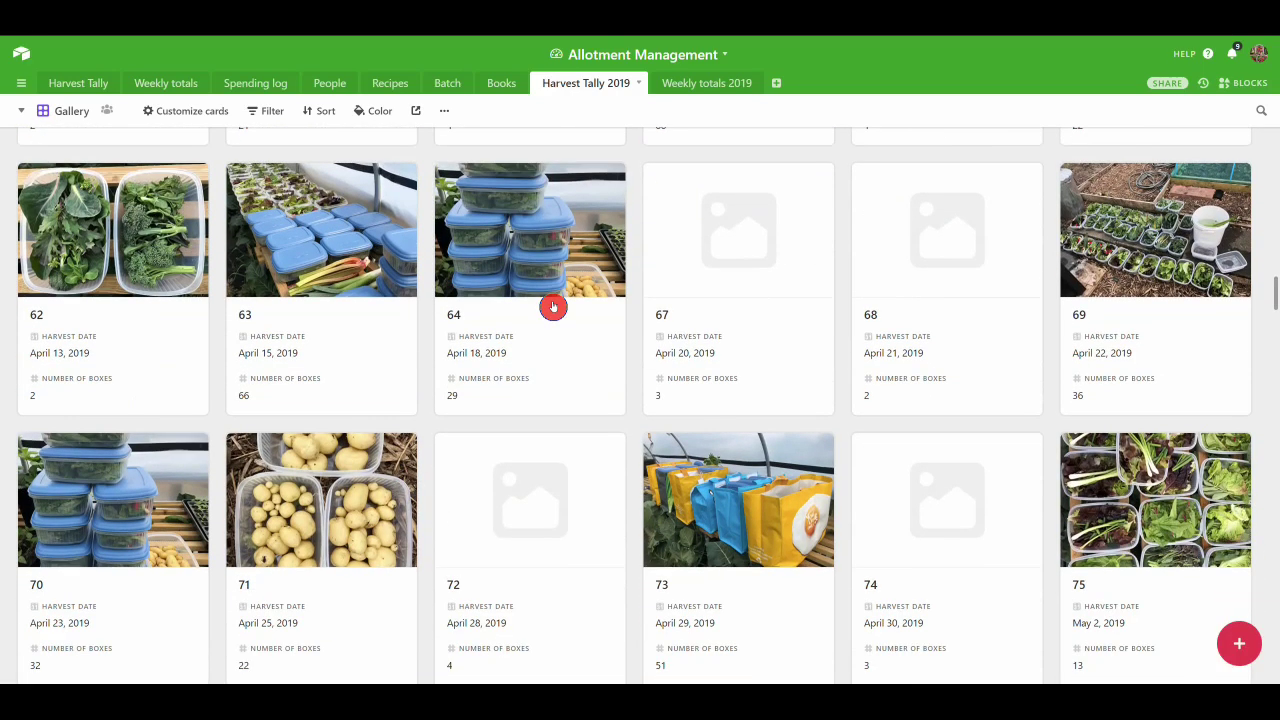
{"action": "scroll", "coordinate": [553, 305], "scroll_direction": "down", "scroll_amount": 6}
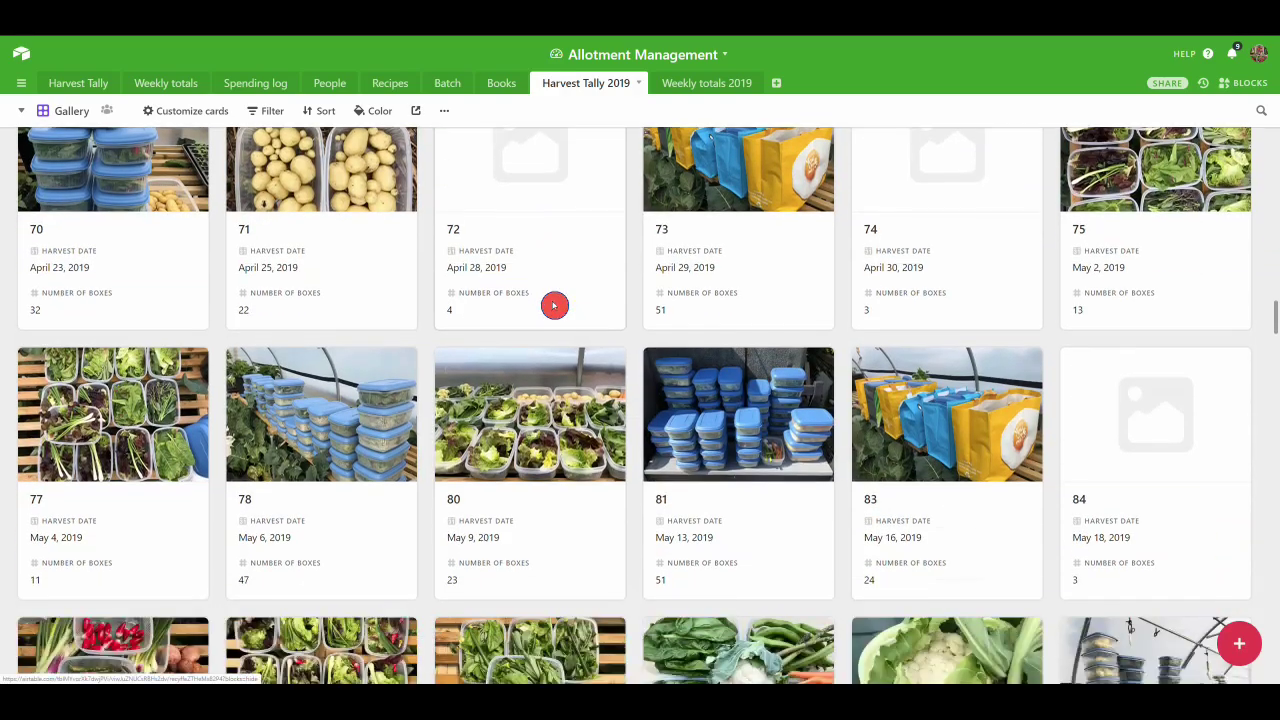
{"action": "scroll", "coordinate": [553, 305], "scroll_direction": "down", "scroll_amount": 5}
{"action": "scroll", "coordinate": [553, 305], "scroll_direction": "down", "scroll_amount": 6}
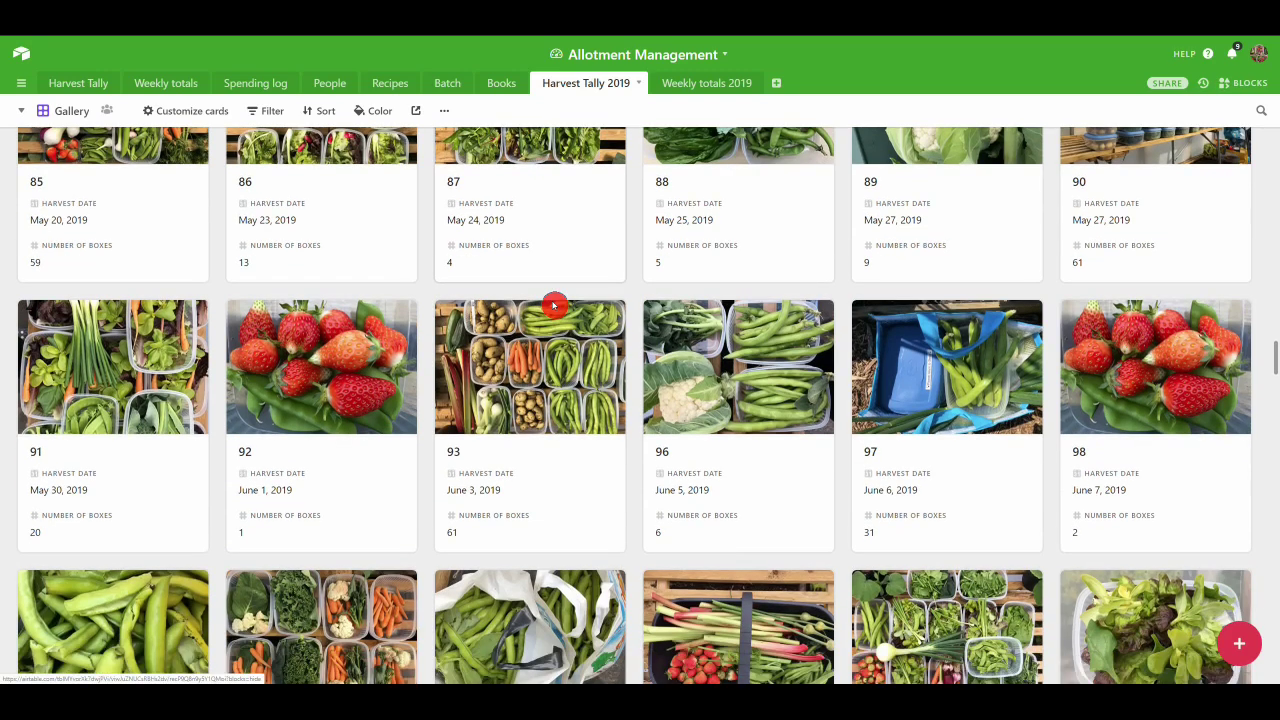
{"action": "scroll", "coordinate": [553, 305], "scroll_direction": "down", "scroll_amount": 8}
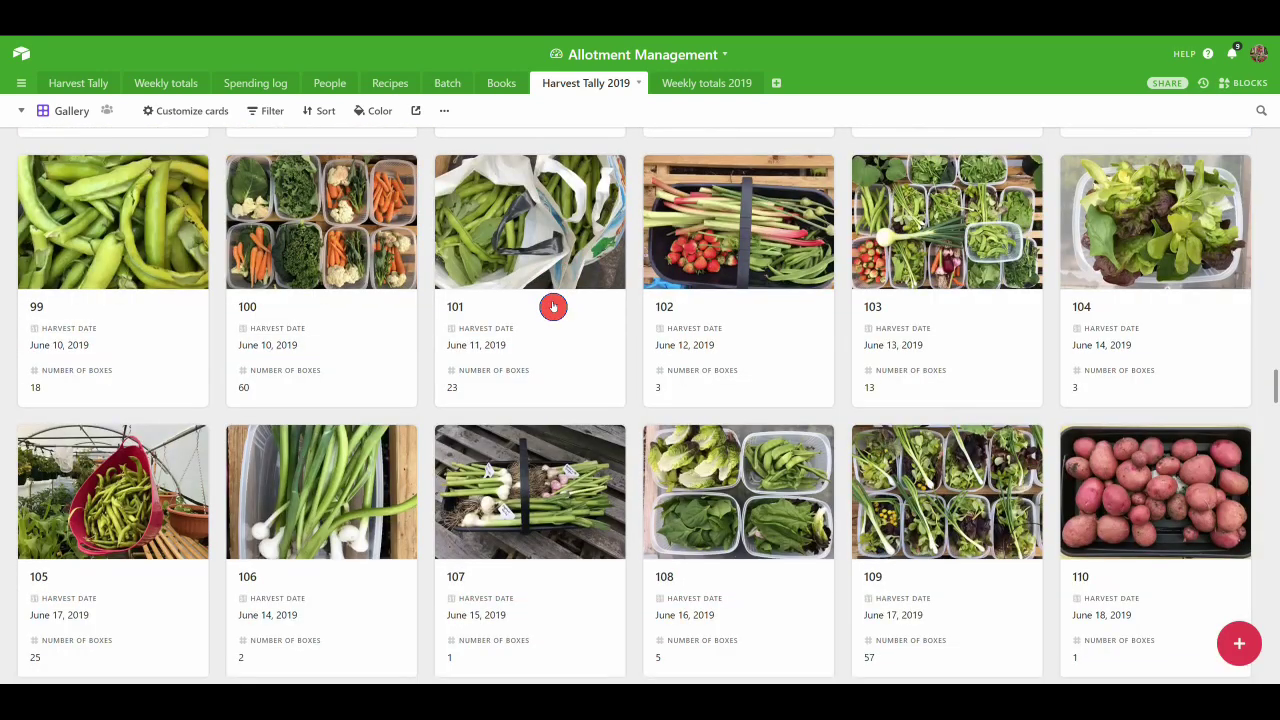
{"action": "scroll", "coordinate": [553, 306], "scroll_direction": "down", "scroll_amount": 5}
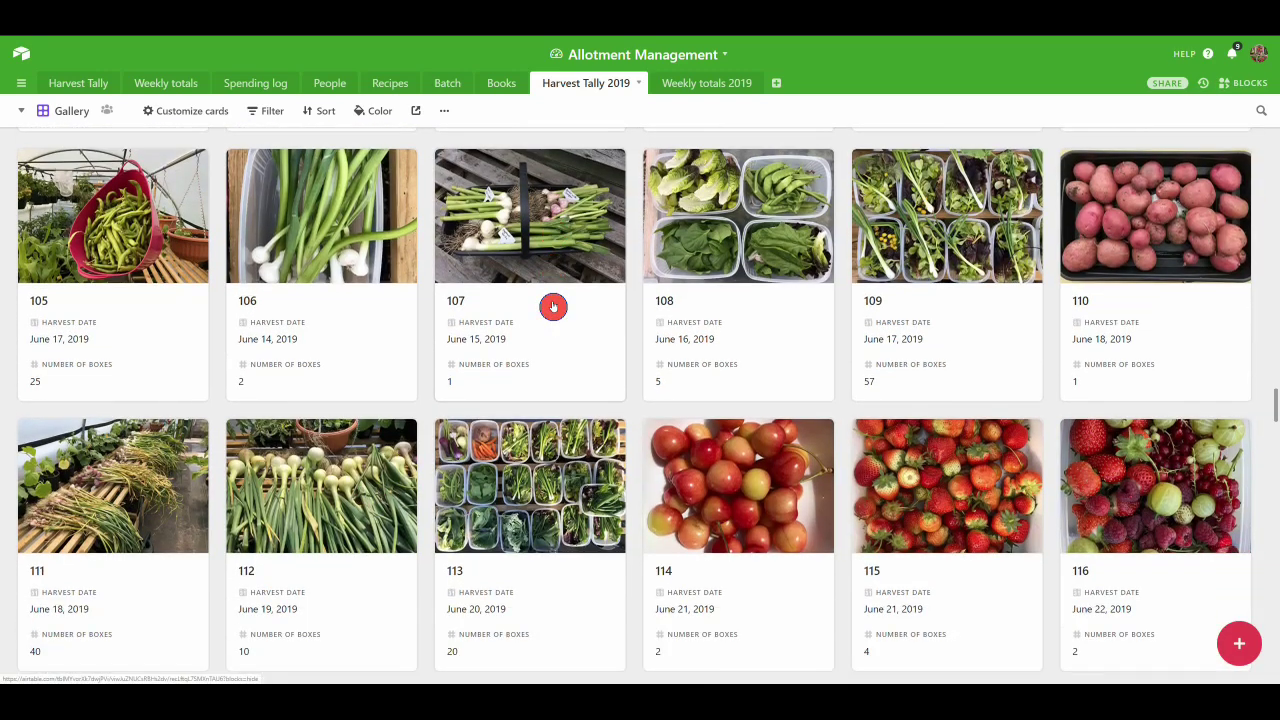
{"action": "scroll", "coordinate": [553, 306], "scroll_direction": "down", "scroll_amount": 5}
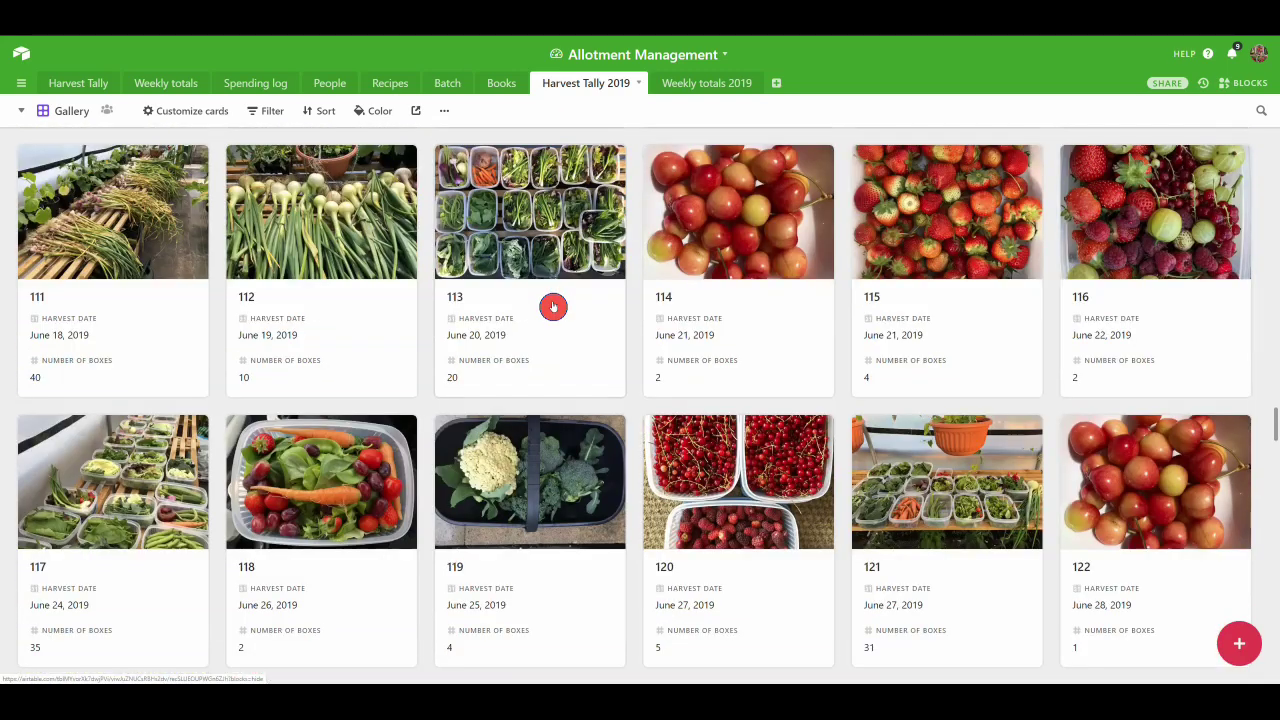
{"action": "scroll", "coordinate": [553, 306], "scroll_direction": "down", "scroll_amount": 1}
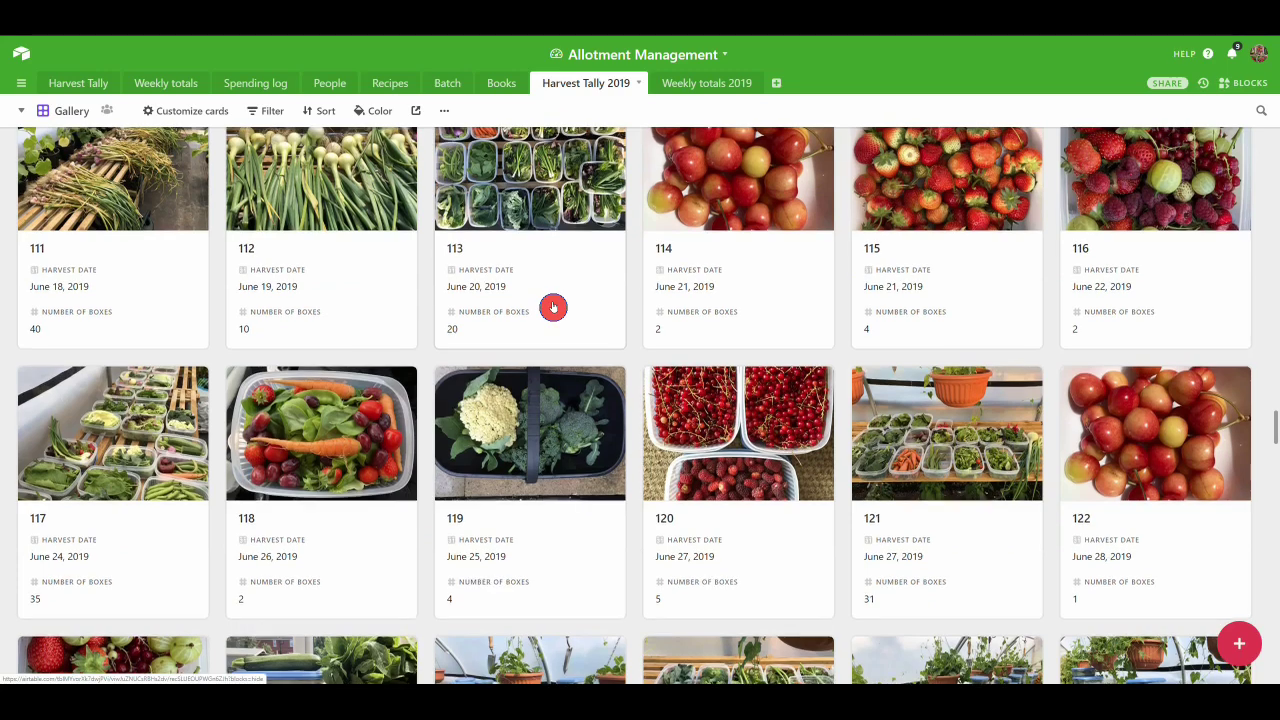
{"action": "scroll", "coordinate": [553, 306], "scroll_direction": "up", "scroll_amount": 2}
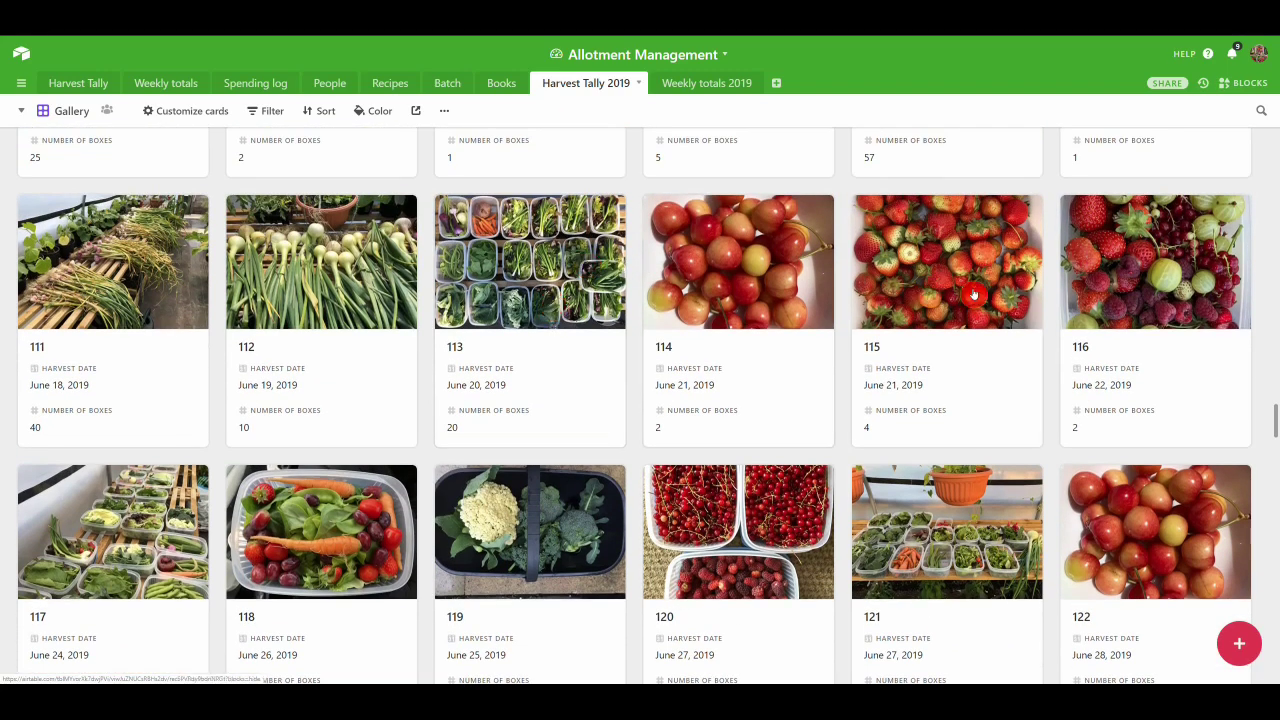
{"action": "scroll", "coordinate": [1157, 314], "scroll_direction": "down", "scroll_amount": 6}
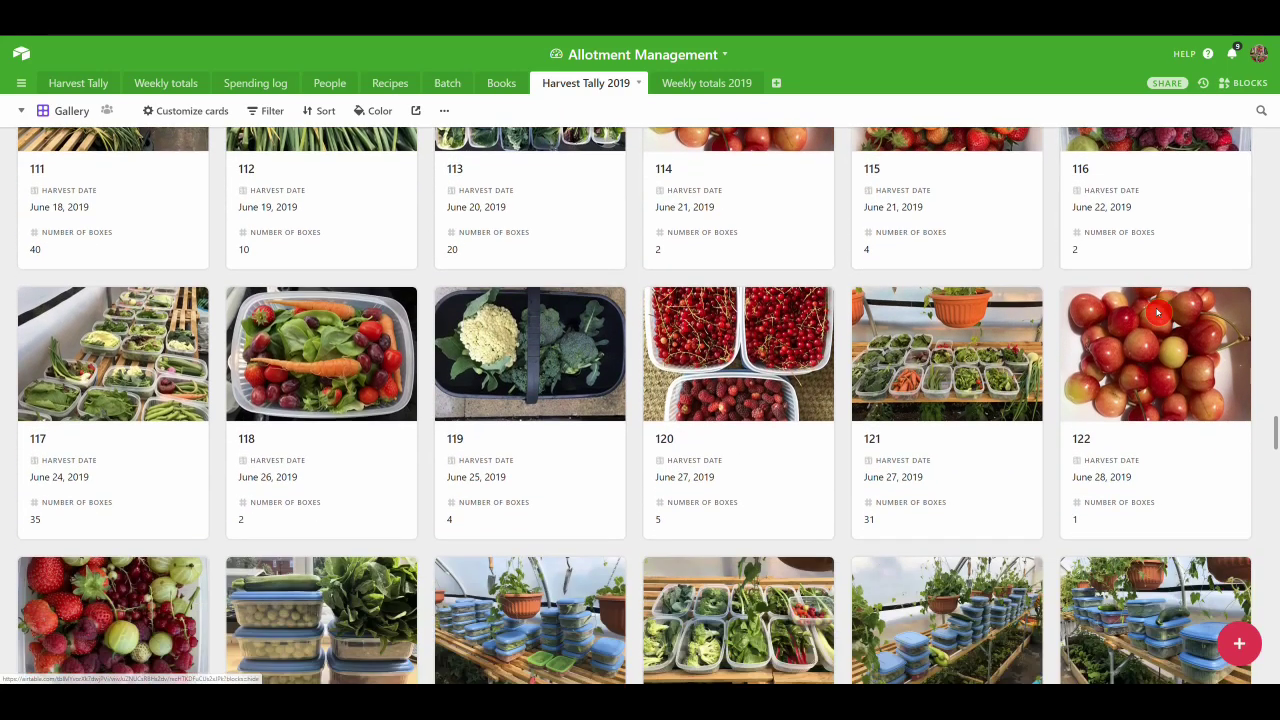
{"action": "scroll", "coordinate": [1105, 340], "scroll_direction": "down", "scroll_amount": 5}
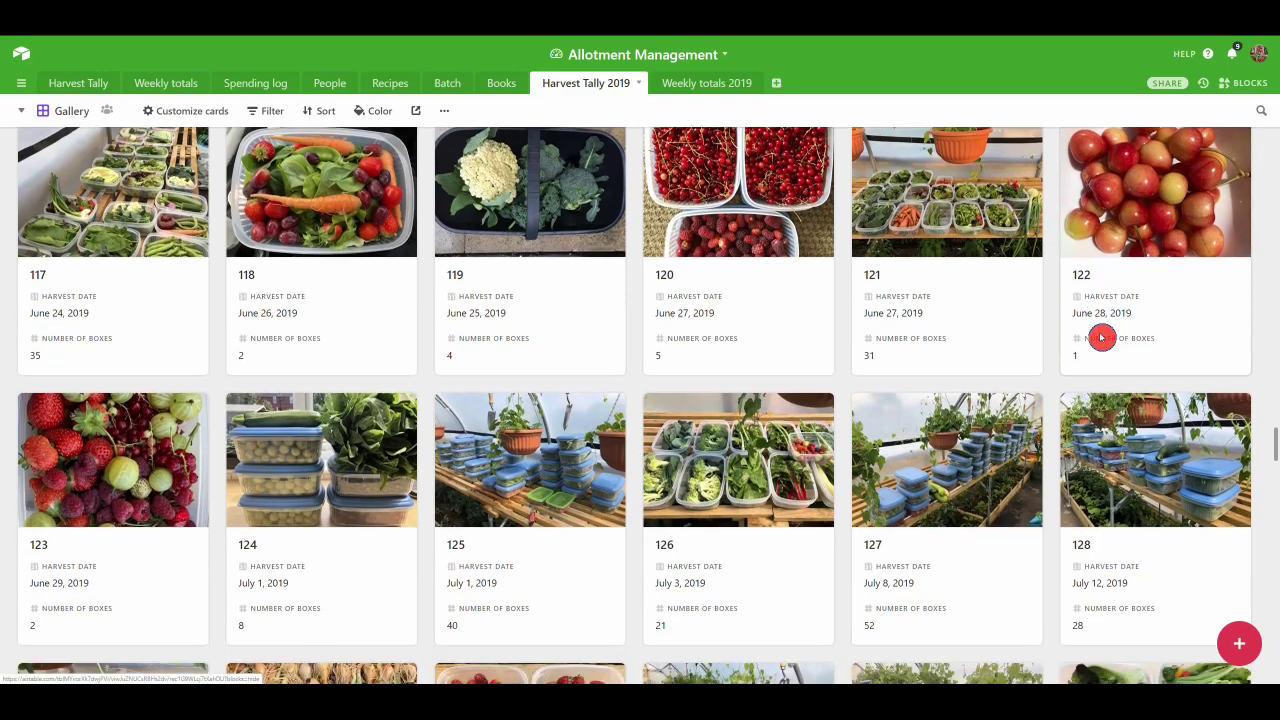
{"action": "scroll", "coordinate": [1101, 338], "scroll_direction": "down", "scroll_amount": 2}
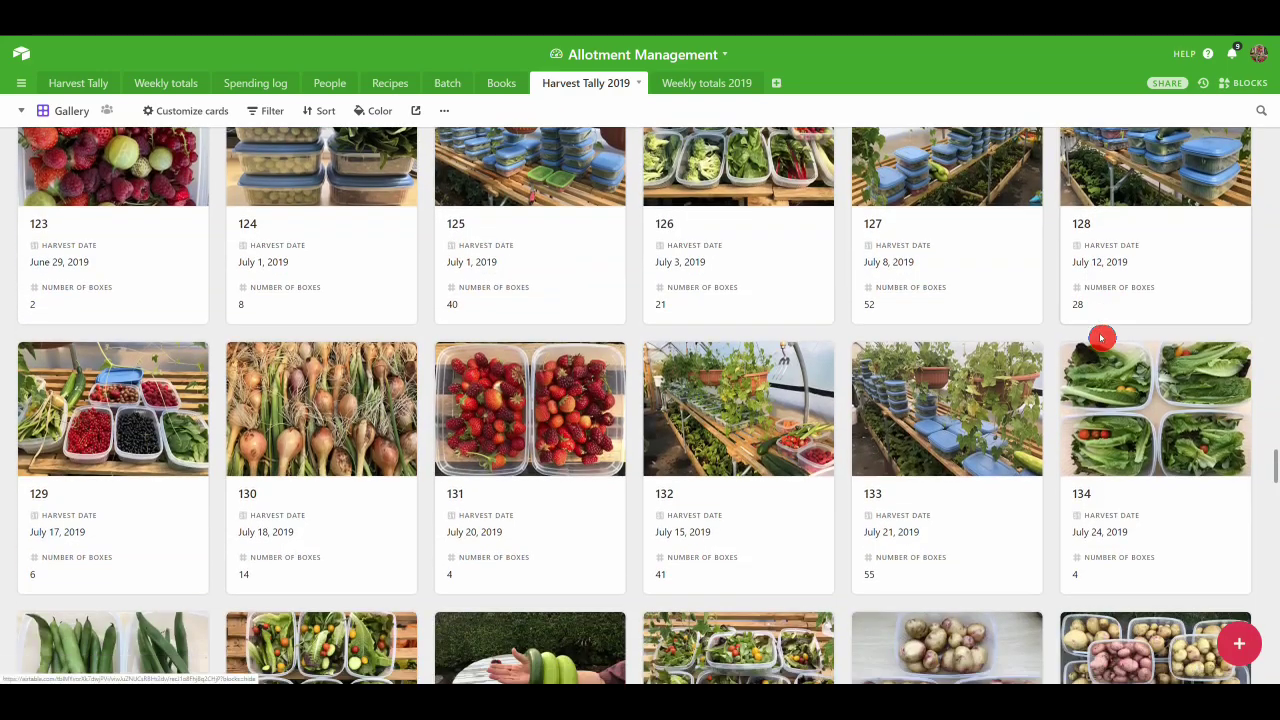
{"action": "scroll", "coordinate": [1101, 338], "scroll_direction": "down", "scroll_amount": 4}
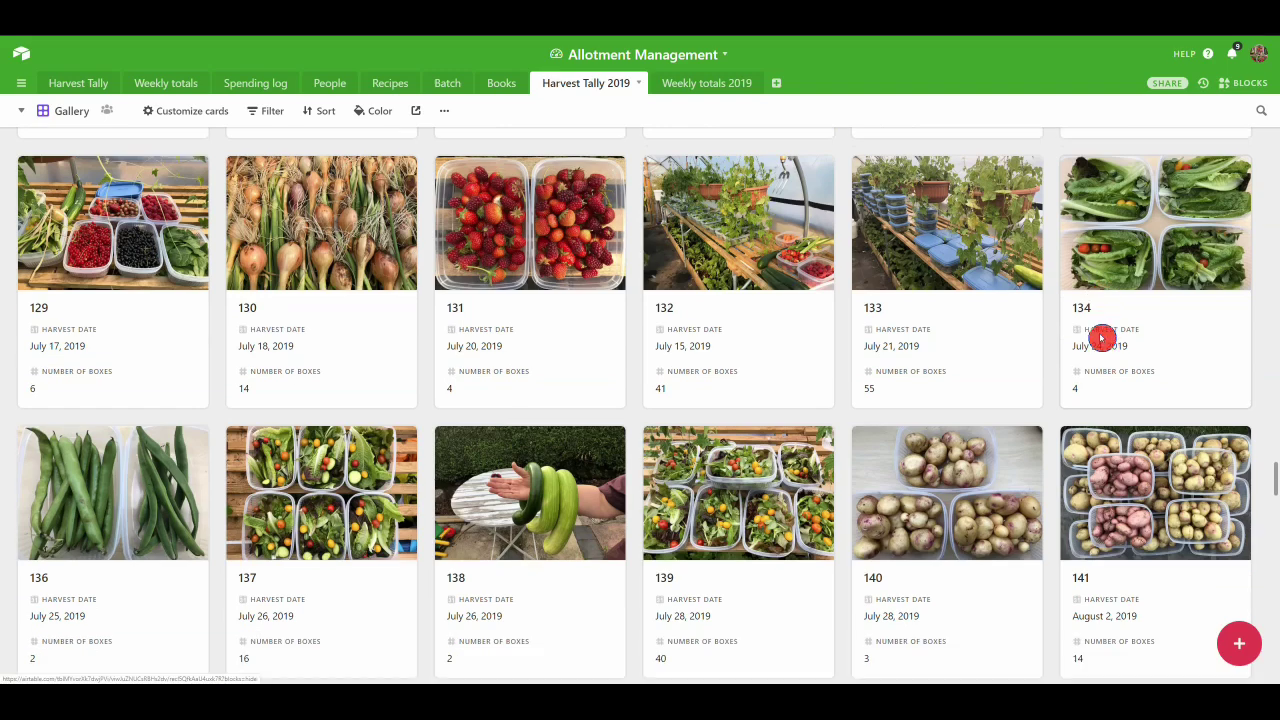
{"action": "scroll", "coordinate": [1101, 338], "scroll_direction": "down", "scroll_amount": 2}
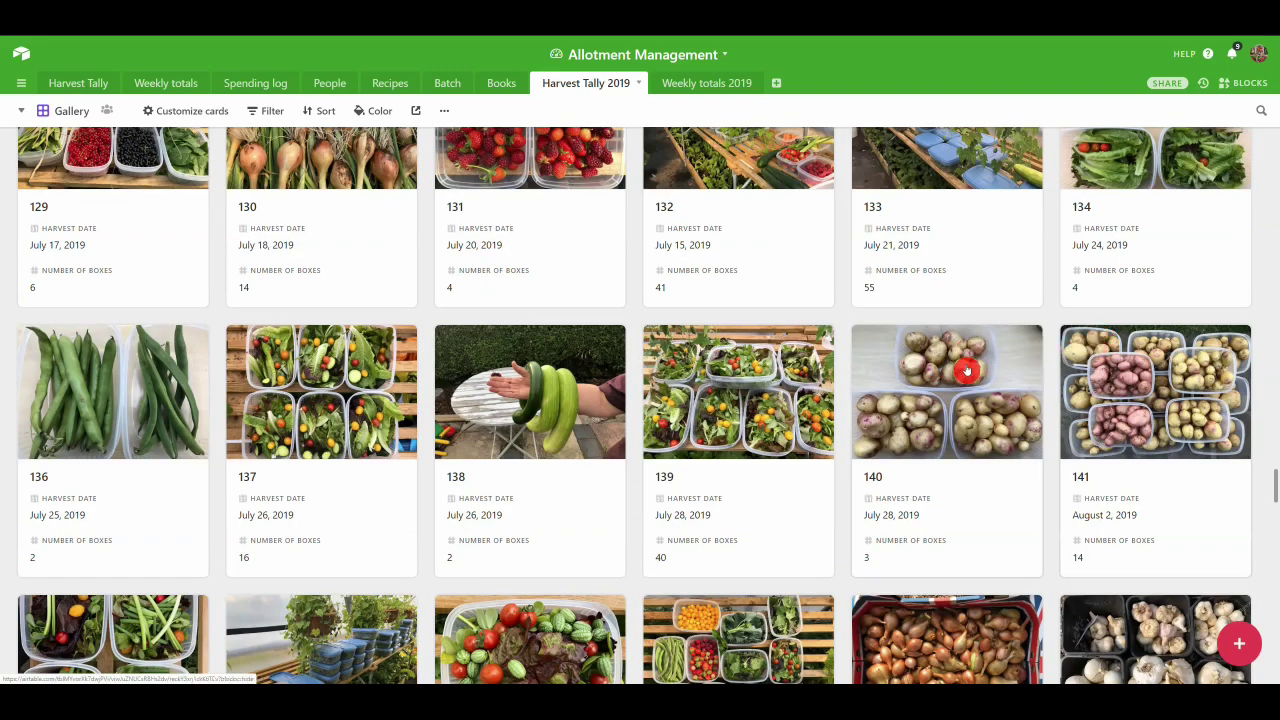
{"action": "scroll", "coordinate": [946, 366], "scroll_direction": "down", "scroll_amount": 5}
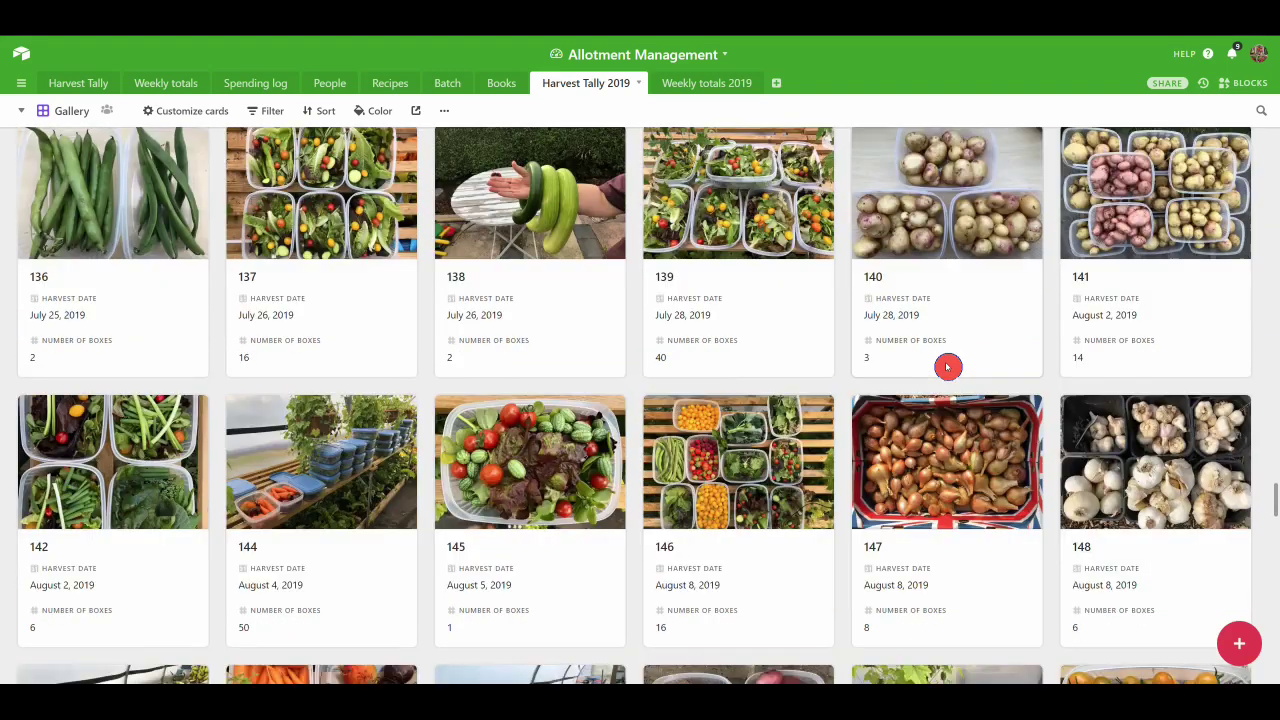
{"action": "scroll", "coordinate": [946, 366], "scroll_direction": "down", "scroll_amount": 6}
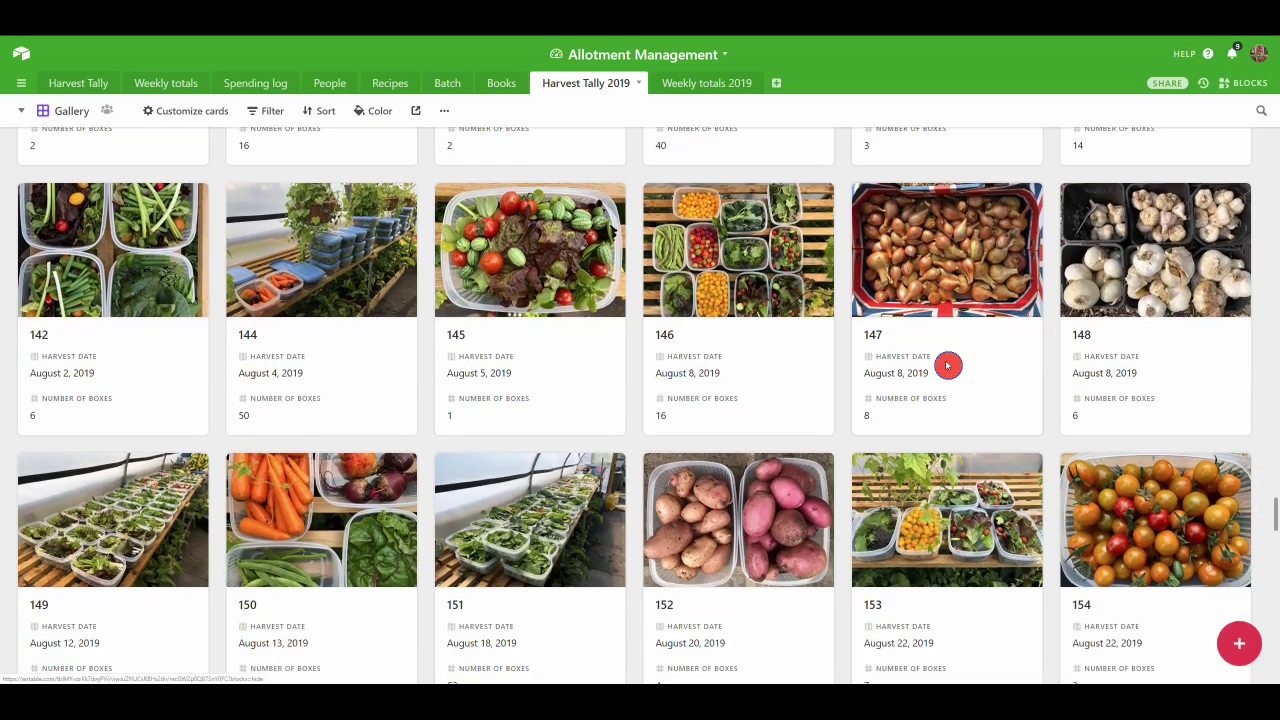
{"action": "scroll", "coordinate": [946, 366], "scroll_direction": "down", "scroll_amount": 5}
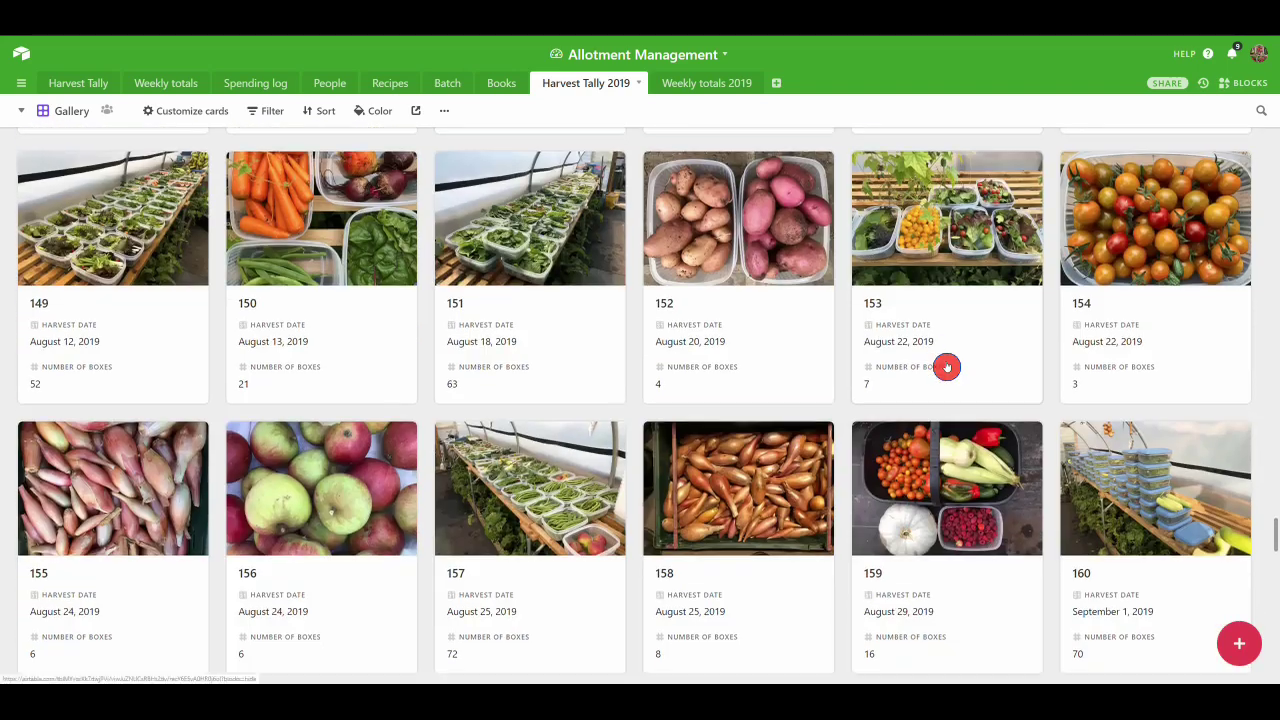
{"action": "scroll", "coordinate": [946, 366], "scroll_direction": "down", "scroll_amount": 4}
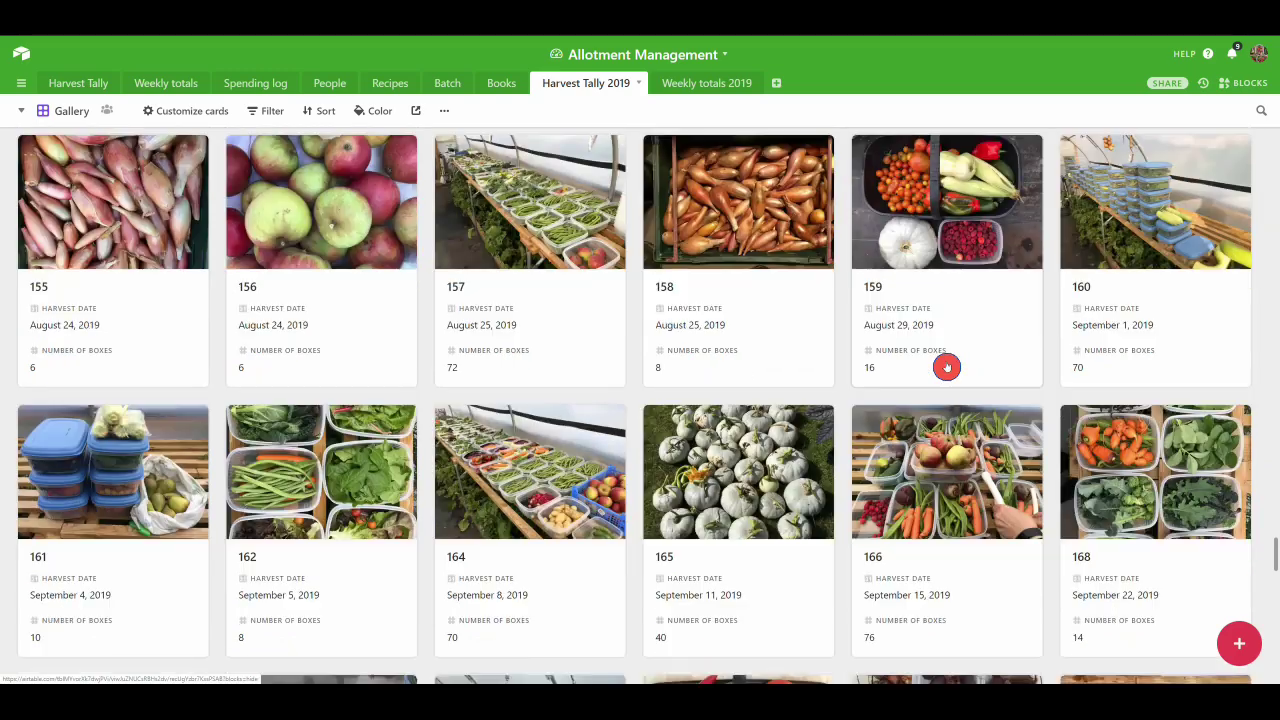
Look through the 2019 harvest cards from September to the end of December, examining their photos, harvest dates and numbers of boxes.
{"action": "scroll", "coordinate": [947, 366], "scroll_direction": "down", "scroll_amount": 3}
{"action": "scroll", "coordinate": [947, 366], "scroll_direction": "down", "scroll_amount": 3}
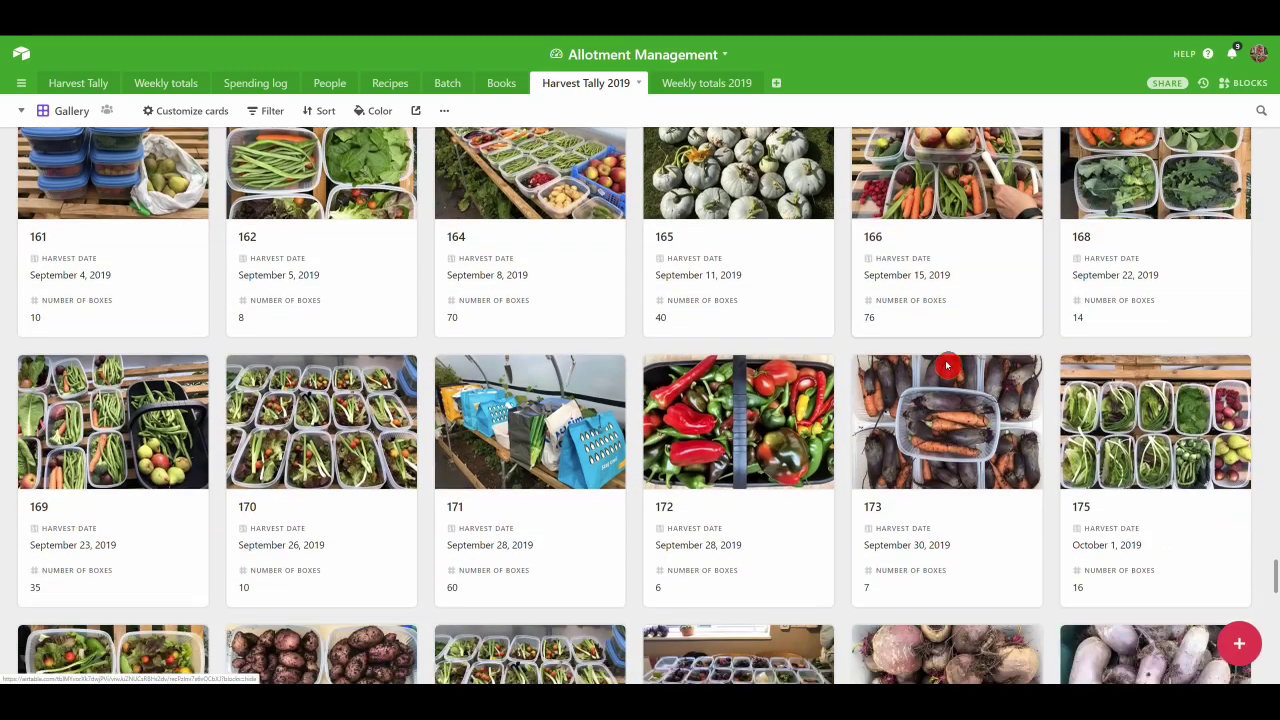
{"action": "scroll", "coordinate": [947, 366], "scroll_direction": "down", "scroll_amount": 3}
{"action": "scroll", "coordinate": [947, 366], "scroll_direction": "down", "scroll_amount": 3}
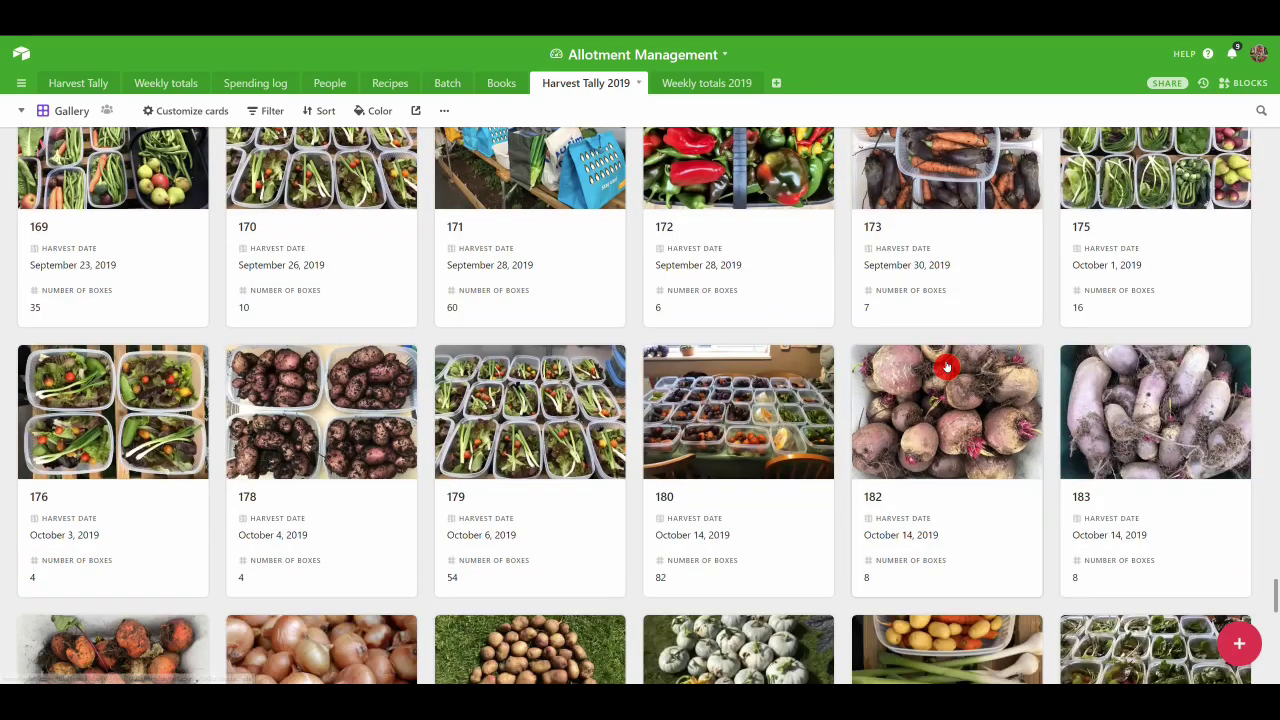
{"action": "scroll", "coordinate": [947, 366], "scroll_direction": "down", "scroll_amount": 5}
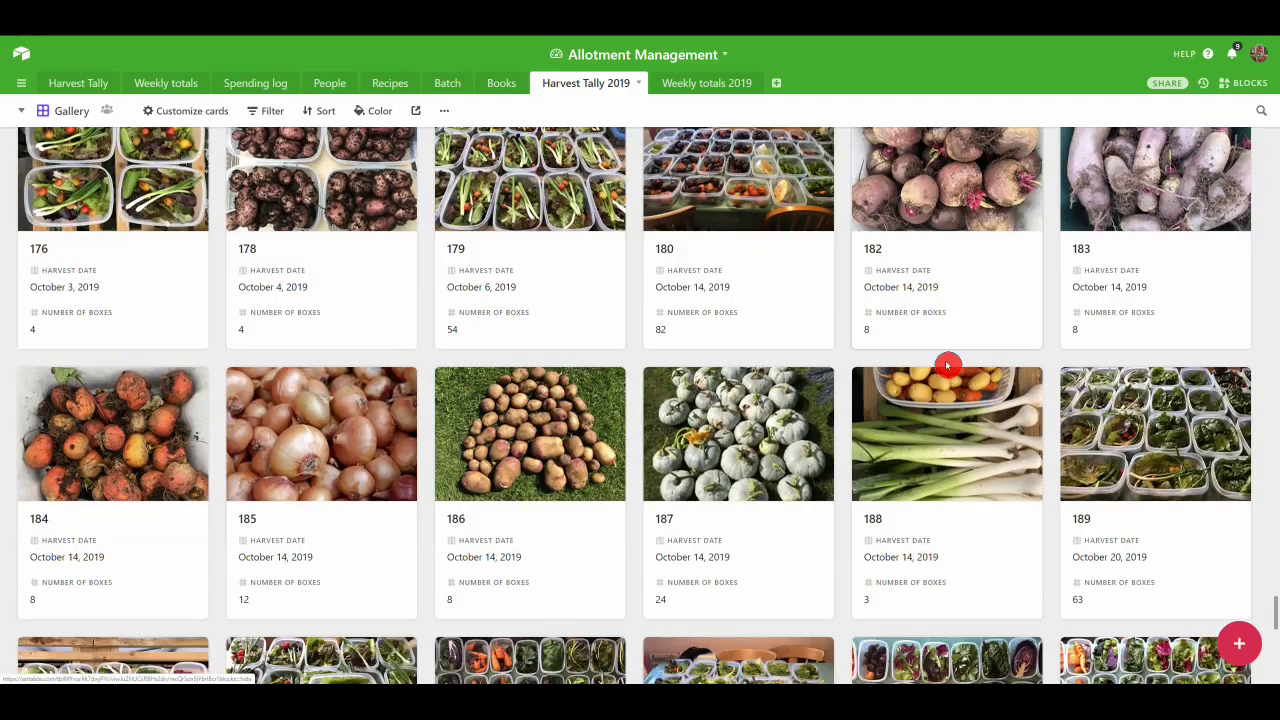
{"action": "scroll", "coordinate": [947, 366], "scroll_direction": "down", "scroll_amount": 5}
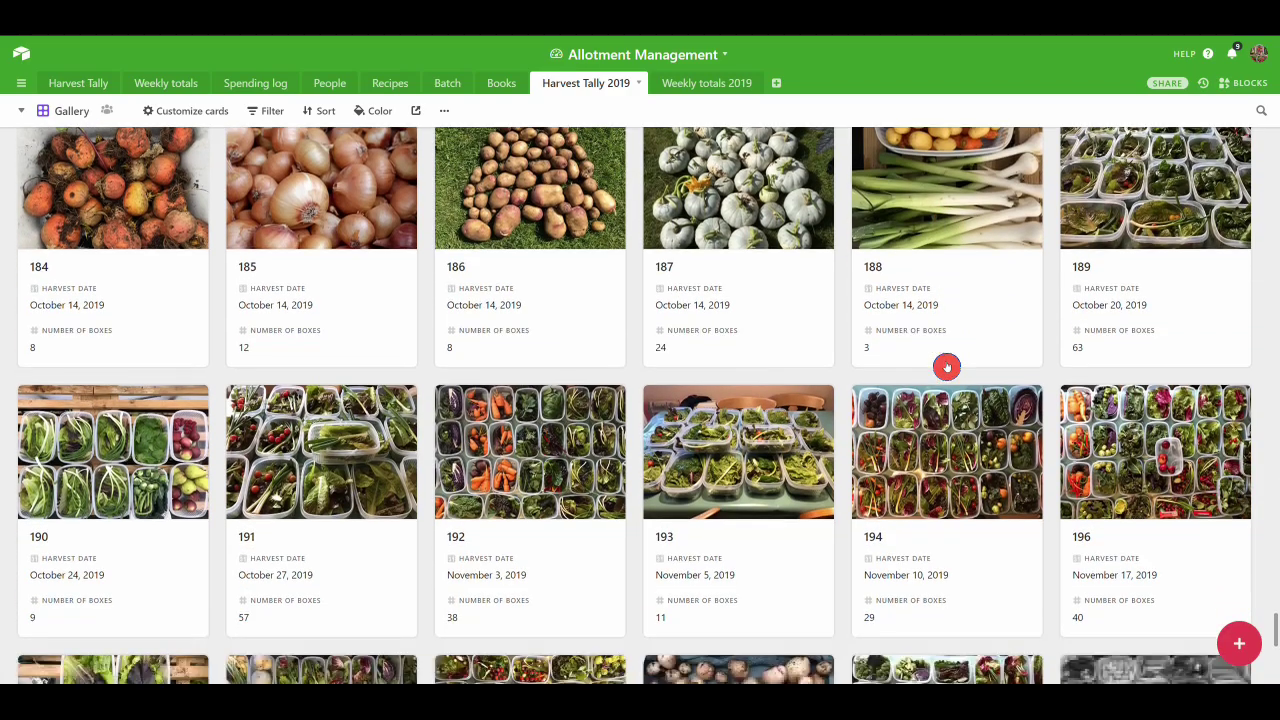
{"action": "scroll", "coordinate": [947, 366], "scroll_direction": "down", "scroll_amount": 7}
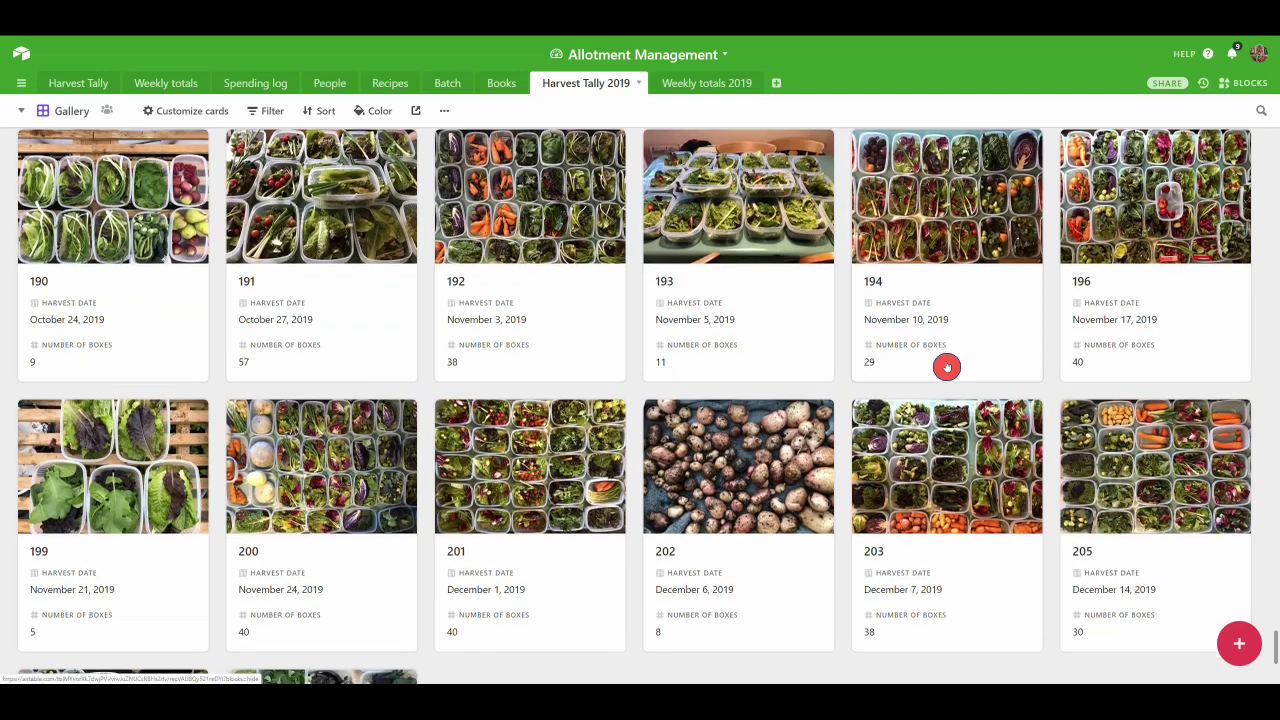
{"action": "scroll", "coordinate": [947, 366], "scroll_direction": "down", "scroll_amount": 2}
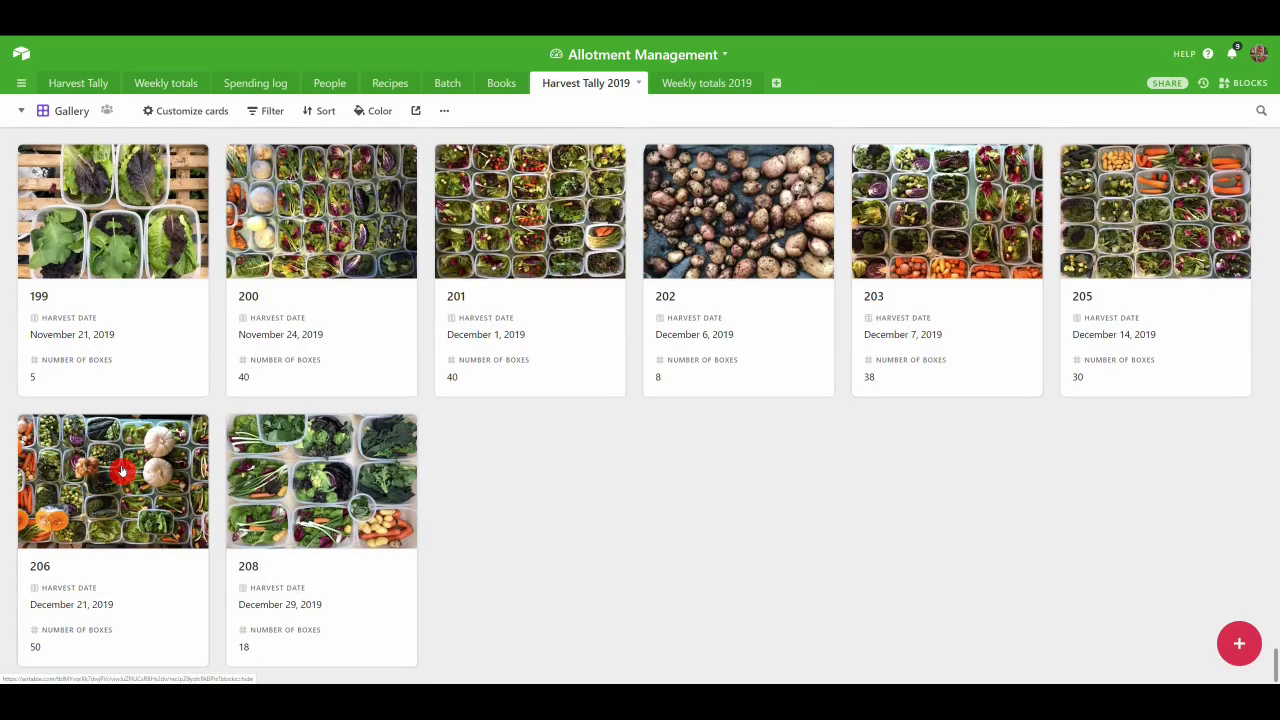
Review the December 21, 2019 harvest record's details, including its recipients and full-size photo, and return to the gallery.
{"action": "left_click", "coordinate": [97, 484]}
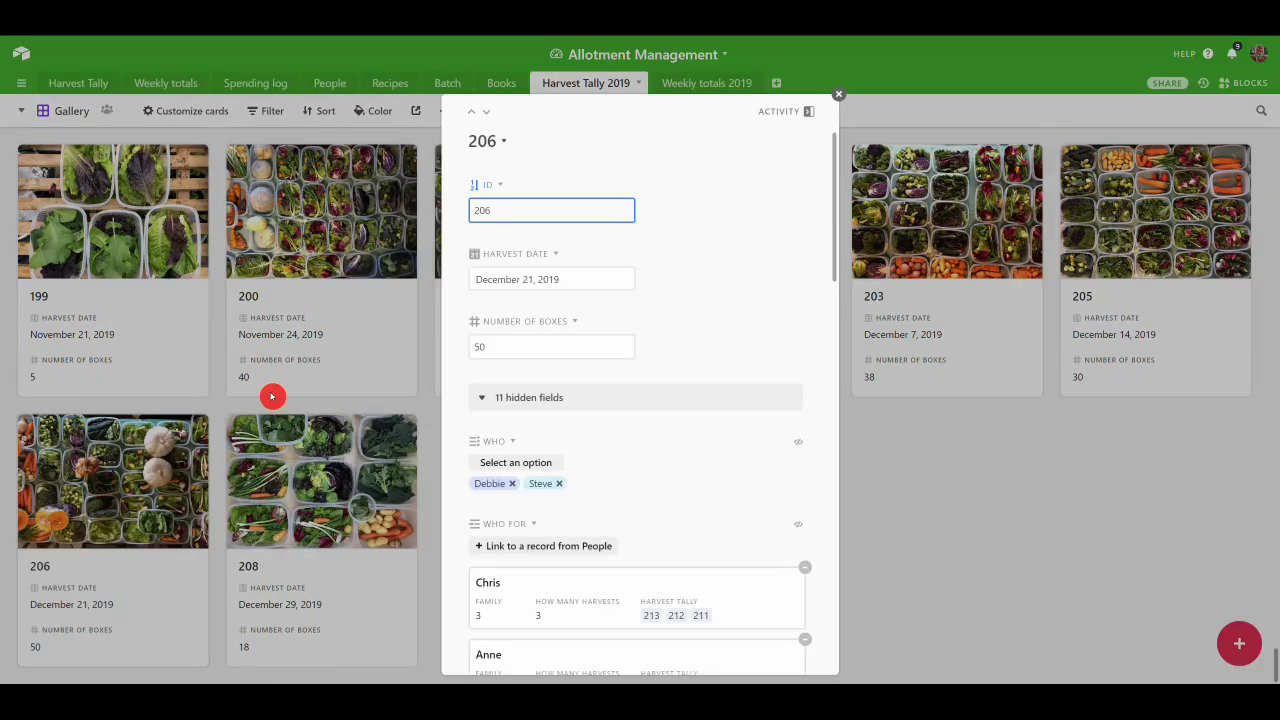
{"action": "scroll", "coordinate": [674, 491], "scroll_direction": "down", "scroll_amount": 5}
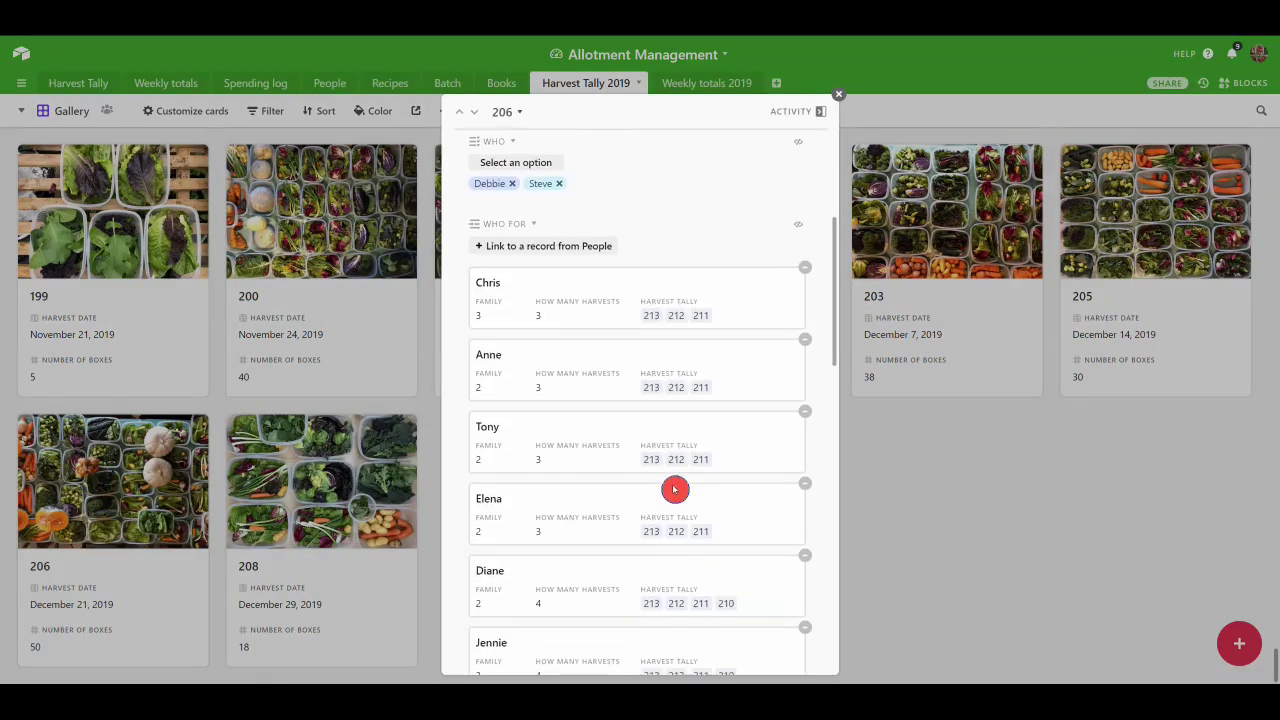
{"action": "scroll", "coordinate": [674, 491], "scroll_direction": "down", "scroll_amount": 5}
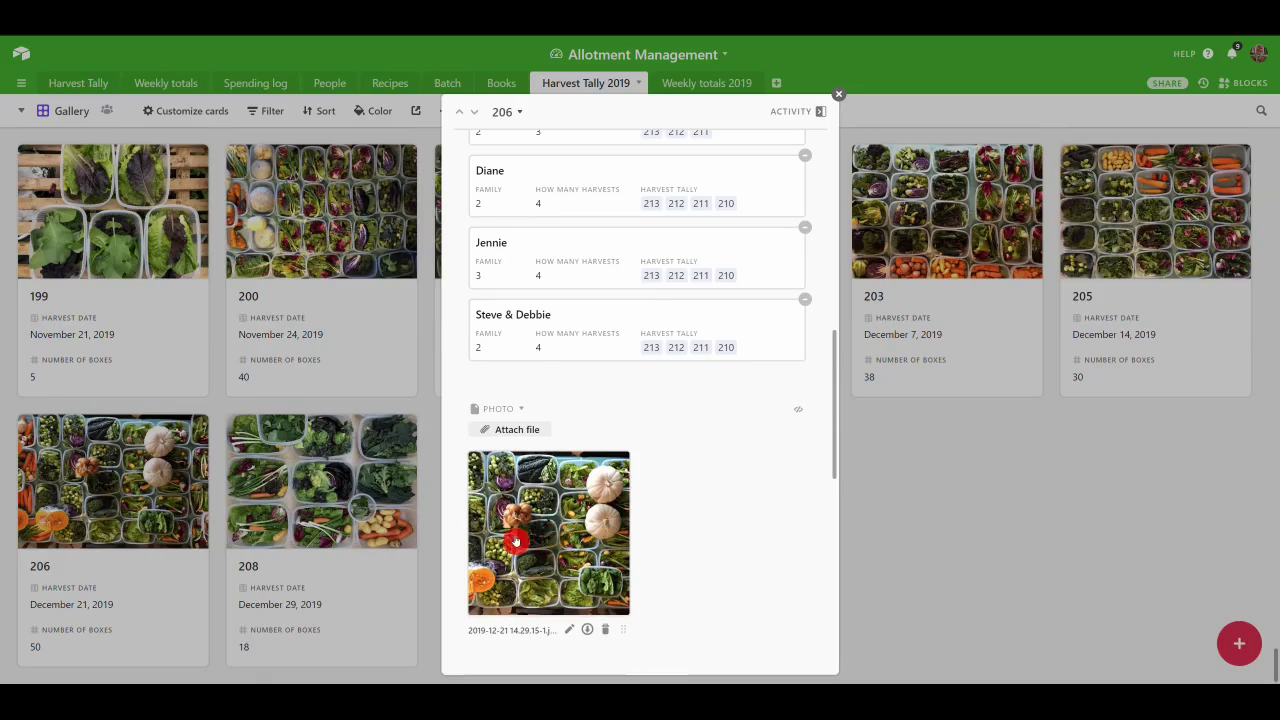
{"action": "left_click", "coordinate": [532, 539]}
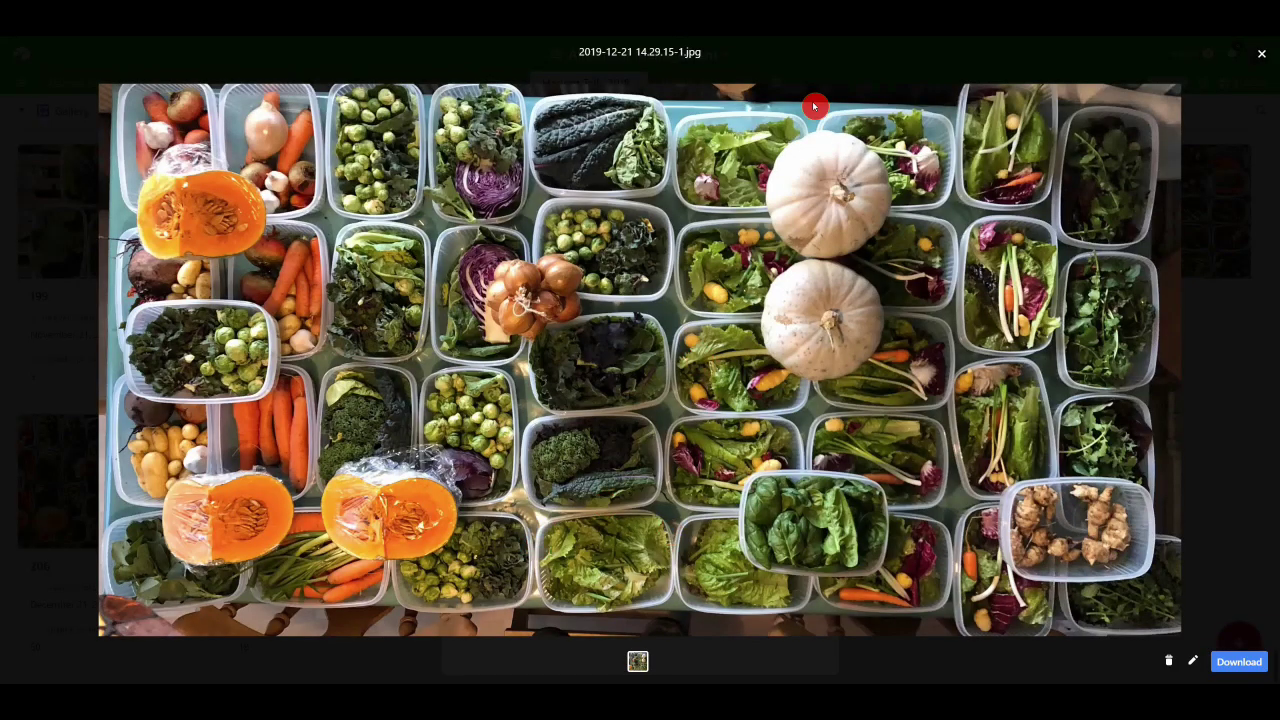
{"action": "left_click", "coordinate": [1262, 57]}
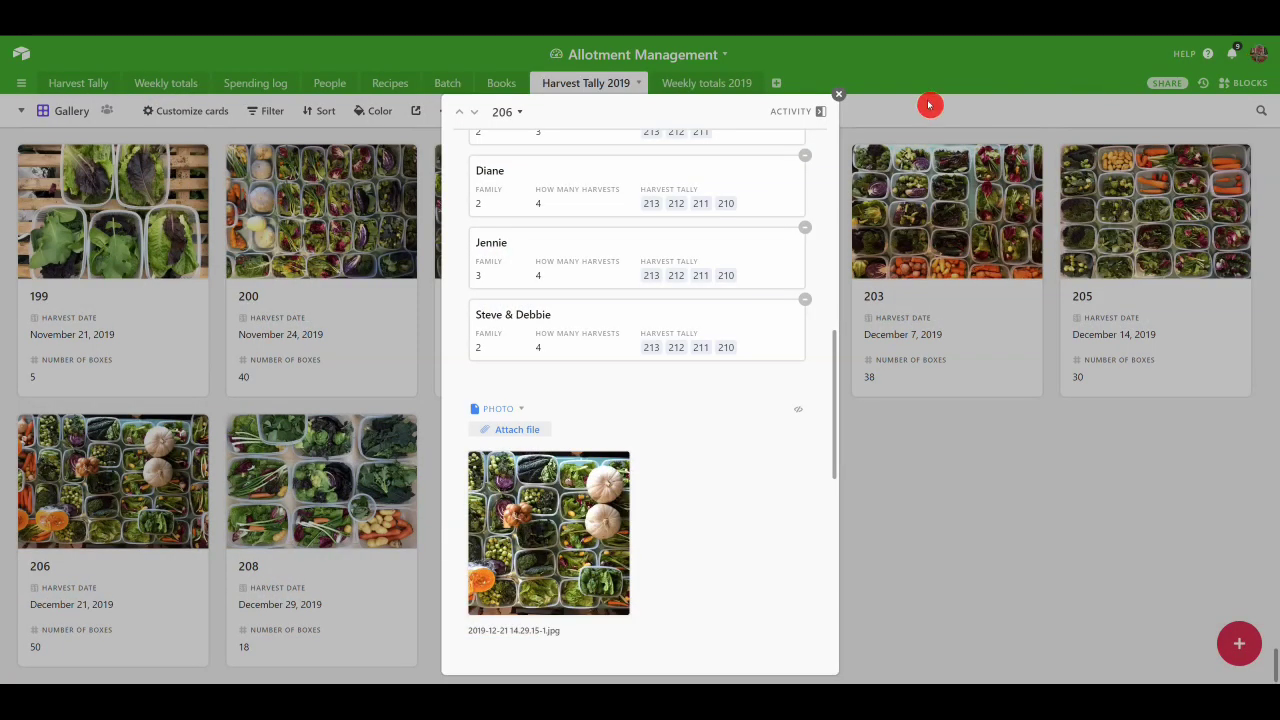
{"action": "left_click", "coordinate": [838, 95]}
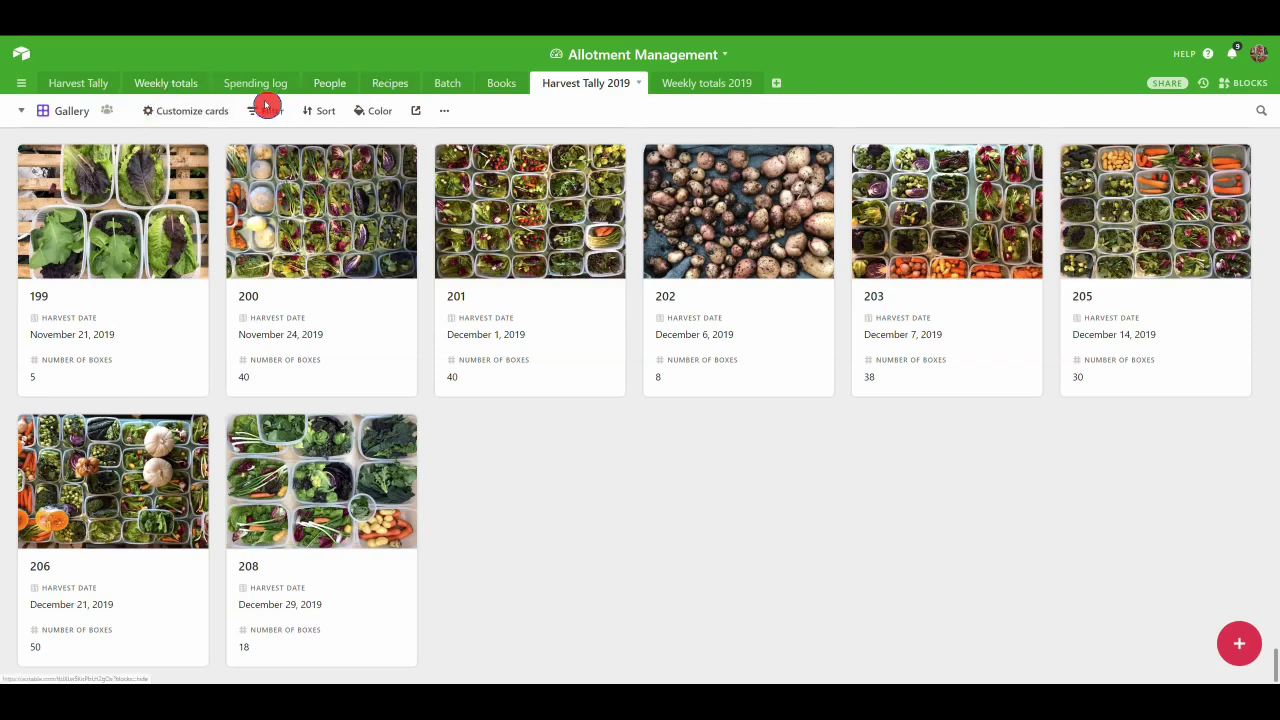
View the Weekly totals table and look through the purchase cards in the Spending log gallery.
{"action": "left_click", "coordinate": [142, 86]}
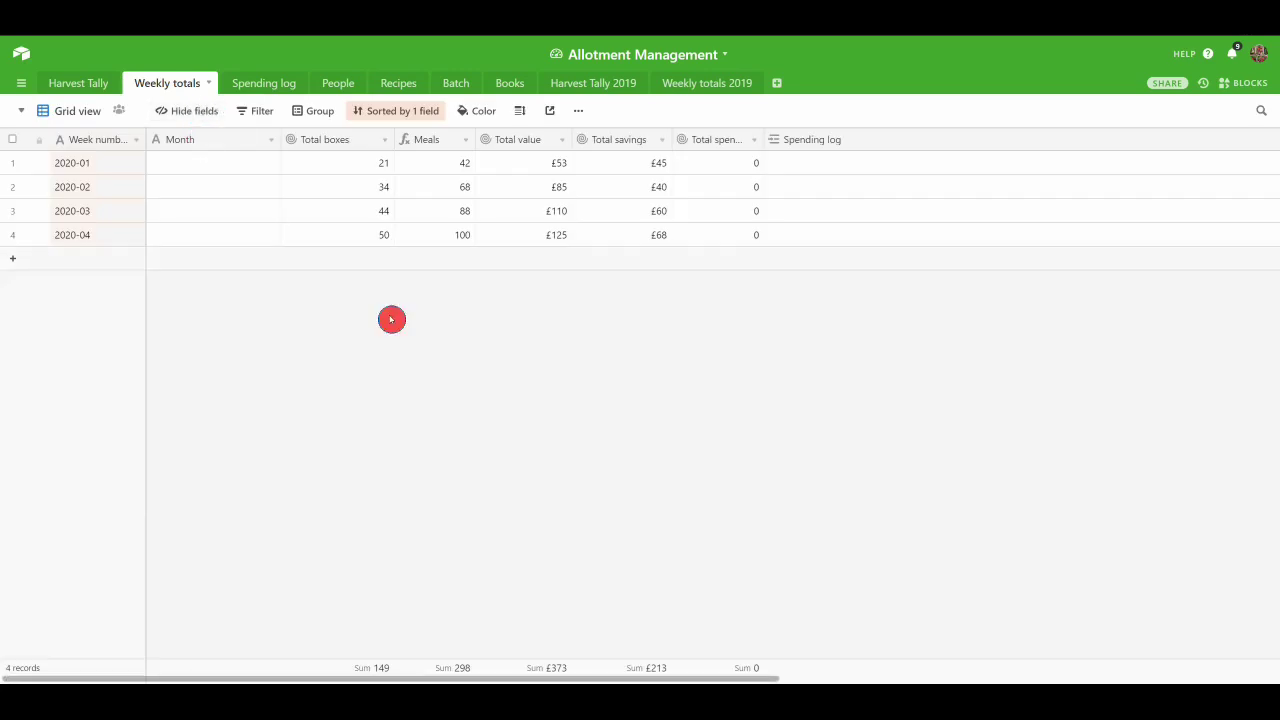
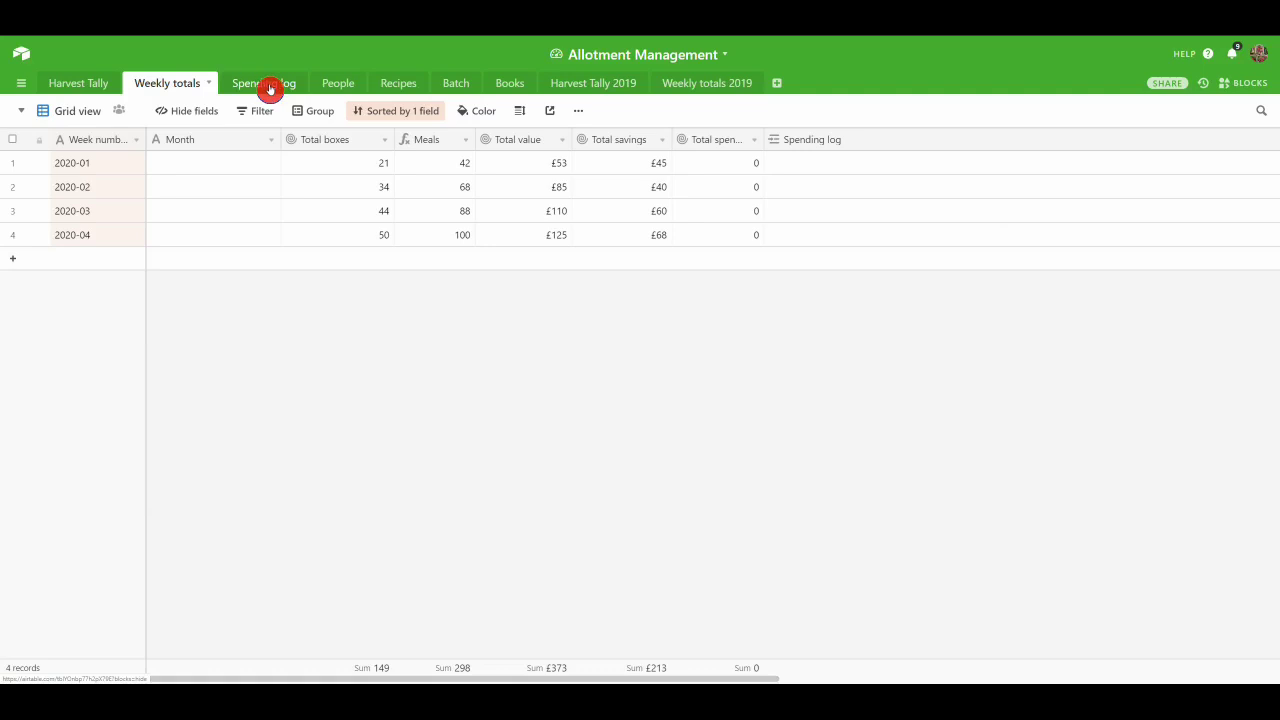
{"action": "left_click", "coordinate": [269, 89]}
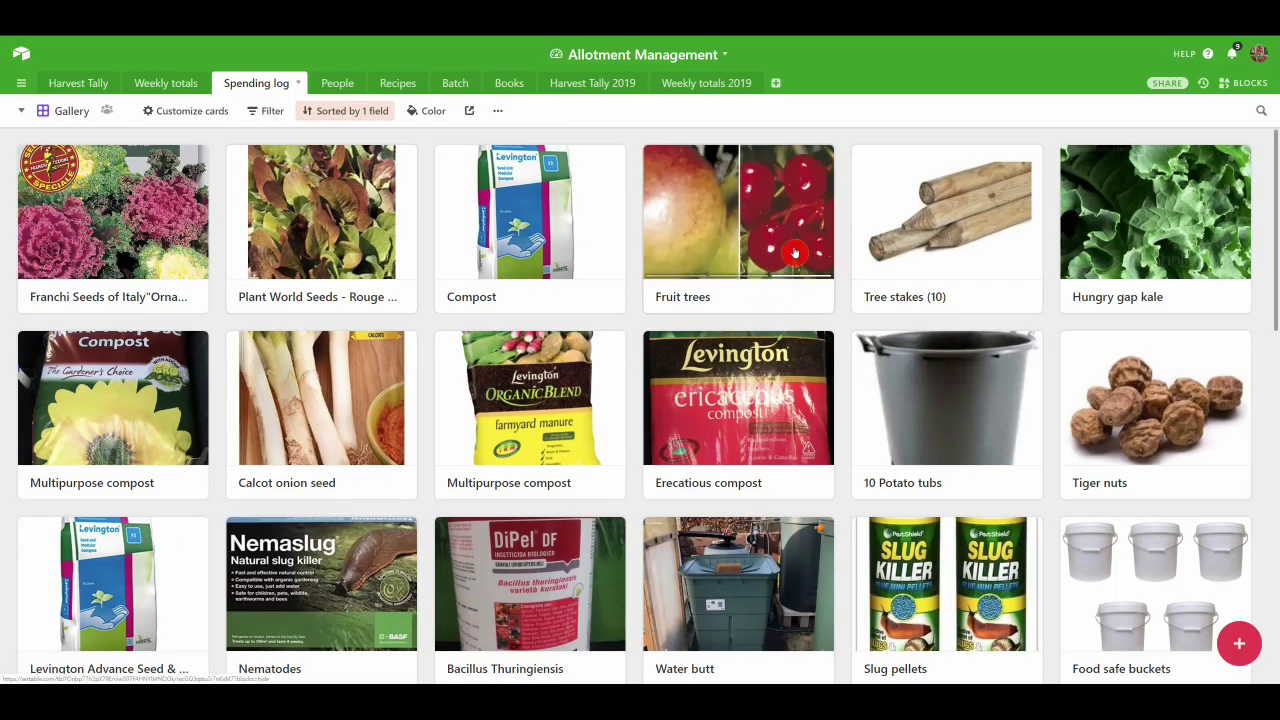
{"action": "scroll", "coordinate": [924, 267], "scroll_direction": "down", "scroll_amount": 3}
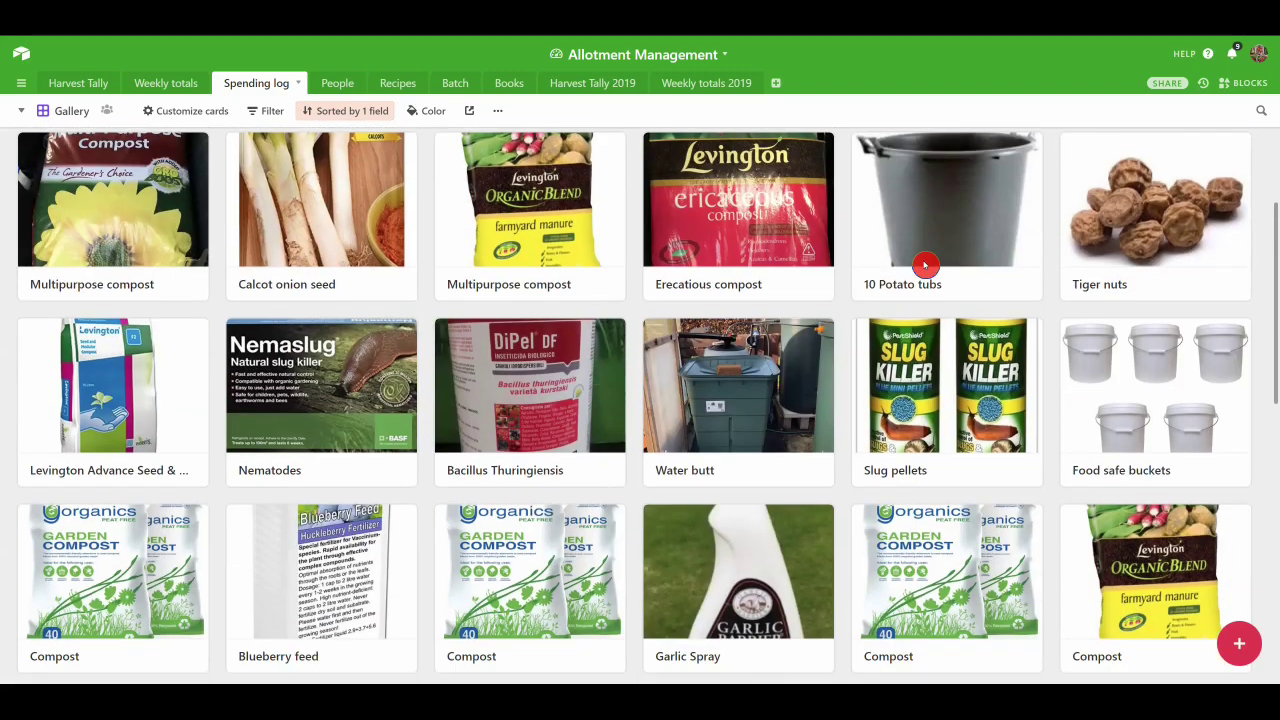
{"action": "scroll", "coordinate": [924, 267], "scroll_direction": "down", "scroll_amount": 1}
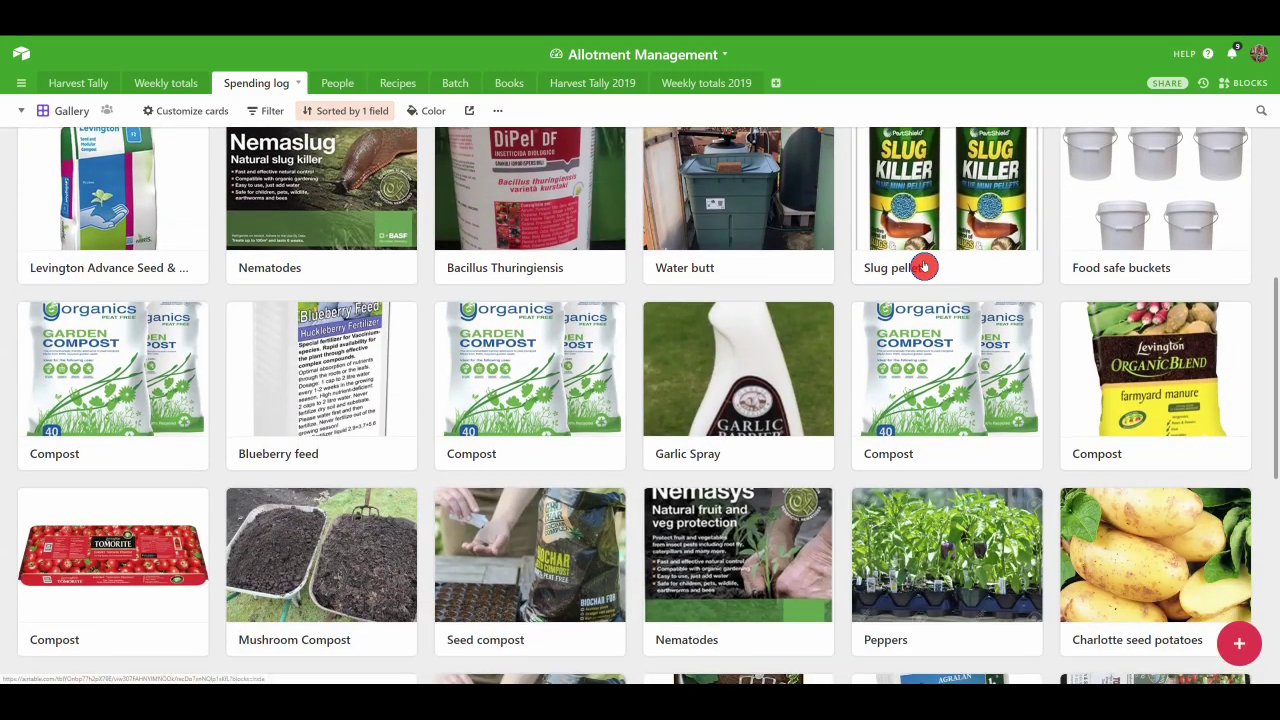
{"action": "scroll", "coordinate": [925, 265], "scroll_direction": "down", "scroll_amount": 1}
{"action": "scroll", "coordinate": [924, 267], "scroll_direction": "down", "scroll_amount": 3}
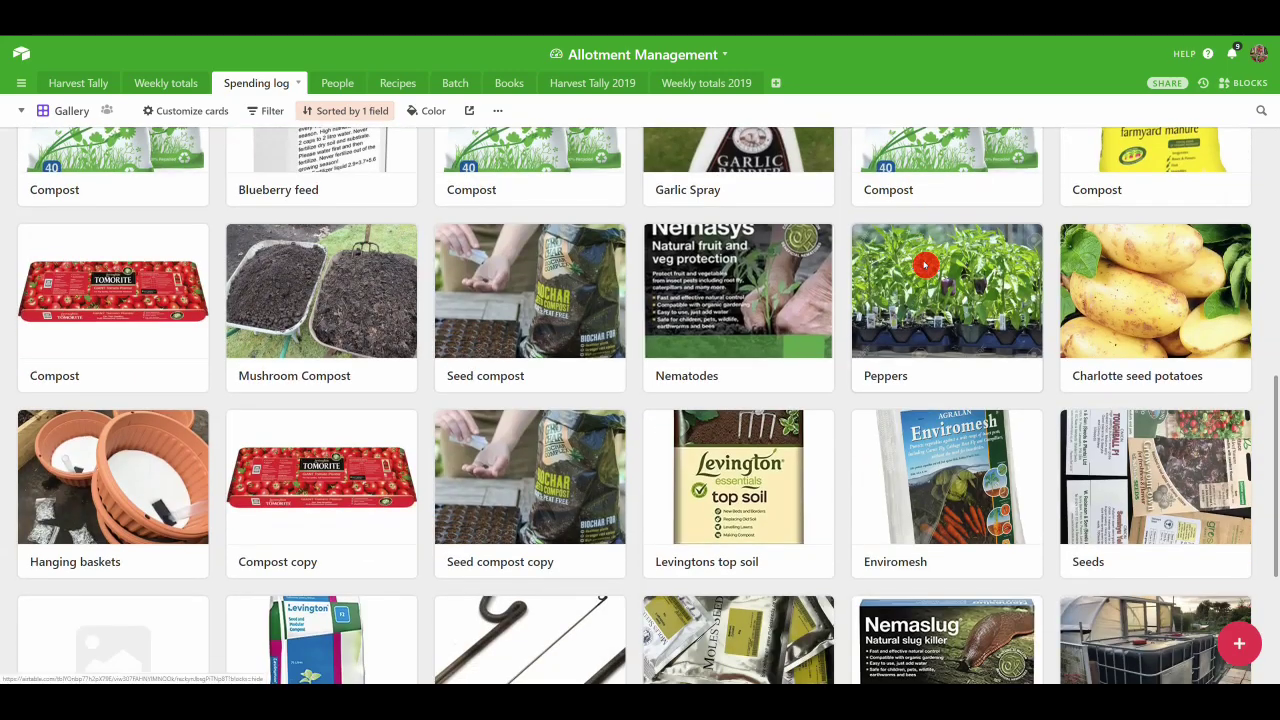
{"action": "scroll", "coordinate": [924, 267], "scroll_direction": "down", "scroll_amount": 1}
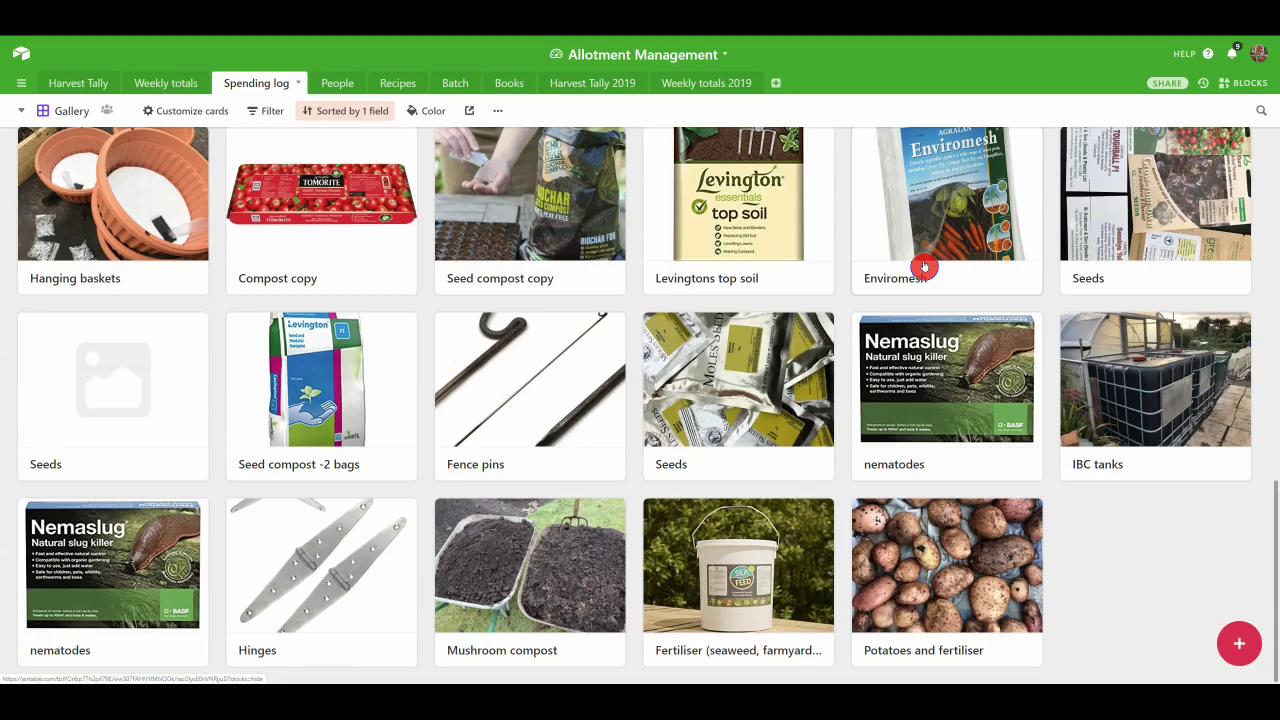
{"action": "scroll", "coordinate": [924, 267], "scroll_direction": "up", "scroll_amount": 1}
{"action": "scroll", "coordinate": [924, 265], "scroll_direction": "up", "scroll_amount": 6}
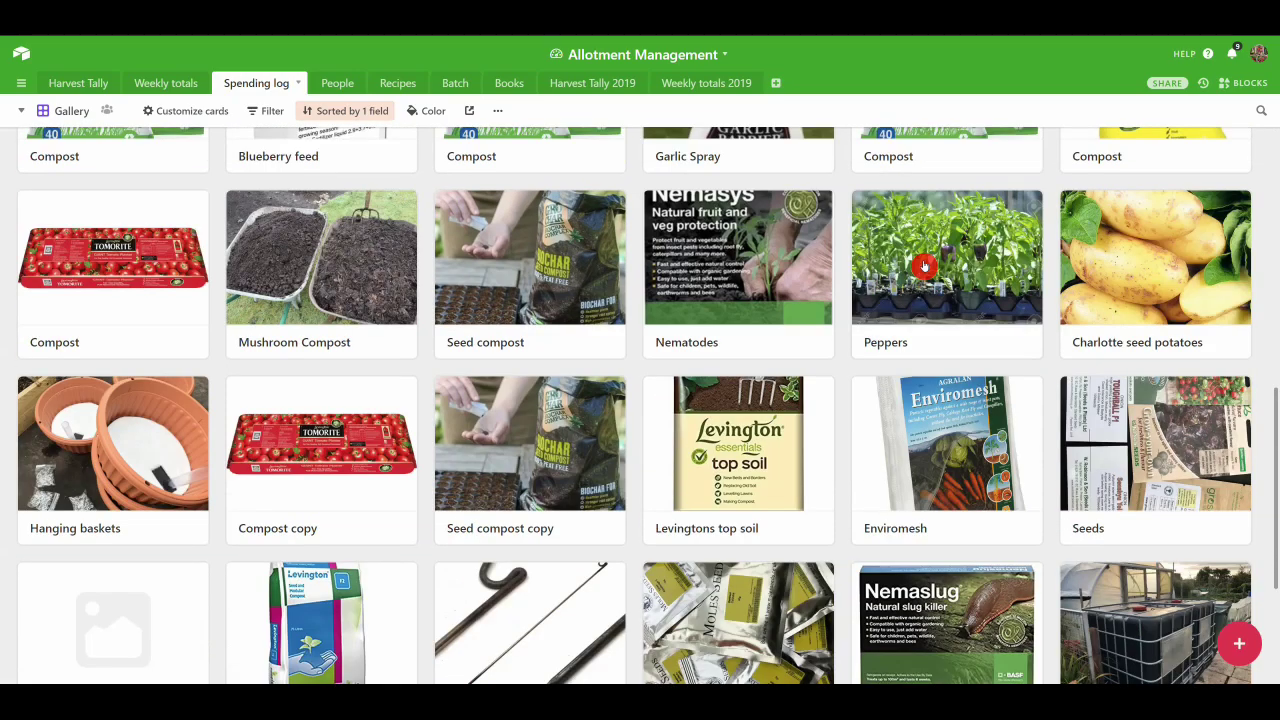
{"action": "scroll", "coordinate": [925, 265], "scroll_direction": "up", "scroll_amount": 3}
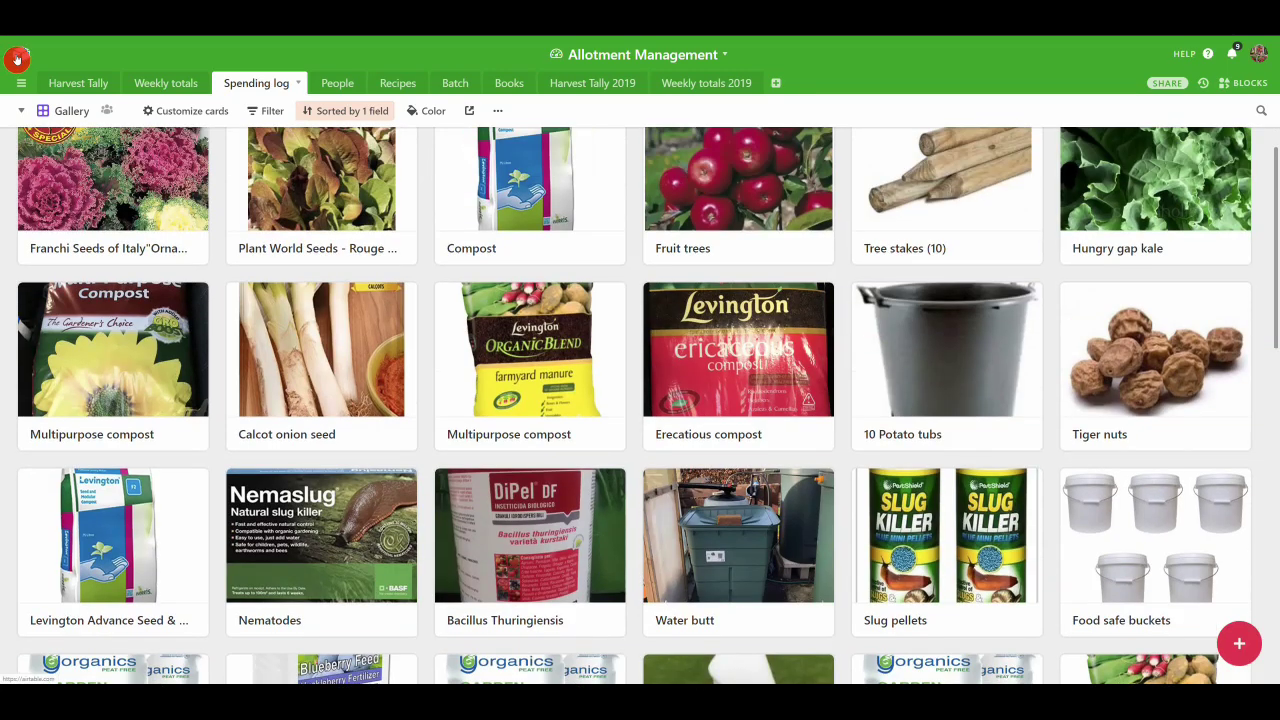
Switch to the Master Planning Database and show its Varieties table in the Grid - Everything view.
{"action": "left_click", "coordinate": [17, 59]}
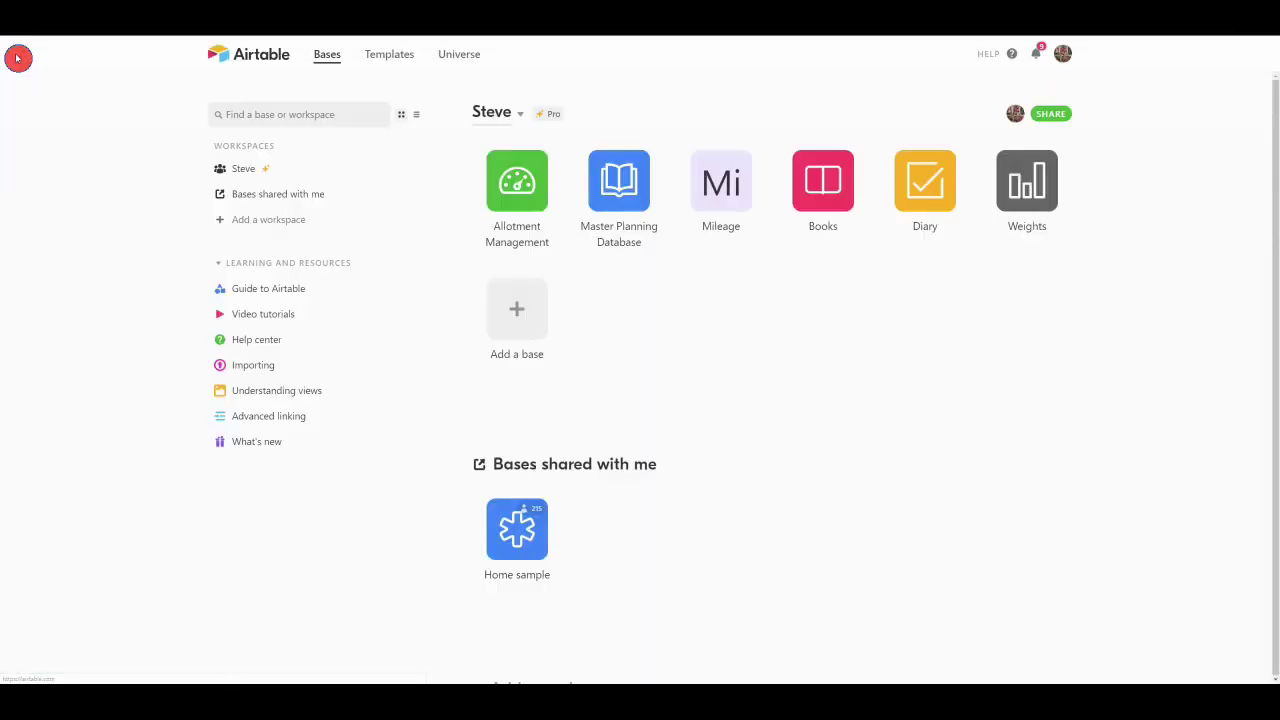
{"action": "left_click", "coordinate": [597, 190]}
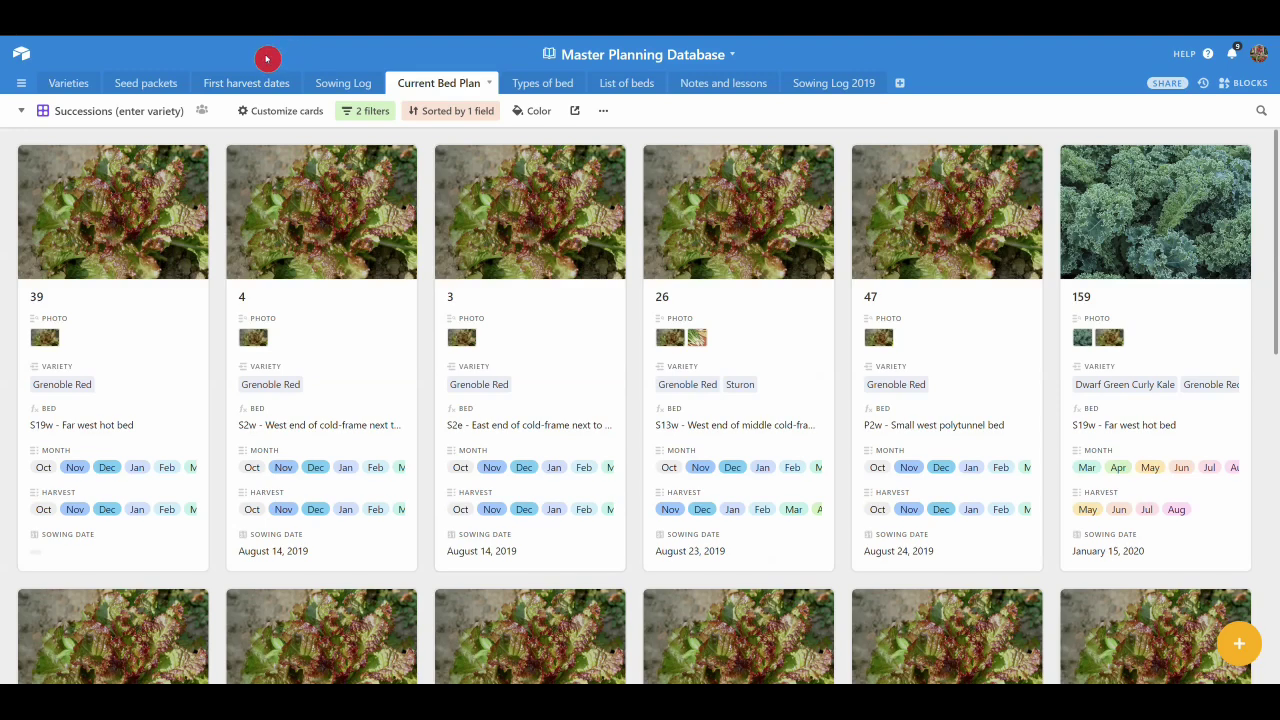
{"action": "left_click", "coordinate": [59, 89]}
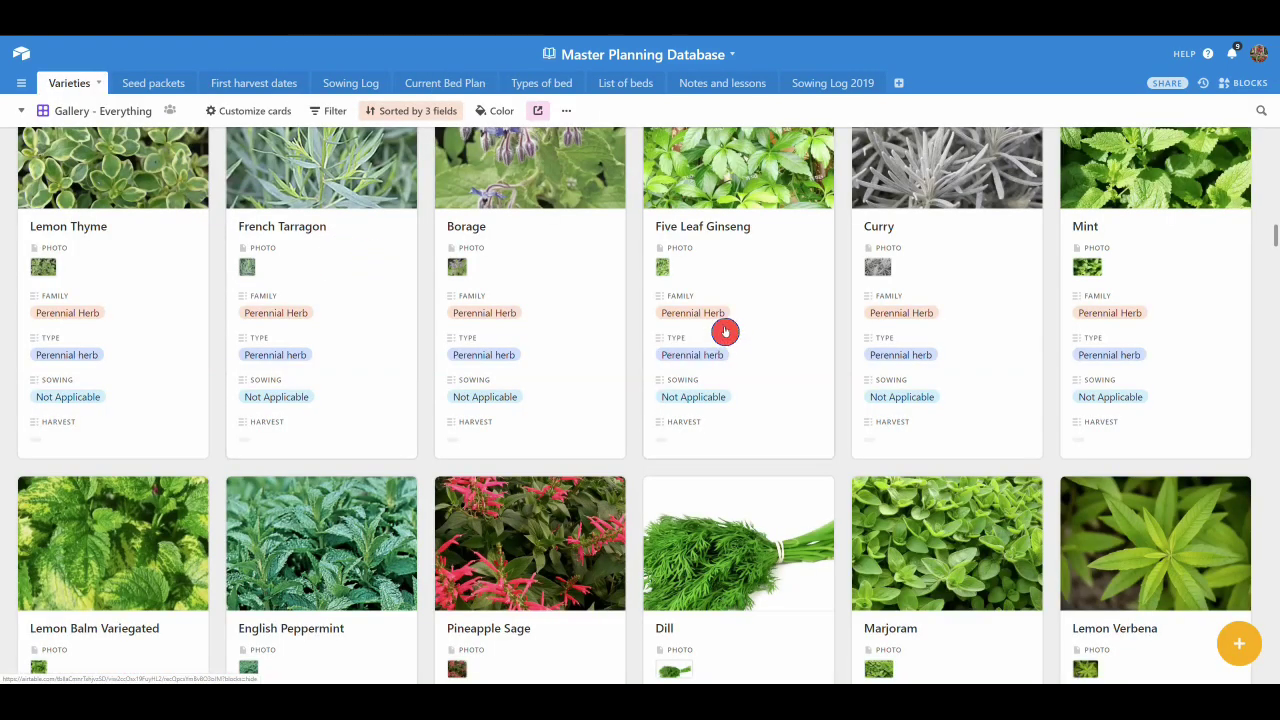
{"action": "scroll", "coordinate": [725, 332], "scroll_direction": "down", "scroll_amount": 3}
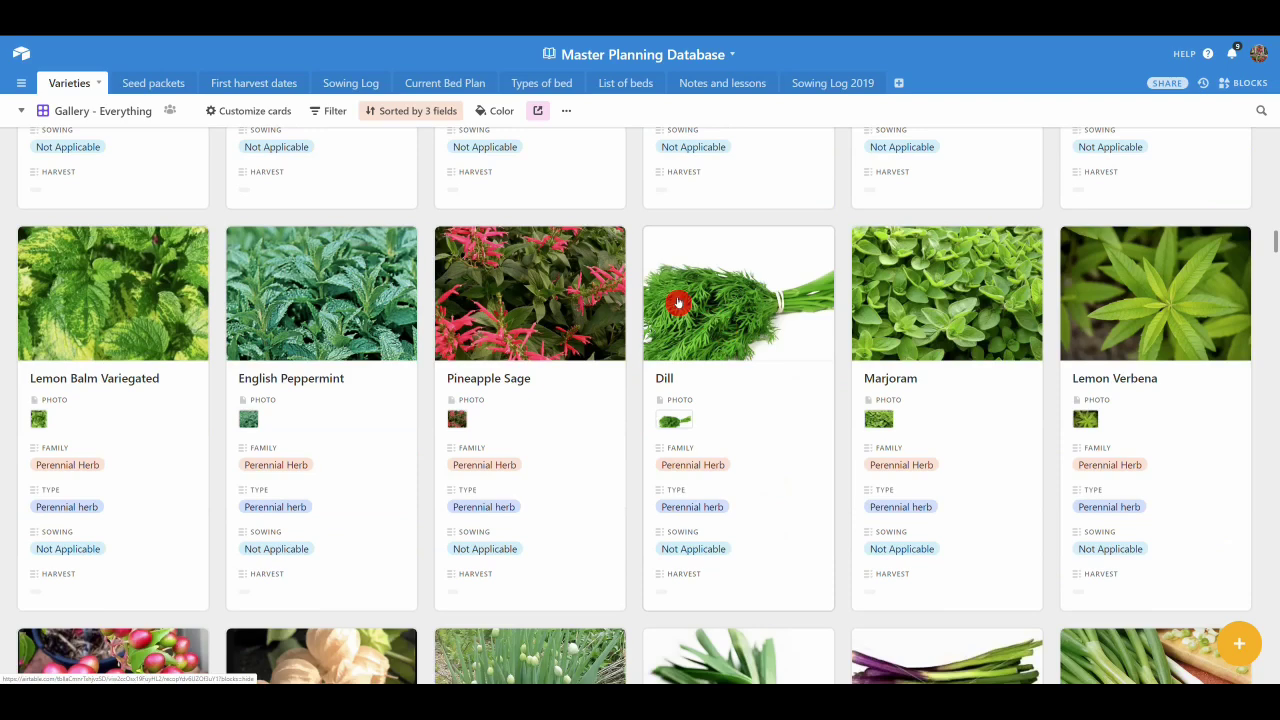
{"action": "left_click", "coordinate": [72, 118]}
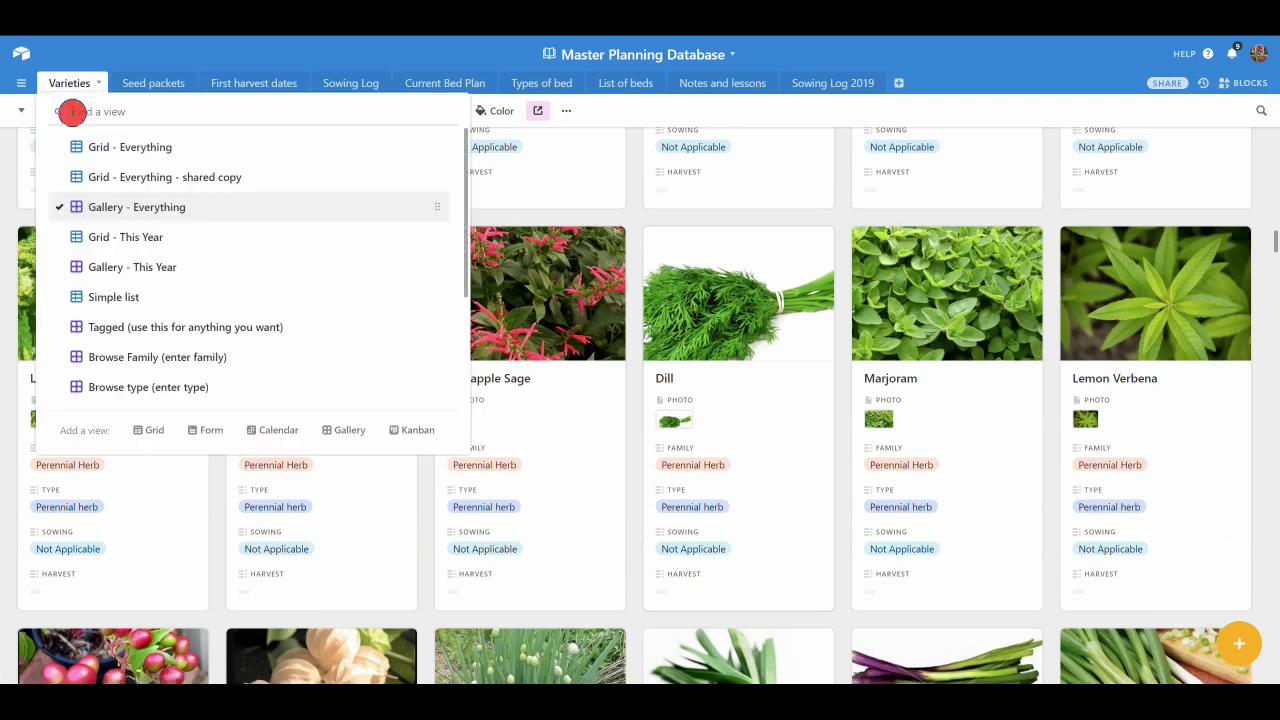
{"action": "left_click", "coordinate": [127, 175]}
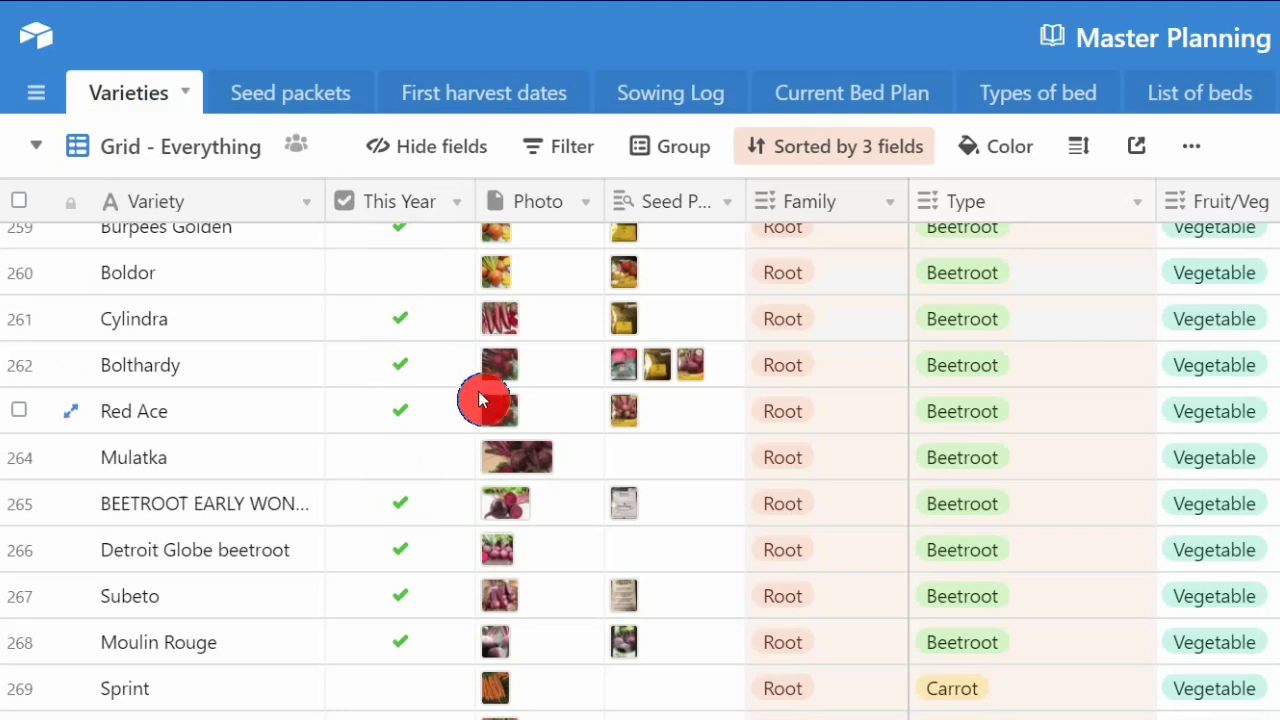
Insert a Checkbox field named "Next year" directly before the Photo field in the Varieties grid.
{"action": "right_click", "coordinate": [546, 205]}
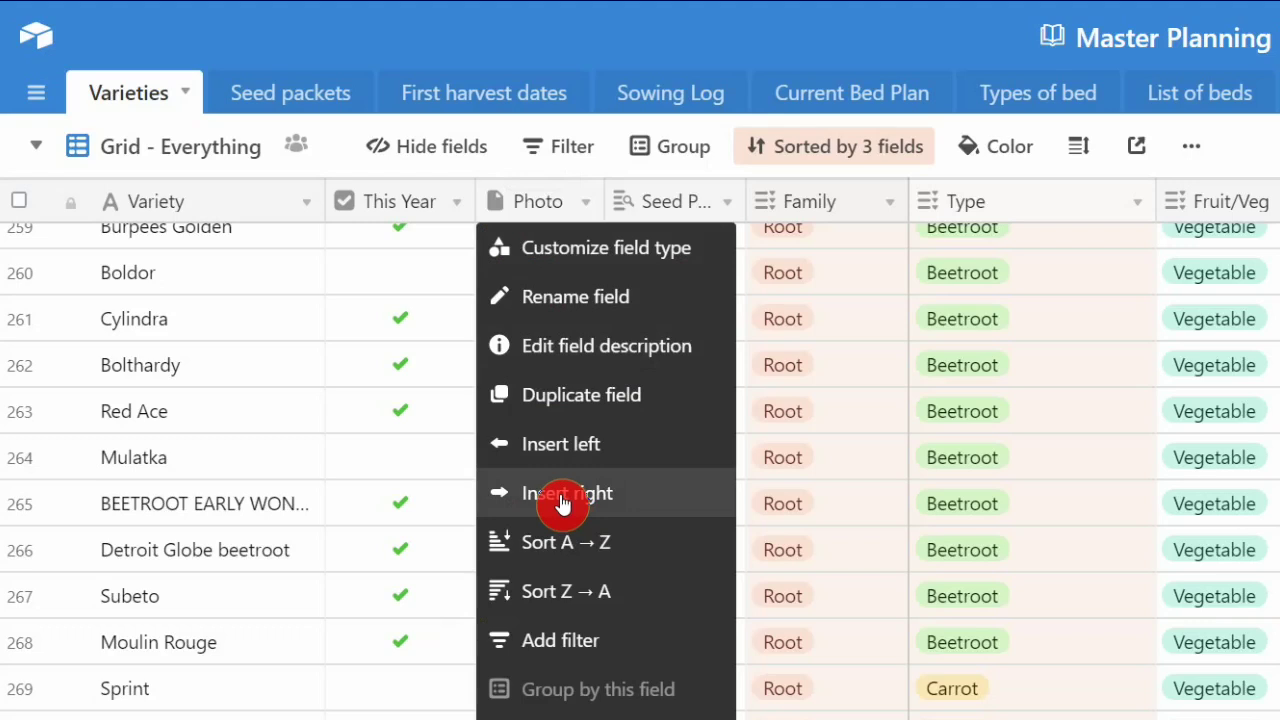
{"action": "left_click", "coordinate": [577, 455]}
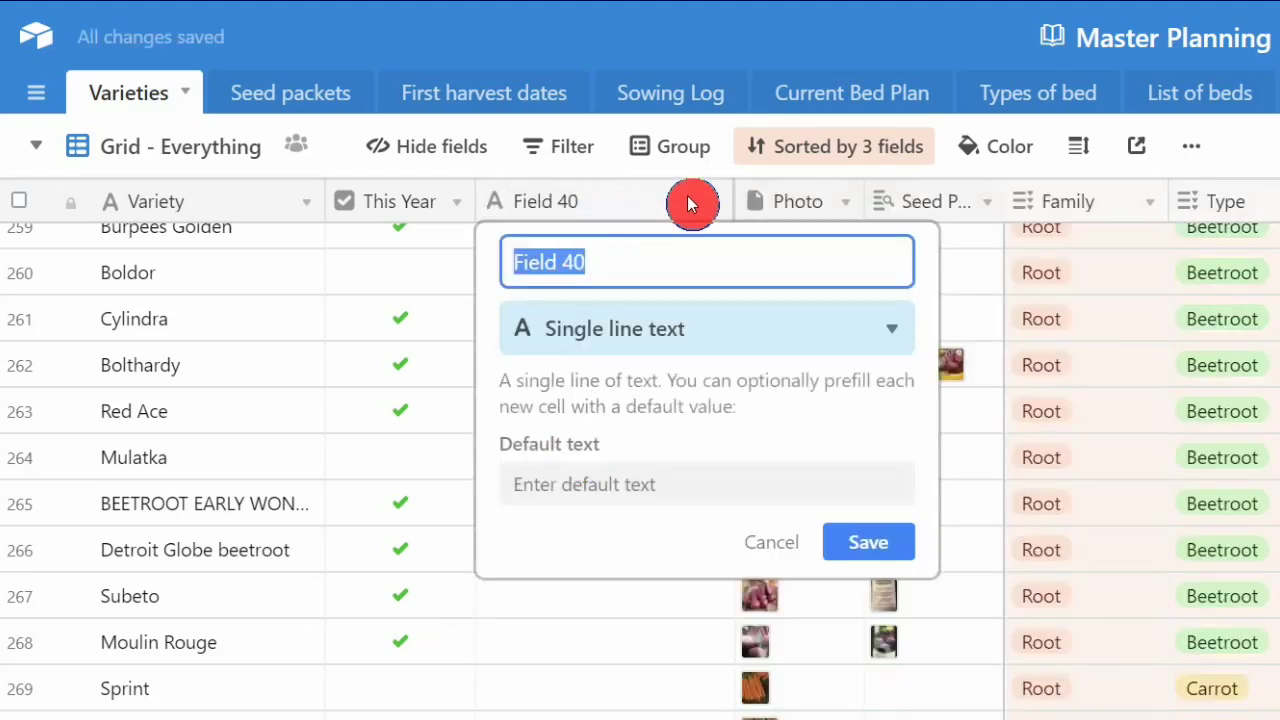
{"action": "type", "text": "N"}
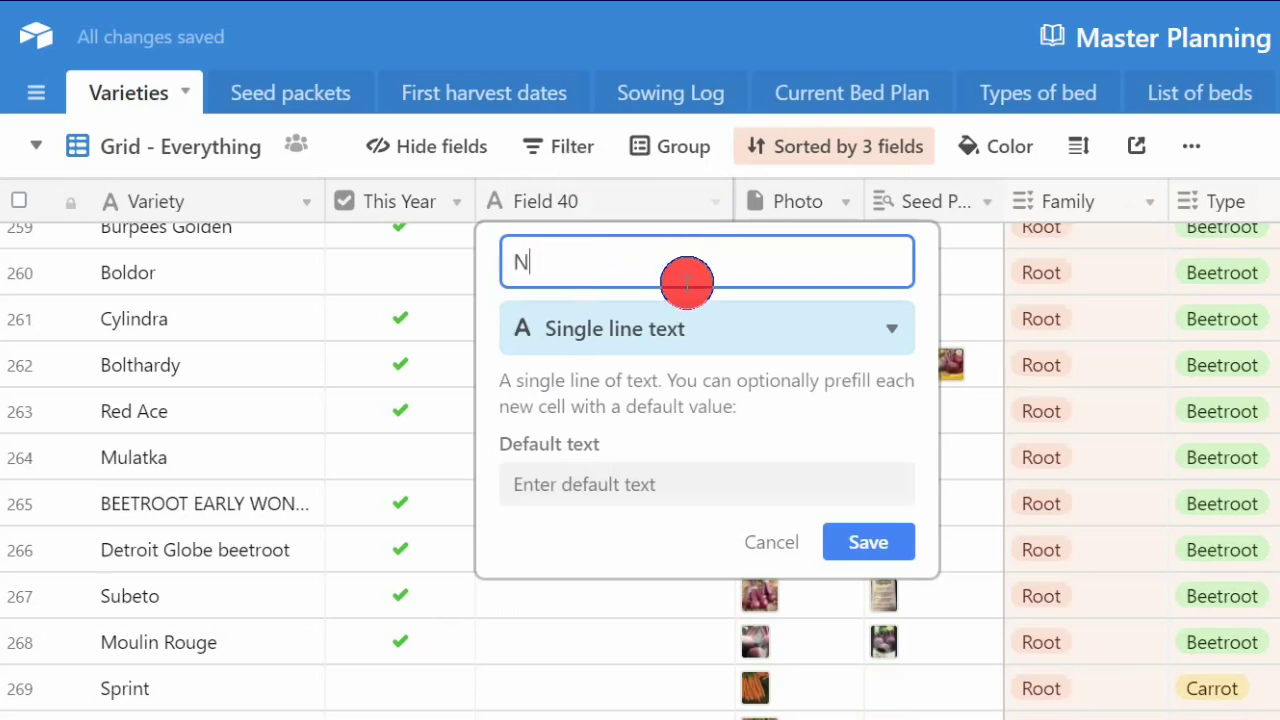
{"action": "type", "text": "ext year"}
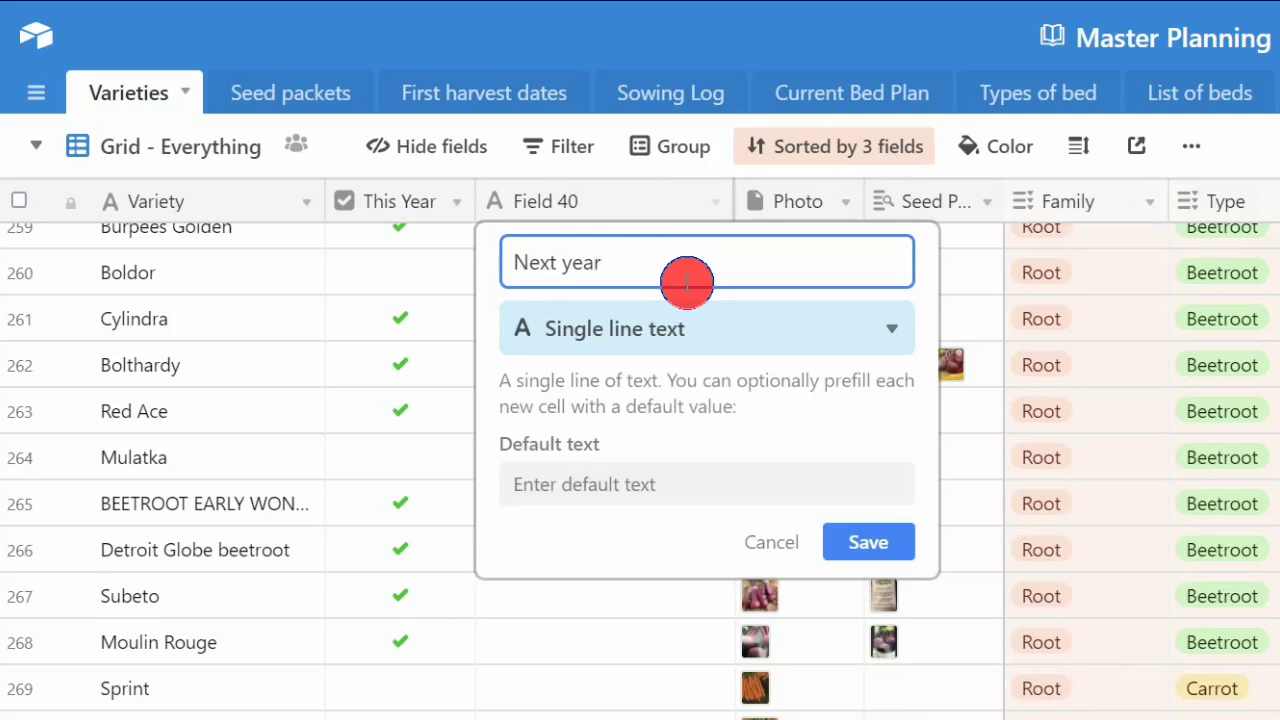
{"action": "left_click", "coordinate": [884, 331]}
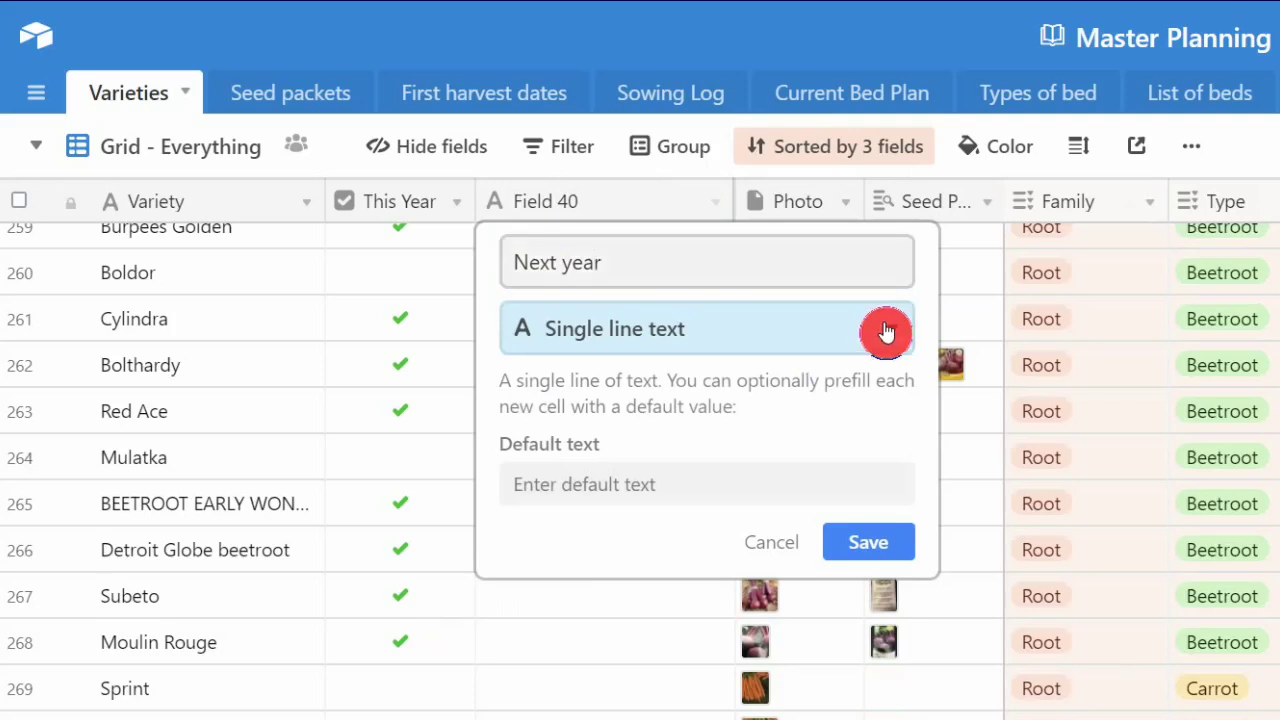
{"action": "type", "text": "ch"}
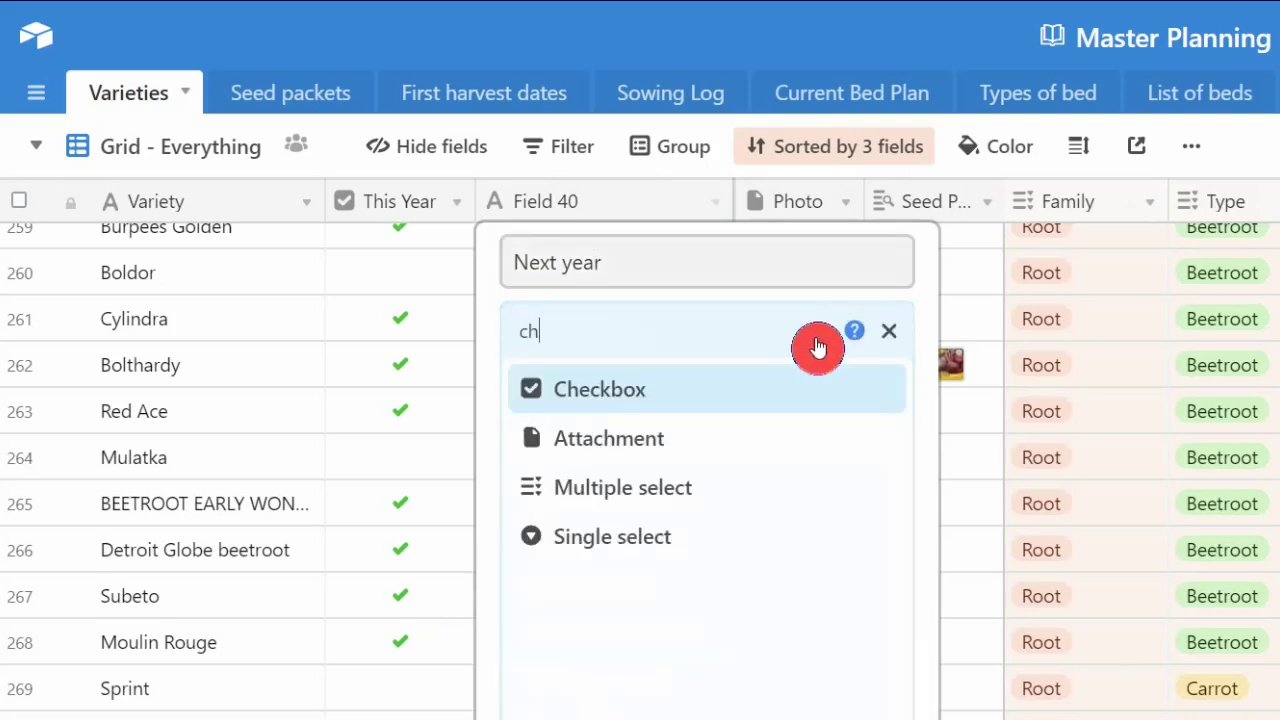
{"action": "left_click", "coordinate": [611, 399]}
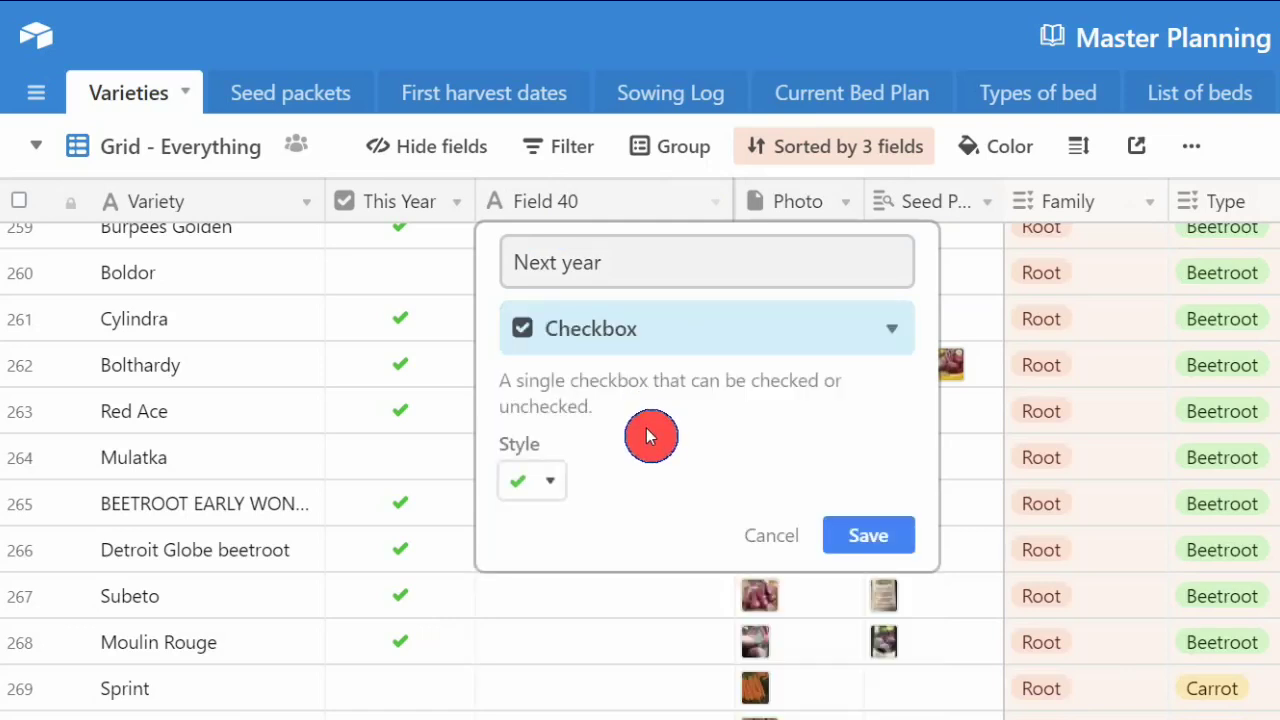
{"action": "left_click", "coordinate": [888, 541]}
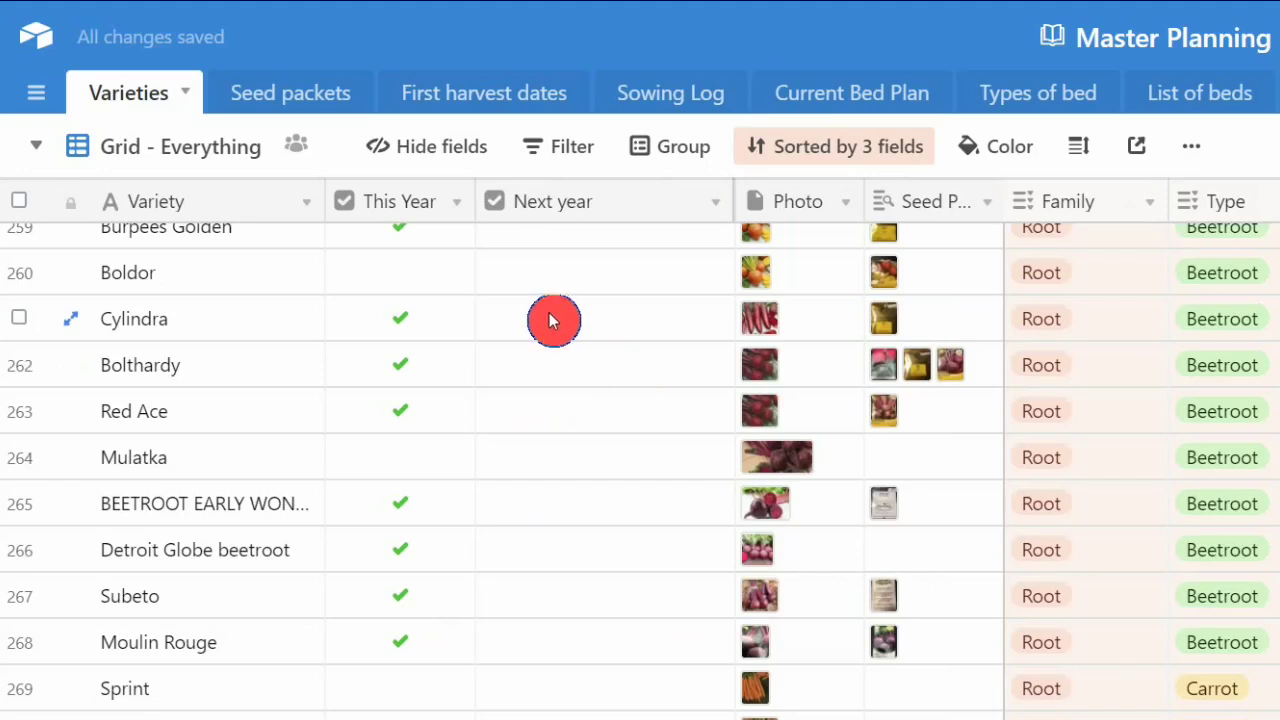
Tick the "Next year" checkbox for the Cylindra and Bolthardy beetroot varieties.
{"action": "left_click", "coordinate": [599, 336]}
{"action": "left_click", "coordinate": [601, 328]}
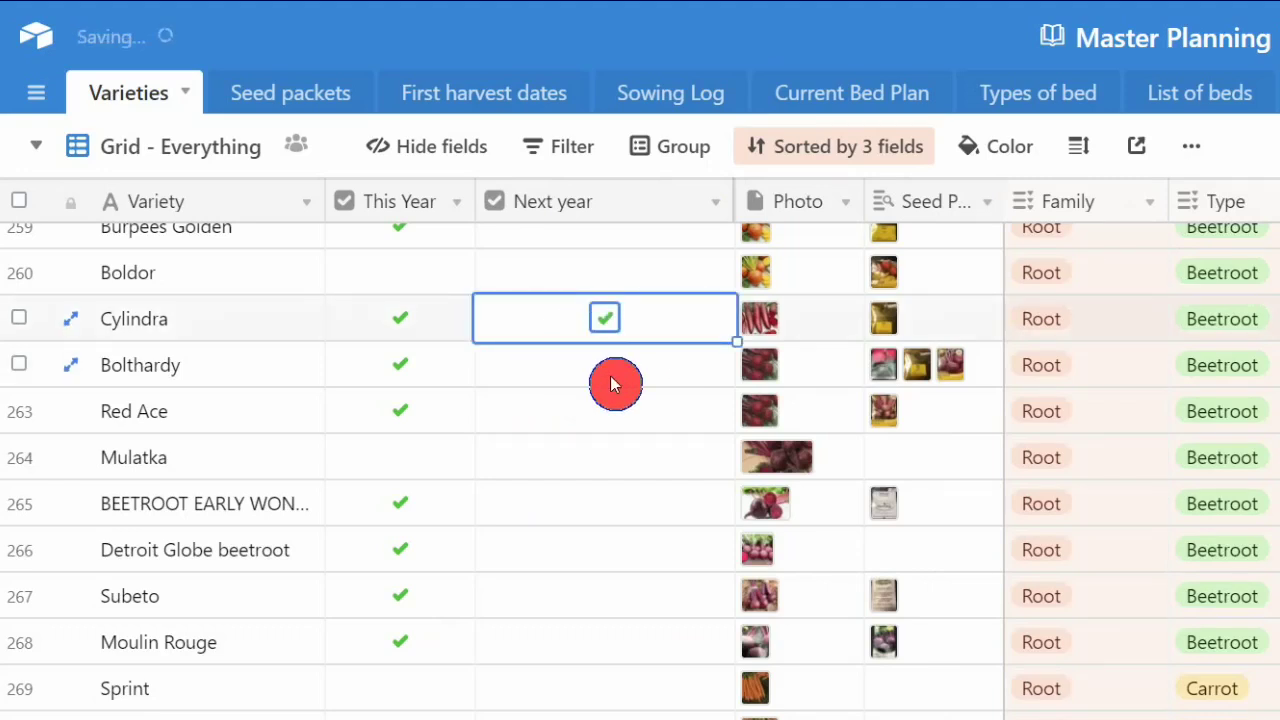
{"action": "left_click", "coordinate": [607, 373]}
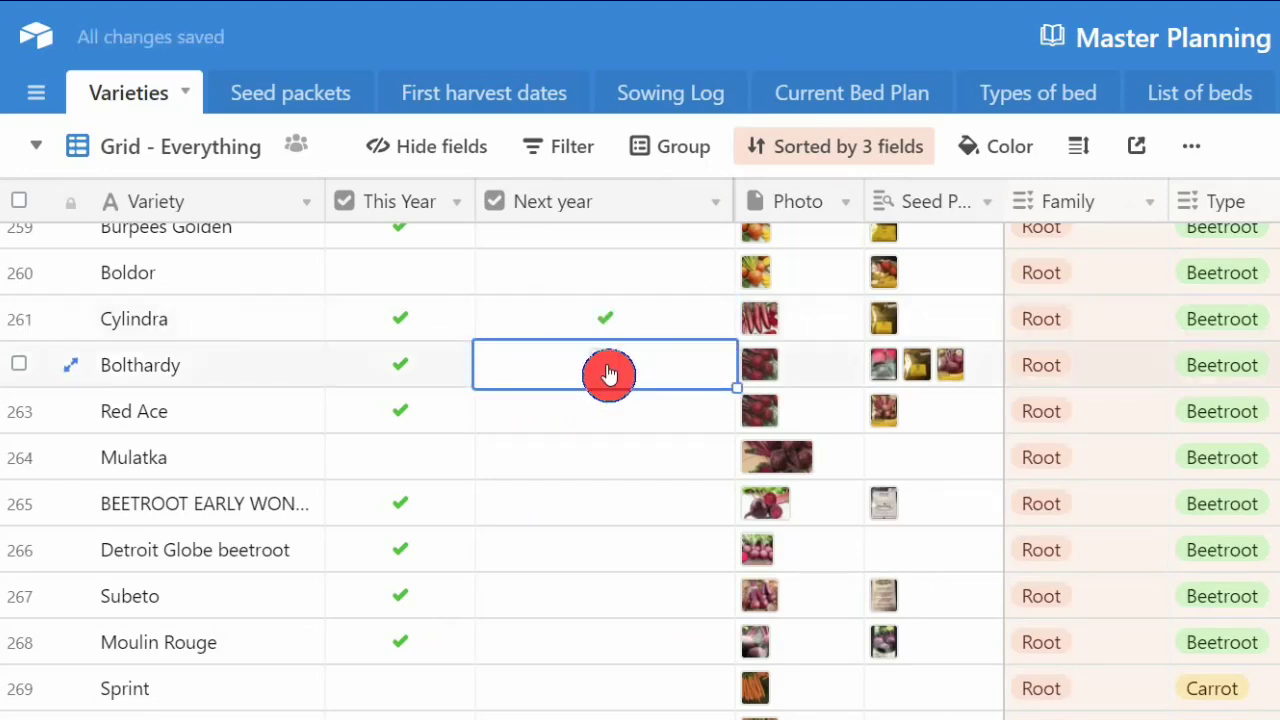
{"action": "left_click", "coordinate": [607, 370]}
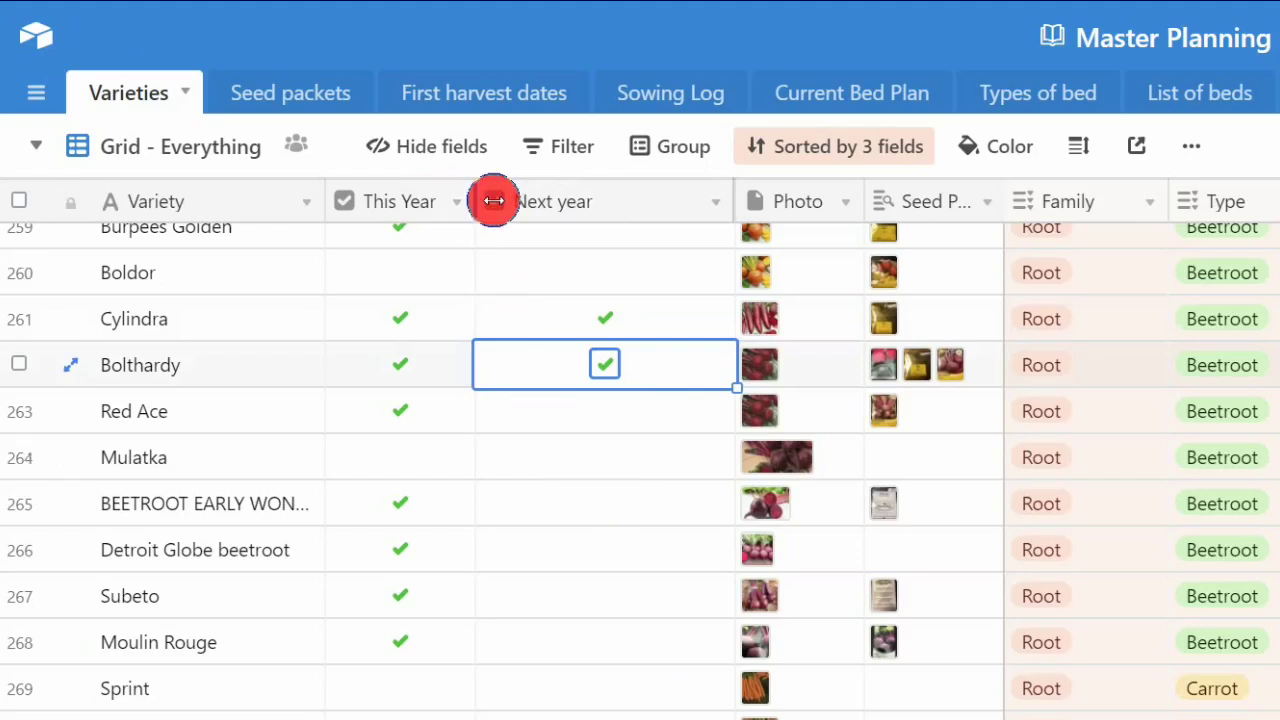
{"action": "right_click", "coordinate": [627, 206]}
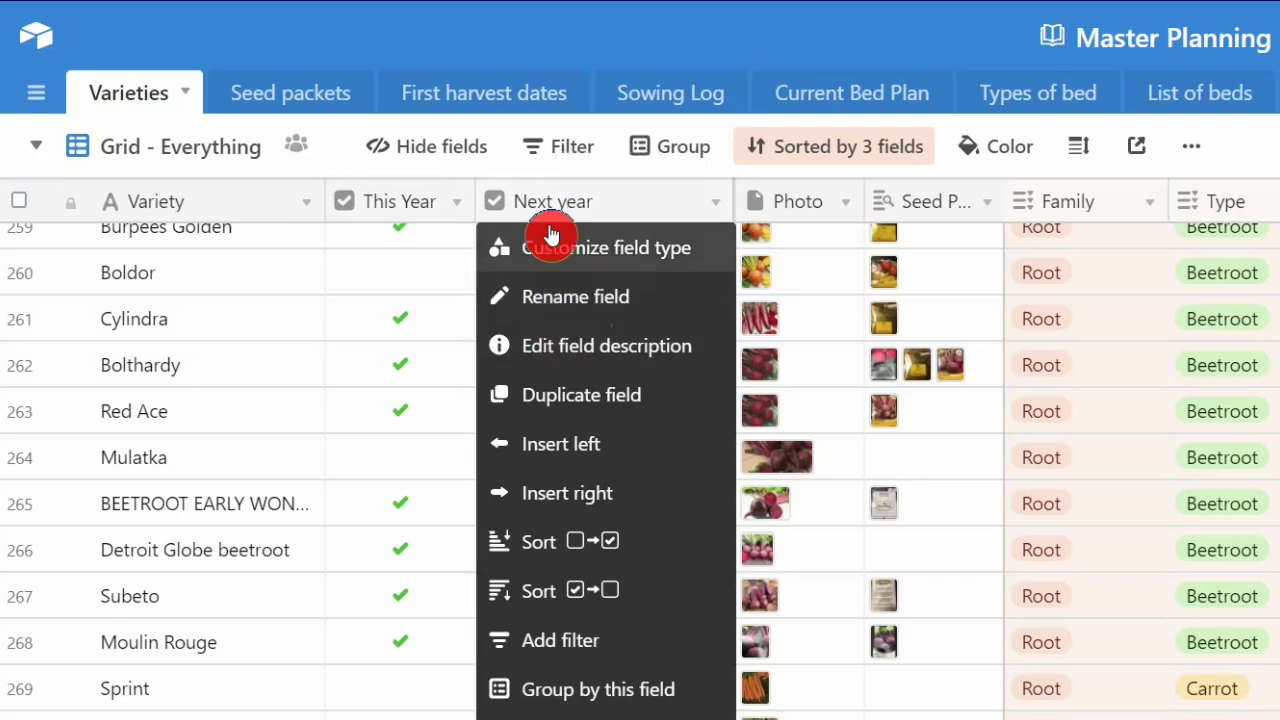
{"action": "left_click", "coordinate": [530, 46]}
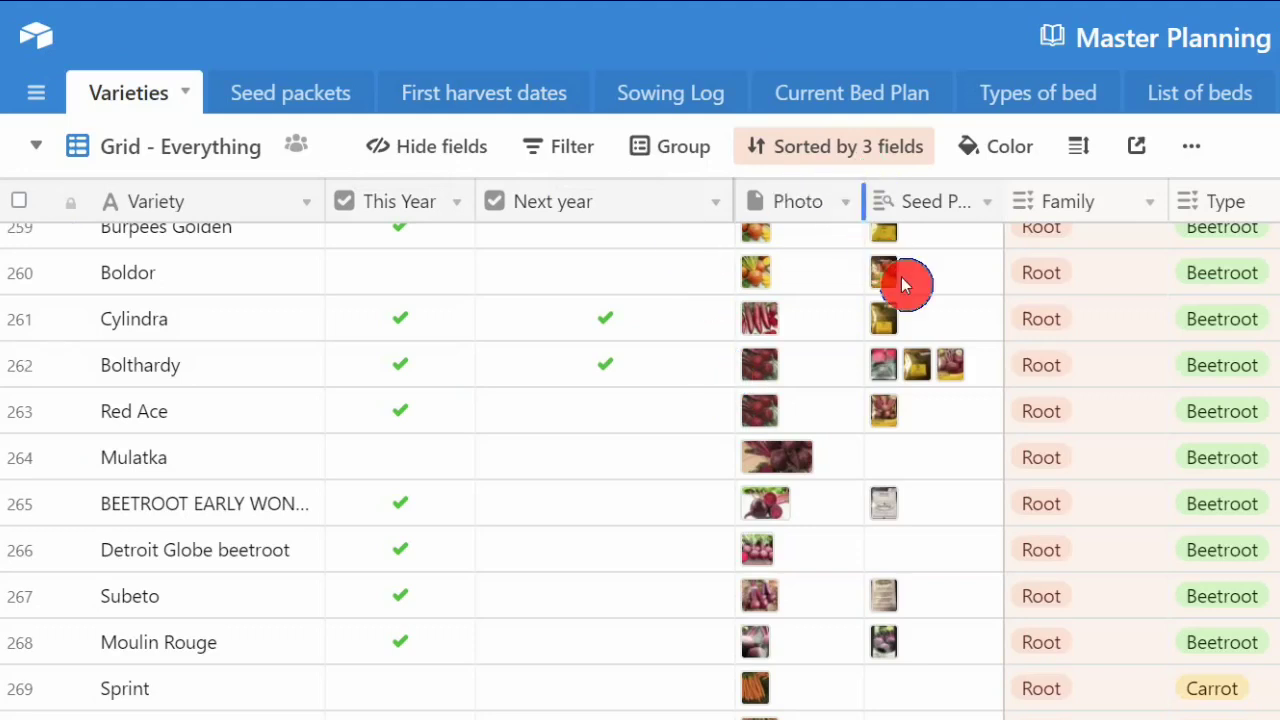
Try to add an Attachment field named "Harvest photo" directly before the Family field, and delete the inserted field.
{"action": "right_click", "coordinate": [1064, 212]}
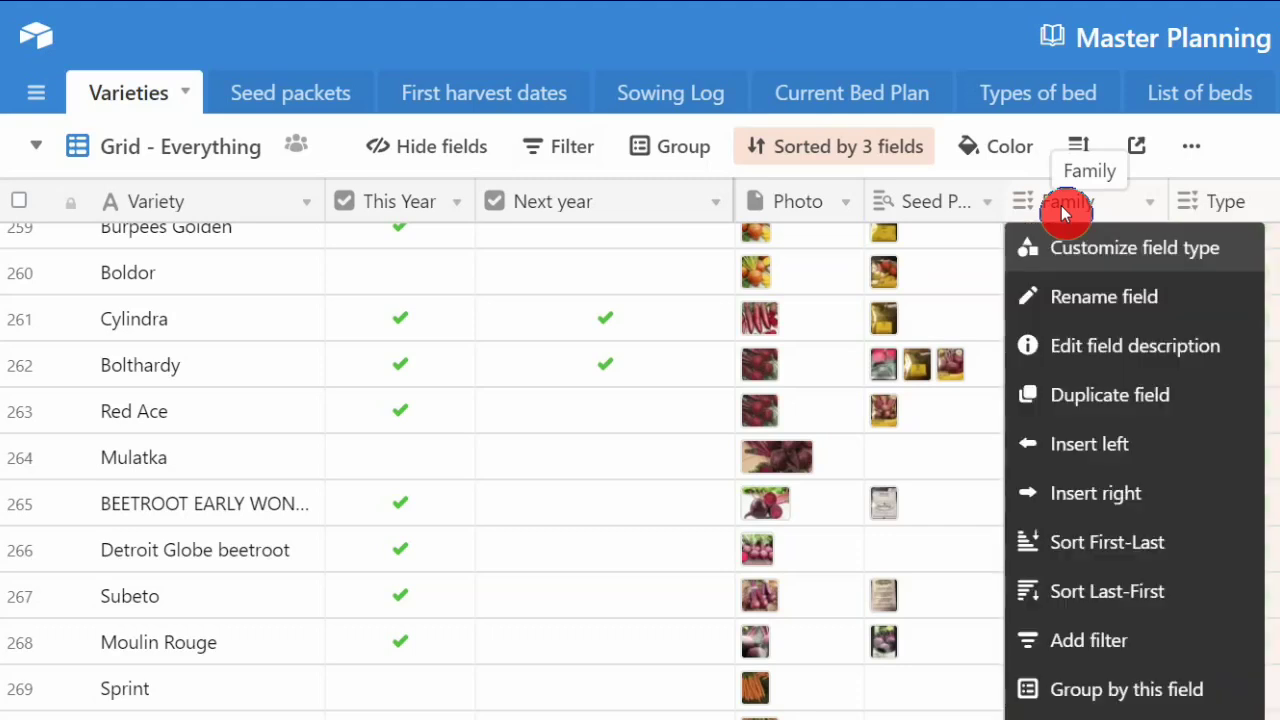
{"action": "left_click", "coordinate": [1098, 443]}
{"action": "type", "text": "Harvest photo"}
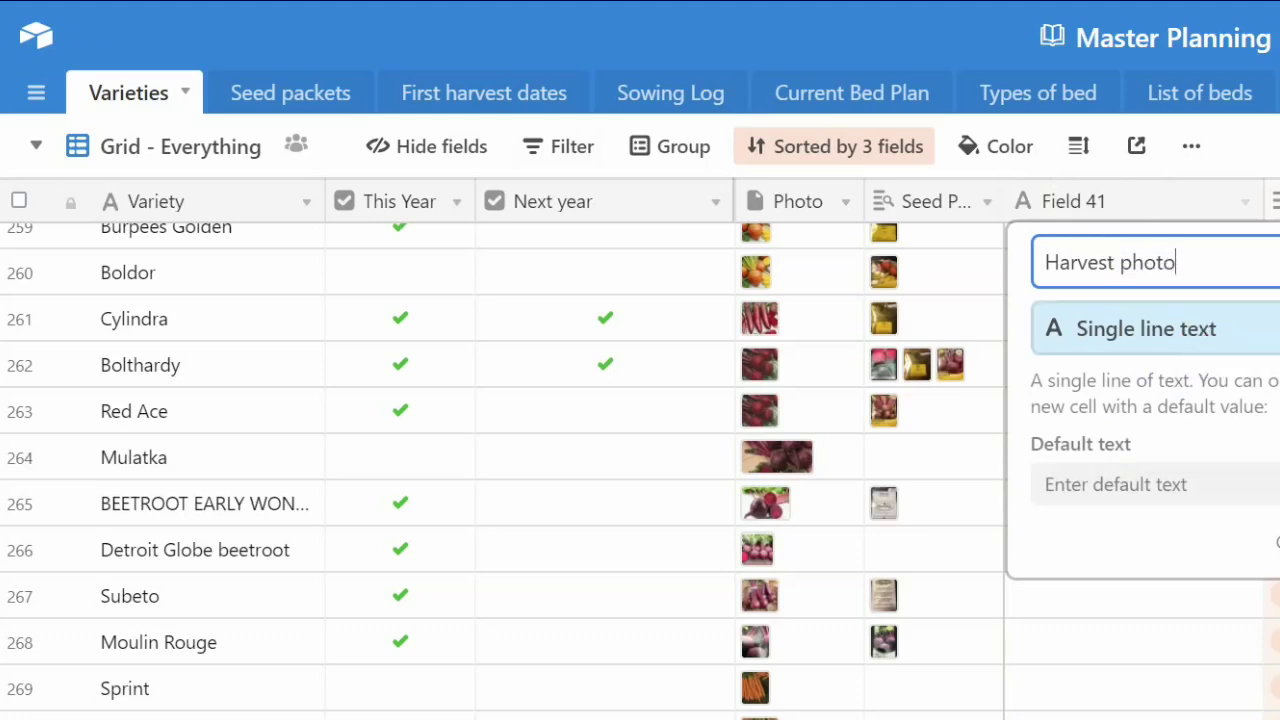
{"action": "left_click", "coordinate": [1252, 330]}
{"action": "type", "text": "a"}
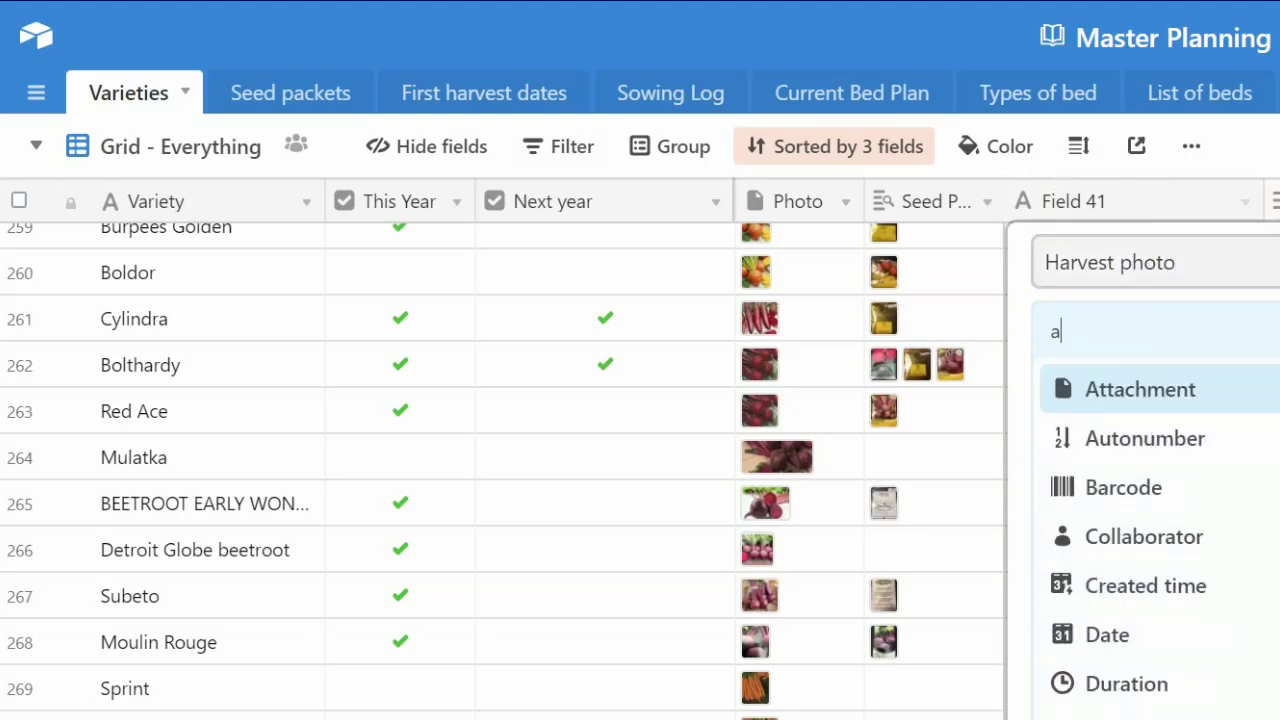
{"action": "left_click", "coordinate": [1109, 391]}
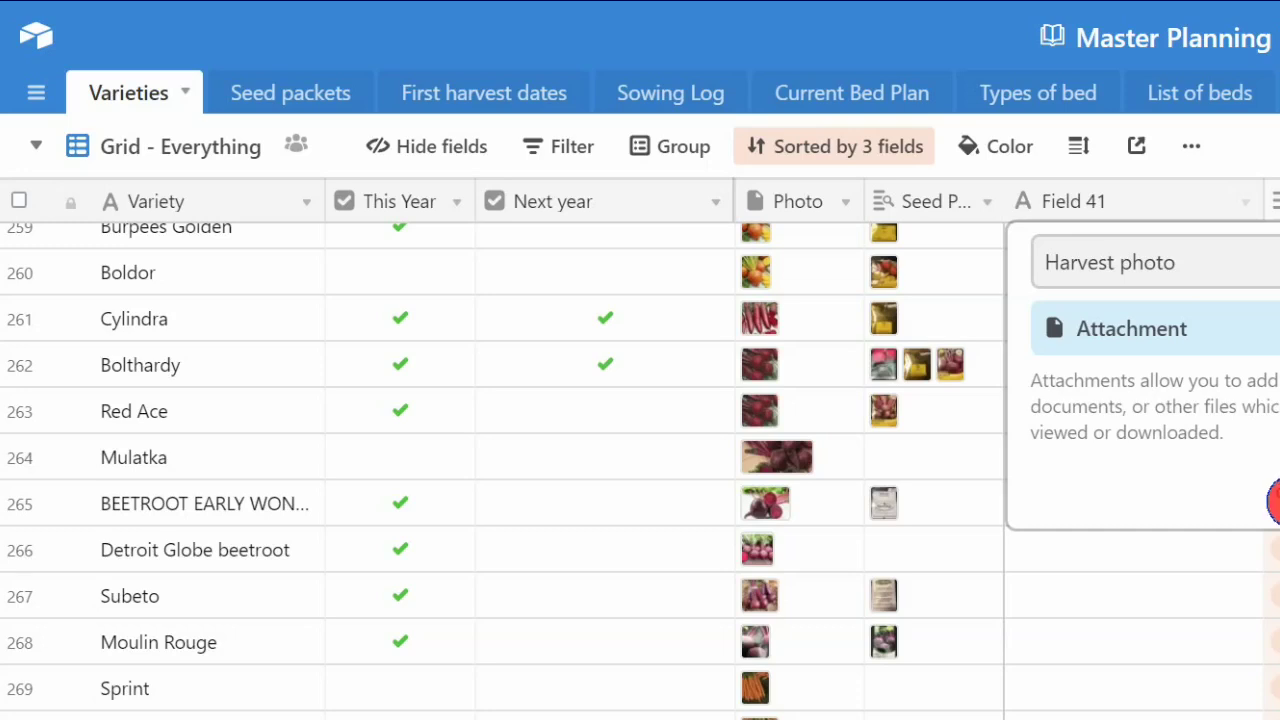
{"action": "left_click", "coordinate": [1275, 500]}
{"action": "right_click", "coordinate": [1128, 210]}
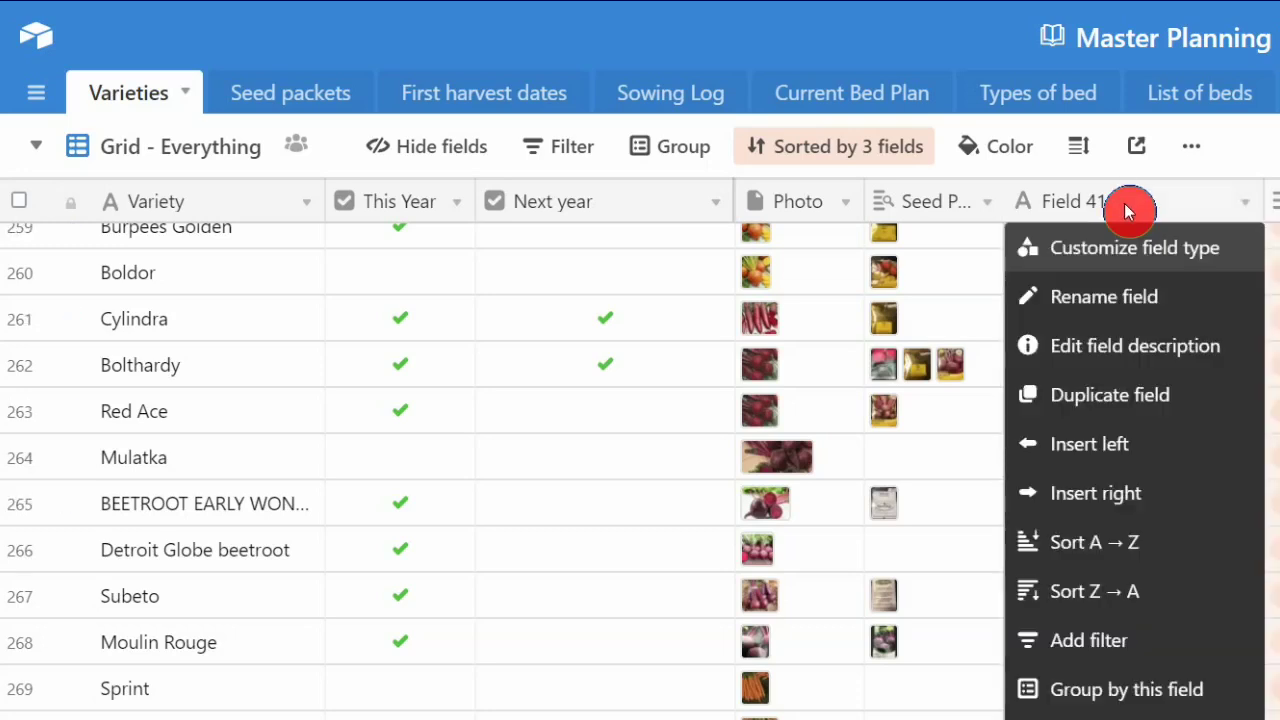
{"action": "left_click", "coordinate": [680, 298]}
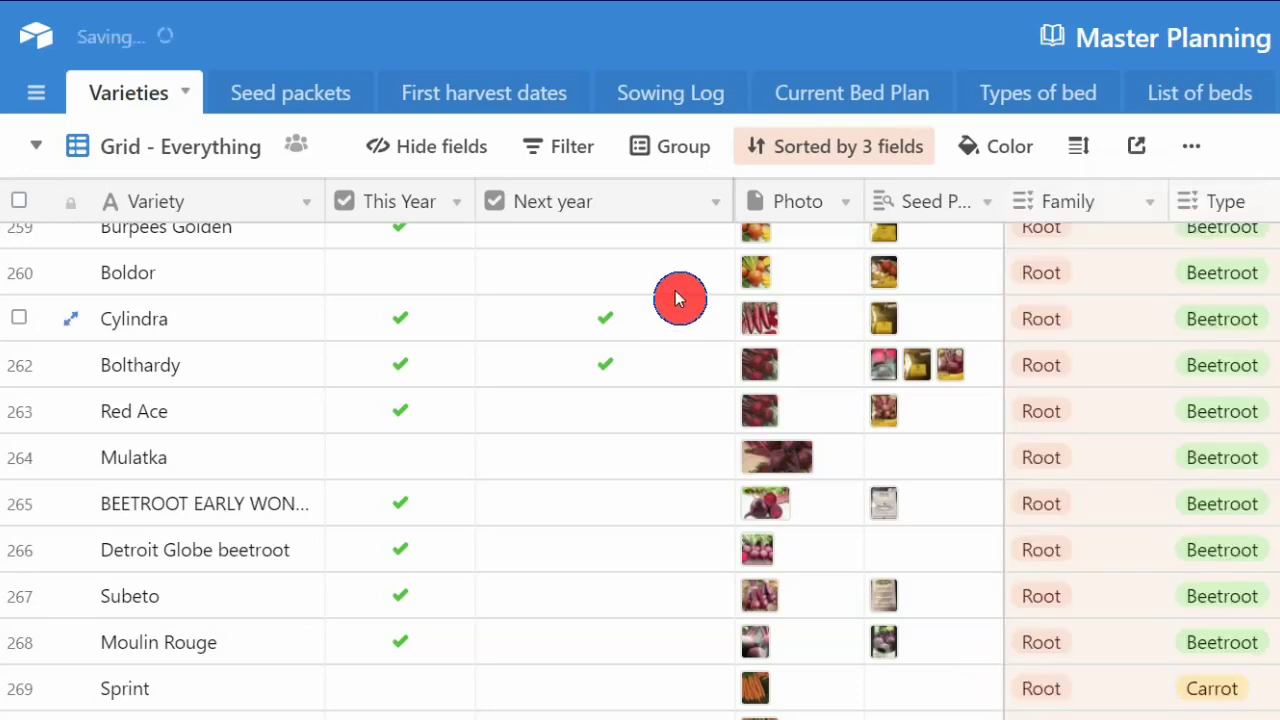
Narrow the "Next year" column and rename the field to "Not next year", keeping the Checkbox type.
{"action": "left_click_drag", "start_coordinate": [731, 203], "coordinate": [636, 200]}
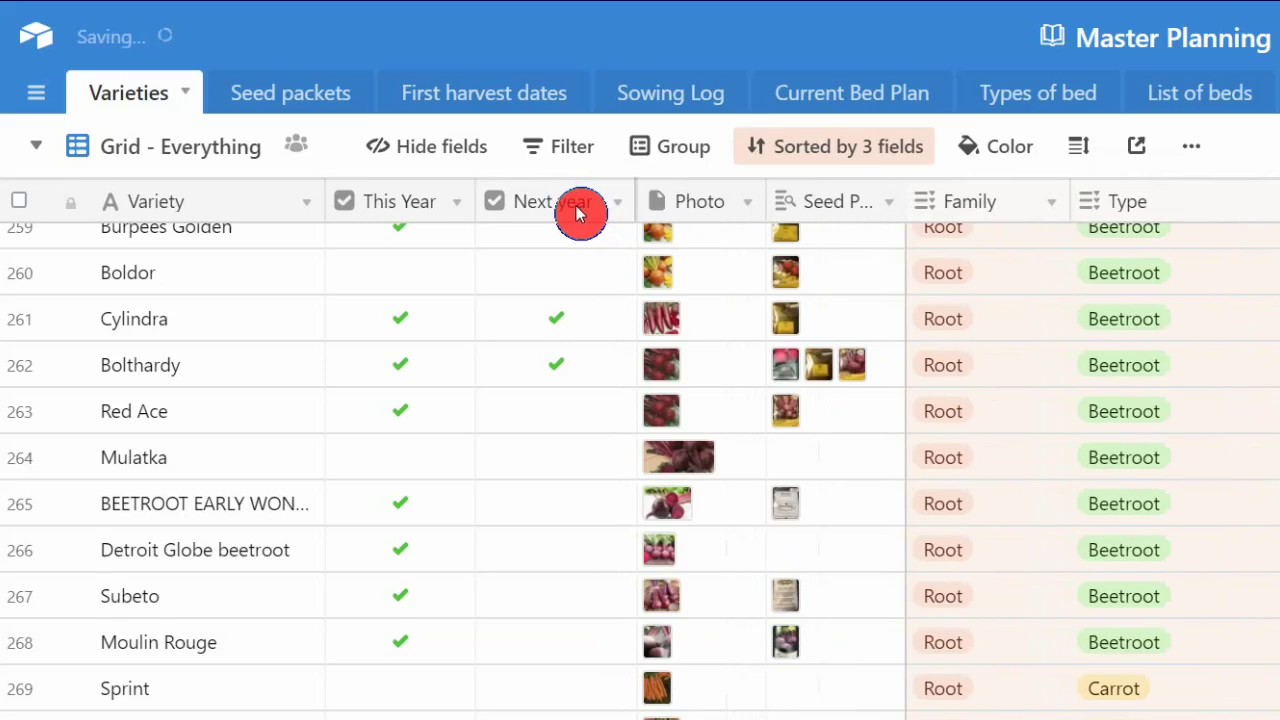
{"action": "right_click", "coordinate": [577, 210]}
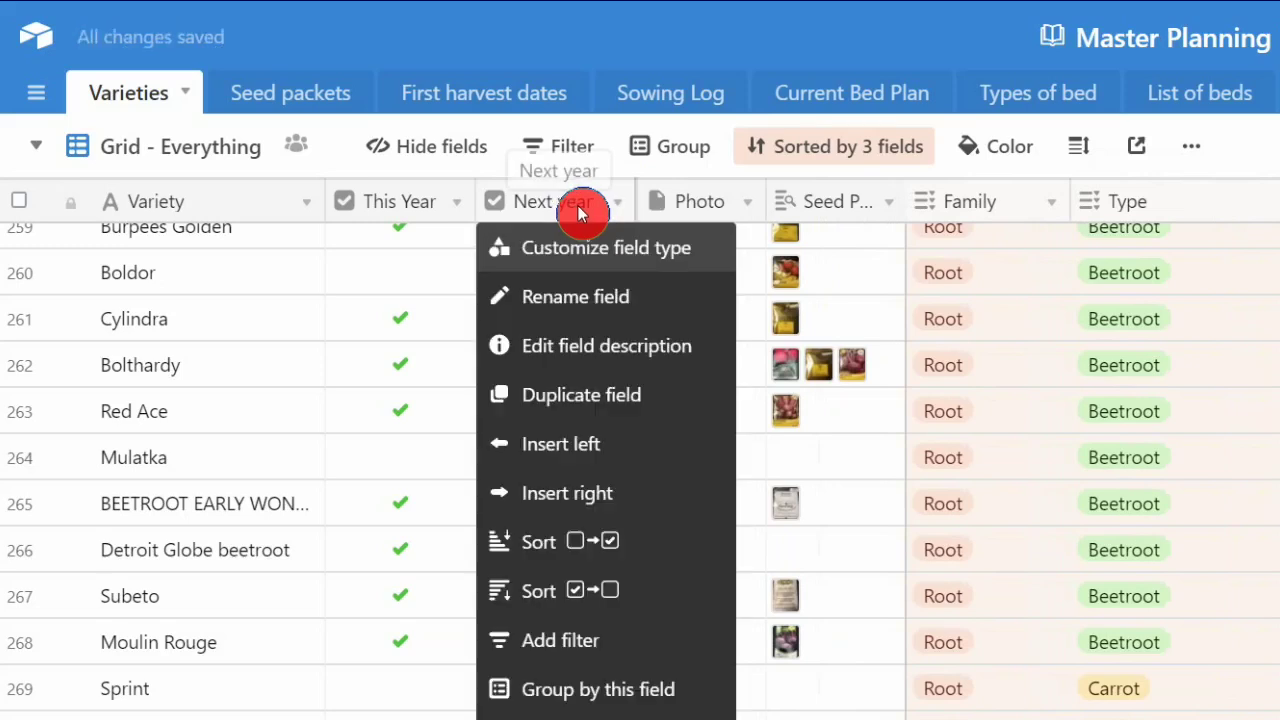
{"action": "left_click", "coordinate": [600, 302]}
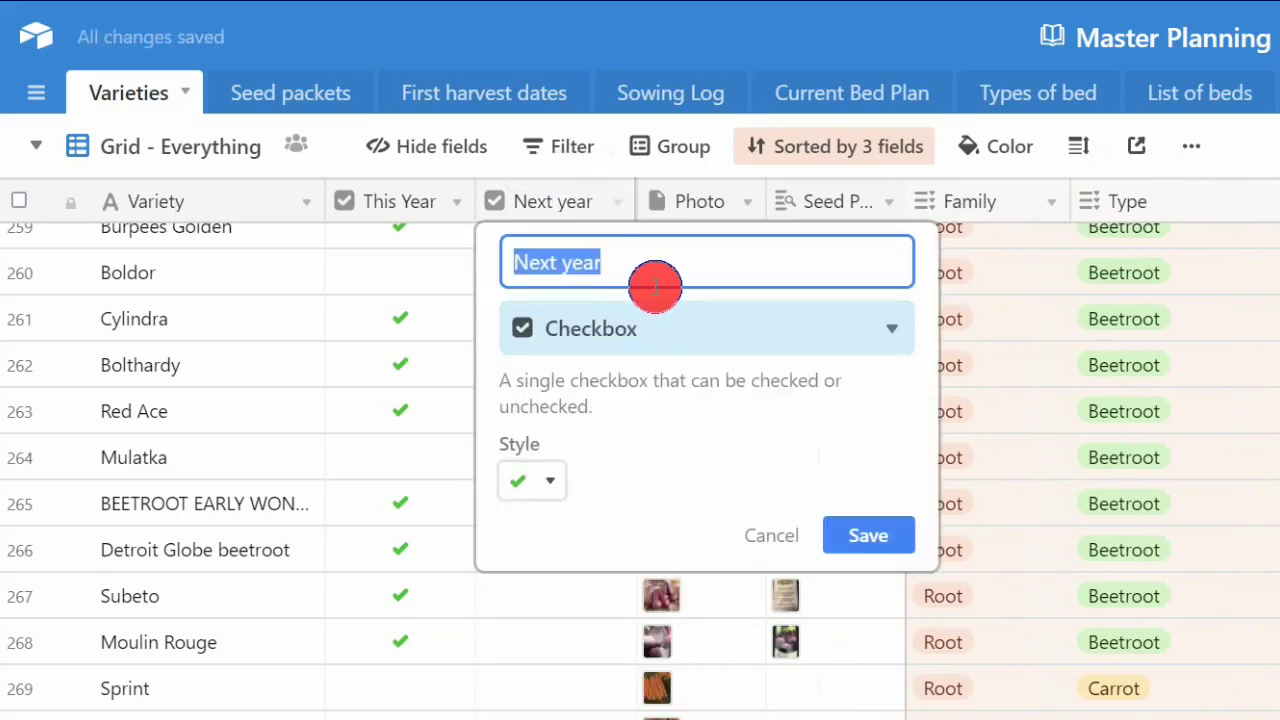
{"action": "type", "text": "Not n"}
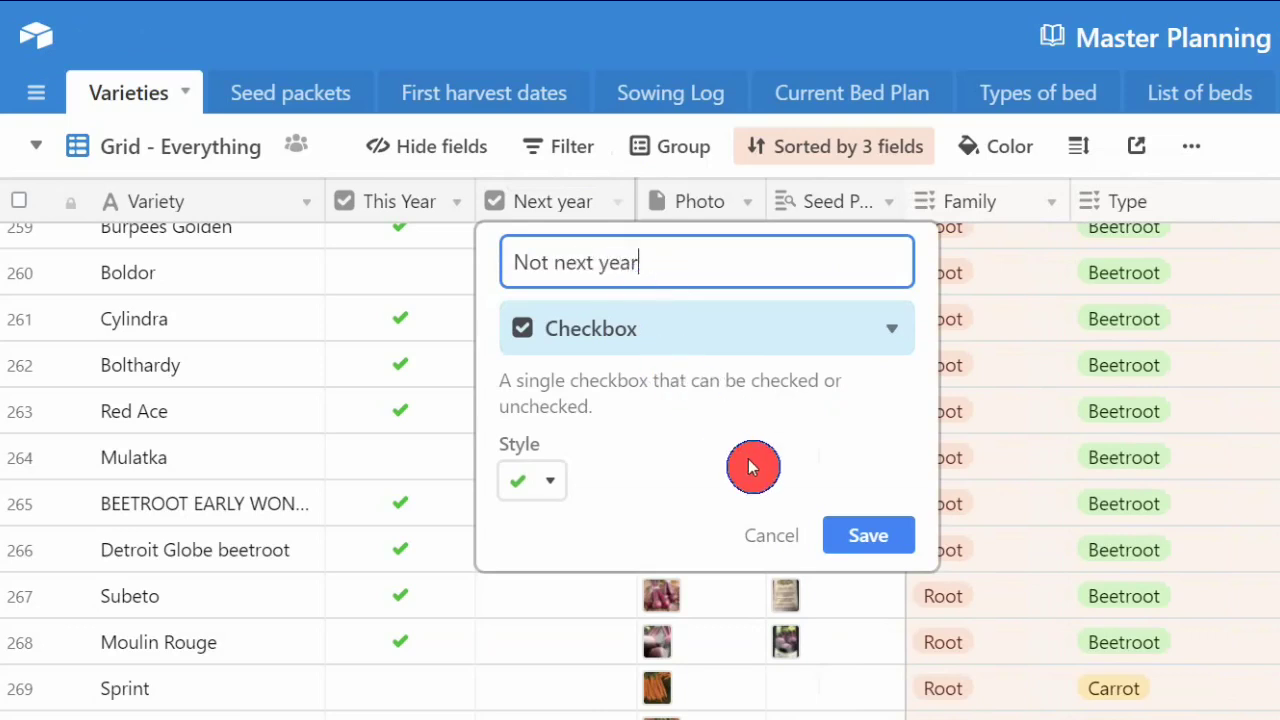
{"action": "left_click", "coordinate": [845, 536]}
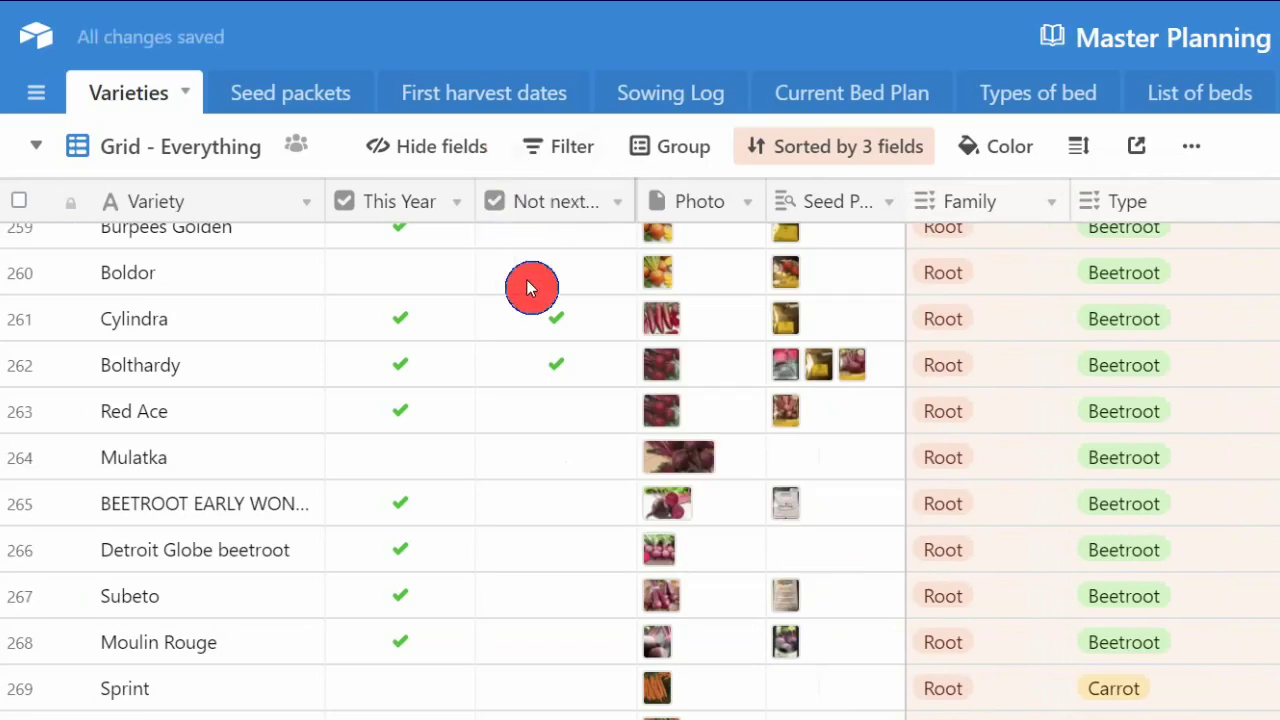
Clear the "Not next year" checkboxes for the Cylindra and Bolthardy varieties.
{"action": "left_click", "coordinate": [557, 330]}
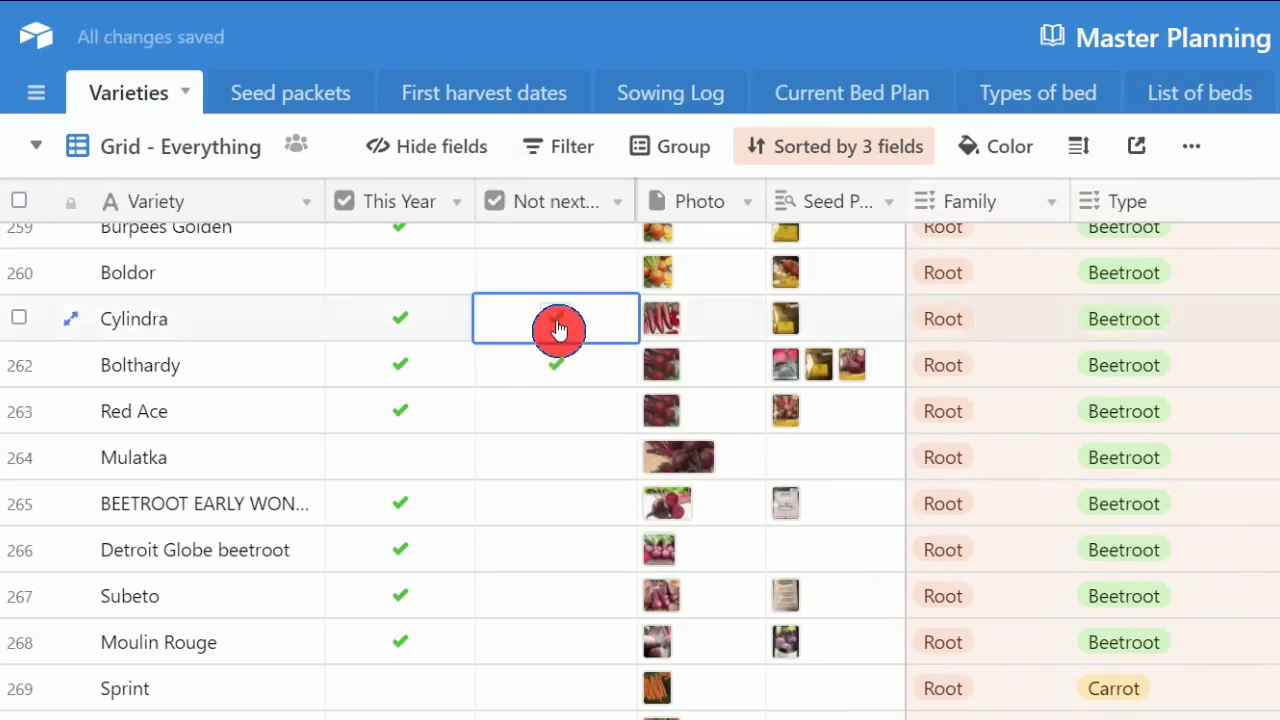
{"action": "left_click", "coordinate": [557, 330]}
{"action": "left_click", "coordinate": [557, 373]}
{"action": "left_click", "coordinate": [557, 376]}
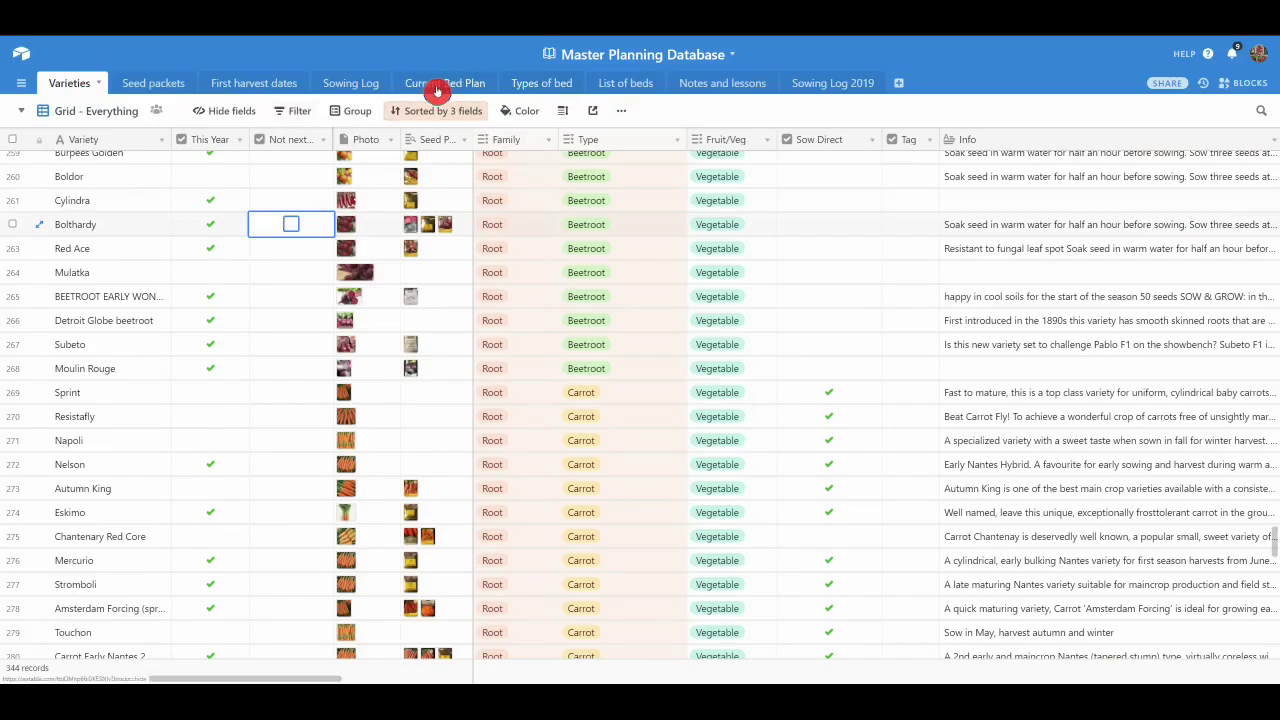
Look through the bed names and descriptions in the List of beds table.
{"action": "left_click", "coordinate": [625, 85]}
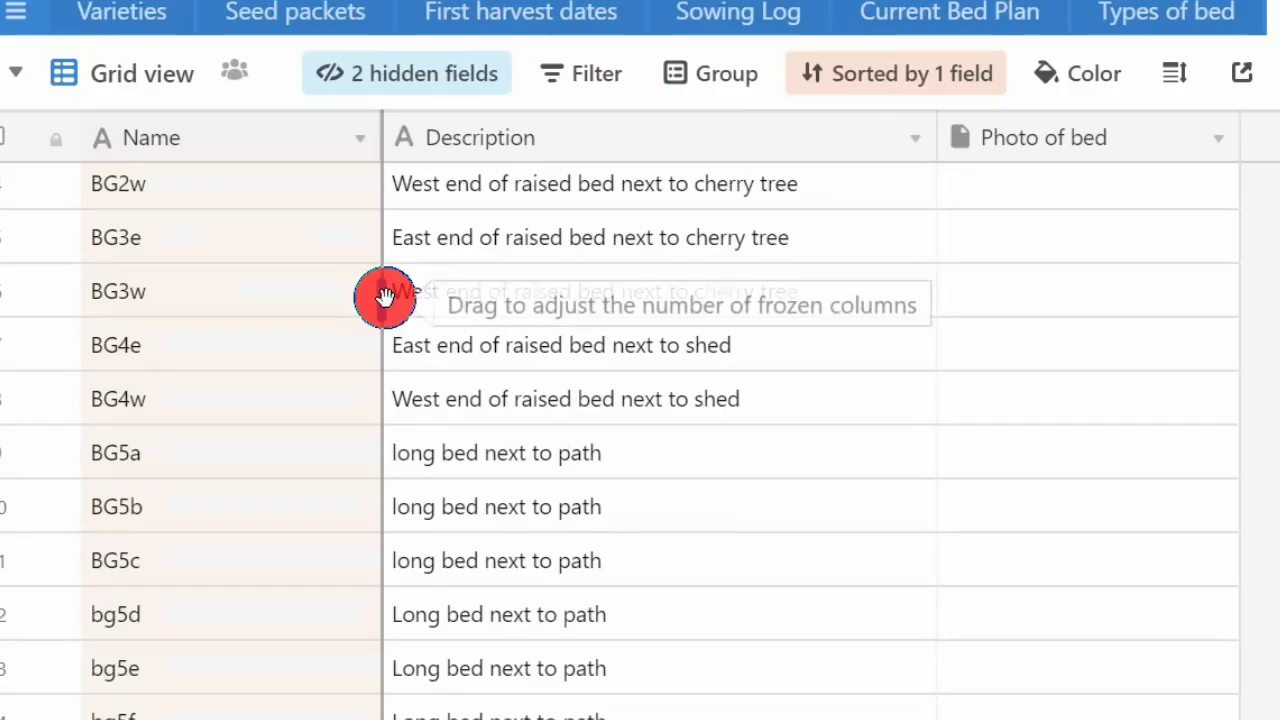
{"action": "scroll", "coordinate": [191, 451], "scroll_direction": "down", "scroll_amount": 5}
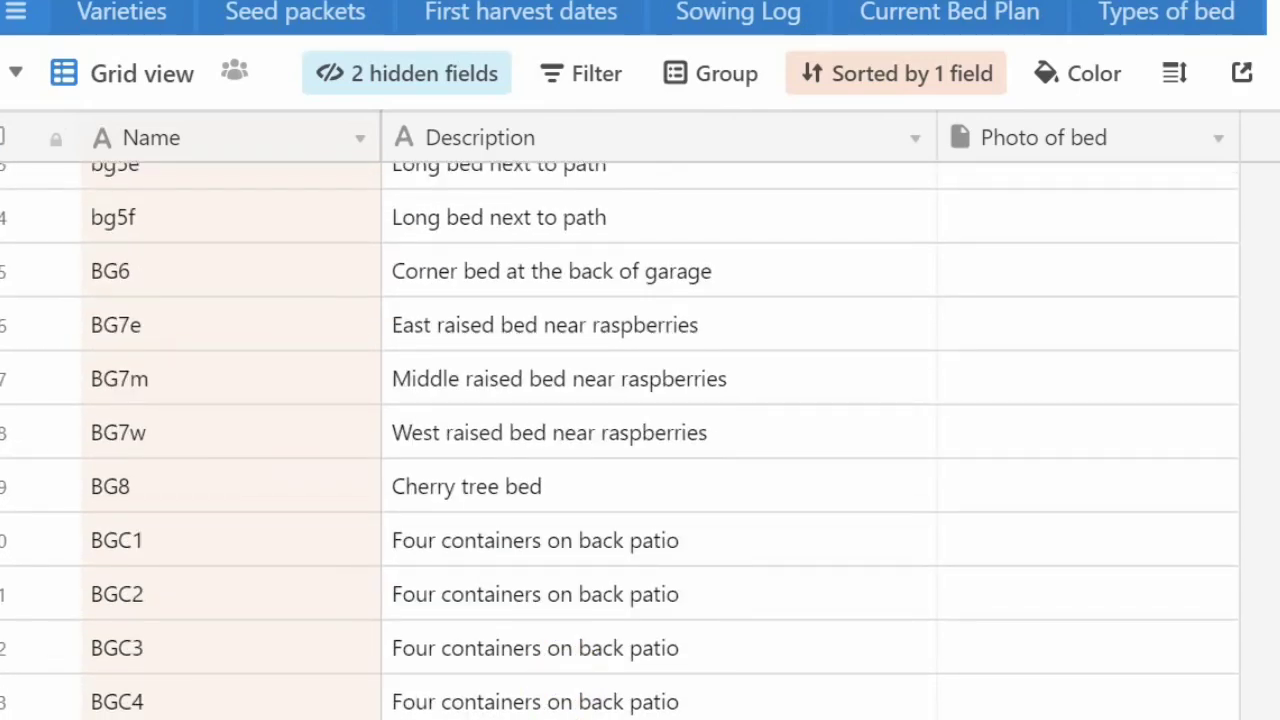
{"action": "scroll", "coordinate": [523, 657], "scroll_direction": "down", "scroll_amount": 8}
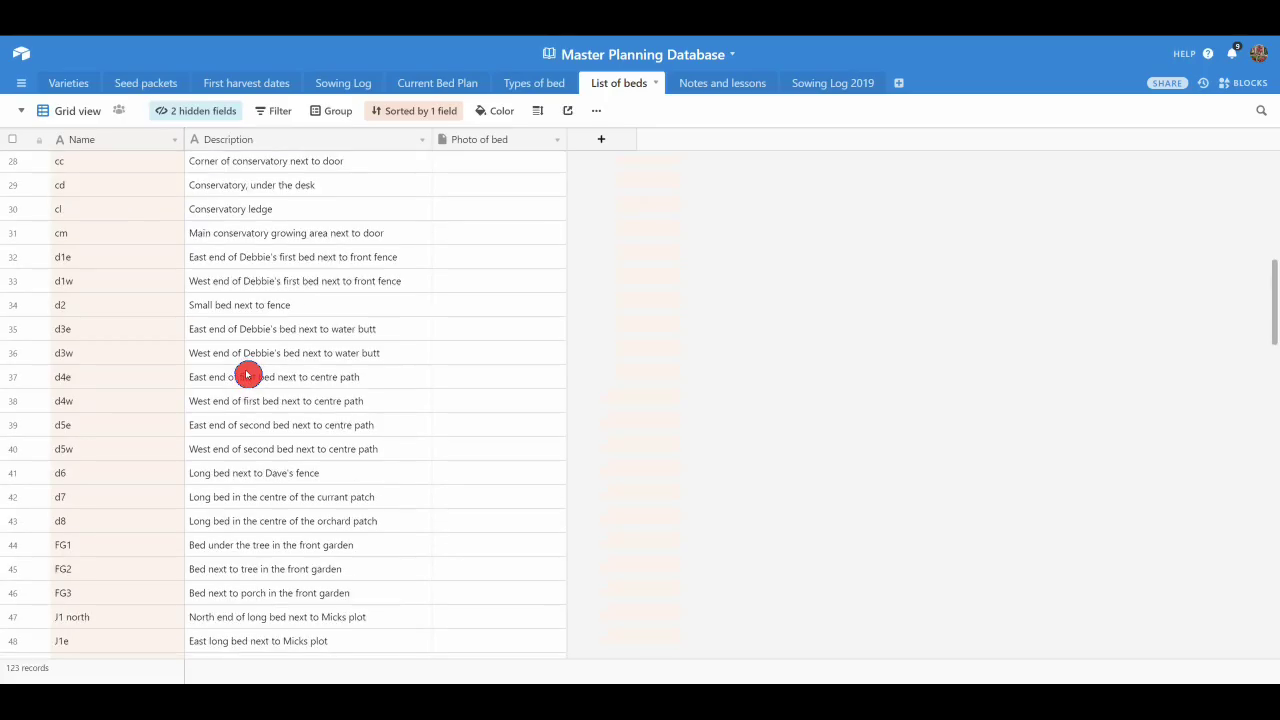
{"action": "scroll", "coordinate": [247, 375], "scroll_direction": "down", "scroll_amount": 2}
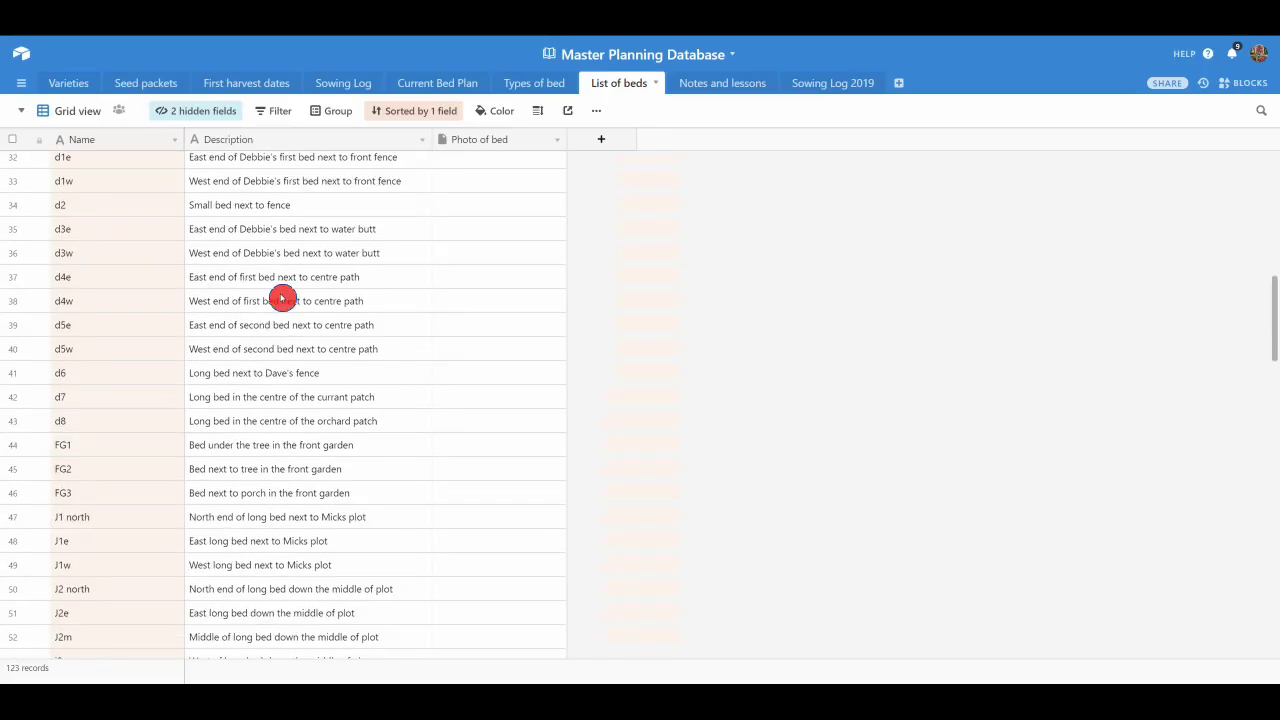
Review the bed types and their quantities in the Types of bed table, and show the Notes and lessons table.
{"action": "left_click", "coordinate": [538, 88]}
{"action": "scroll", "coordinate": [108, 265], "scroll_direction": "down", "scroll_amount": 3}
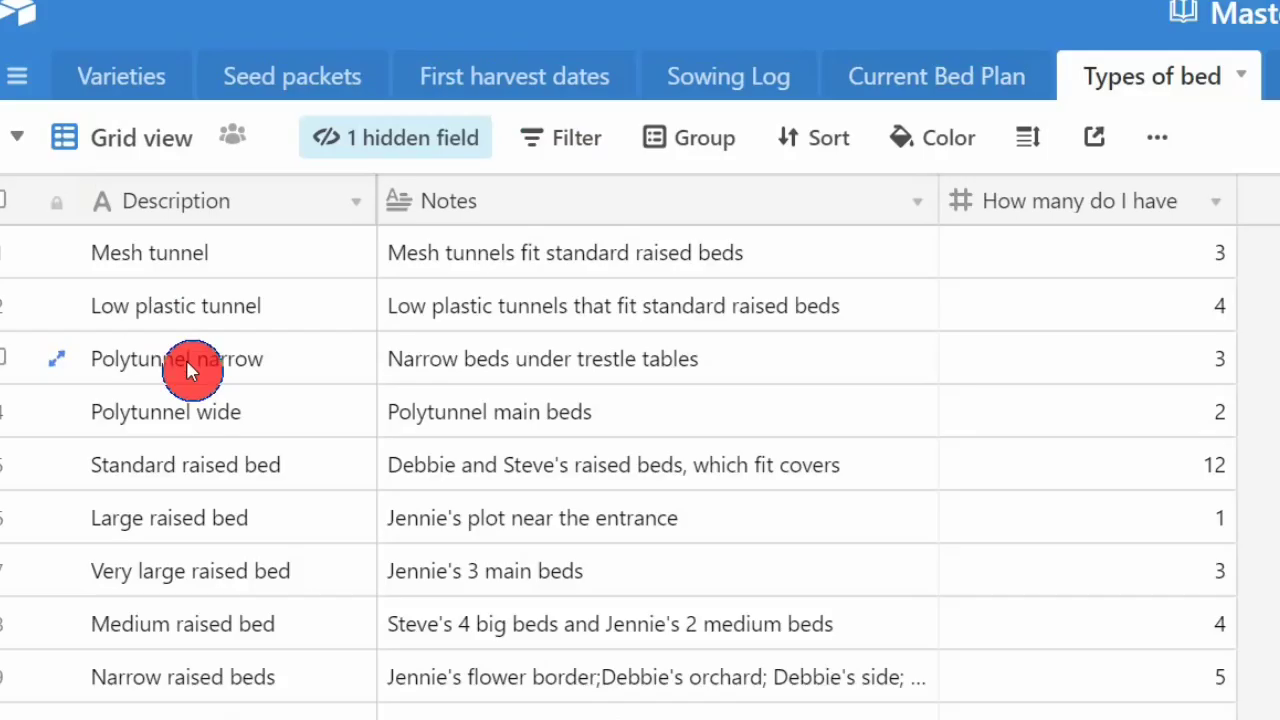
{"action": "scroll", "coordinate": [108, 265], "scroll_direction": "up", "scroll_amount": 3}
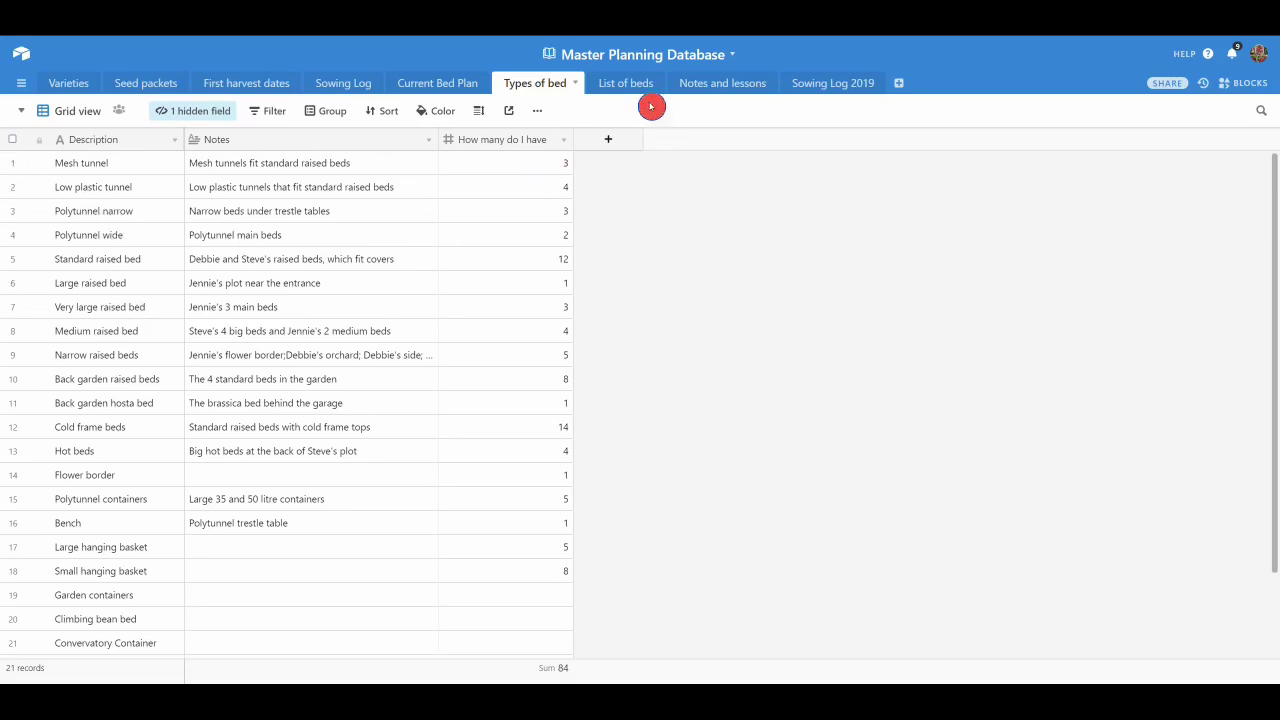
{"action": "left_click", "coordinate": [724, 87]}
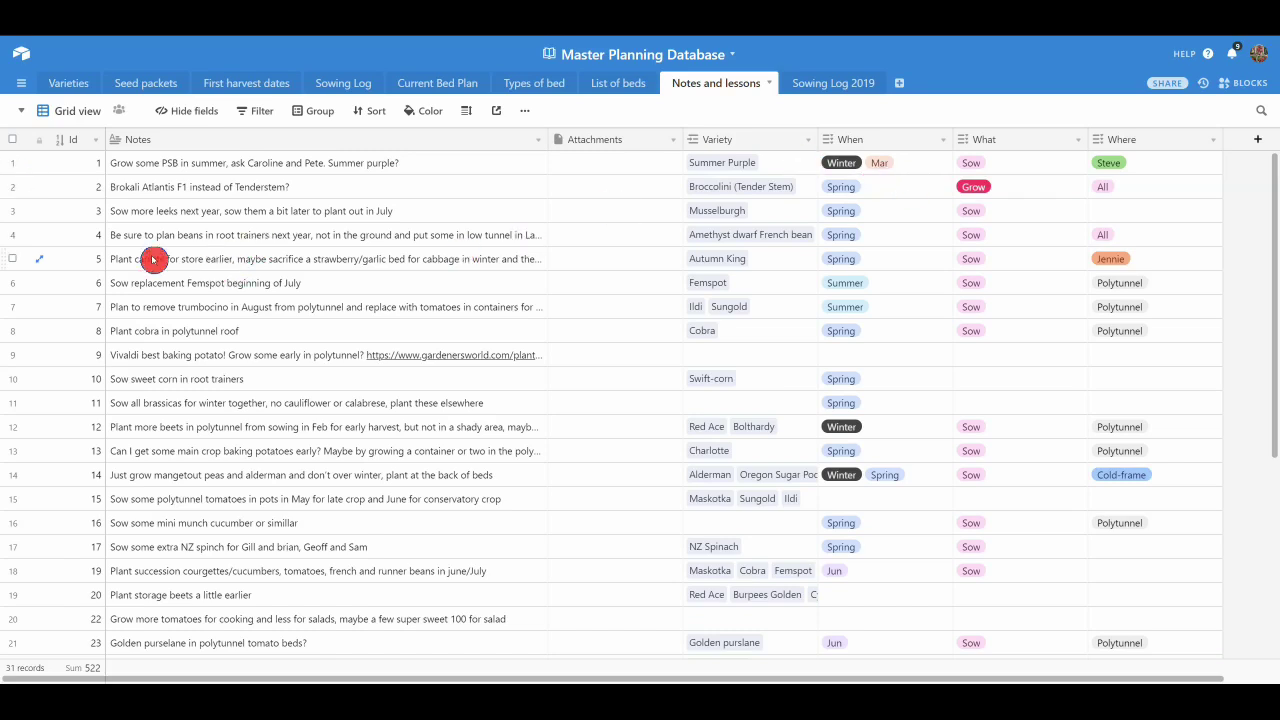
Look through the January gallery of the Sowing Log 2019 table and check the view's sowing month filter.
{"action": "left_click", "coordinate": [837, 87]}
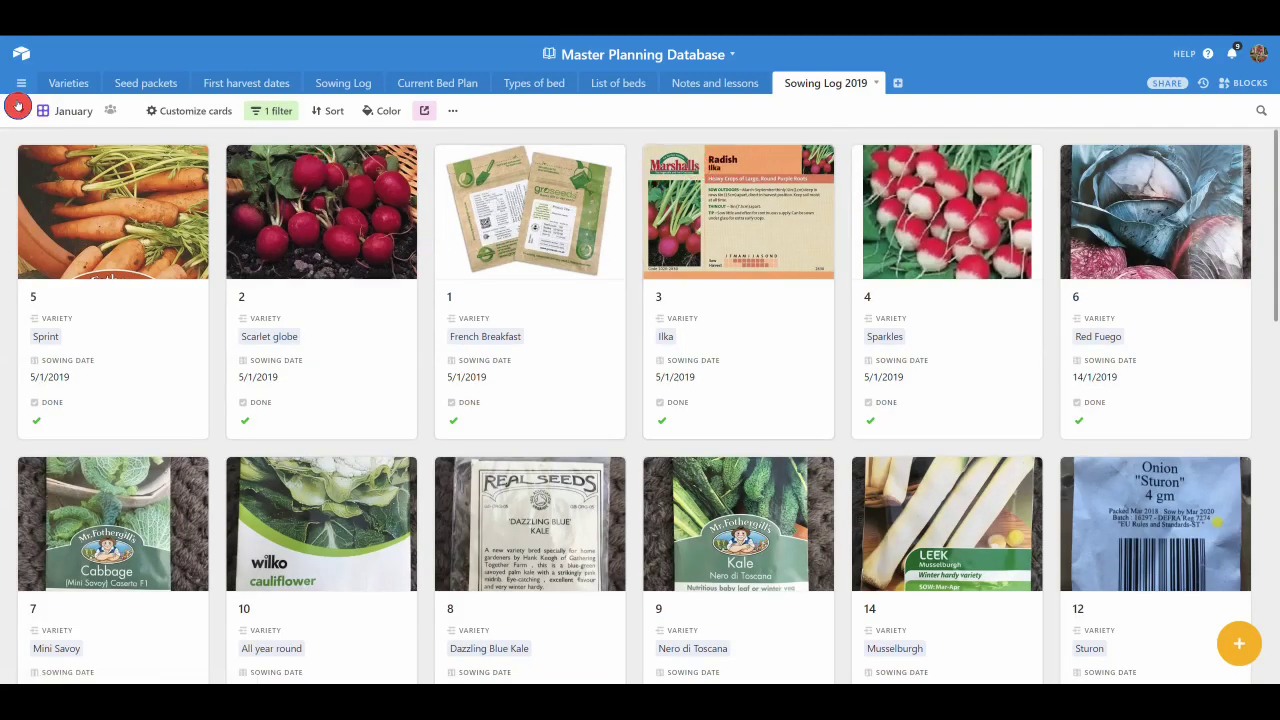
{"action": "scroll", "coordinate": [828, 318], "scroll_direction": "down", "scroll_amount": 3}
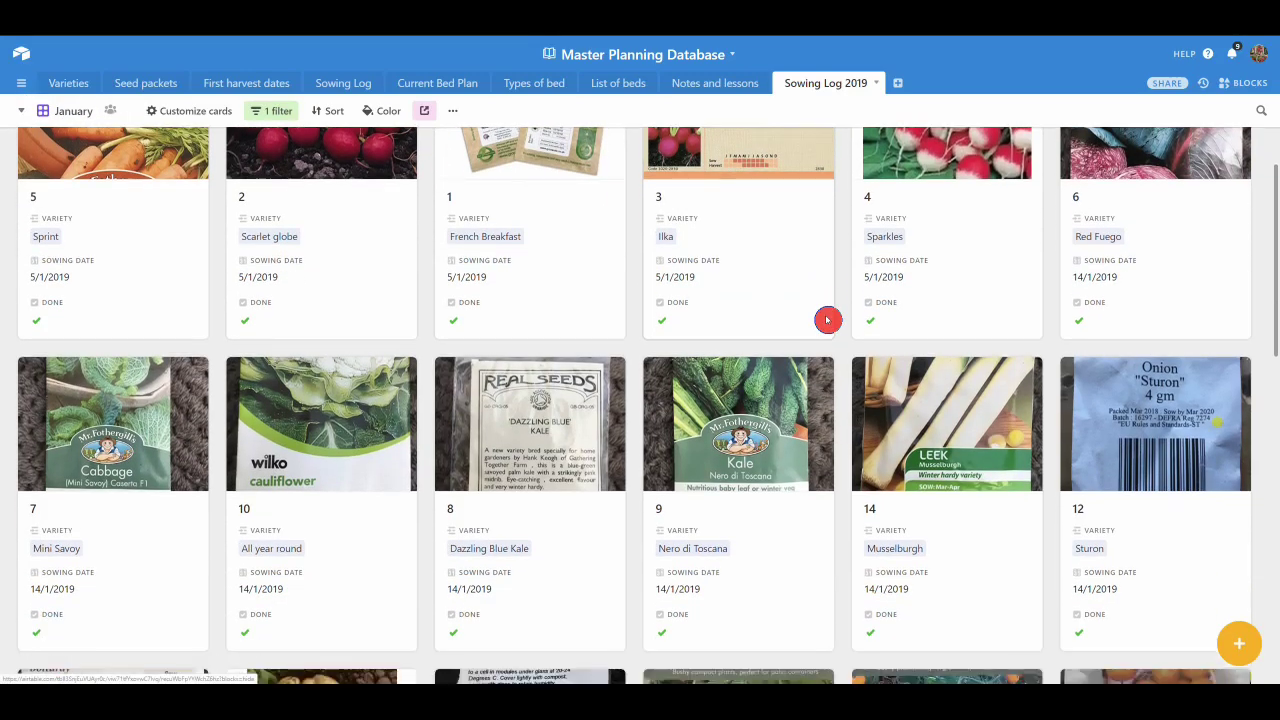
{"action": "scroll", "coordinate": [828, 320], "scroll_direction": "down", "scroll_amount": 2}
{"action": "scroll", "coordinate": [828, 320], "scroll_direction": "down", "scroll_amount": 6}
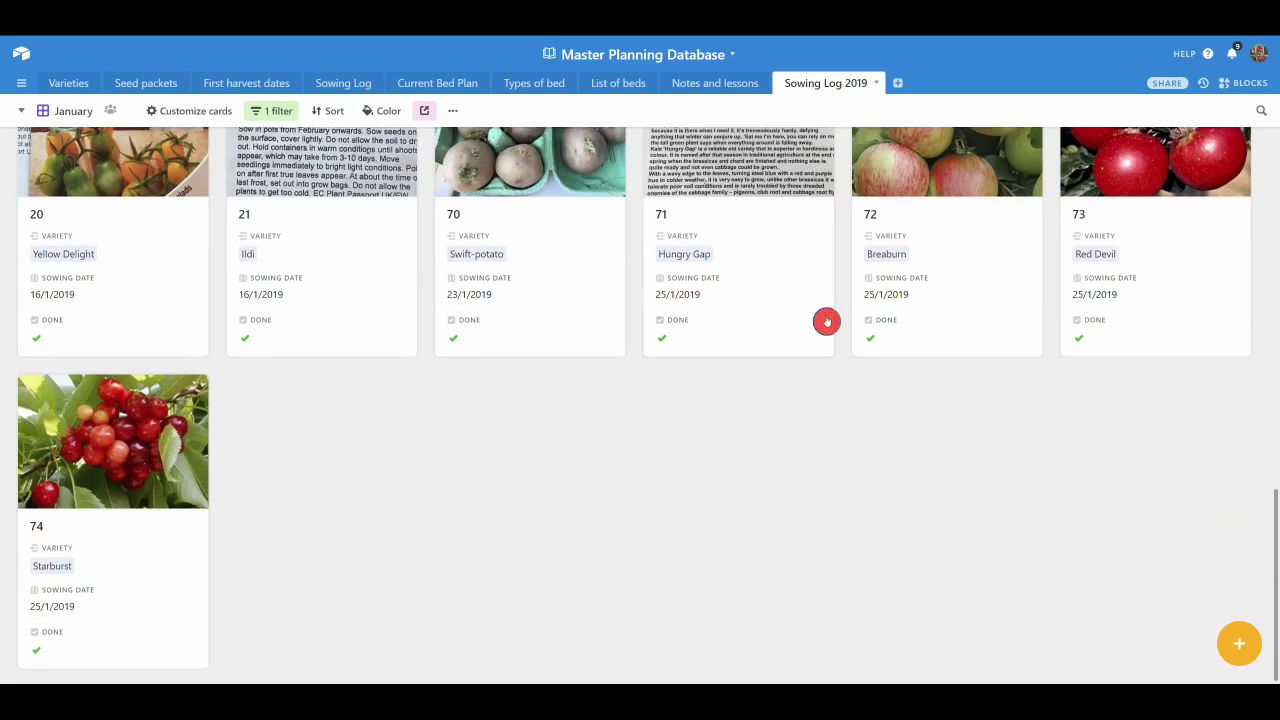
{"action": "scroll", "coordinate": [828, 320], "scroll_direction": "up", "scroll_amount": 4}
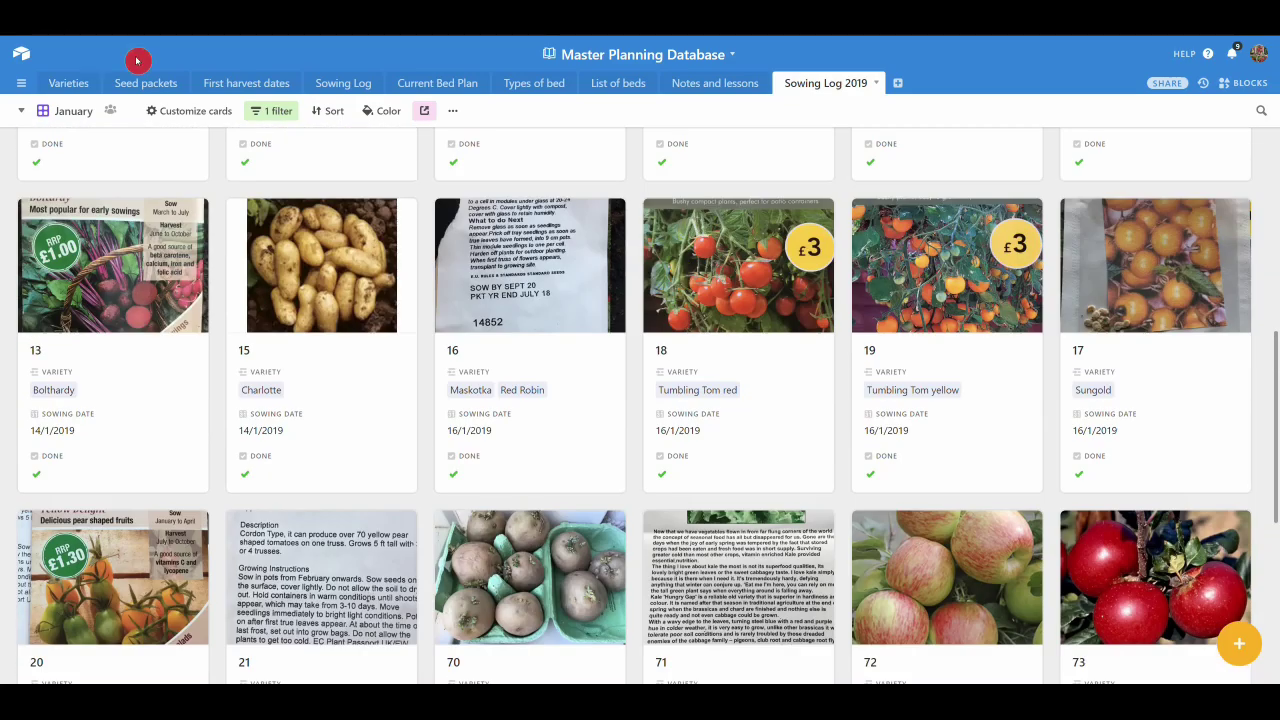
{"action": "left_click", "coordinate": [267, 118]}
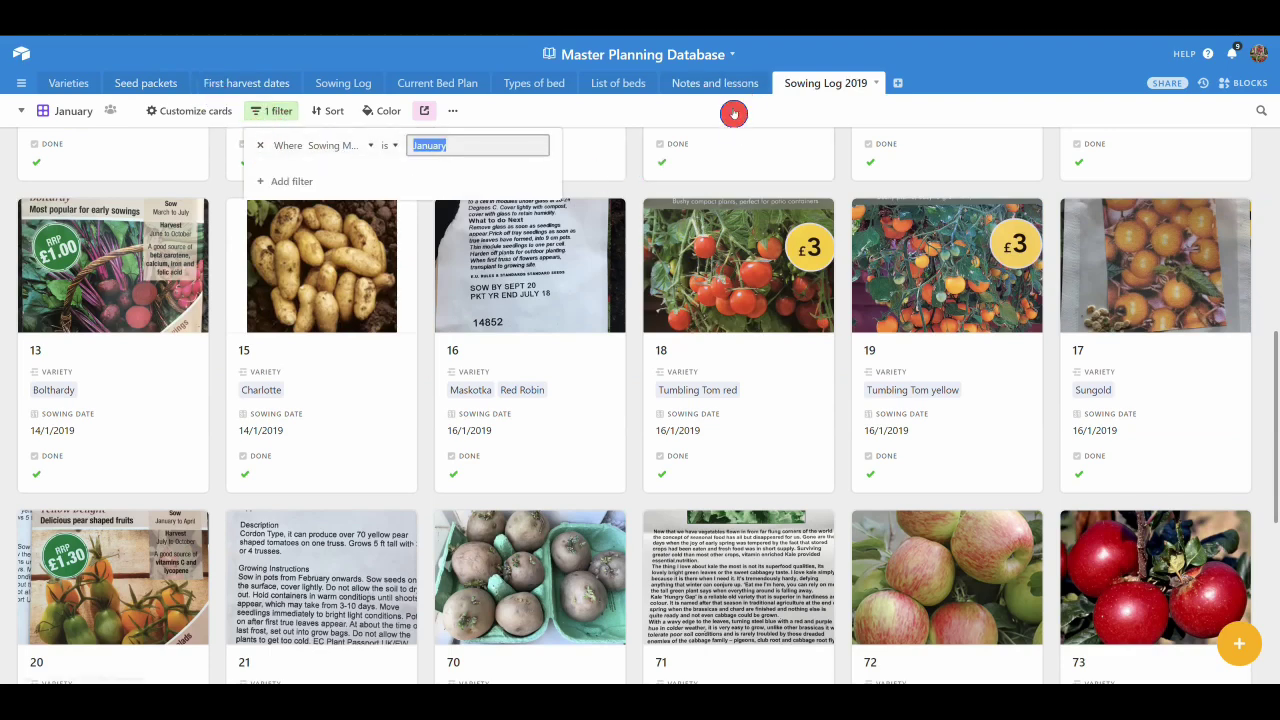
{"action": "left_click", "coordinate": [684, 152]}
Examine the varieties and sowing dates on the January 2019 sowing cards, and return to the first row of cards.
{"action": "scroll", "coordinate": [940, 322], "scroll_direction": "down", "scroll_amount": 2}
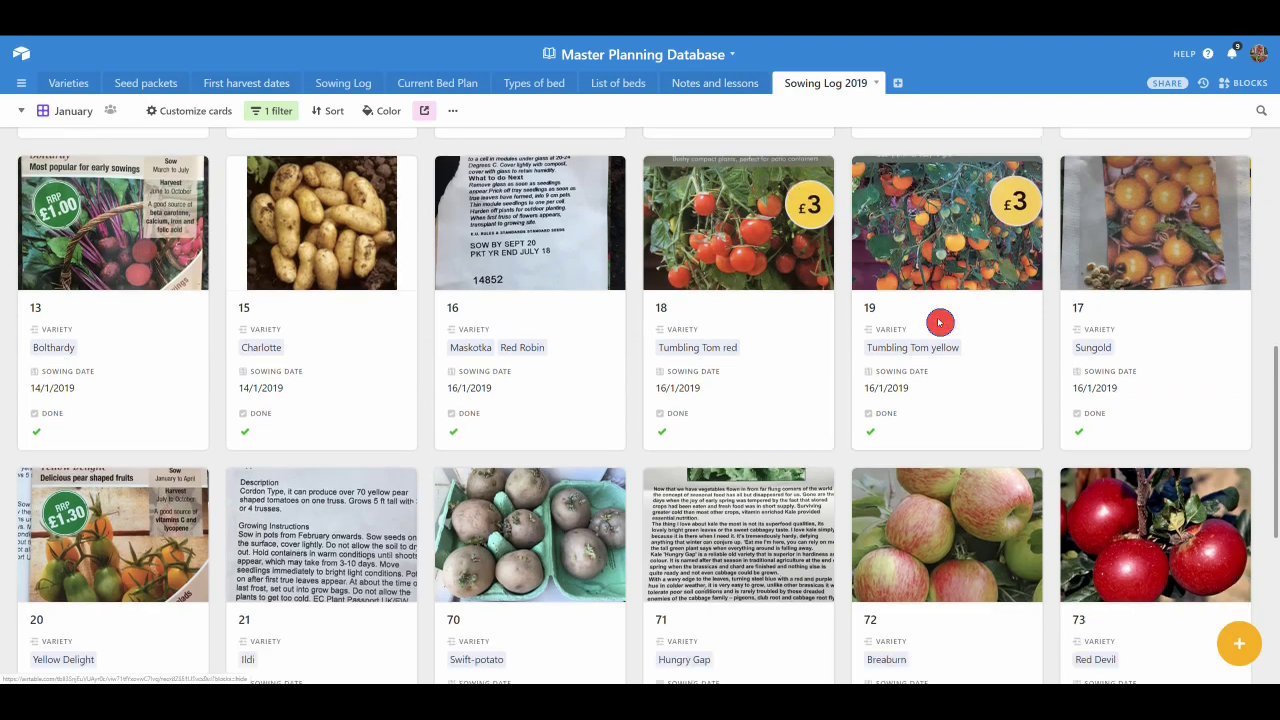
{"action": "scroll", "coordinate": [940, 322], "scroll_direction": "up", "scroll_amount": 4}
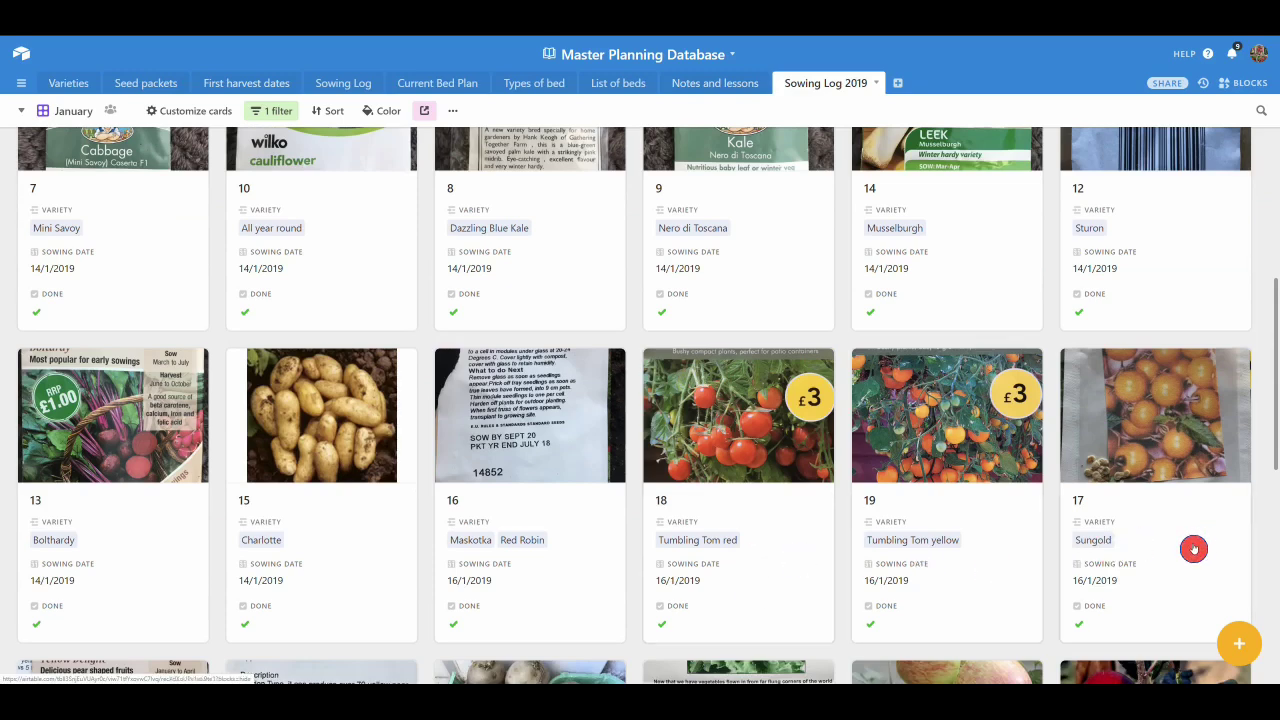
{"action": "scroll", "coordinate": [1193, 549], "scroll_direction": "down", "scroll_amount": 1}
{"action": "scroll", "coordinate": [1193, 549], "scroll_direction": "down", "scroll_amount": 2}
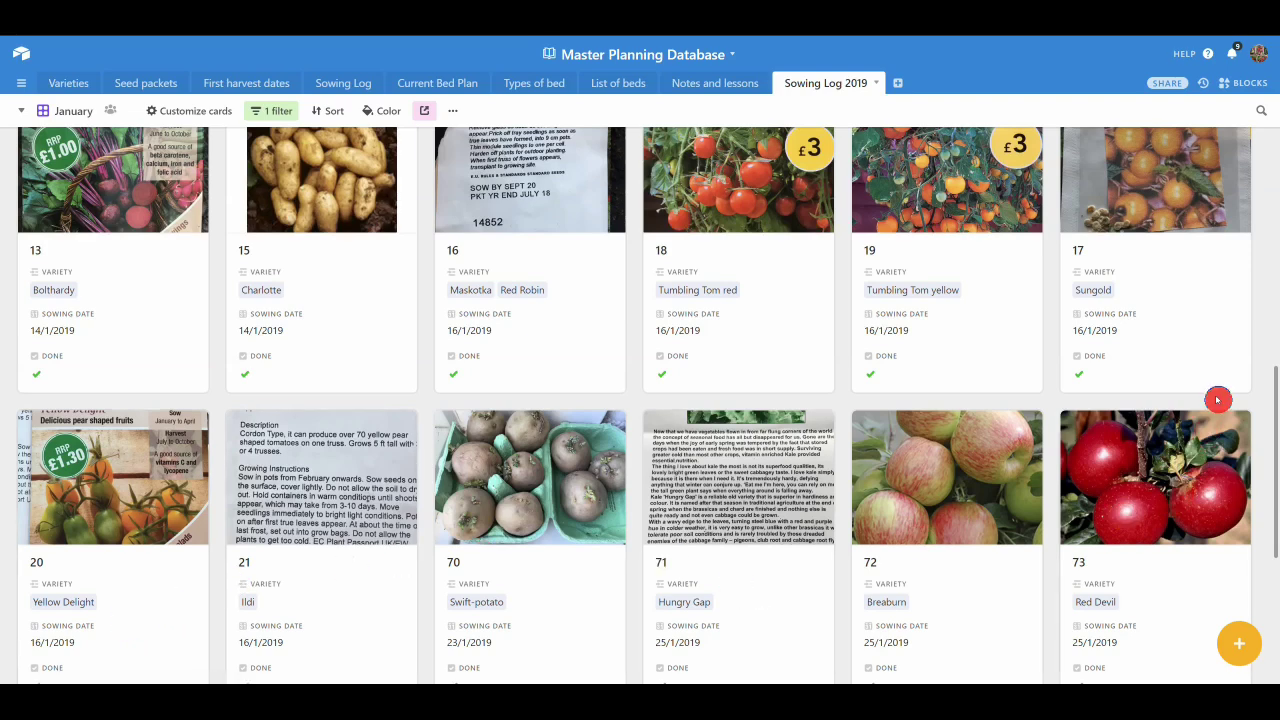
{"action": "scroll", "coordinate": [1217, 401], "scroll_direction": "up", "scroll_amount": 3}
{"action": "scroll", "coordinate": [1217, 401], "scroll_direction": "up", "scroll_amount": 8}
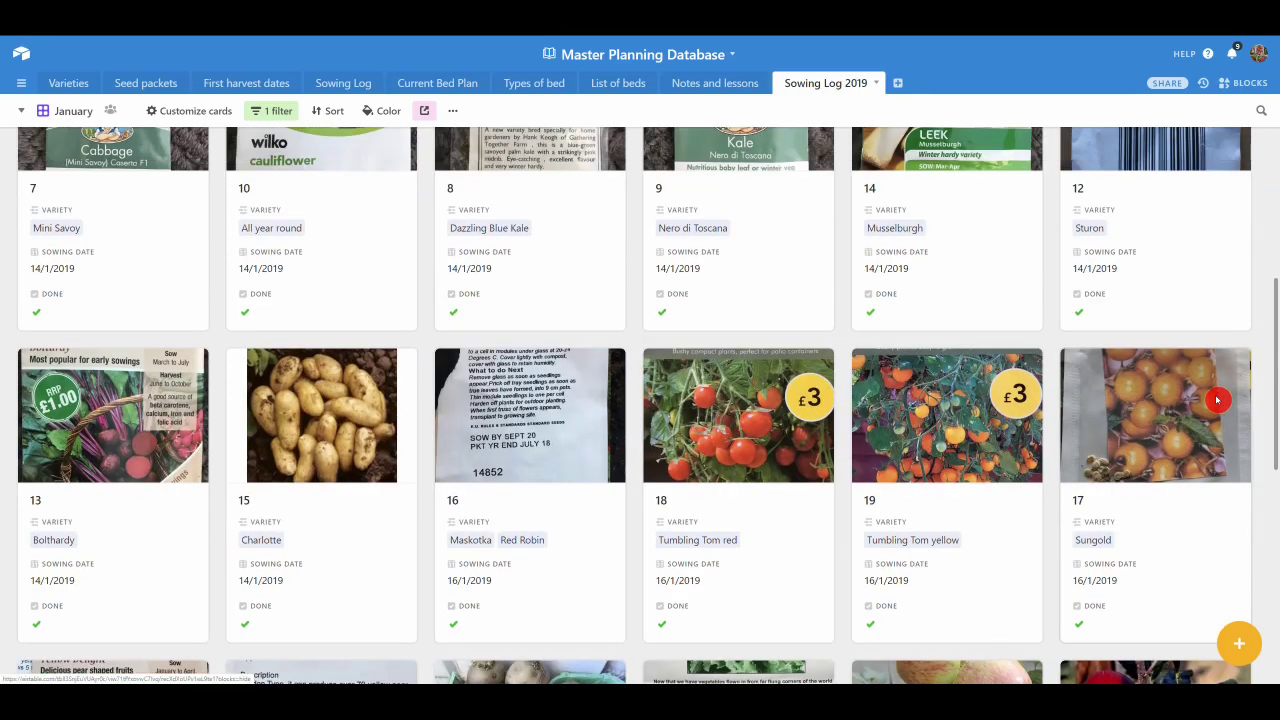
{"action": "scroll", "coordinate": [1217, 401], "scroll_direction": "up", "scroll_amount": 2}
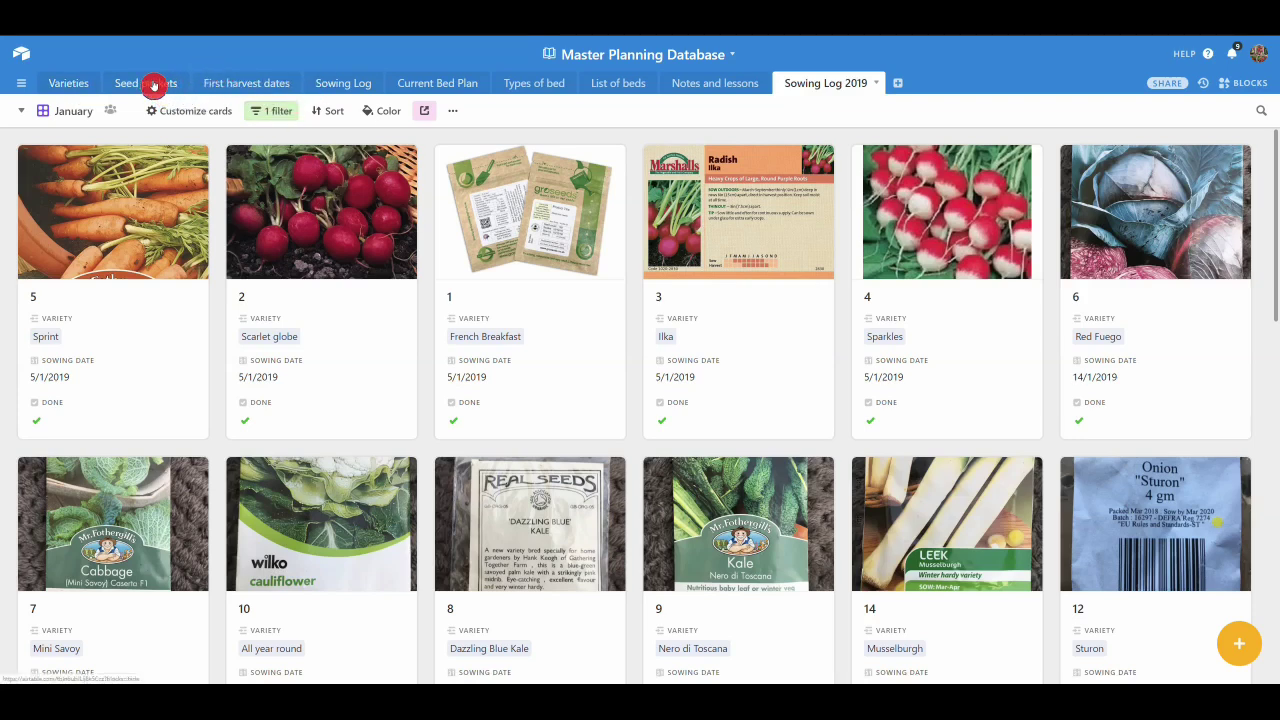
Look through the saved grid and gallery views of the Current Bed Plan table, including the Successions views, without switching view.
{"action": "left_click", "coordinate": [430, 92]}
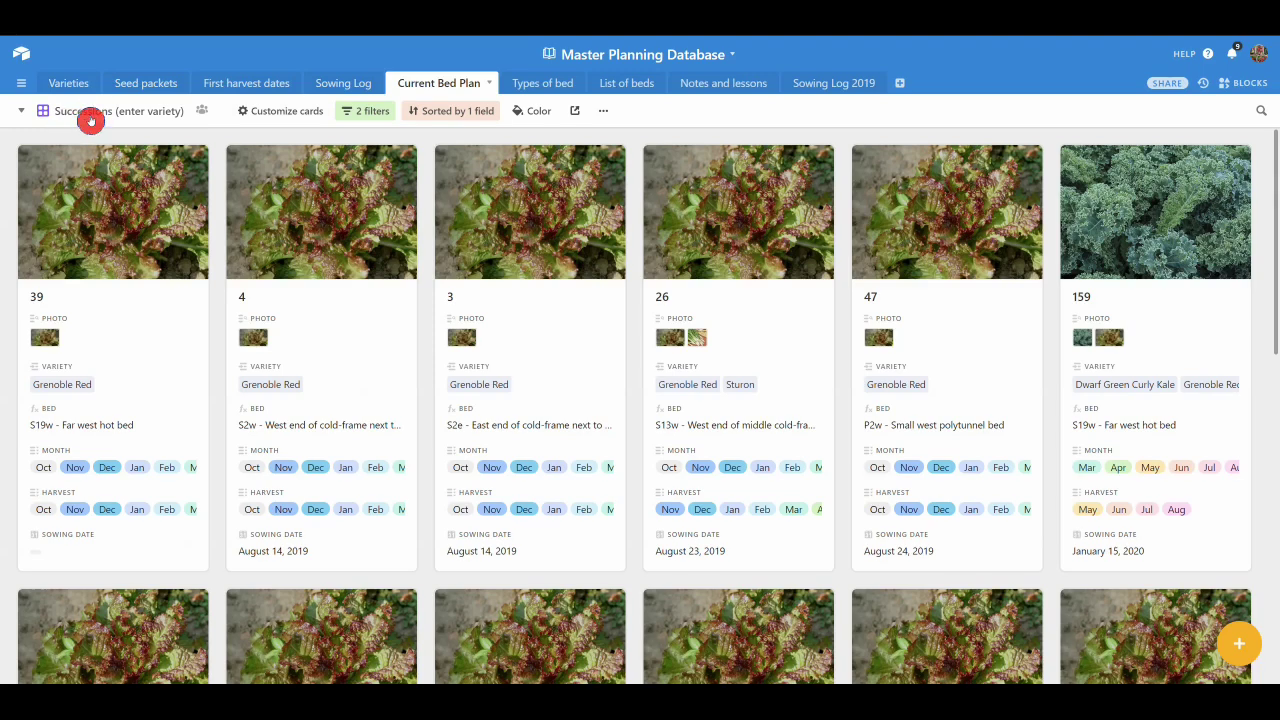
{"action": "left_click", "coordinate": [90, 120]}
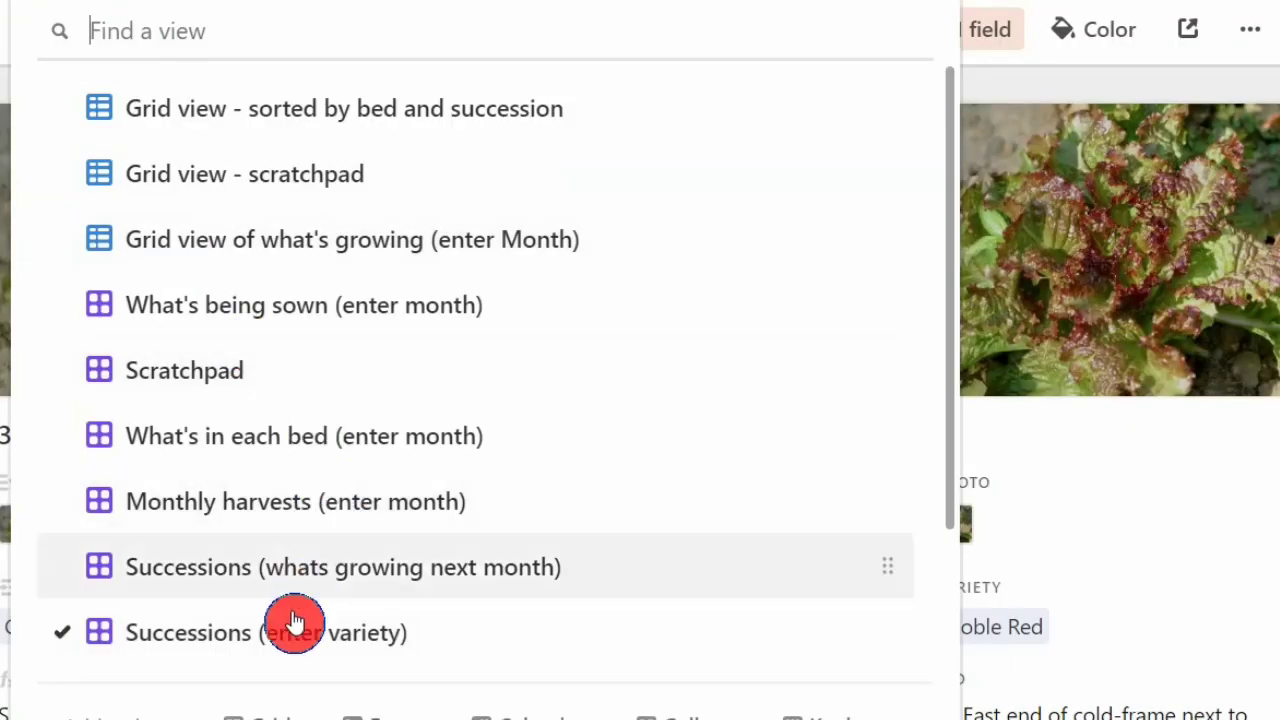
{"action": "scroll", "coordinate": [594, 534], "scroll_direction": "down", "scroll_amount": 2}
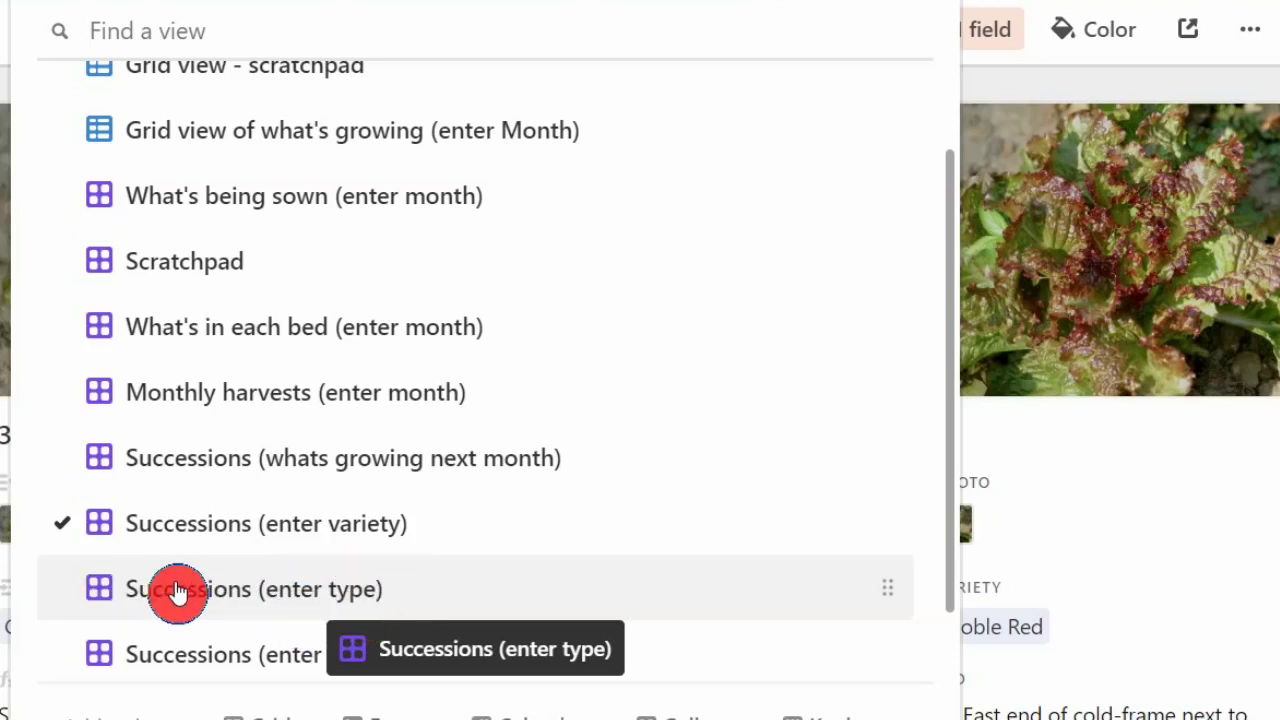
{"action": "scroll", "coordinate": [515, 510], "scroll_direction": "down", "scroll_amount": 1}
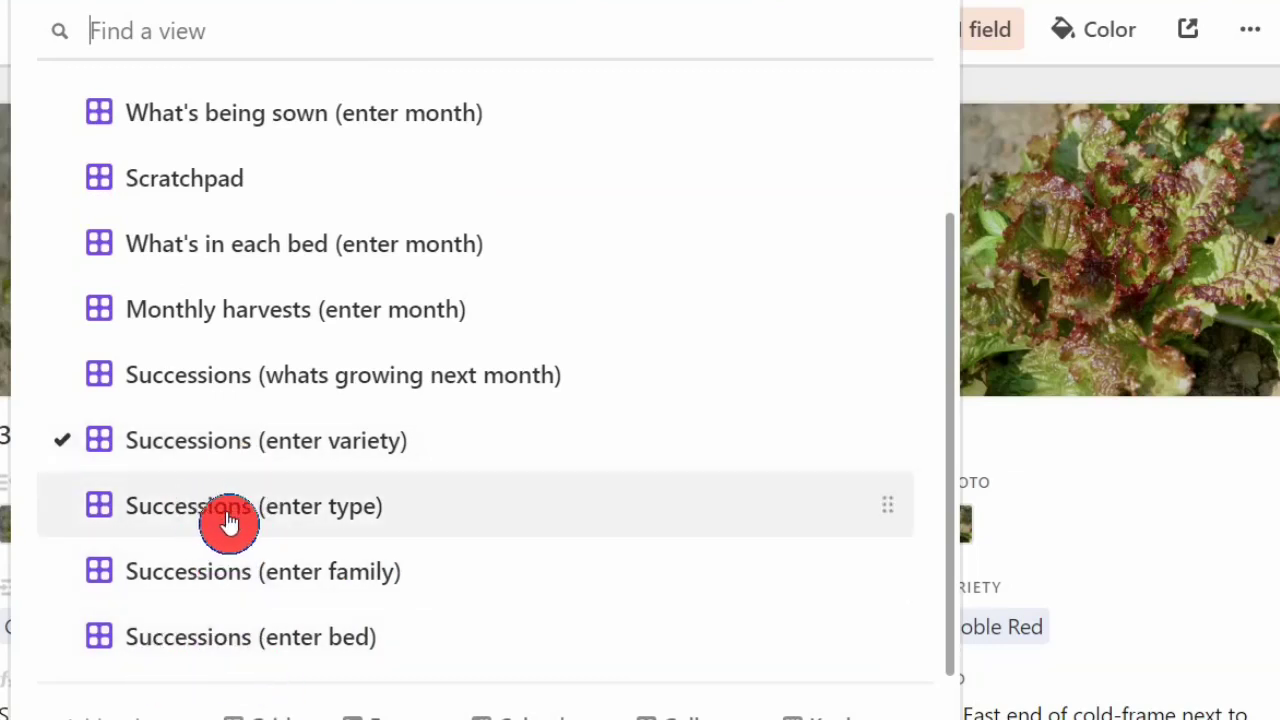
{"action": "scroll", "coordinate": [401, 515], "scroll_direction": "up", "scroll_amount": 2}
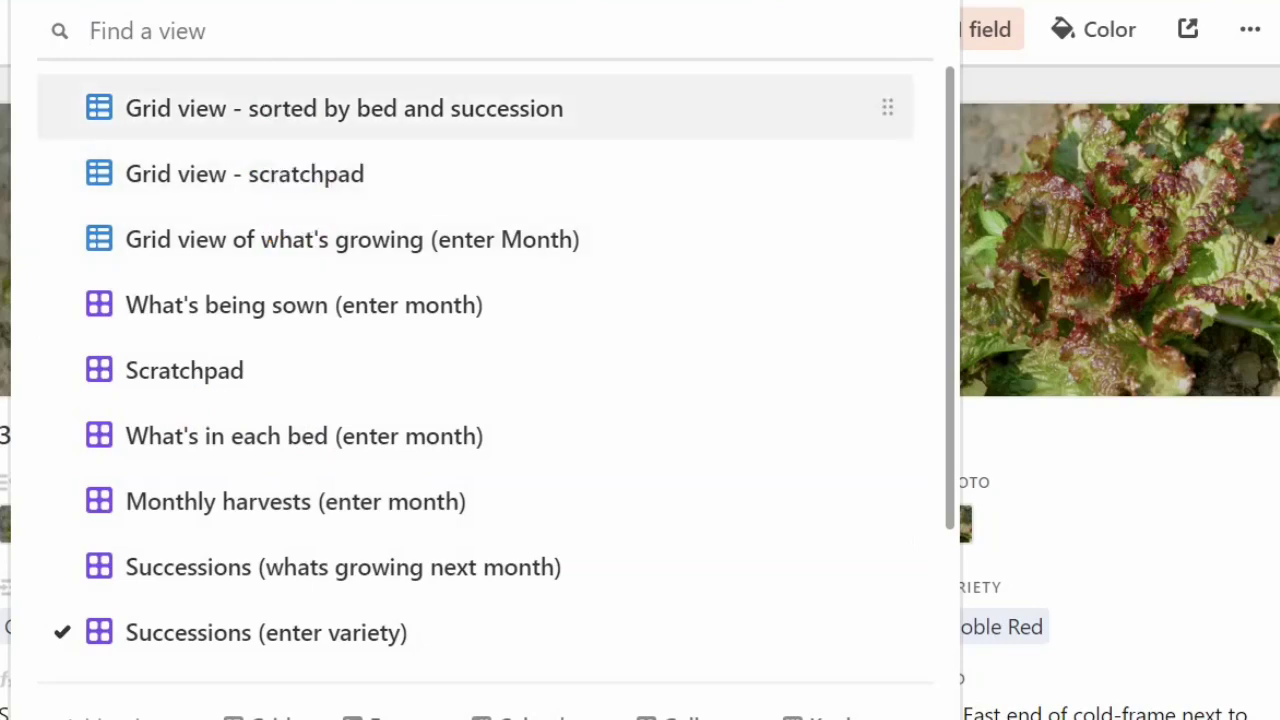
{"action": "key", "text": "Escape"}
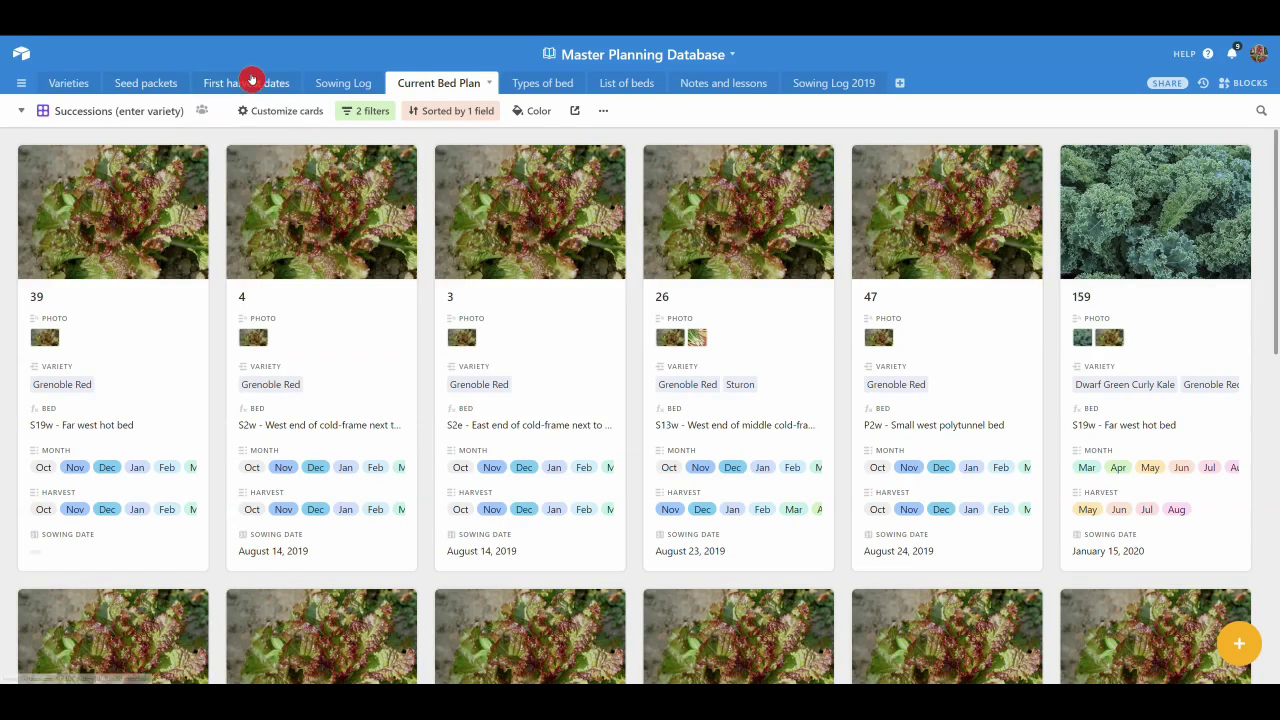